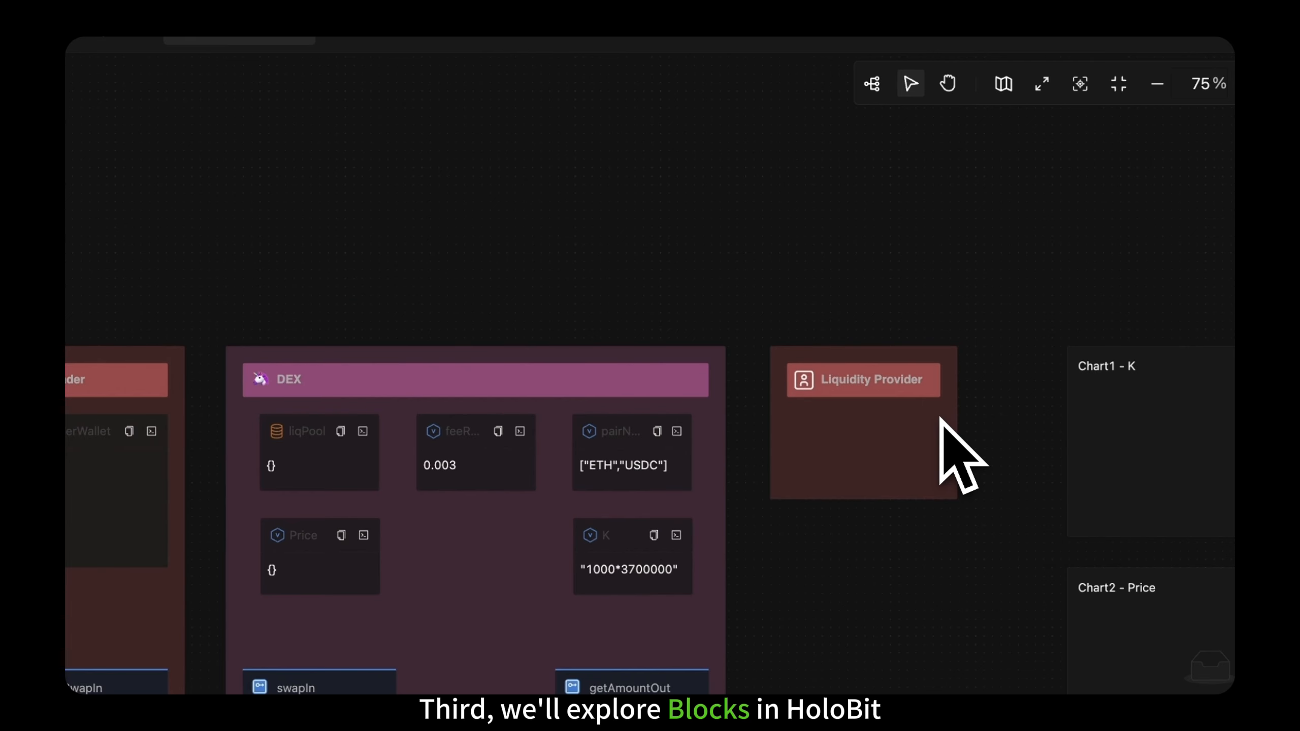
pyautogui.click(182, 169)
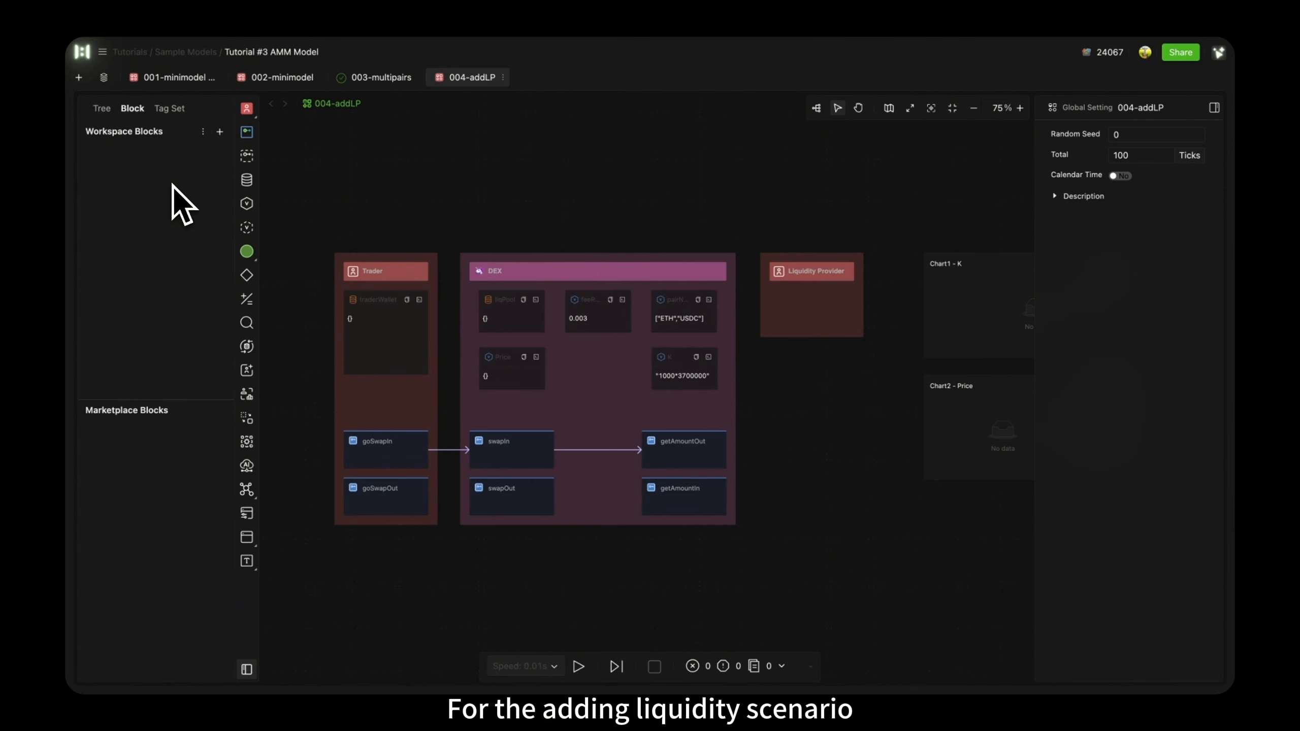
pyautogui.click(660, 273)
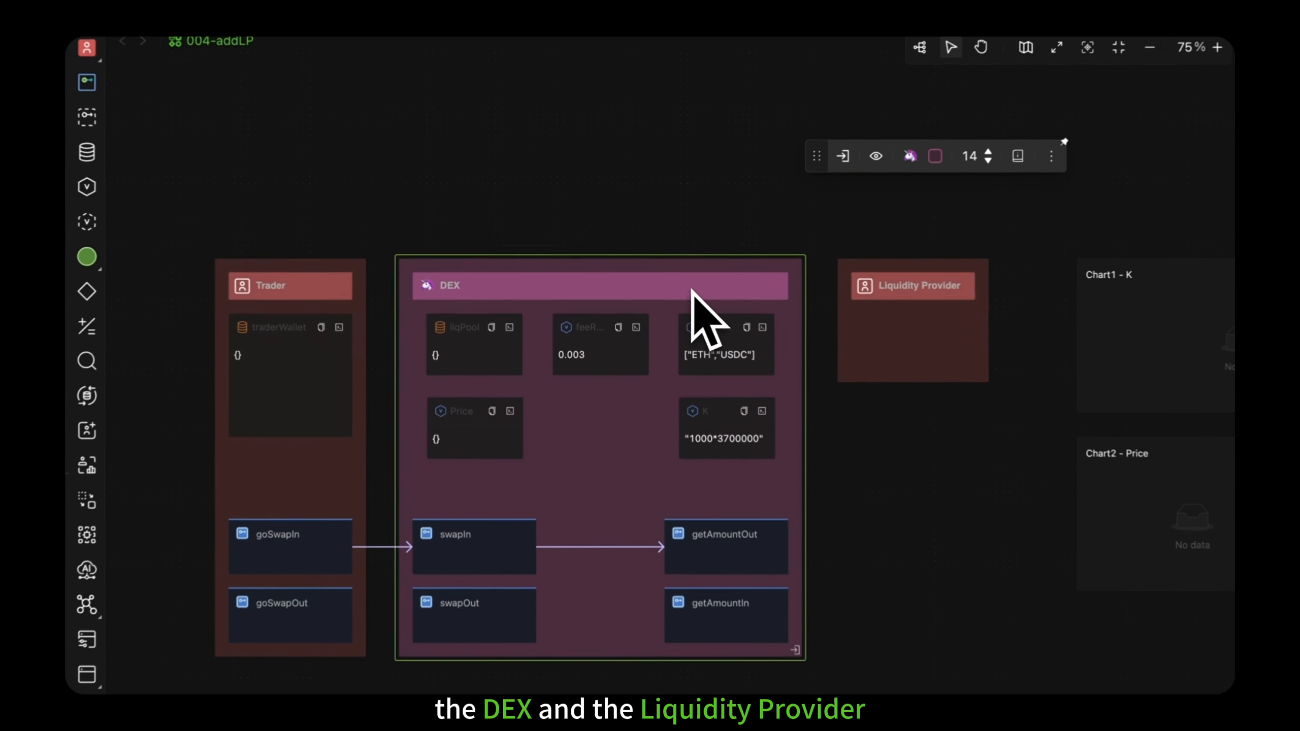
pyautogui.click(881, 297)
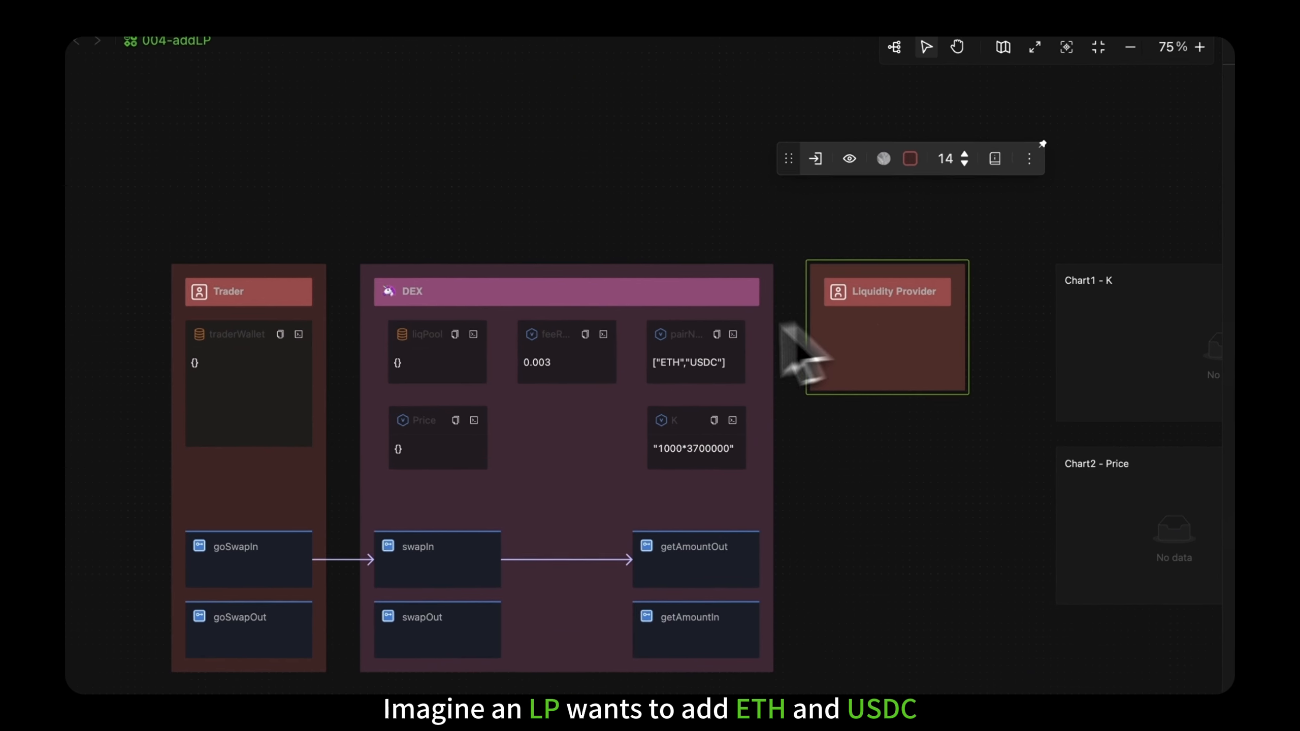
pyautogui.click(494, 371)
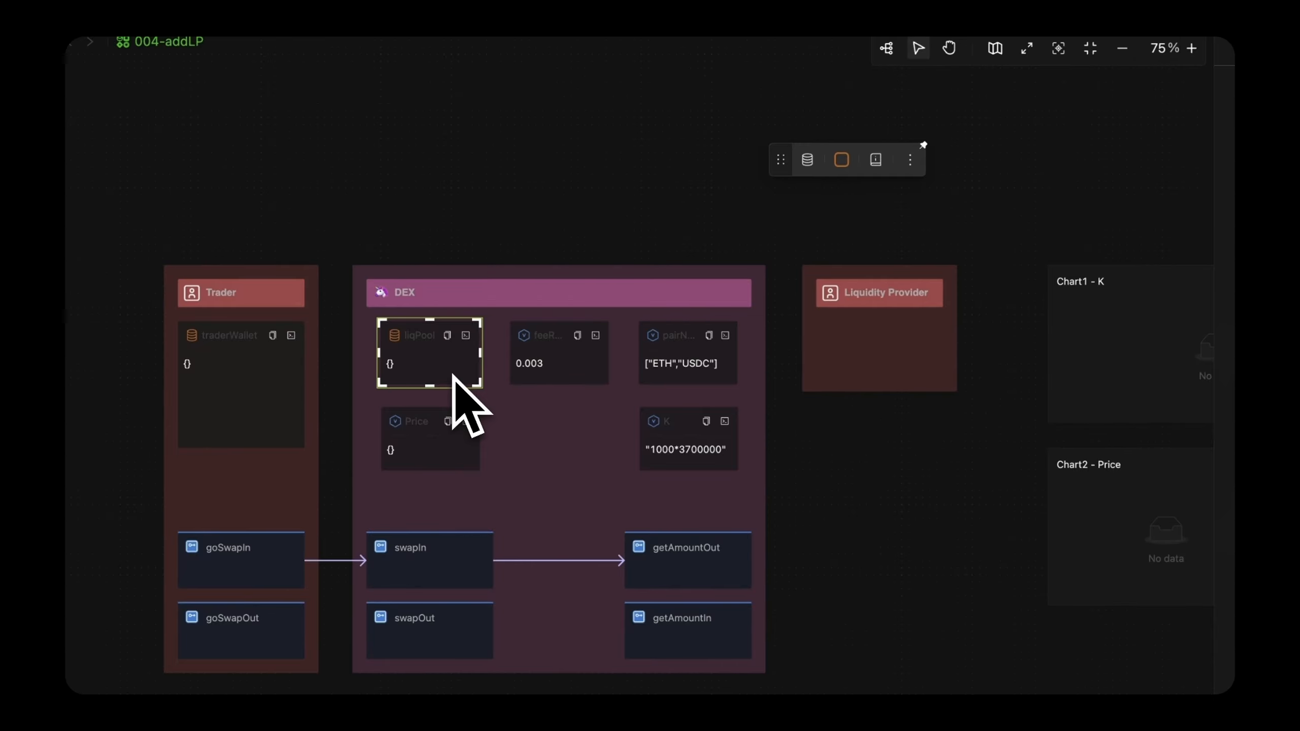
# Add a variable named totalSupply to the DEX agent, between the Price and K variables.
pyautogui.click(635, 295)
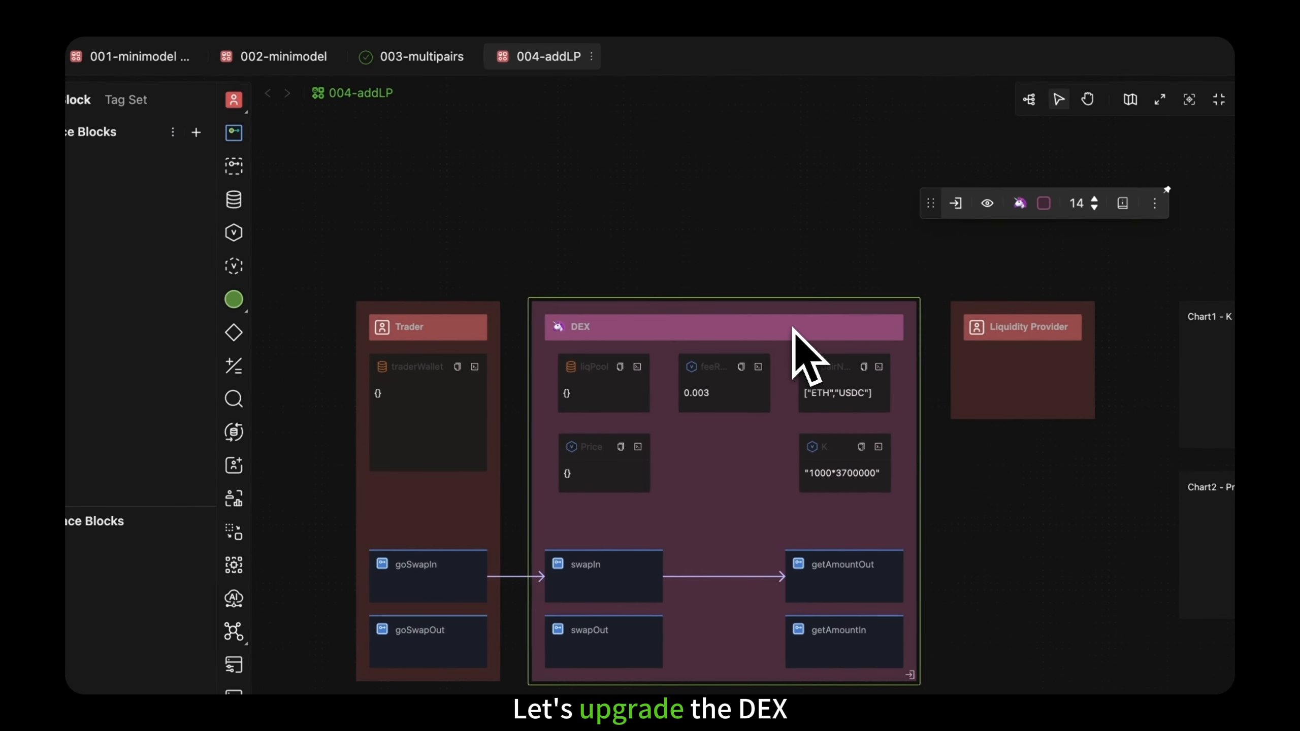
pyautogui.moveTo(235, 233); pyautogui.dragTo(691, 449)
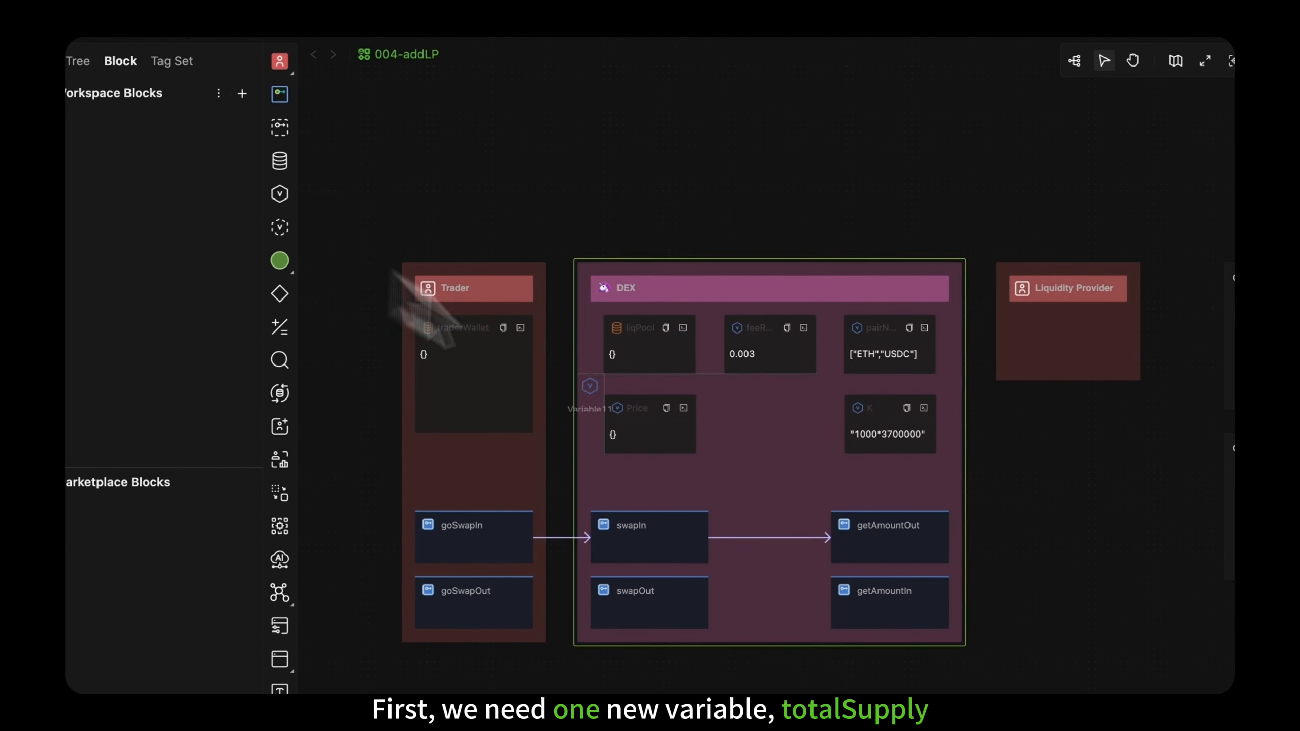
pyautogui.moveTo(735, 410); pyautogui.dragTo(740, 421)
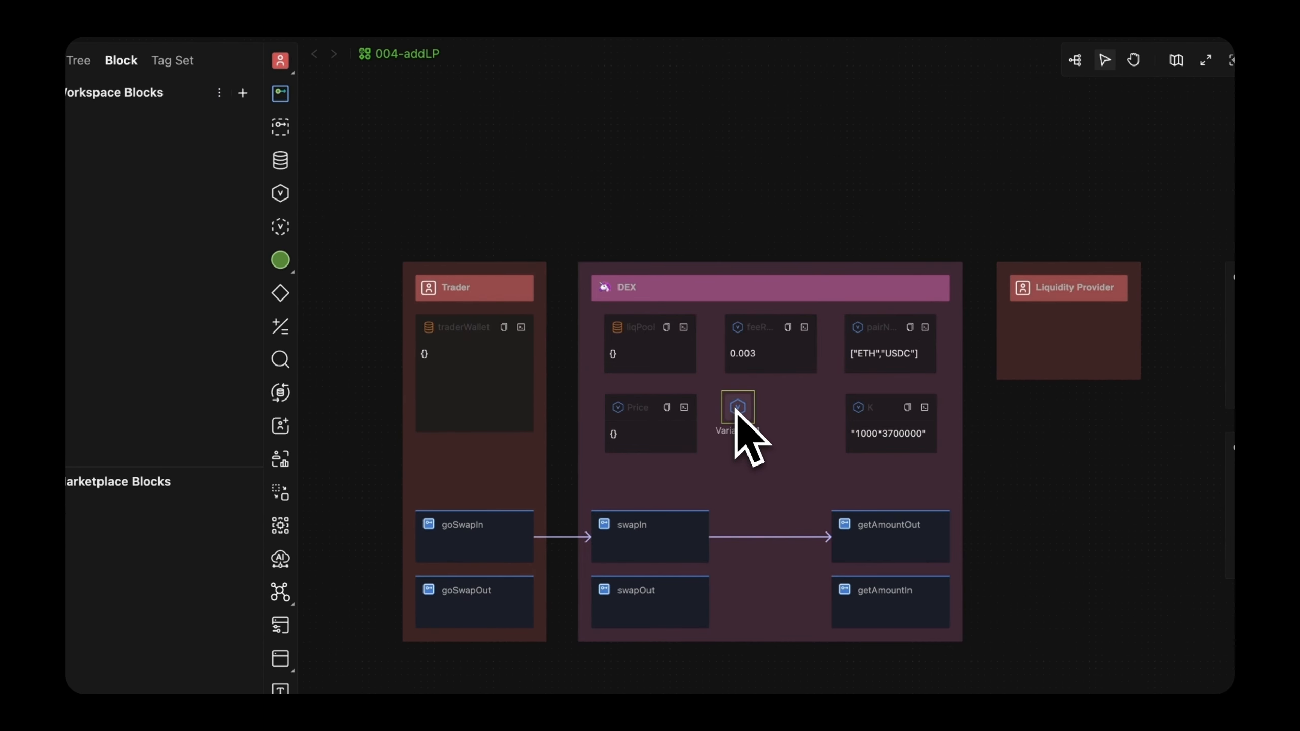
pyautogui.write('totalSupply')
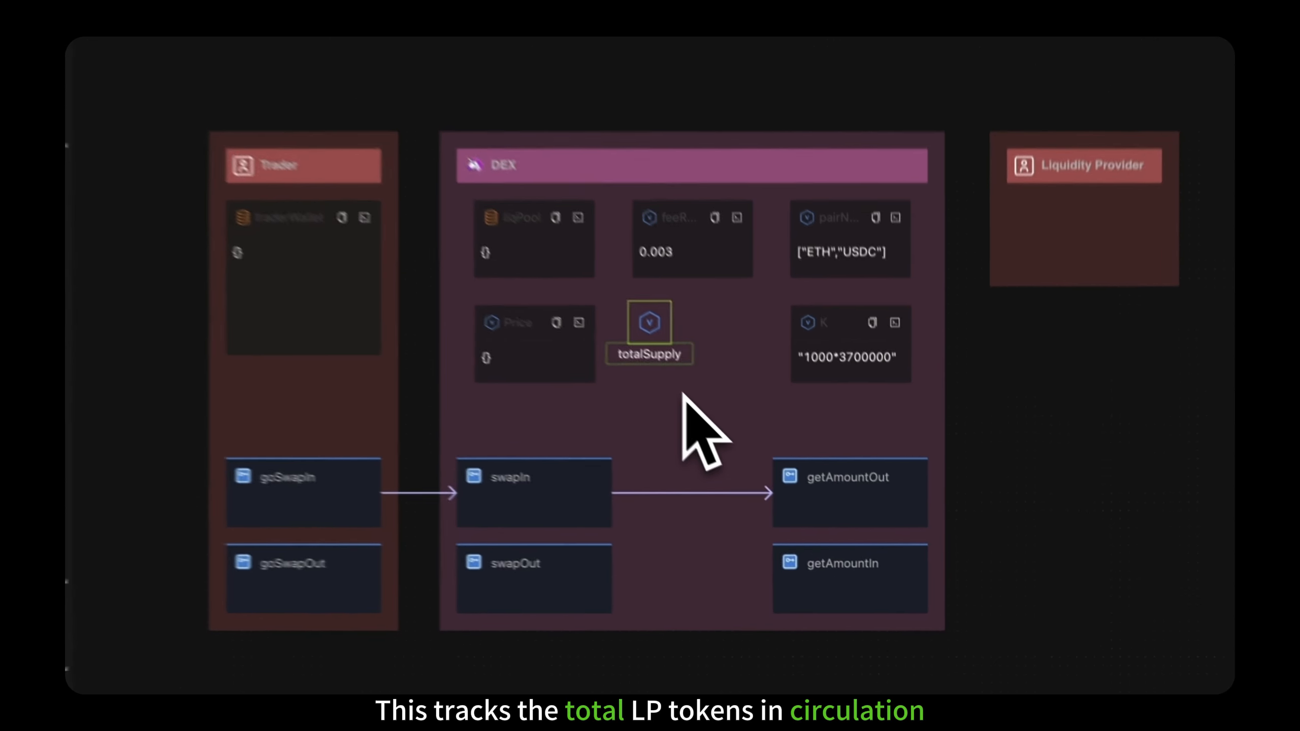
pyautogui.click(682, 393)
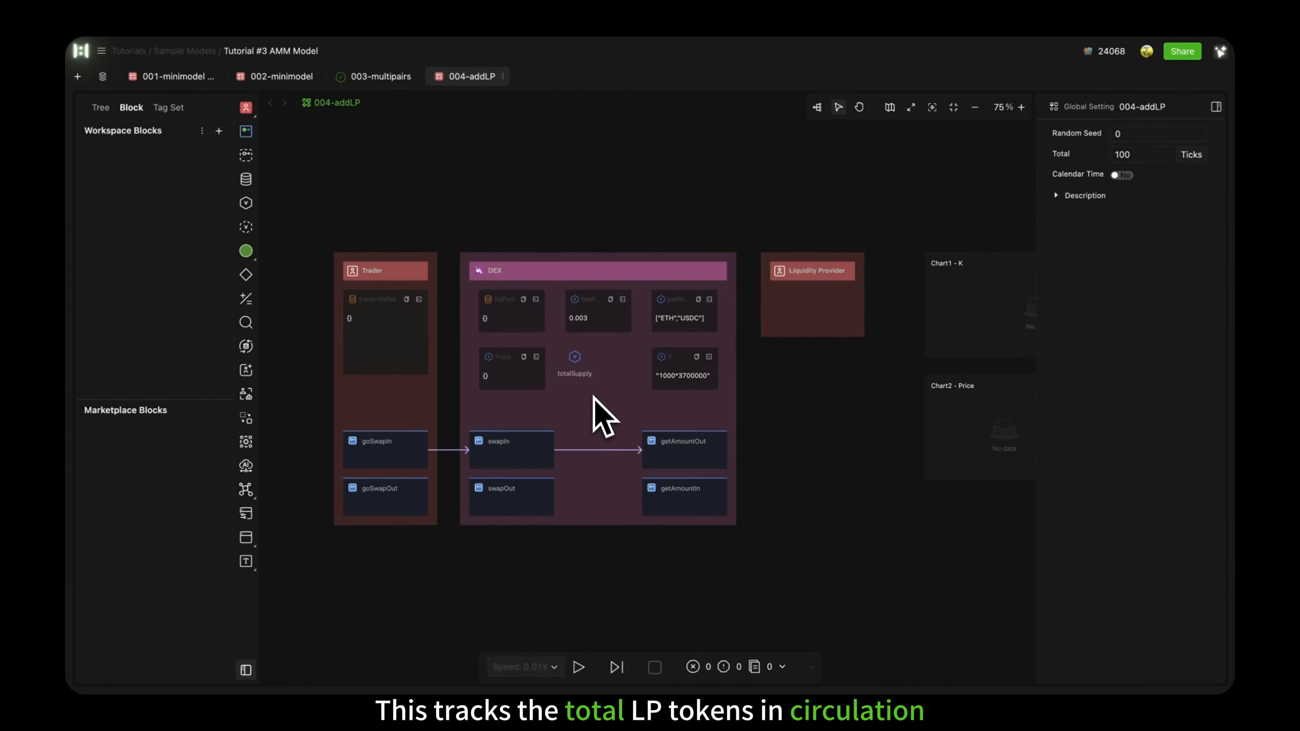
# Place three new processes in a row beneath the swap processes in the DEX agent and name the one under getAmountIn calcQuote.
pyautogui.moveTo(246, 131); pyautogui.dragTo(684, 557)
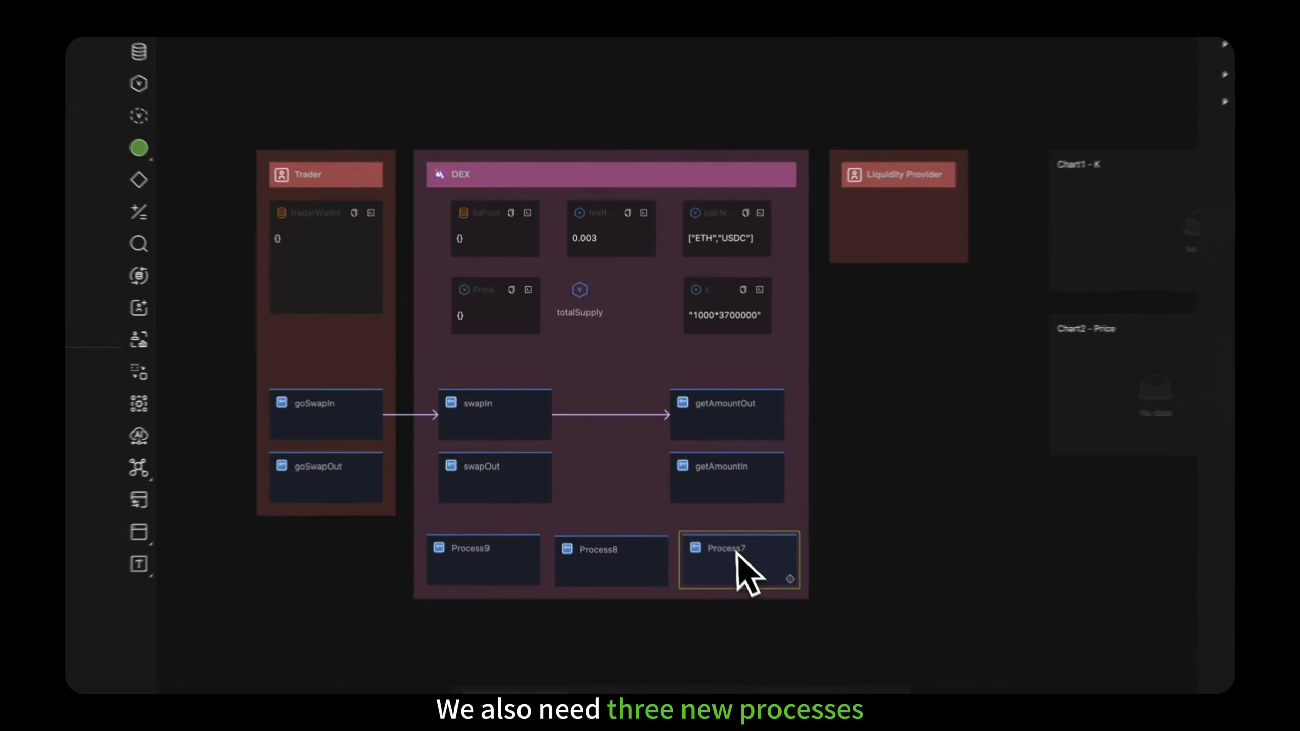
pyautogui.write('calcQuote')
pyautogui.press('Return')
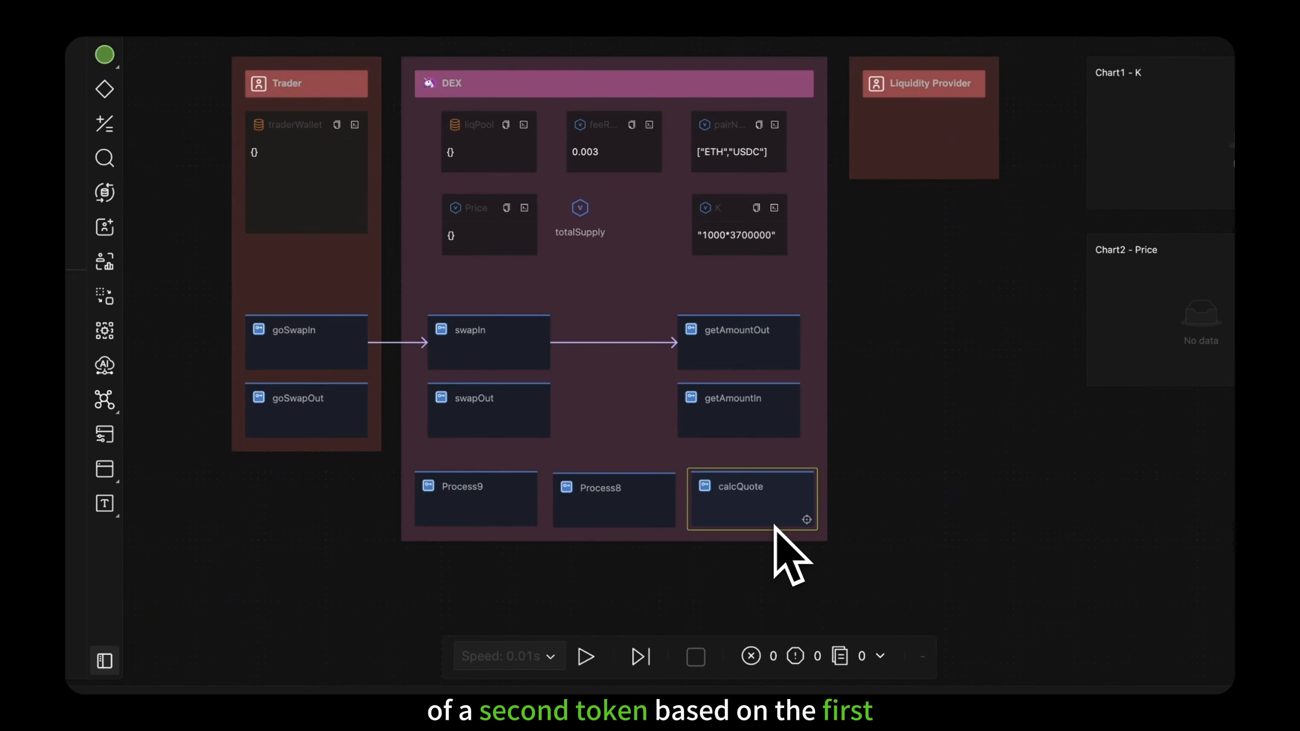
# Rename the middle new DEX process calcLiquidity and the one below swapOut addLiquidity.
pyautogui.click(624, 508)
pyautogui.doubleClick(627, 514)
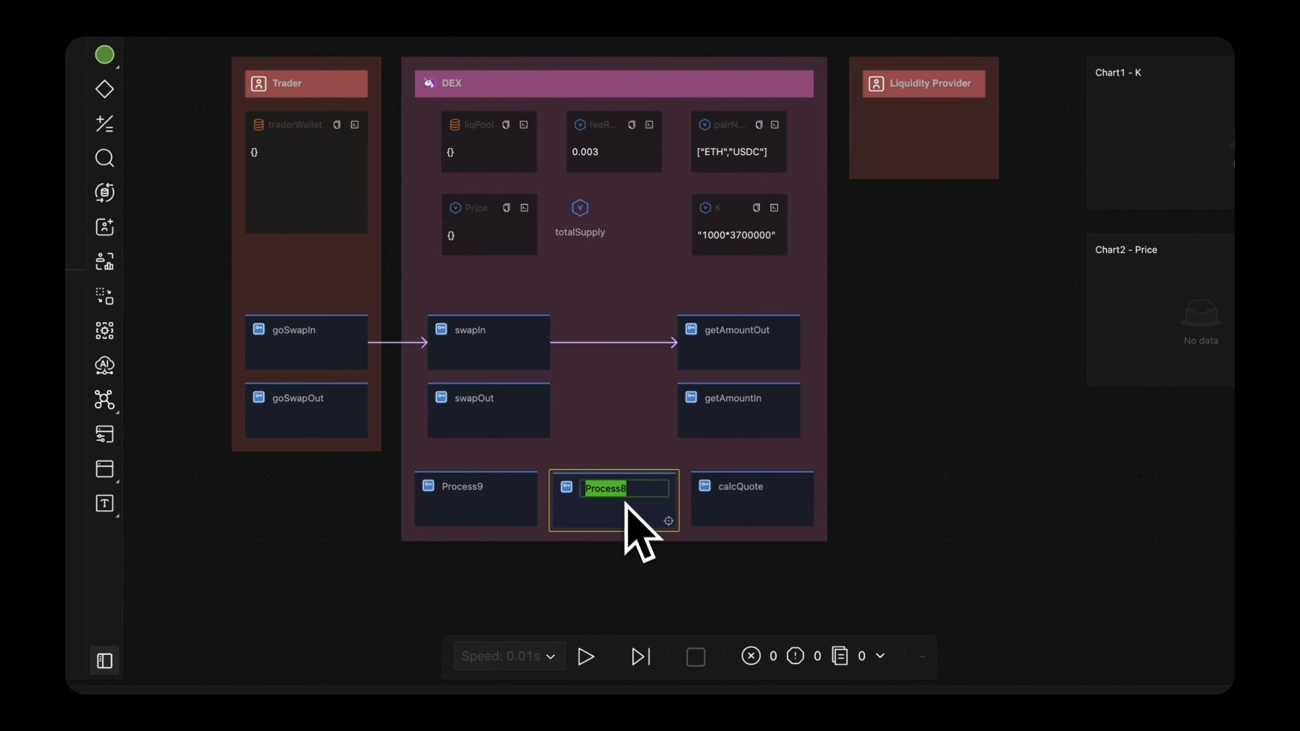
pyautogui.write('calcLiquidity')
pyautogui.press('Return')
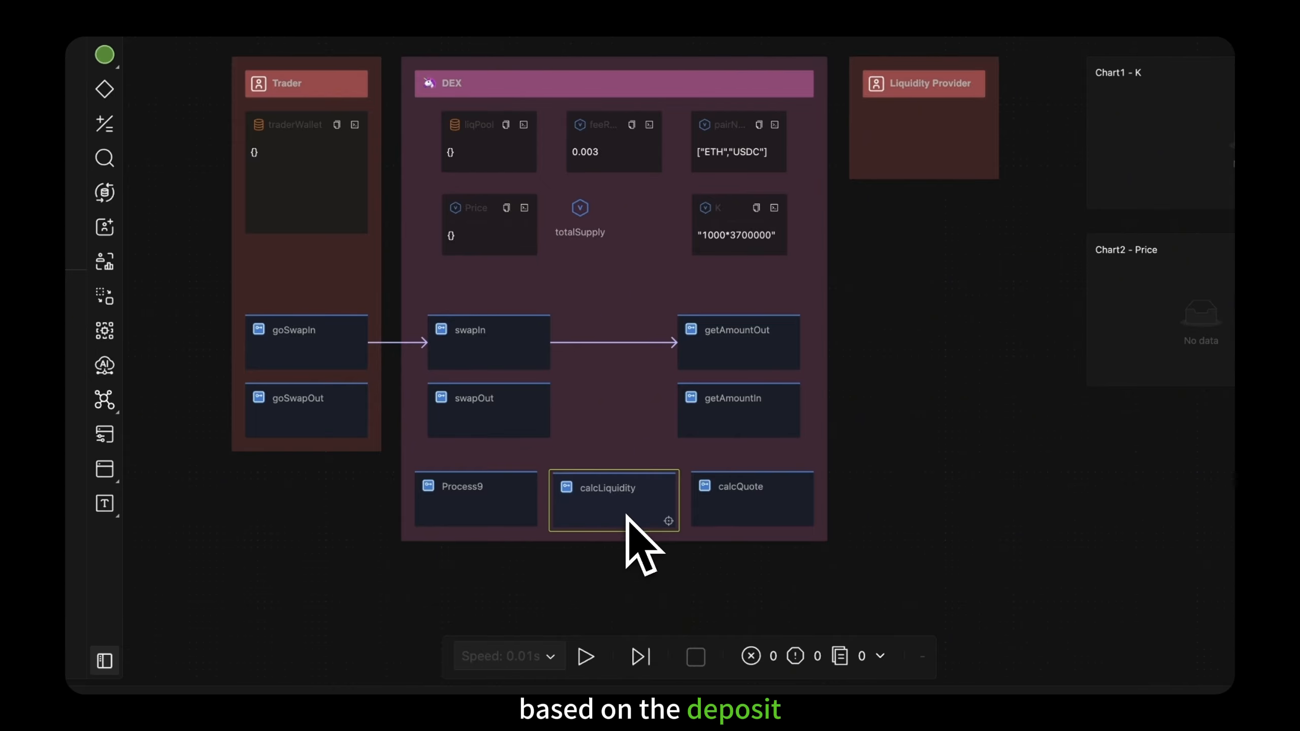
pyautogui.doubleClick(482, 495)
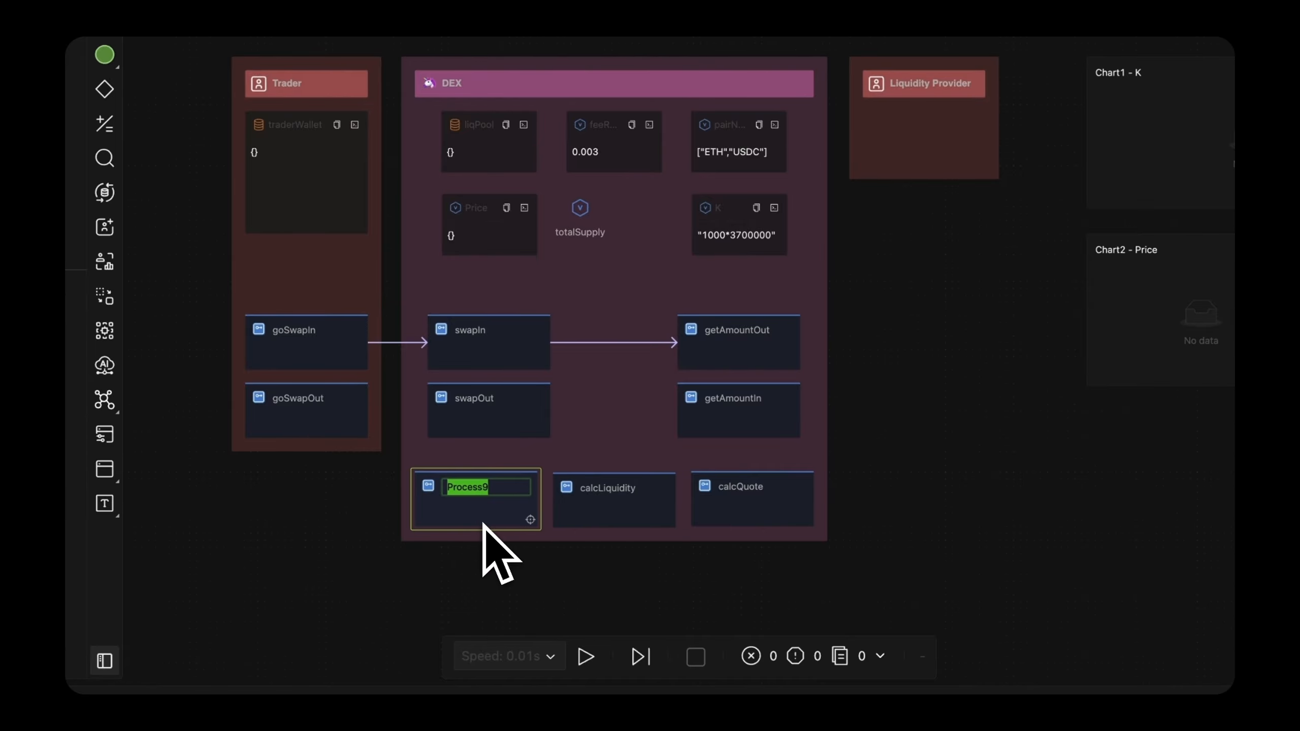
pyautogui.write('addLiquidity')
pyautogui.press('Return')
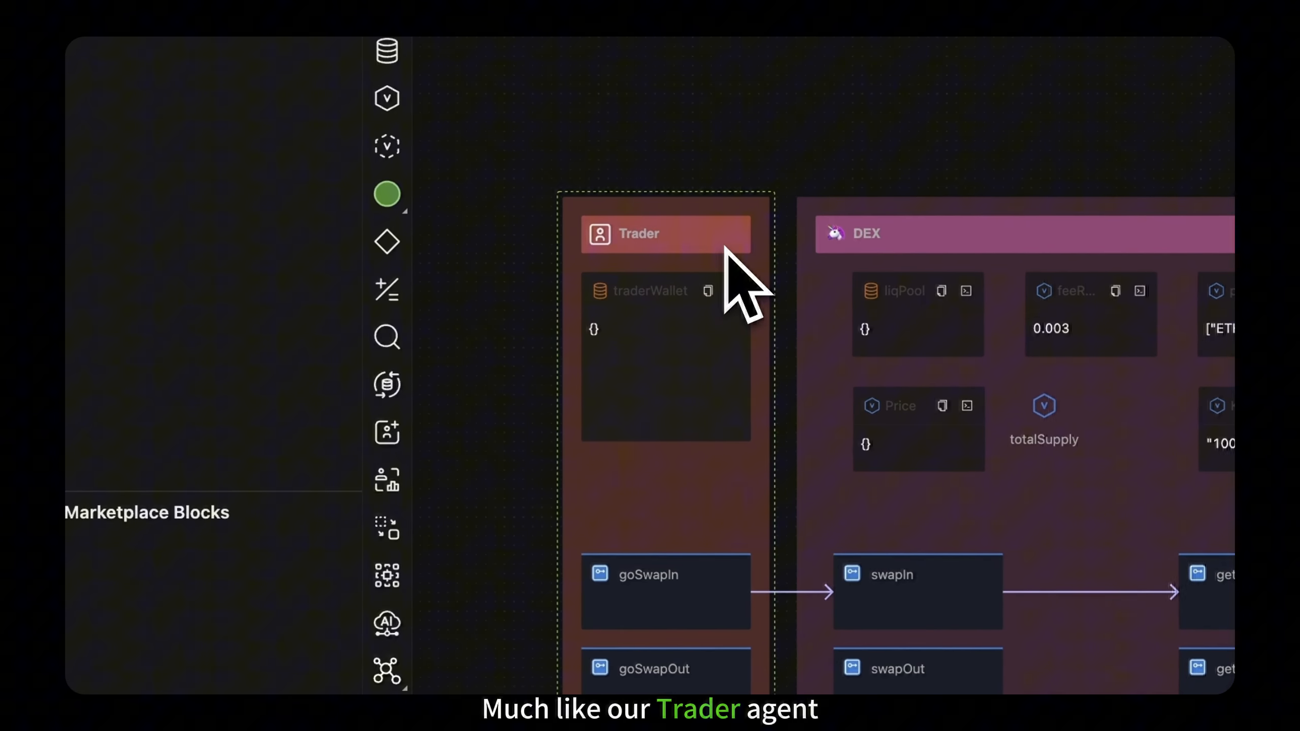
# Add a container named LPWallet inside the Liquidity Provider agent.
pyautogui.click(726, 247)
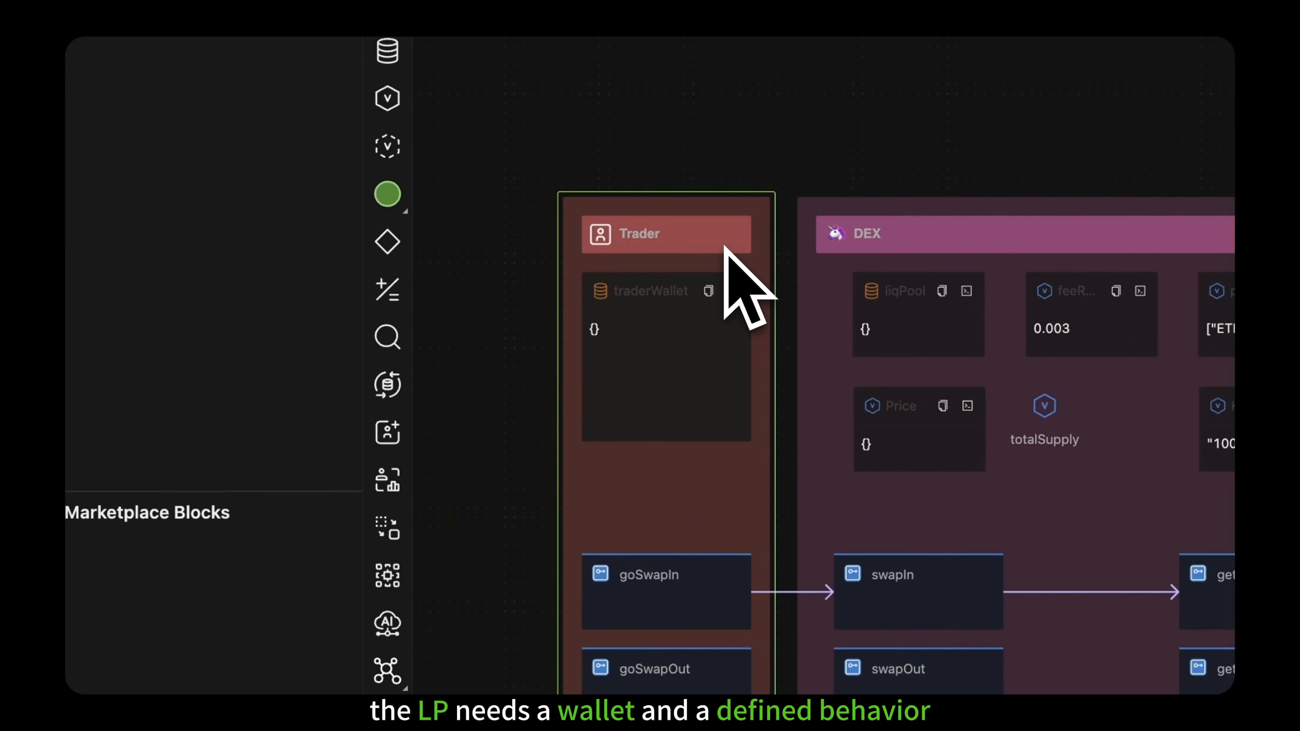
pyautogui.moveTo(388, 51); pyautogui.dragTo(796, 387)
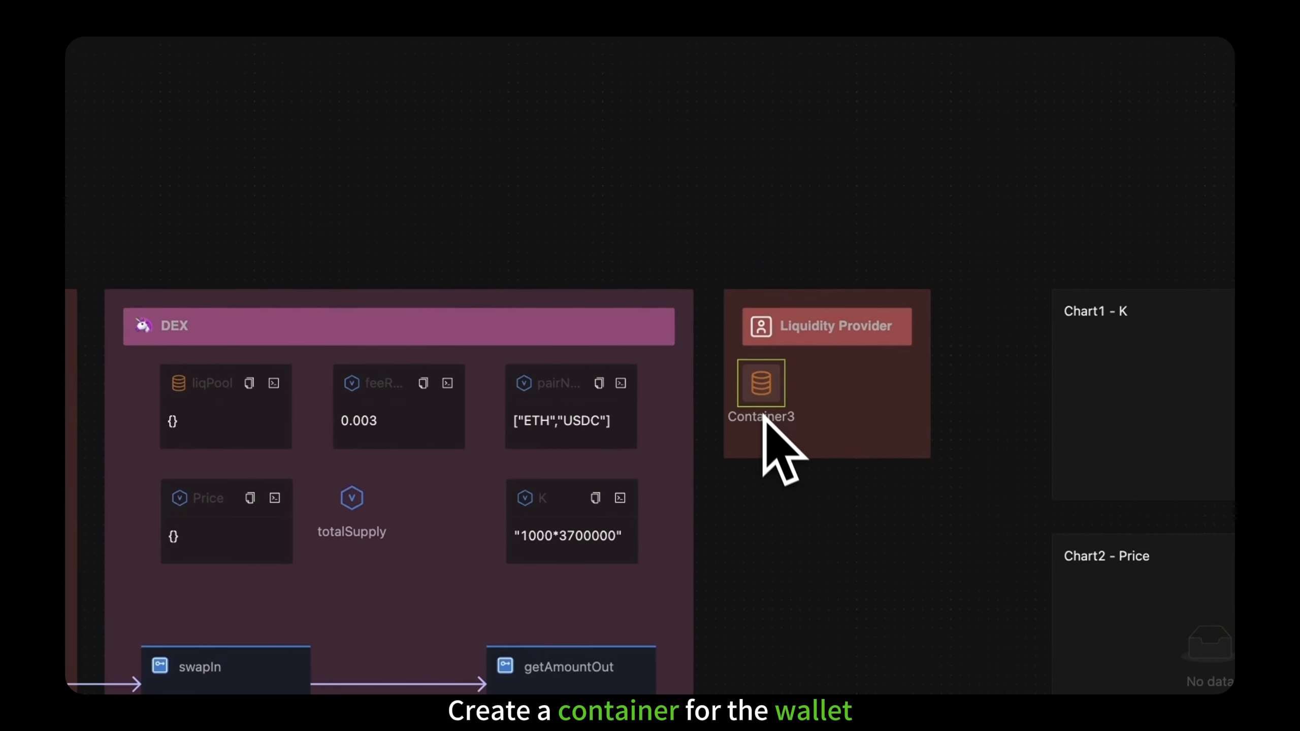
pyautogui.doubleClick(763, 405)
pyautogui.write('LPWallet')
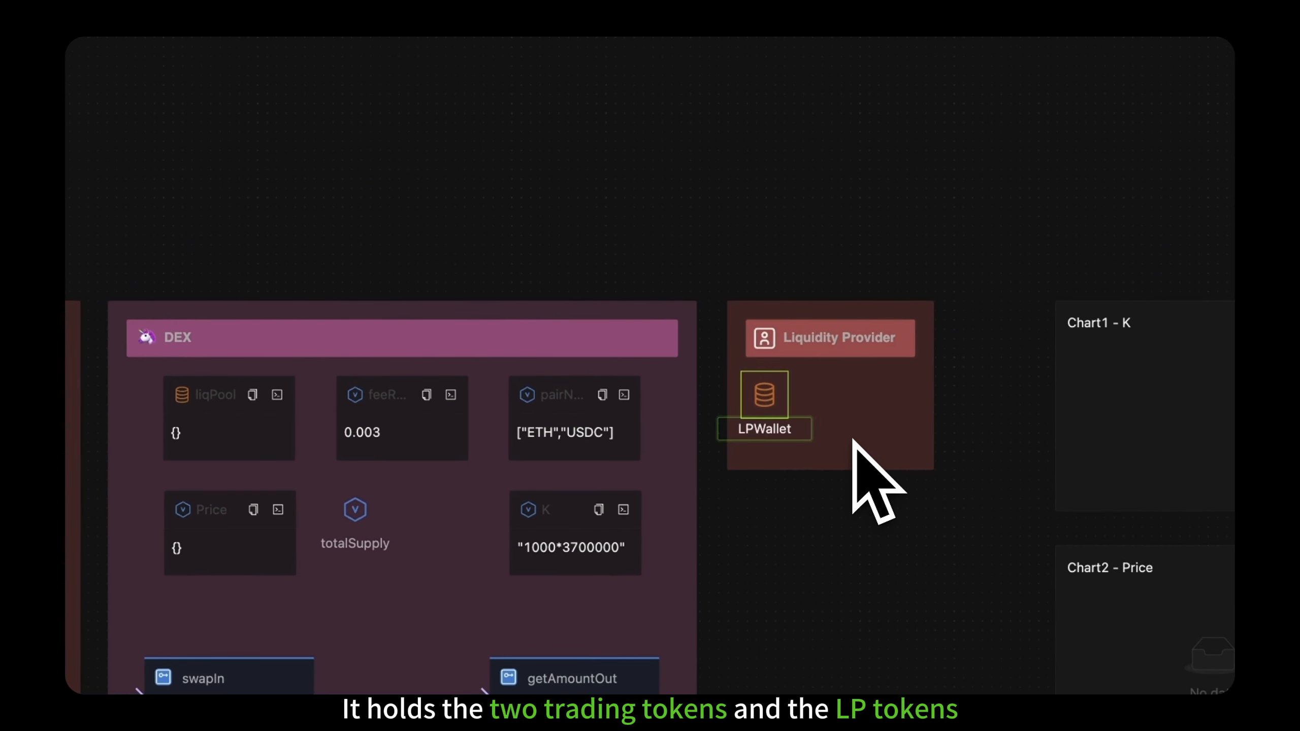
pyautogui.click(853, 439)
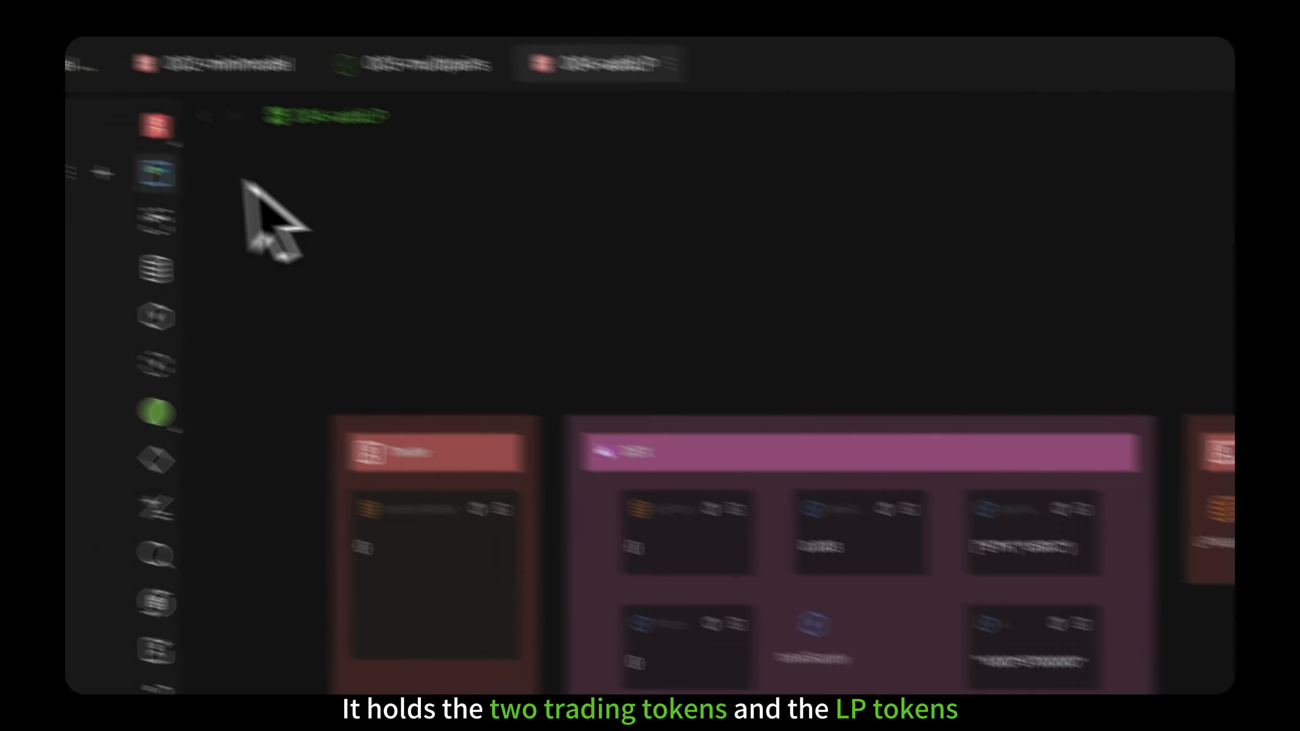
# Add a process named goAddLiquidity to the Liquidity Provider agent, below LPWallet.
pyautogui.moveTo(157, 176); pyautogui.dragTo(865, 538)
pyautogui.moveTo(812, 305); pyautogui.dragTo(812, 277)
pyautogui.doubleClick(881, 535)
pyautogui.write('goAddLiquidity')
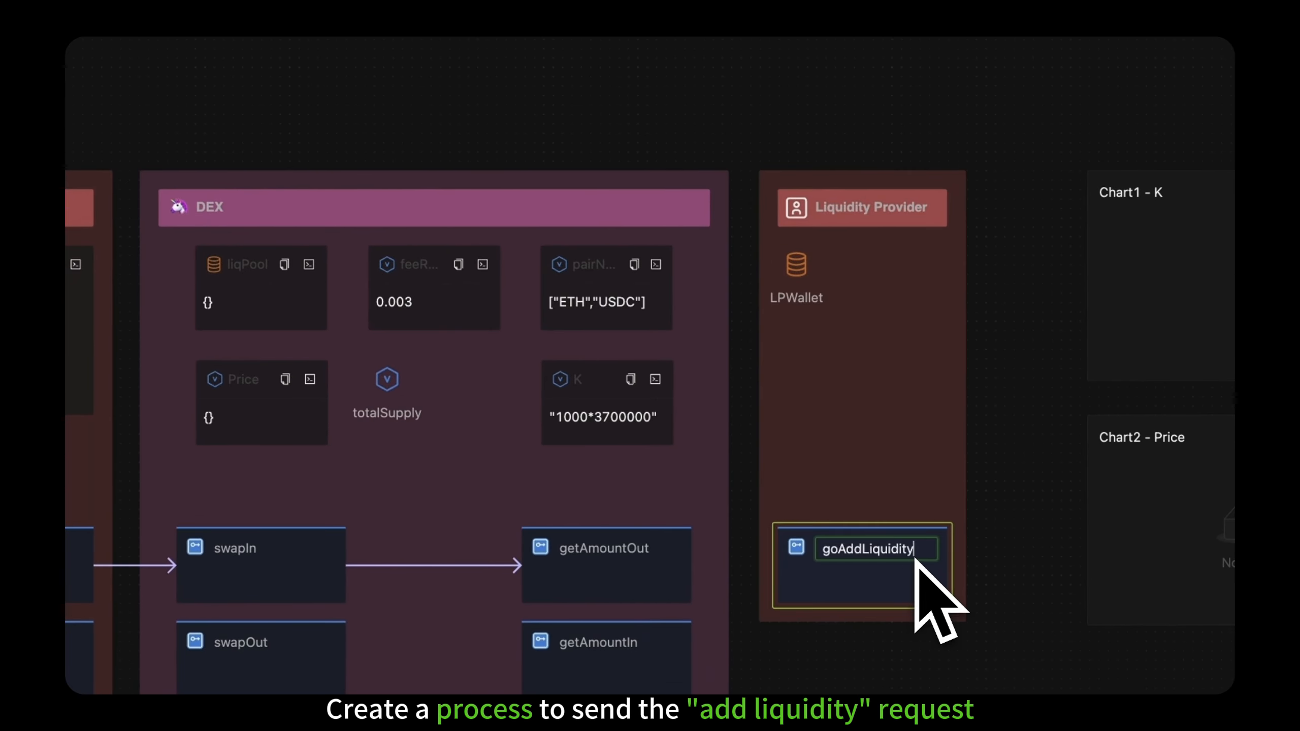
pyautogui.press('Return')
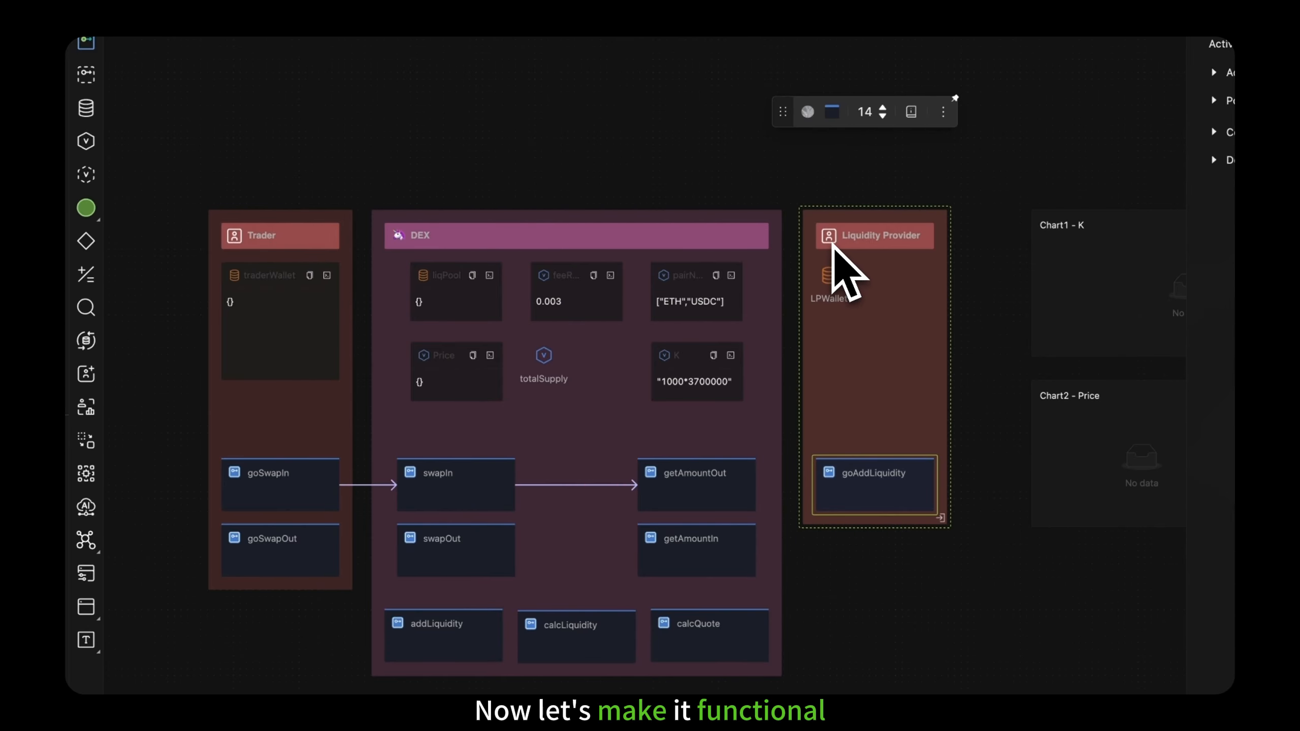
# Add the batch key expression ProductJoin(ERC20, ERC20, sep="-") to the DEX's liqPool container and preview the generated keys.
pyautogui.click(763, 244)
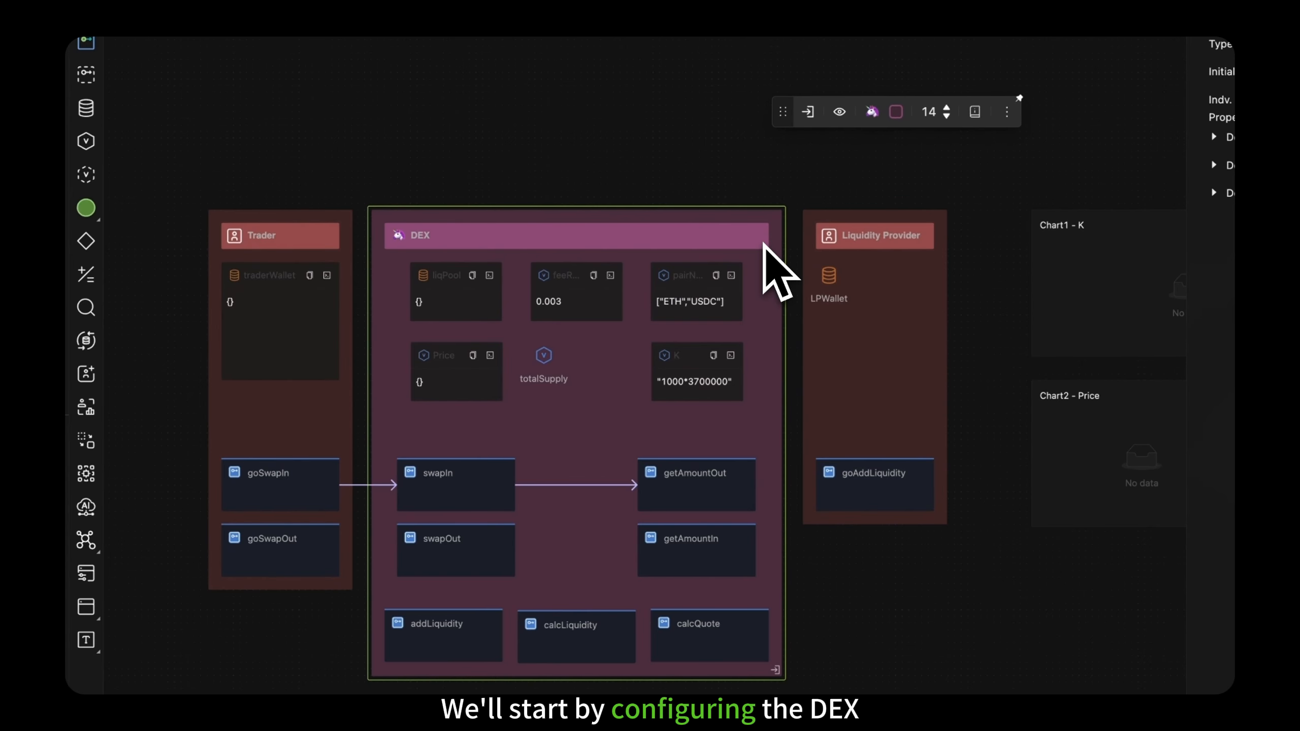
pyautogui.click(450, 315)
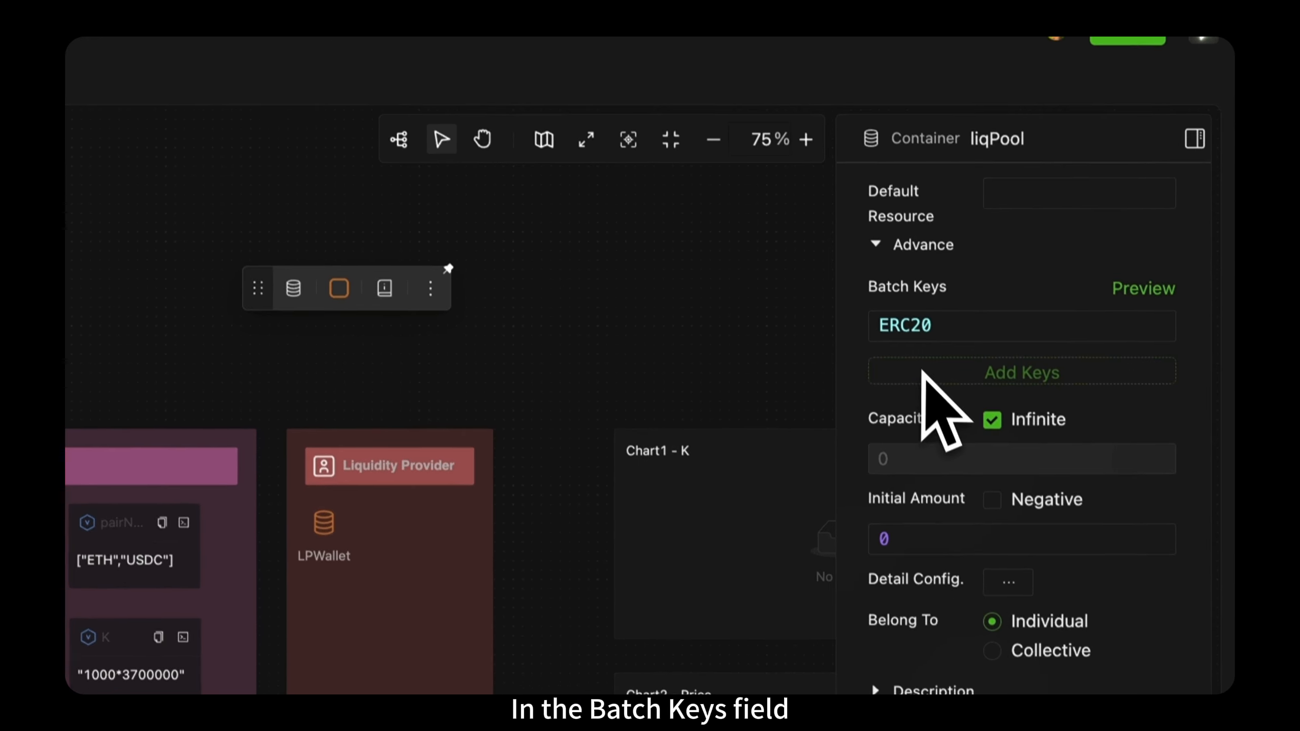
pyautogui.click(955, 378)
pyautogui.click(923, 343)
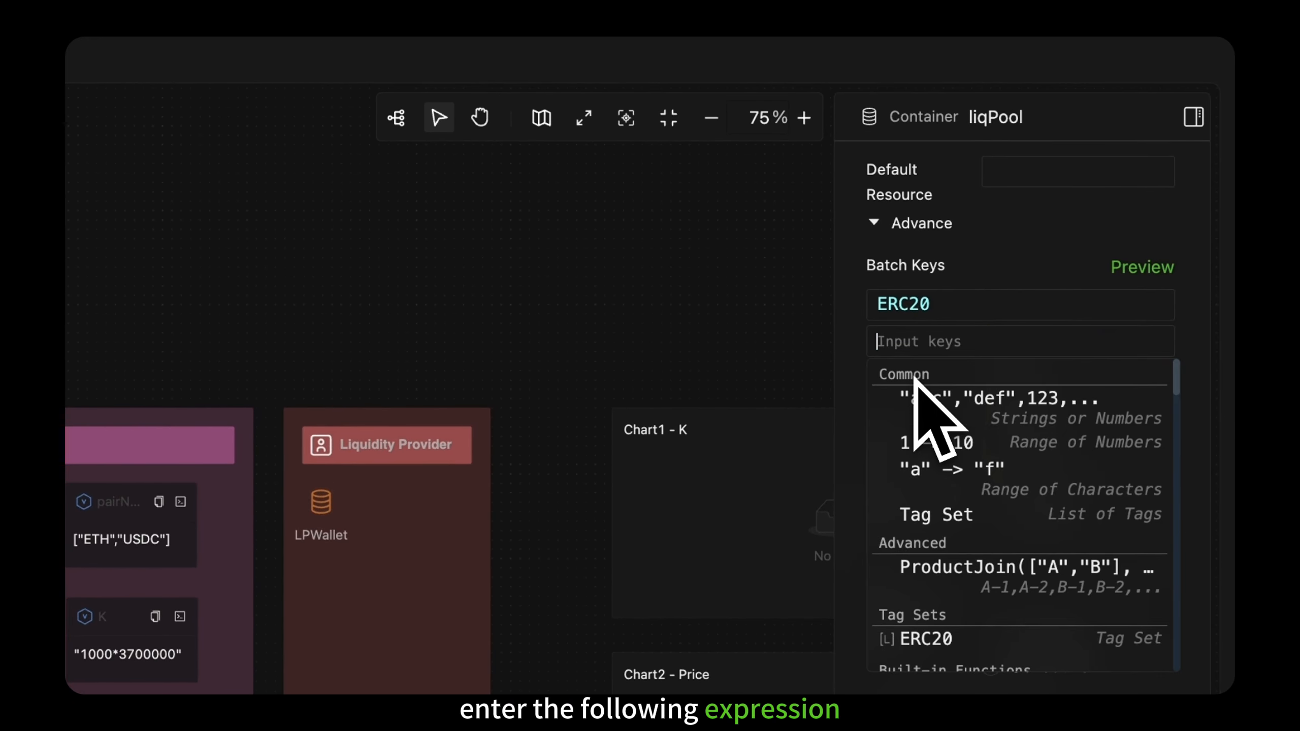
pyautogui.write('ProductJoin(ERC20, ERC20, sep="-")')
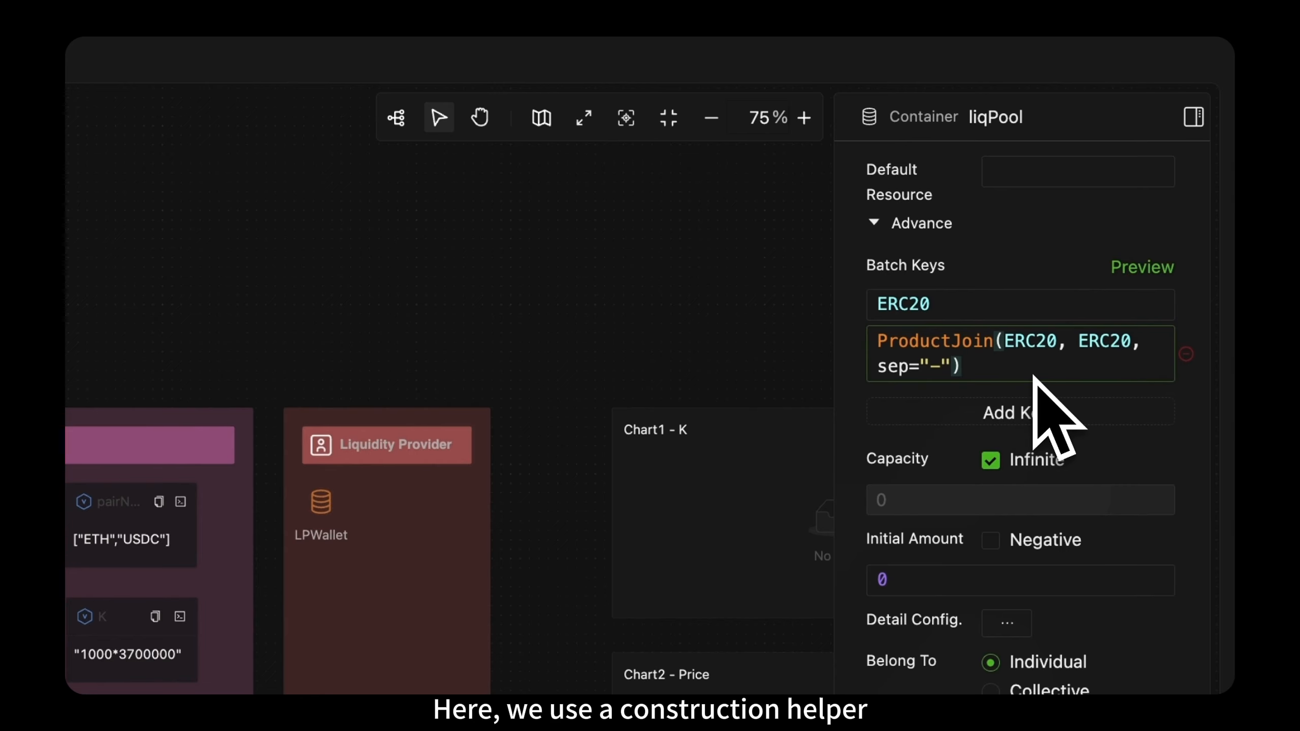
pyautogui.moveTo(937, 343)
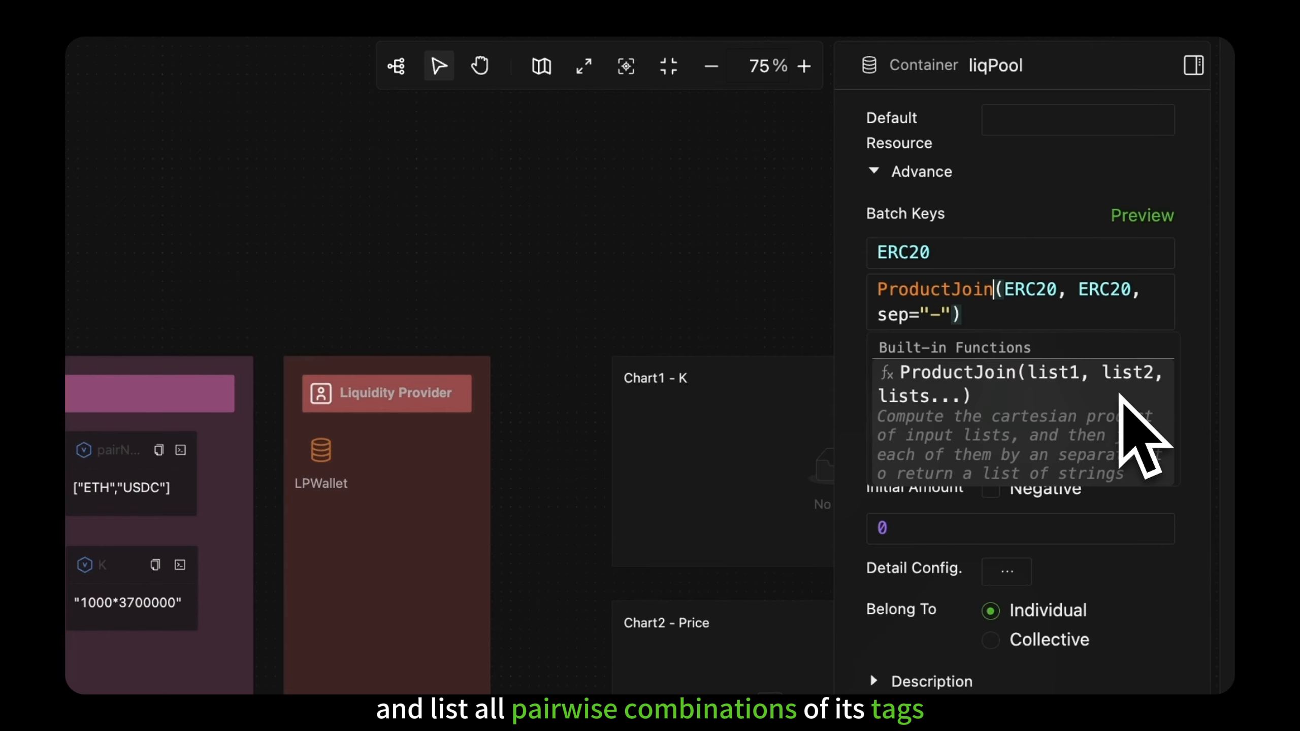
pyautogui.click(1141, 217)
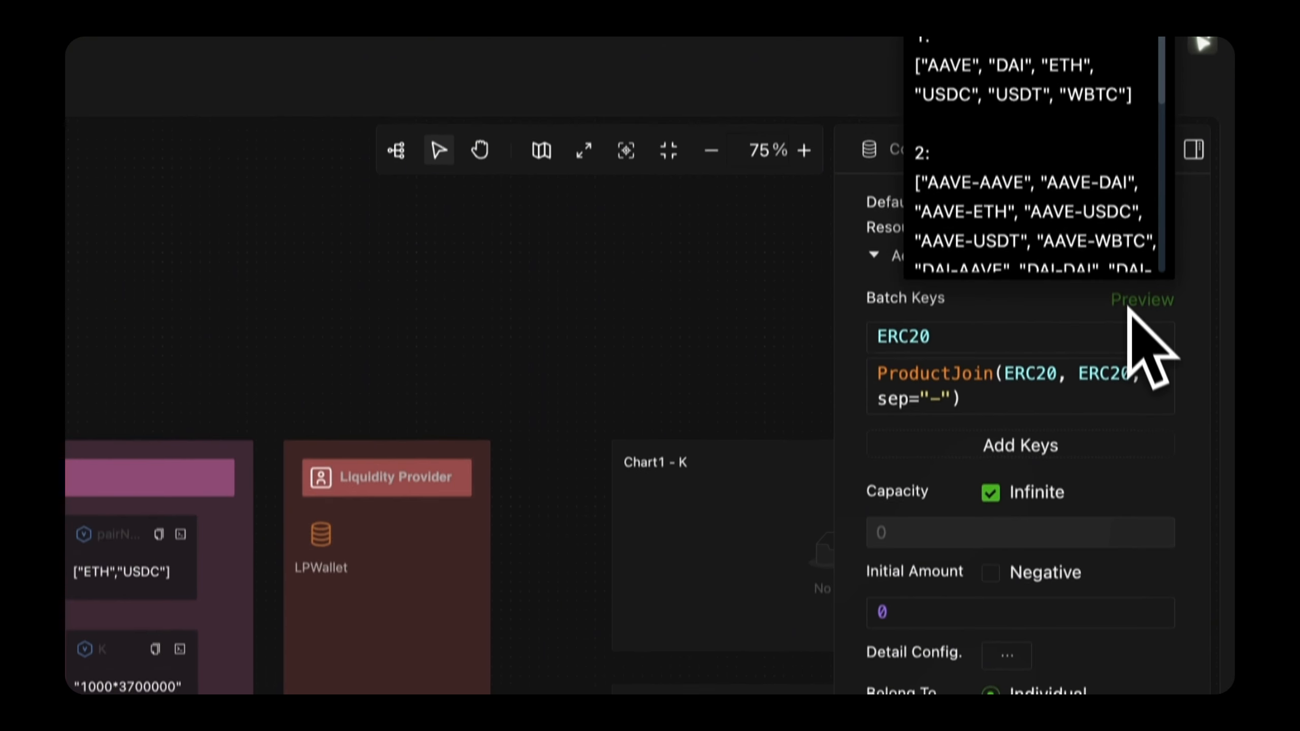
pyautogui.scroll(-5, 1085, 267)
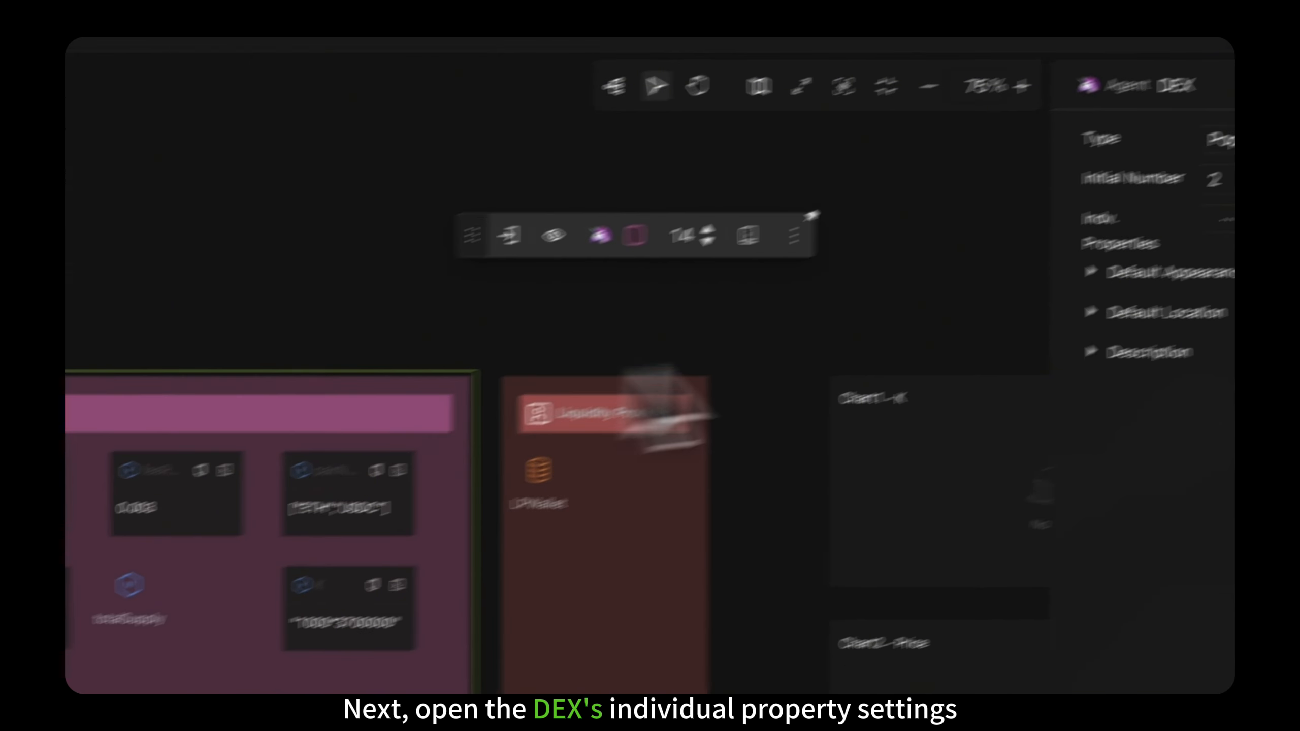
# In the DEX's individual property settings, add the keys "ETH-USDC" and "USDC-WBTC" under liqPool.
pyautogui.click(1230, 221)
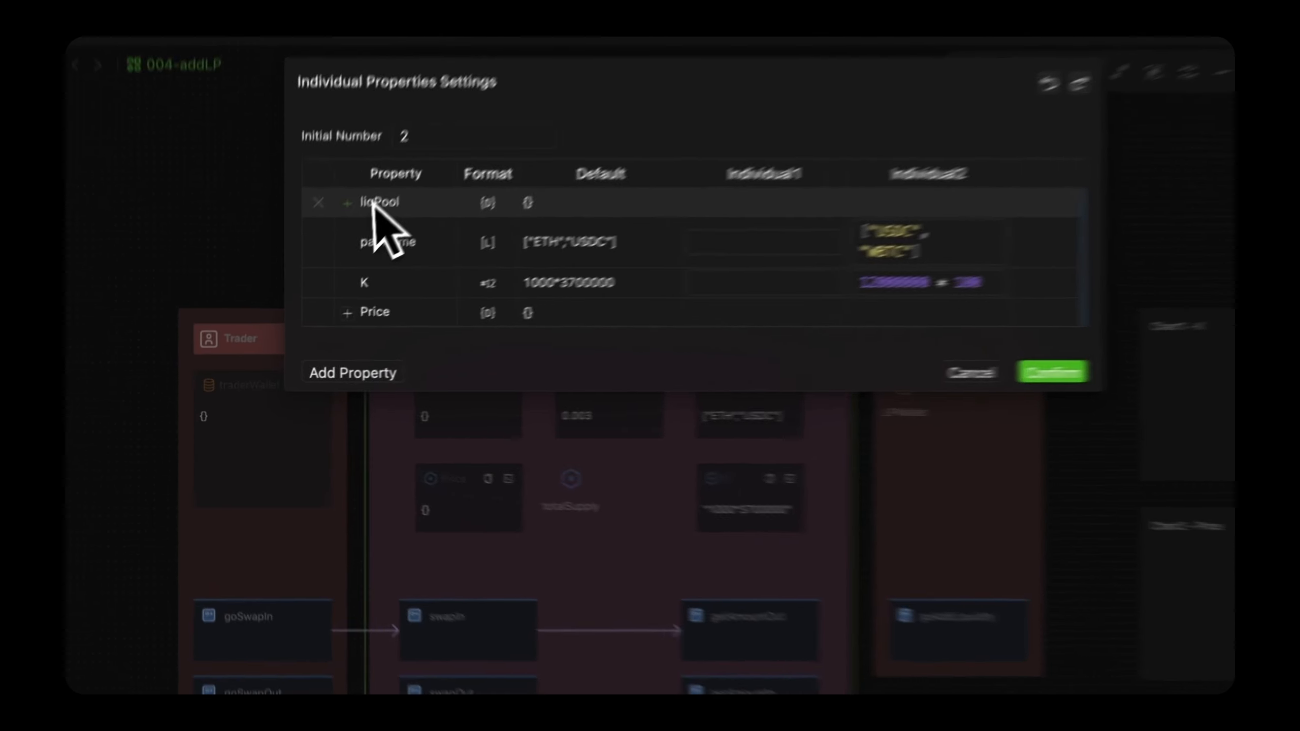
pyautogui.click(155, 242)
pyautogui.click(408, 294)
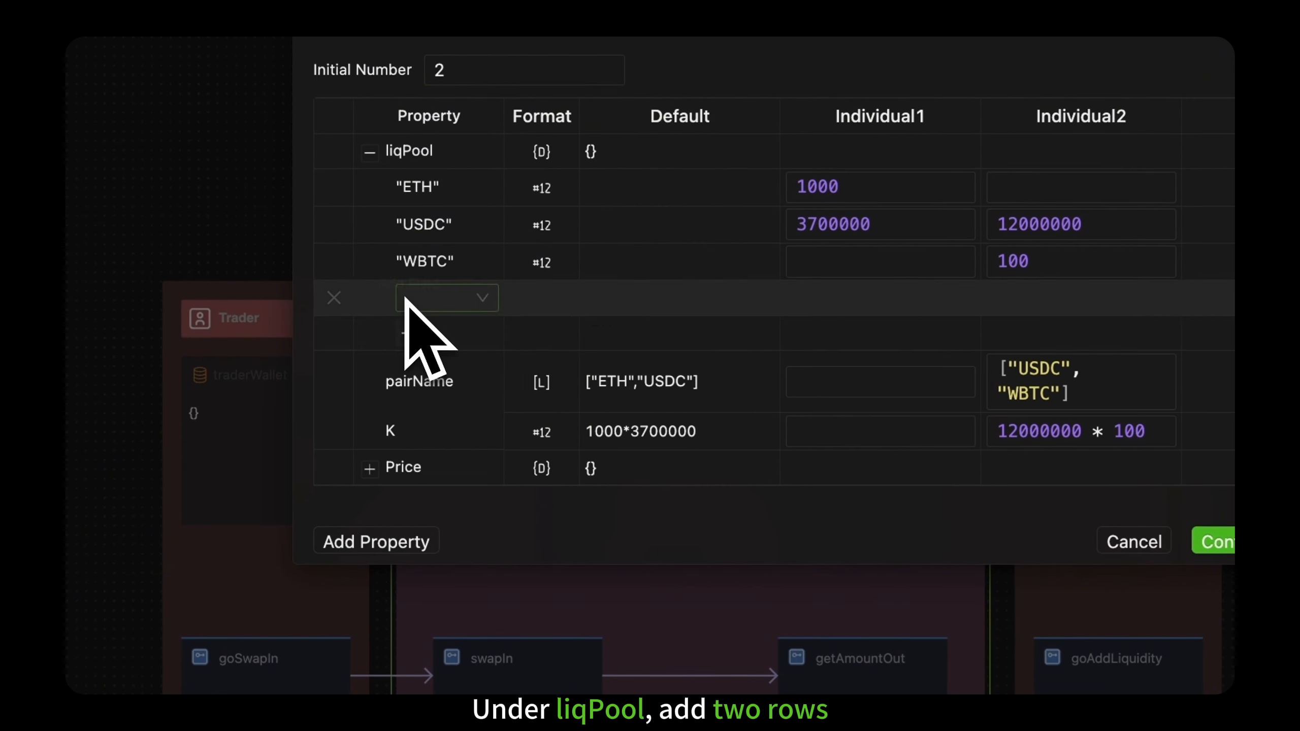
pyautogui.click(408, 330)
pyautogui.click(473, 301)
pyautogui.write('ETH')
pyautogui.click(471, 476)
pyautogui.click(447, 338)
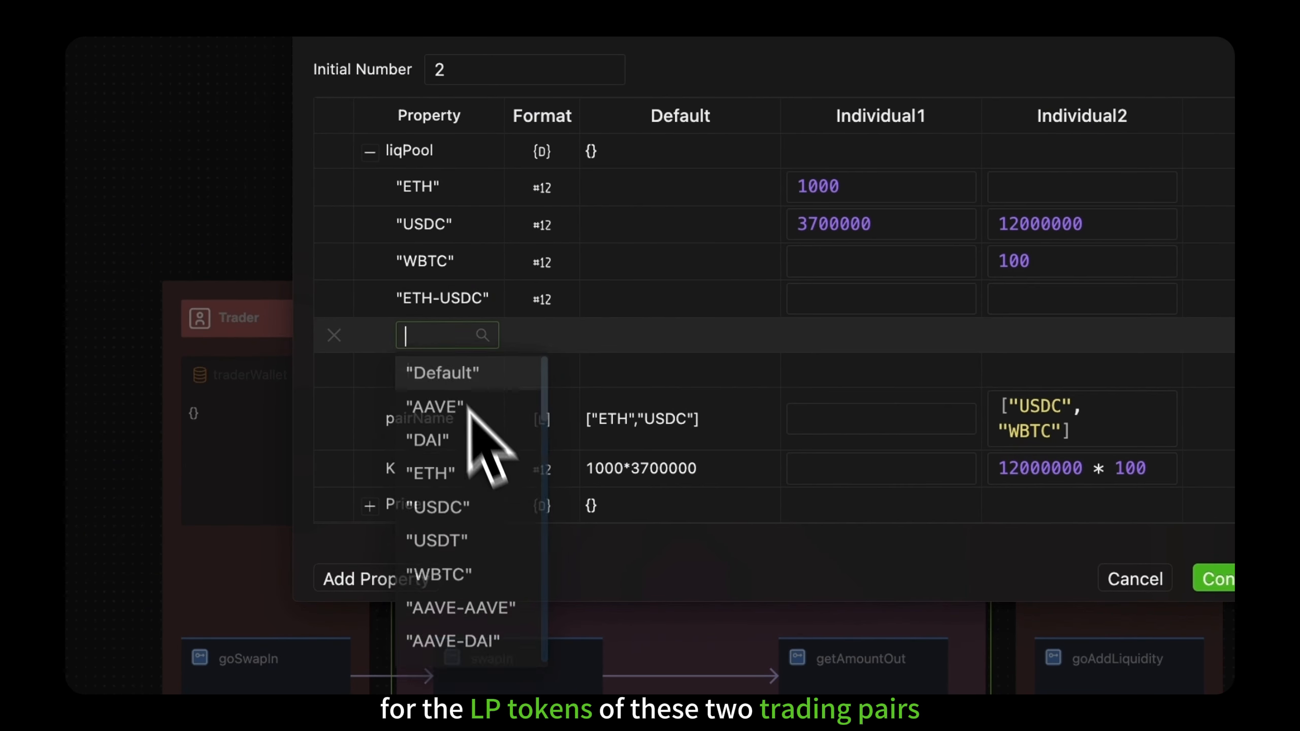
pyautogui.write('USDC')
pyautogui.click(464, 584)
# Set the initial liqPool amounts to 0 for ETH-USDC in Individual1 and for USDC-WBTC in Individual2.
pyautogui.click(834, 305)
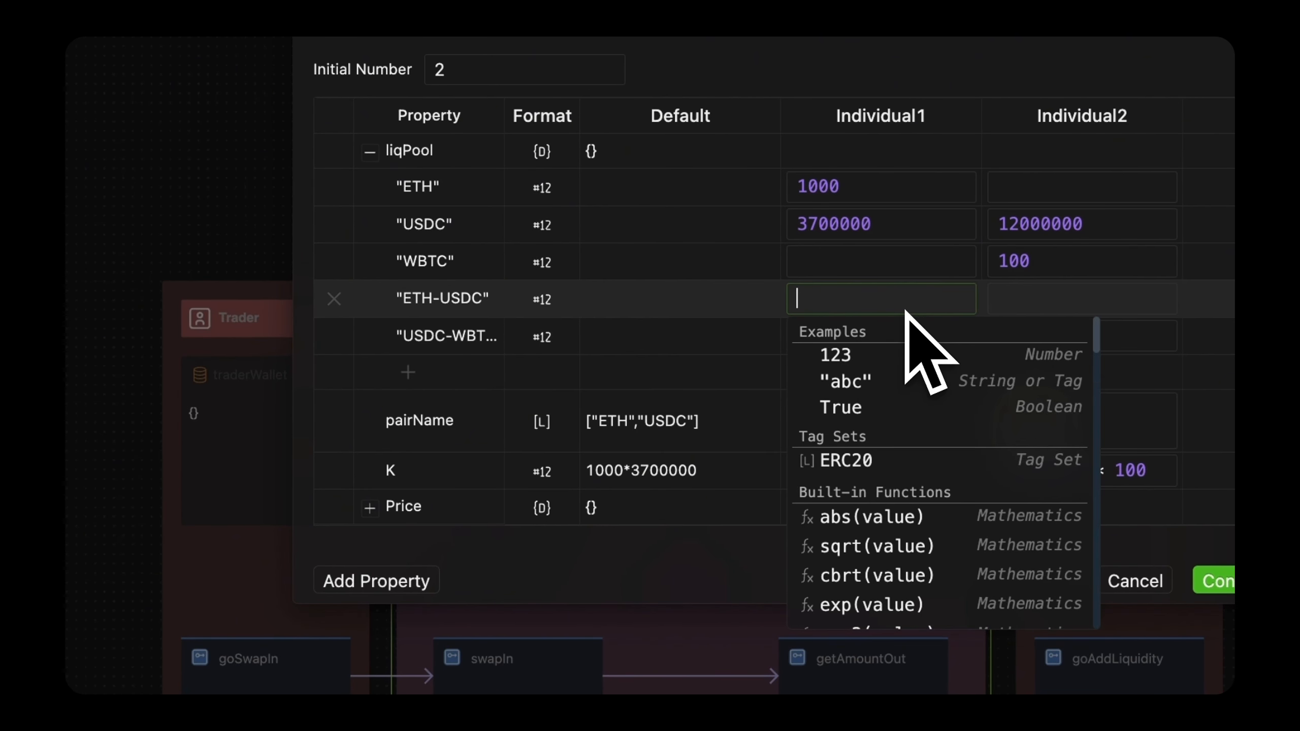
pyautogui.write('0')
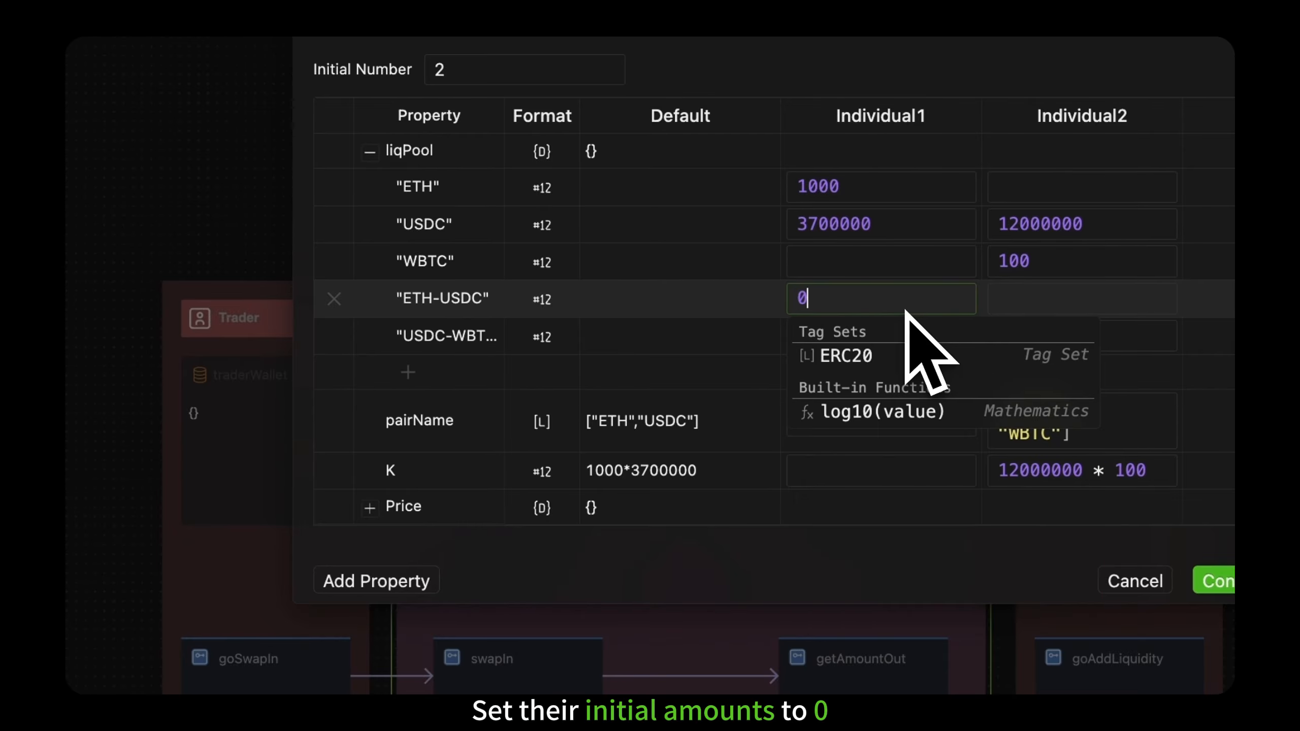
pyautogui.click(1162, 339)
pyautogui.write('0')
pyautogui.click(1220, 340)
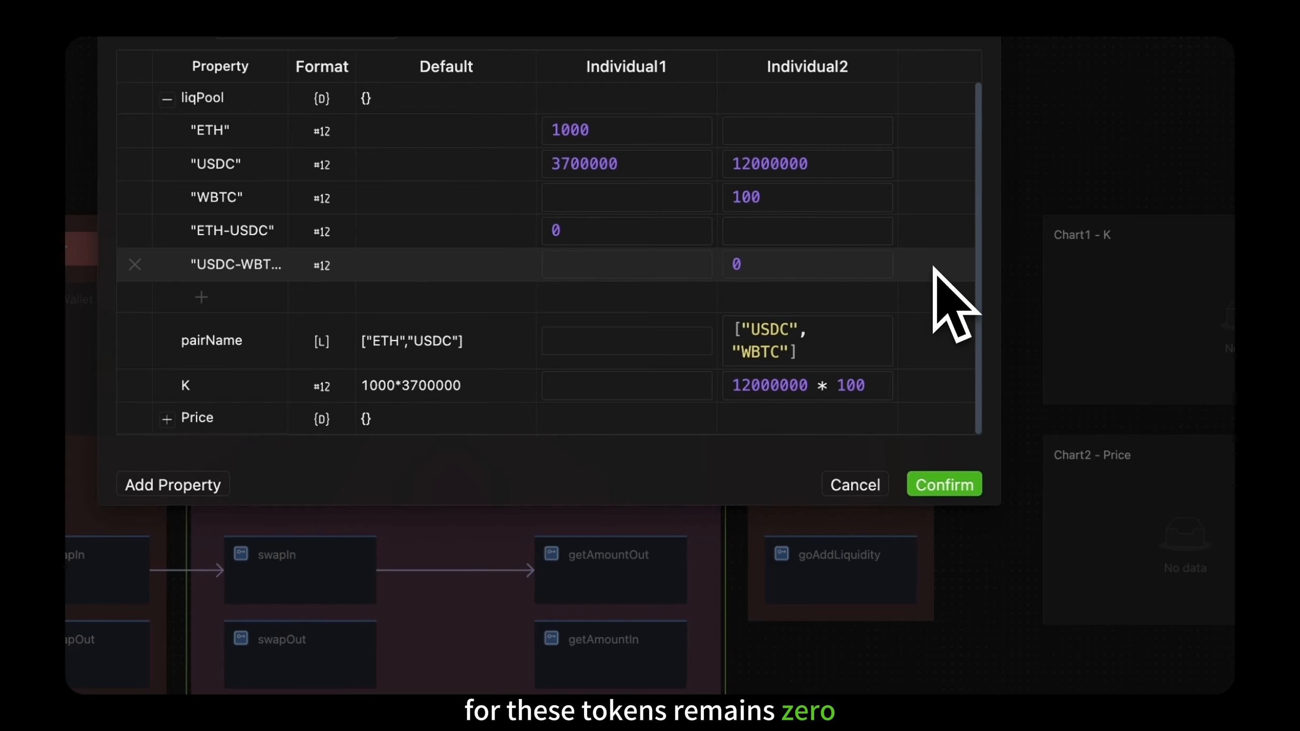
# Add the totalSupply property to the individual settings with sqrt(1000 * 3700000) for Individual1 and sqrt(12000000 * 100) for Individual2, and apply them.
pyautogui.click(172, 485)
pyautogui.click(456, 484)
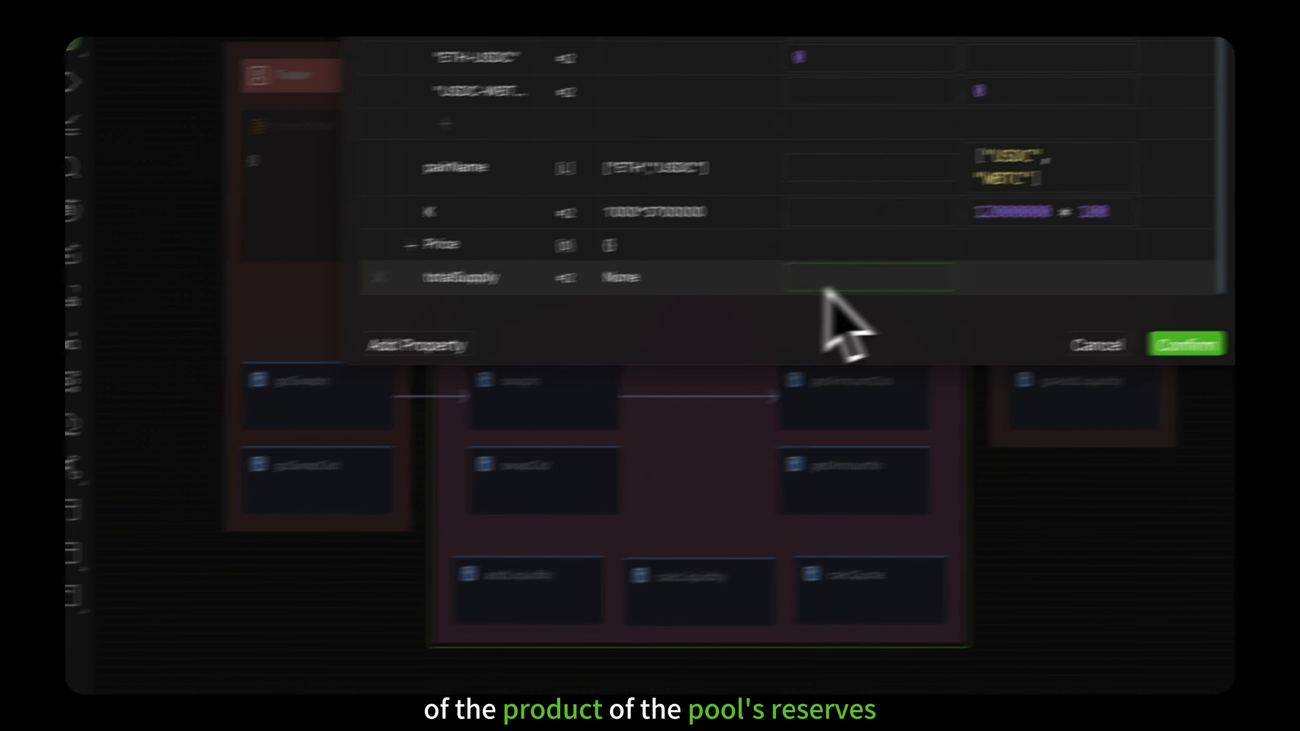
pyautogui.click(842, 279)
pyautogui.write('sqrt(1000 * 3700000)')
pyautogui.click(683, 343)
pyautogui.write('sqrt(12000000 * 100)')
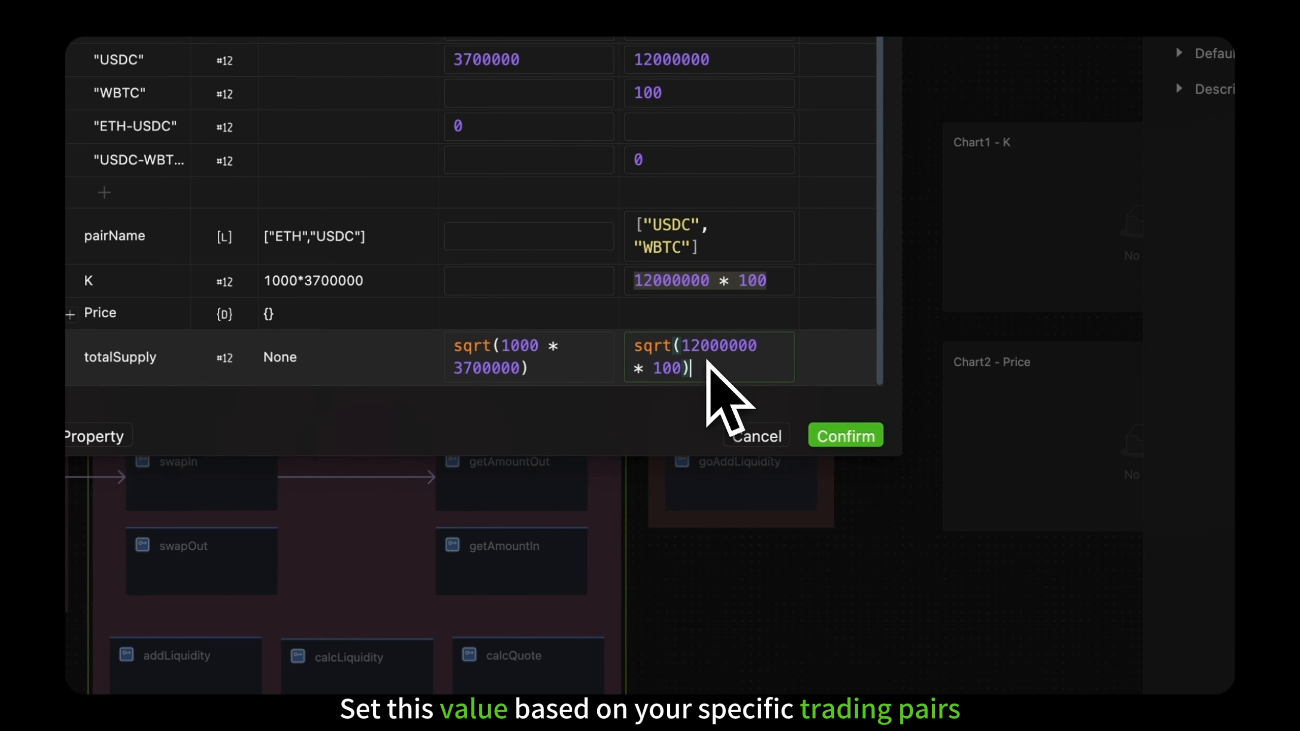
pyautogui.click(869, 434)
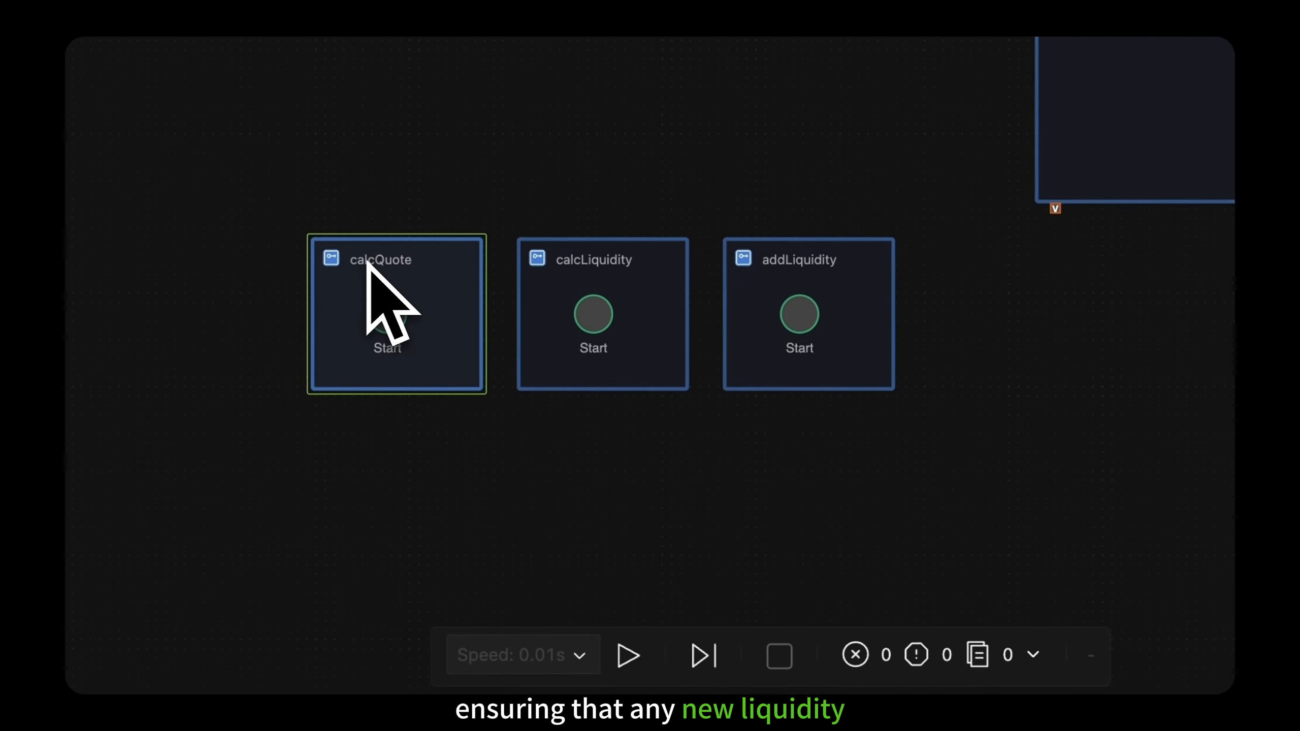
# Place the calcQuote process below swapOut and add three variable input ports to it.
pyautogui.moveTo(367, 261); pyautogui.dragTo(466, 276)
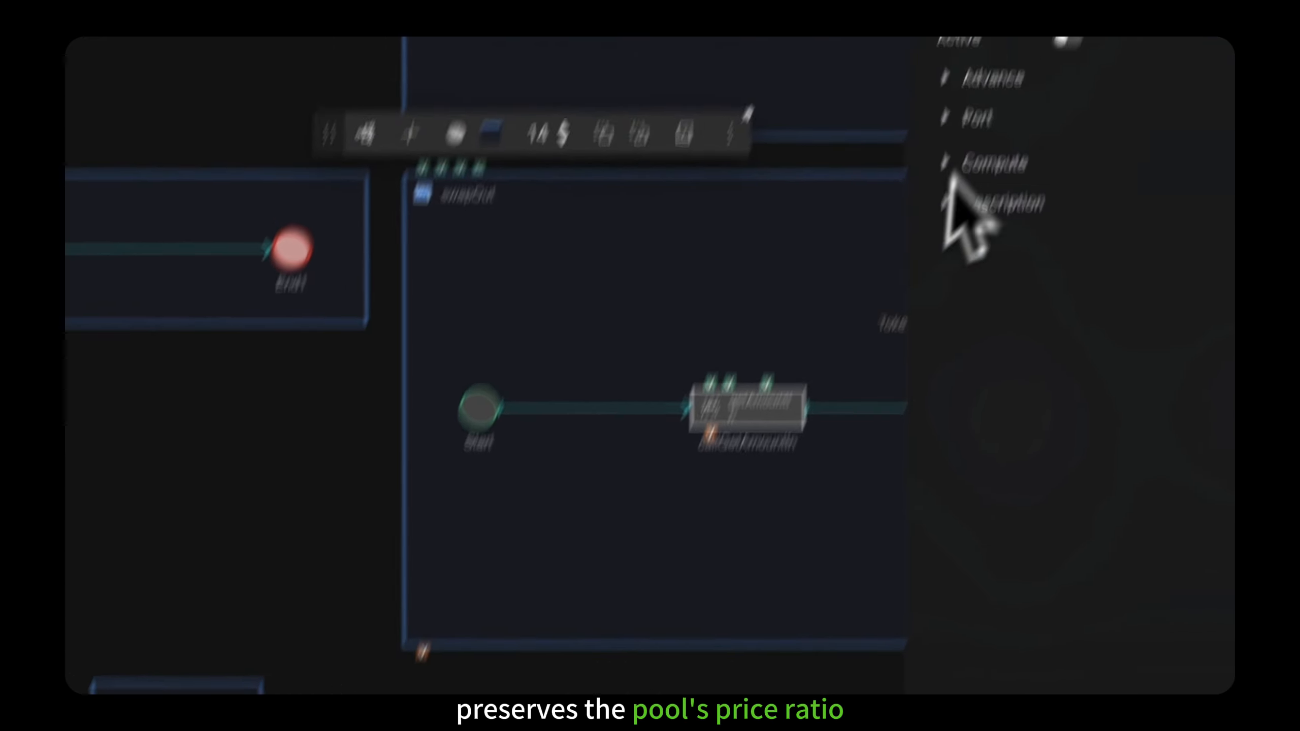
pyautogui.click(900, 277)
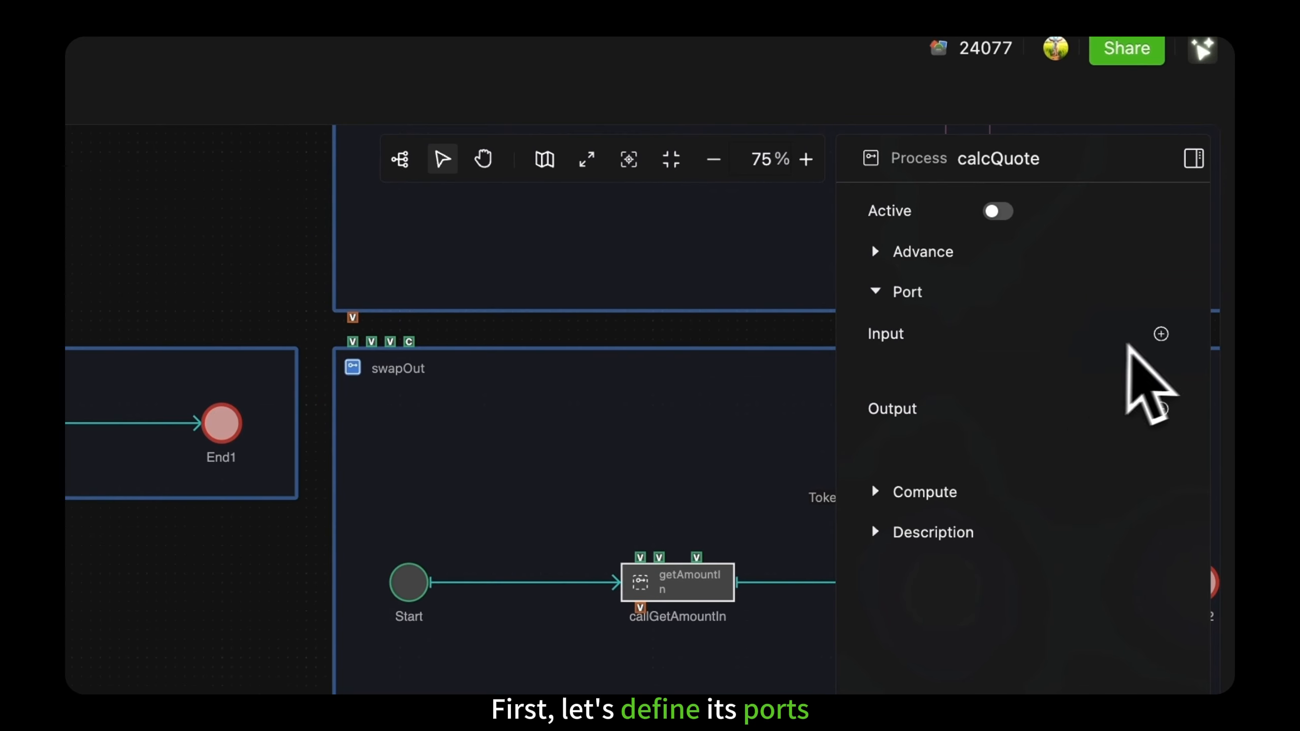
pyautogui.click(1162, 336)
pyautogui.click(1143, 373)
pyautogui.click(1163, 336)
pyautogui.click(1143, 372)
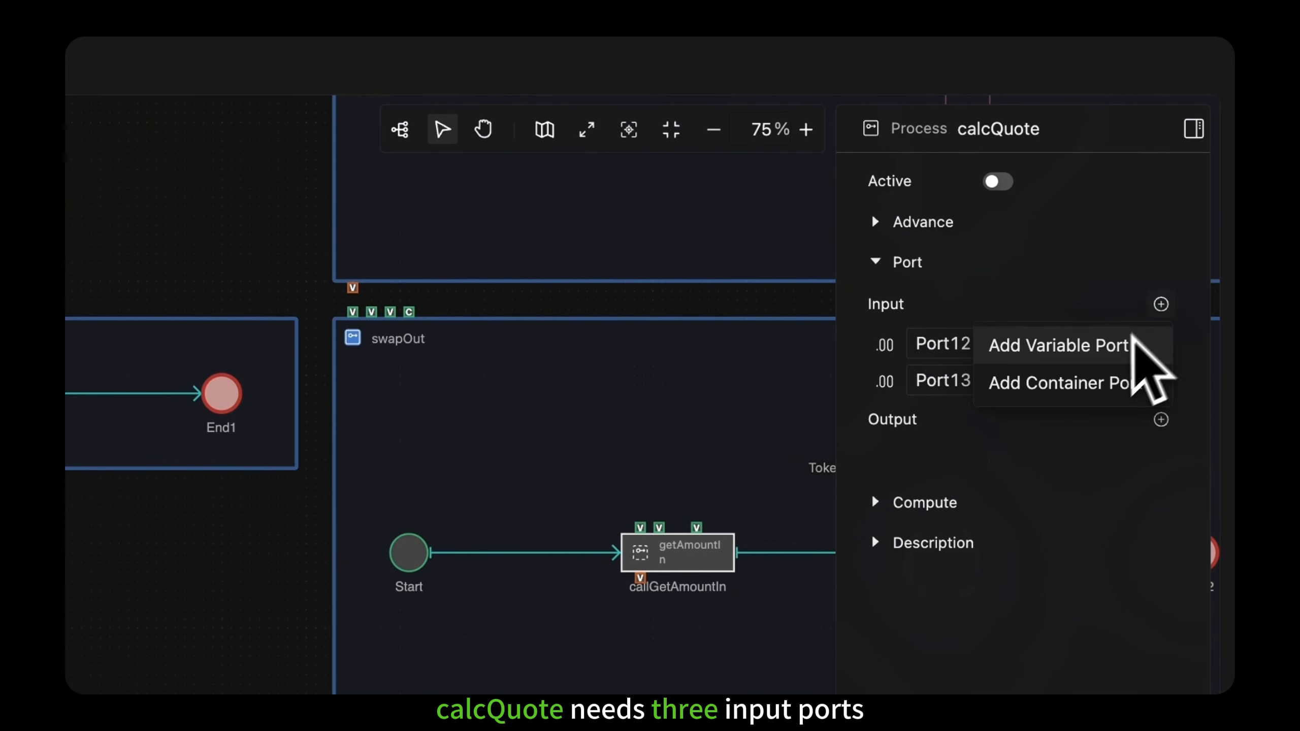
pyautogui.click(1116, 344)
# Name calcQuote's three input ports amountA, tokenA and tokenB.
pyautogui.doubleClick(924, 345)
pyautogui.write('amountA')
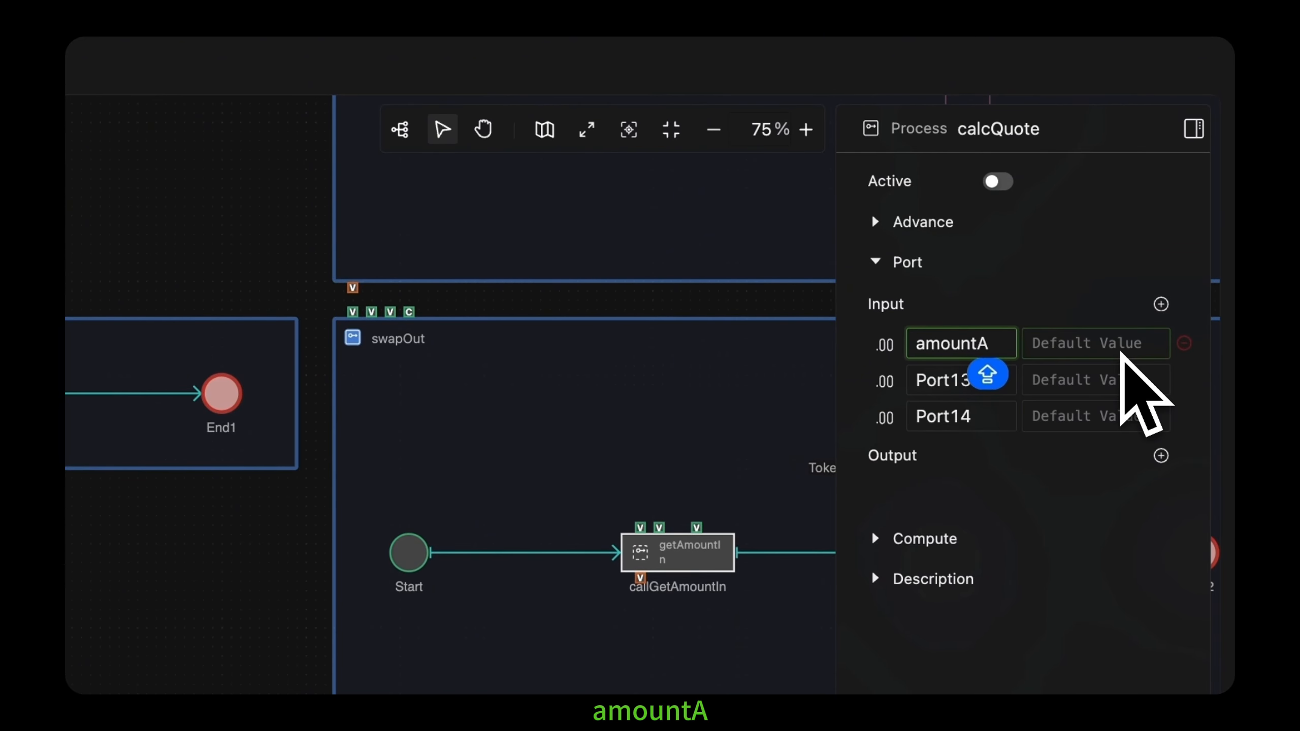
pyautogui.click(1208, 366)
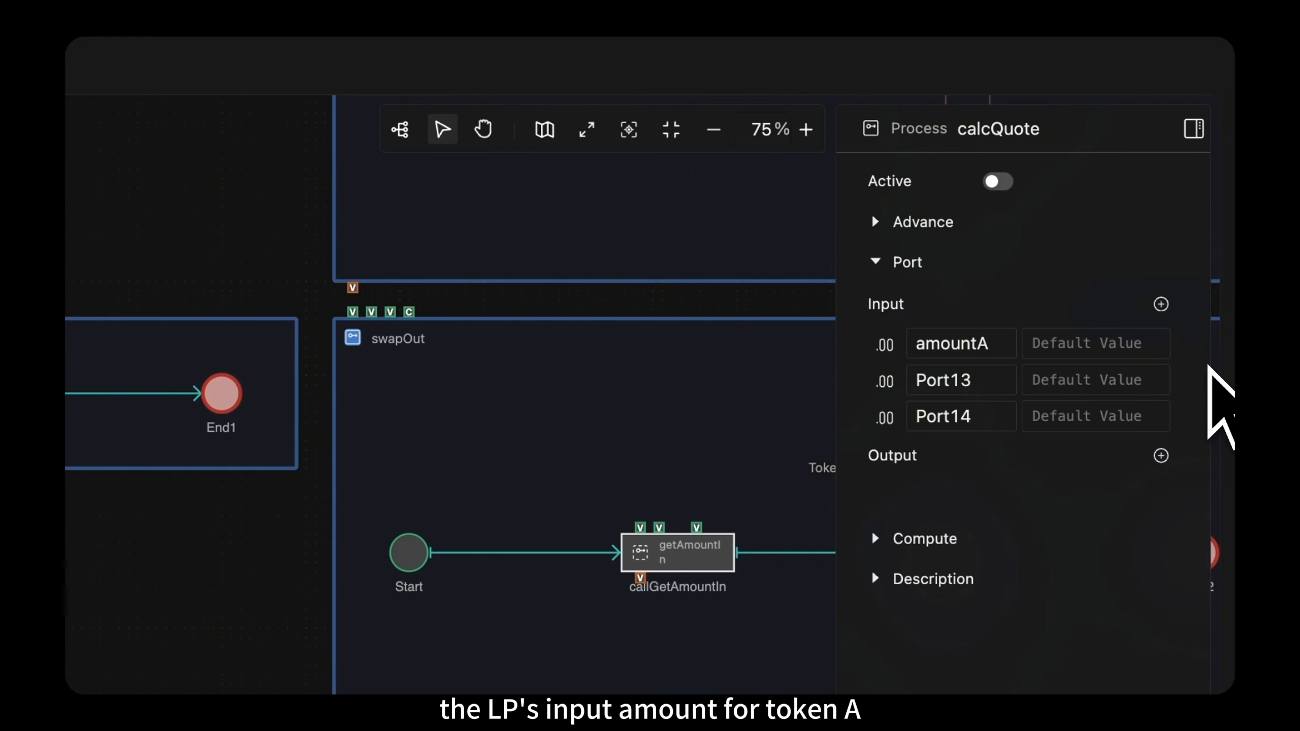
pyautogui.doubleClick(947, 380)
pyautogui.write('tokenA')
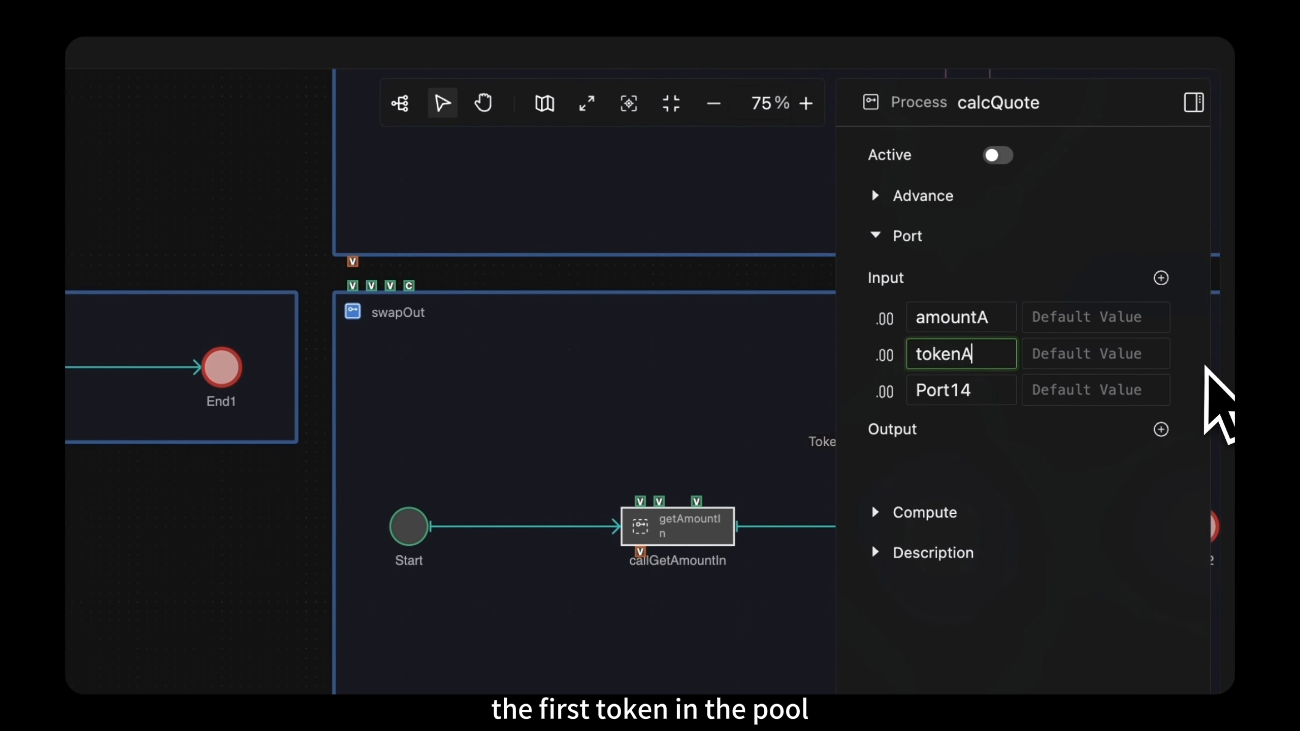
pyautogui.click(1204, 397)
pyautogui.doubleClick(962, 390)
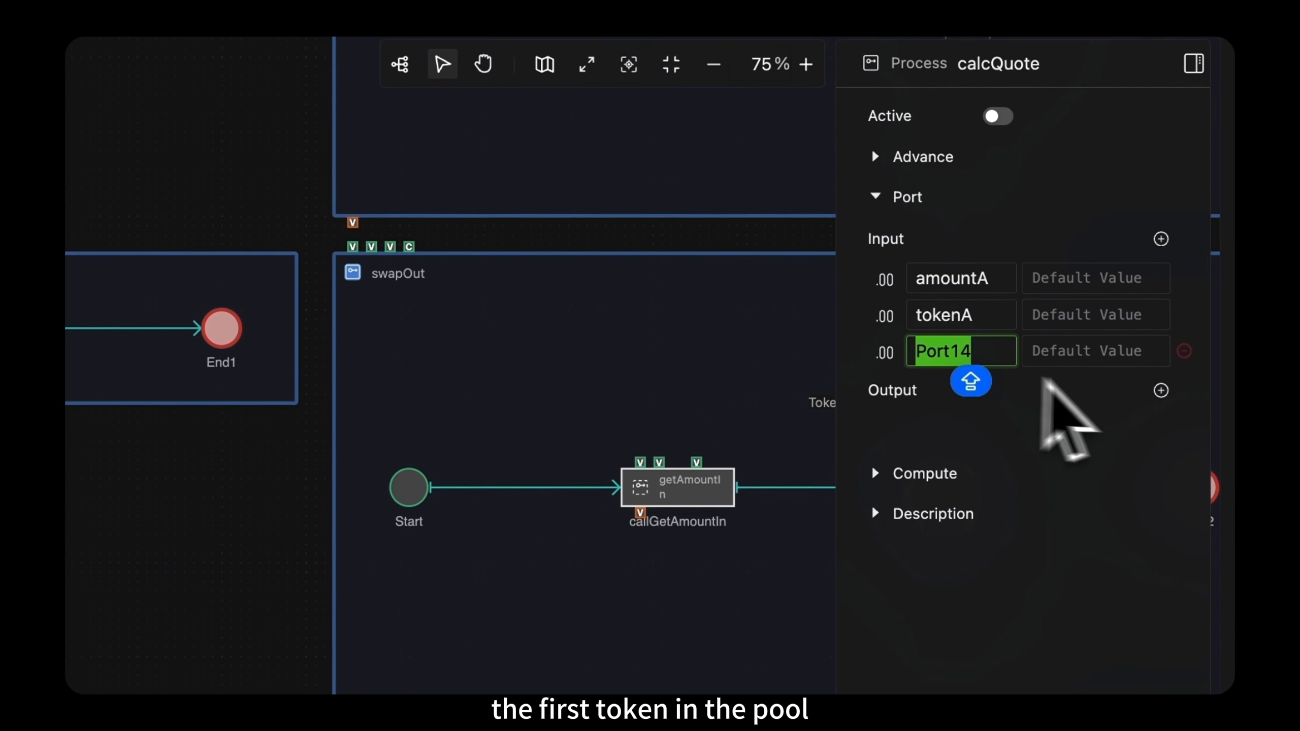
pyautogui.write('tokenB')
pyautogui.click(1195, 413)
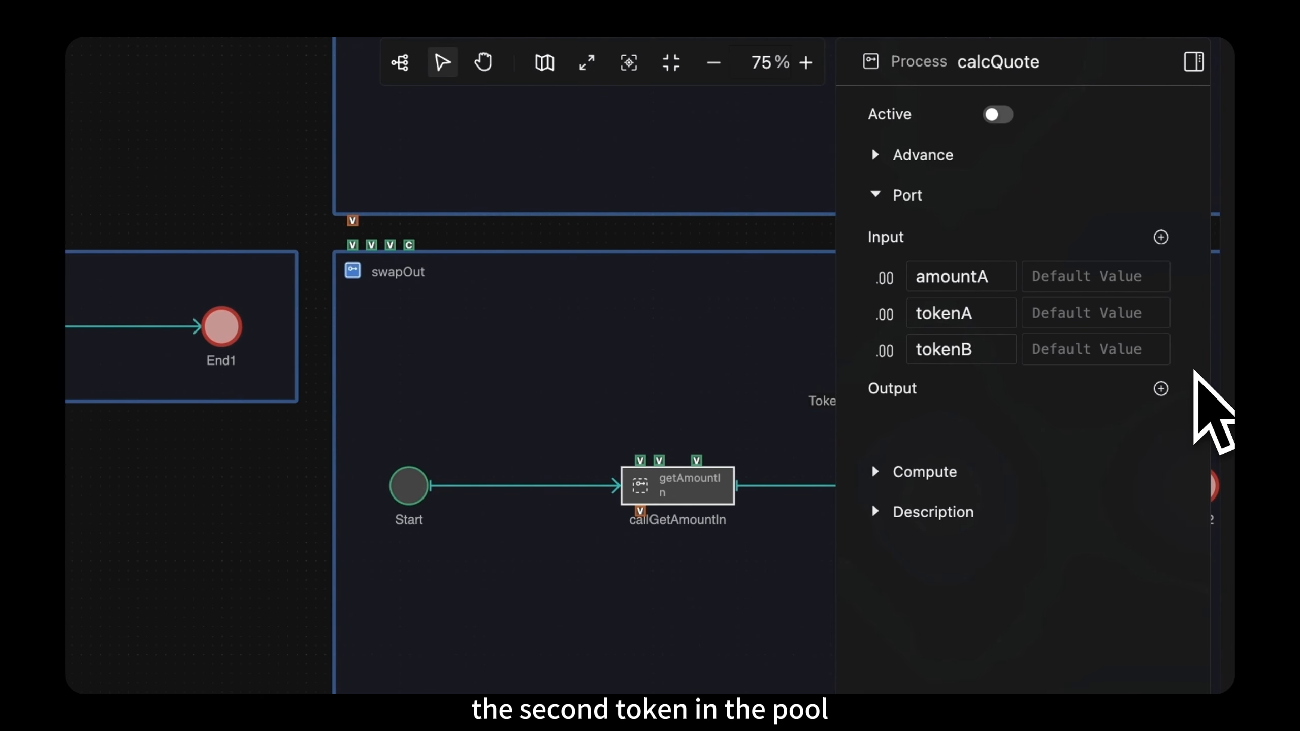
# Add an output port named amountB to the calcQuote process.
pyautogui.click(1161, 388)
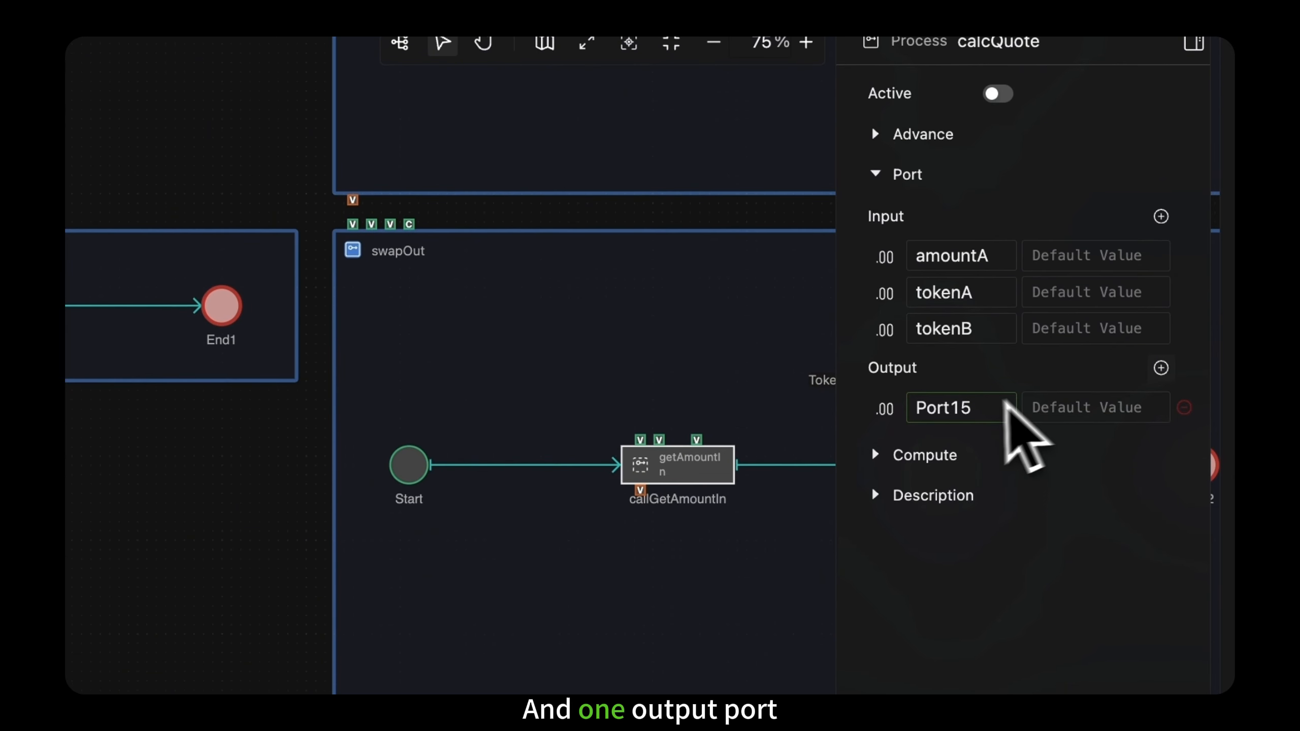
pyautogui.doubleClick(922, 410)
pyautogui.click(1041, 444)
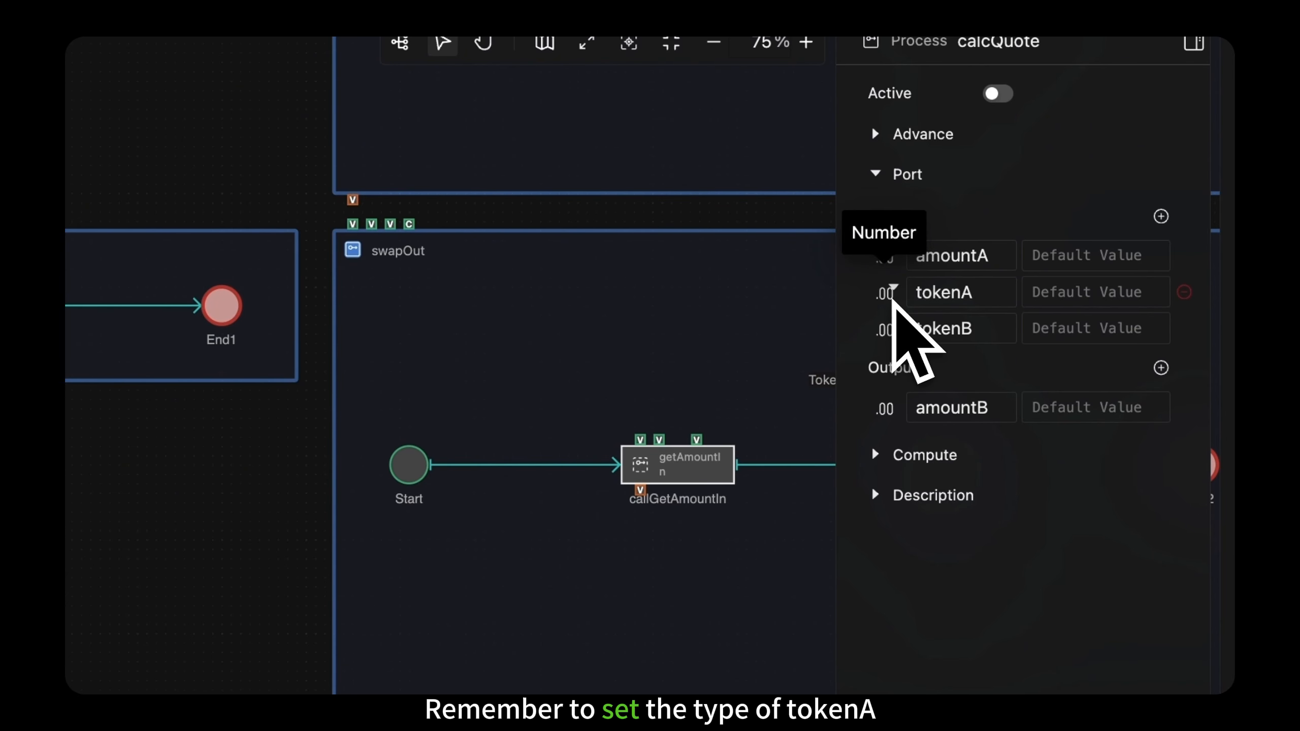
# Set the type of calcQuote's tokenA and tokenB input ports to String.
pyautogui.click(886, 294)
pyautogui.click(947, 363)
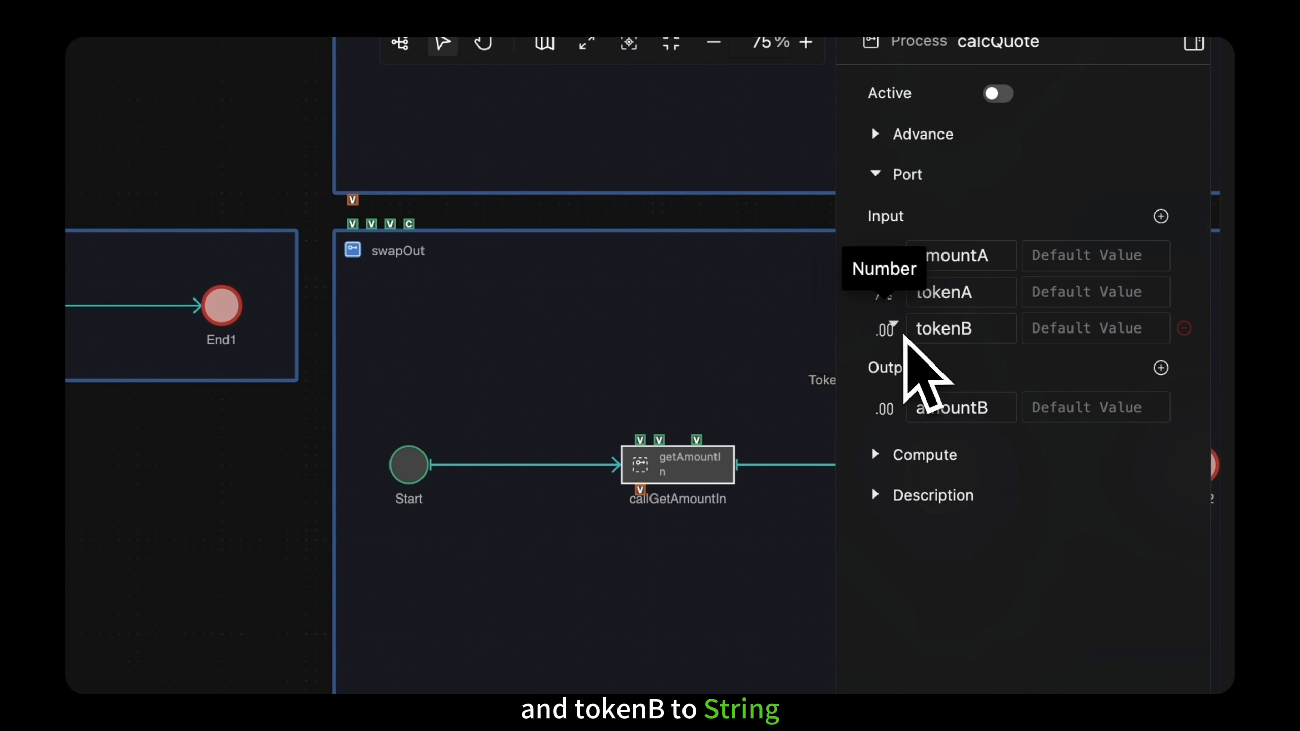
pyautogui.click(885, 328)
pyautogui.click(944, 395)
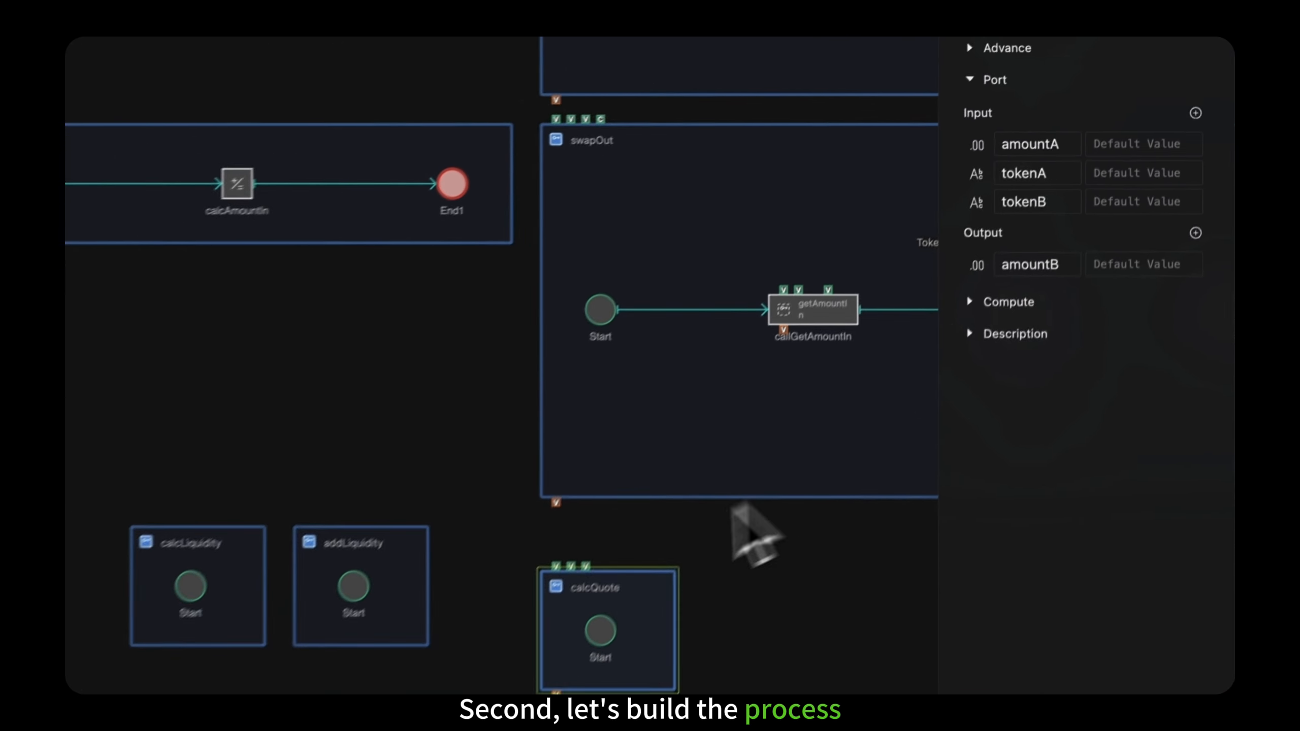
# Build the calcQuote flow by connecting Start to a Compute node named calcAmountB, followed by an End event.
pyautogui.hscroll(7, 681, 537)
pyautogui.scroll(-4, 680, 534)
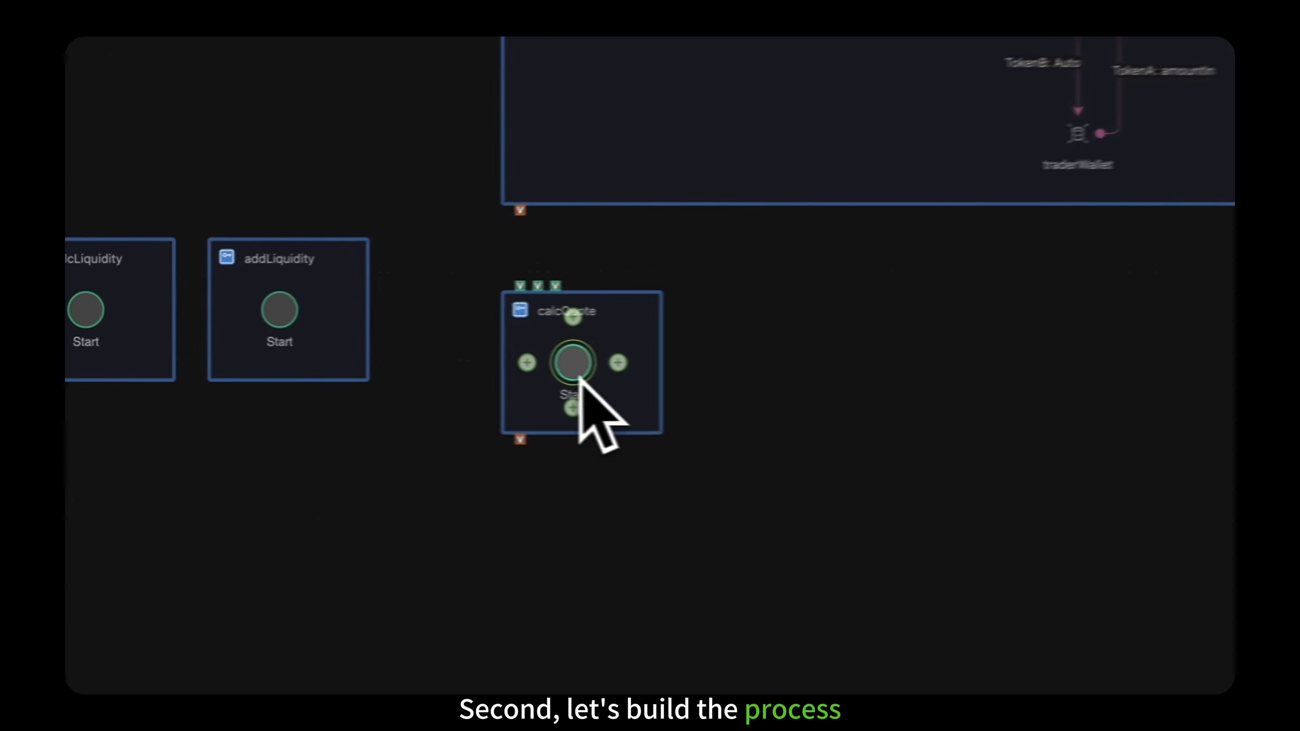
pyautogui.click(283, 381)
pyautogui.click(521, 308)
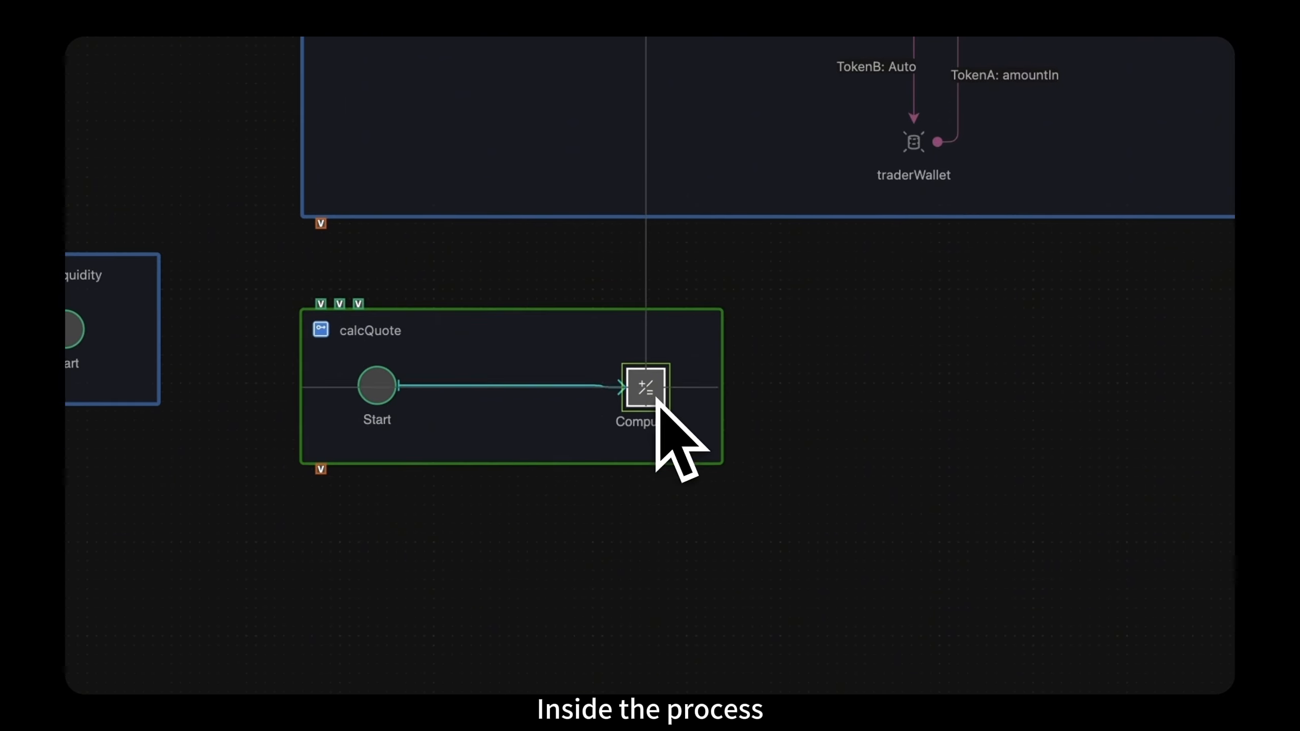
pyautogui.click(708, 409)
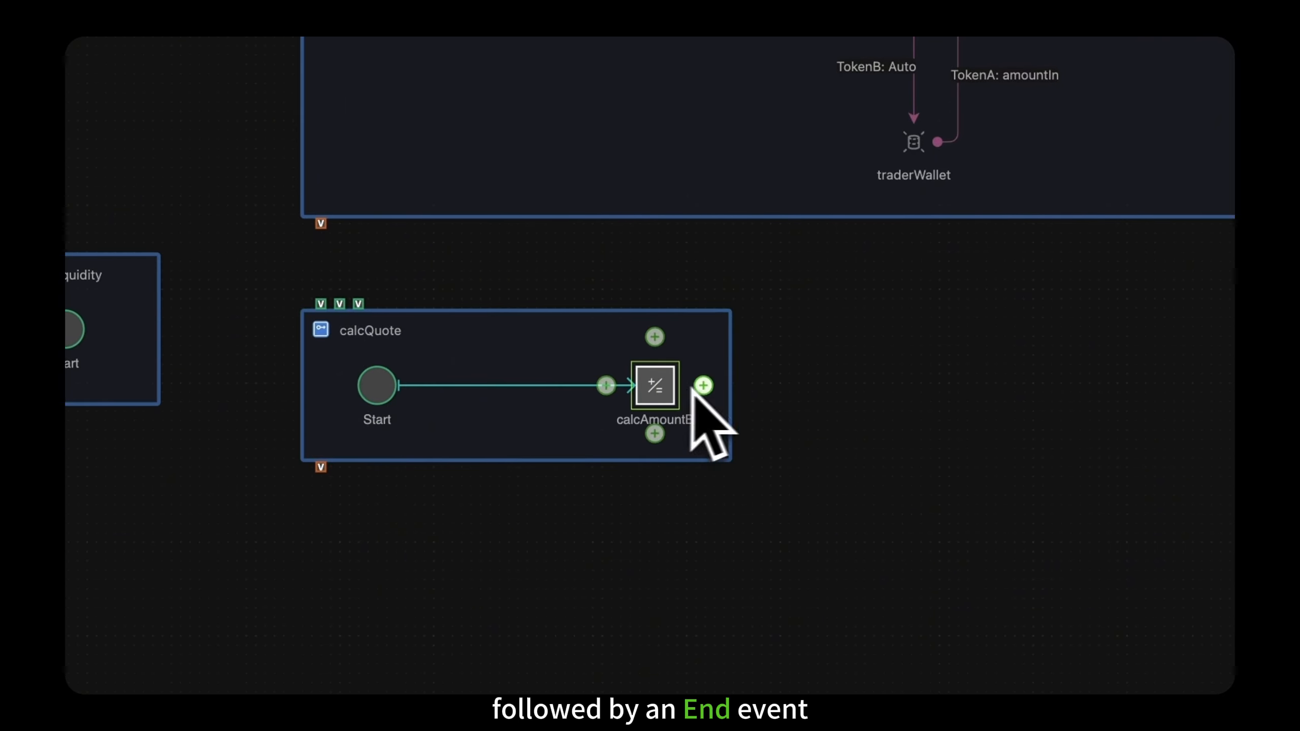
pyautogui.click(701, 387)
pyautogui.click(751, 338)
pyautogui.moveTo(764, 338); pyautogui.dragTo(969, 318)
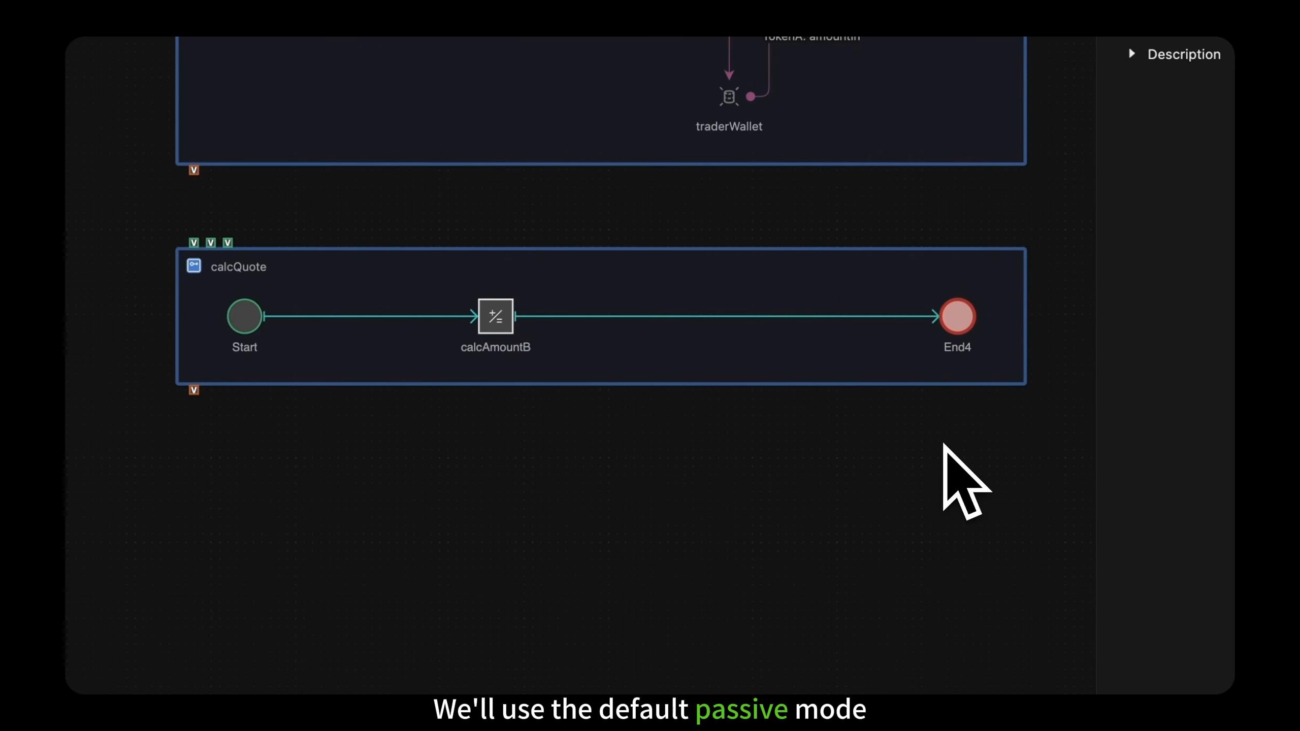
# Enter the formula amountB = amountA * liqPool[tokenB] / liqPool[tokenA] in the calcAmountB node.
pyautogui.click(245, 316)
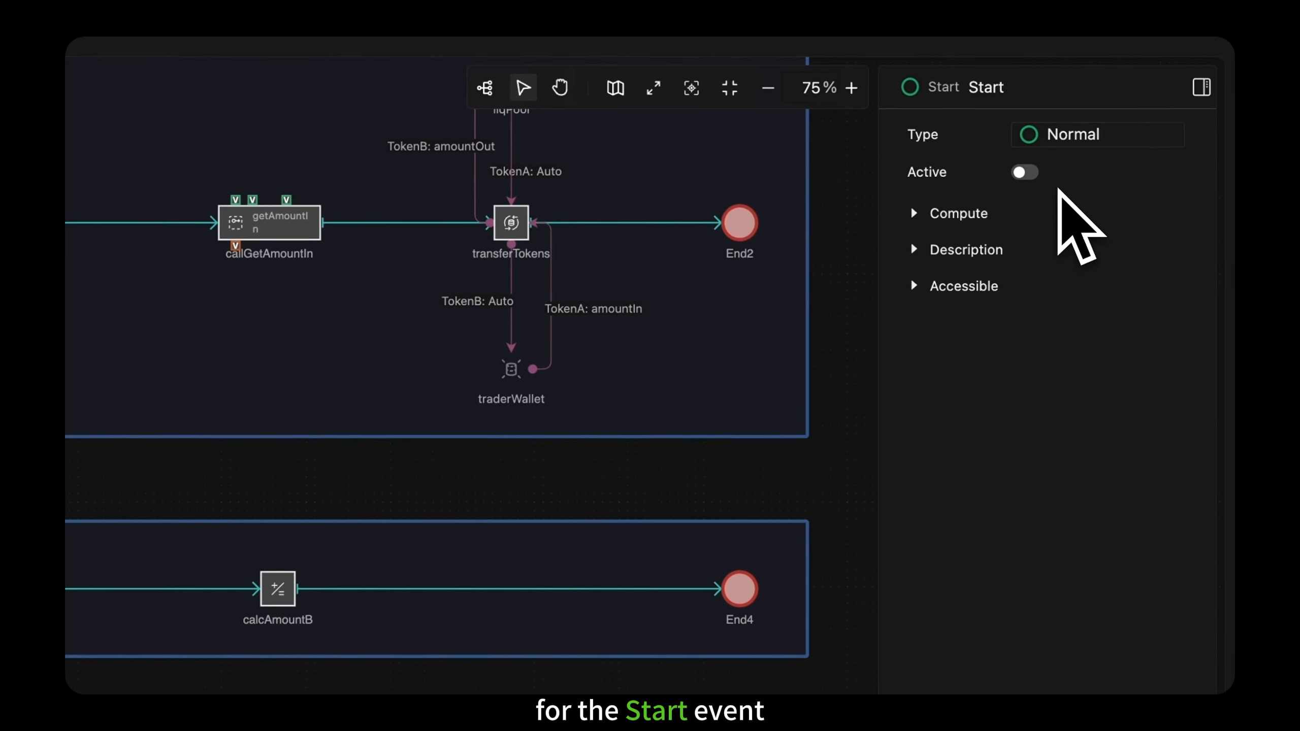
pyautogui.click(278, 589)
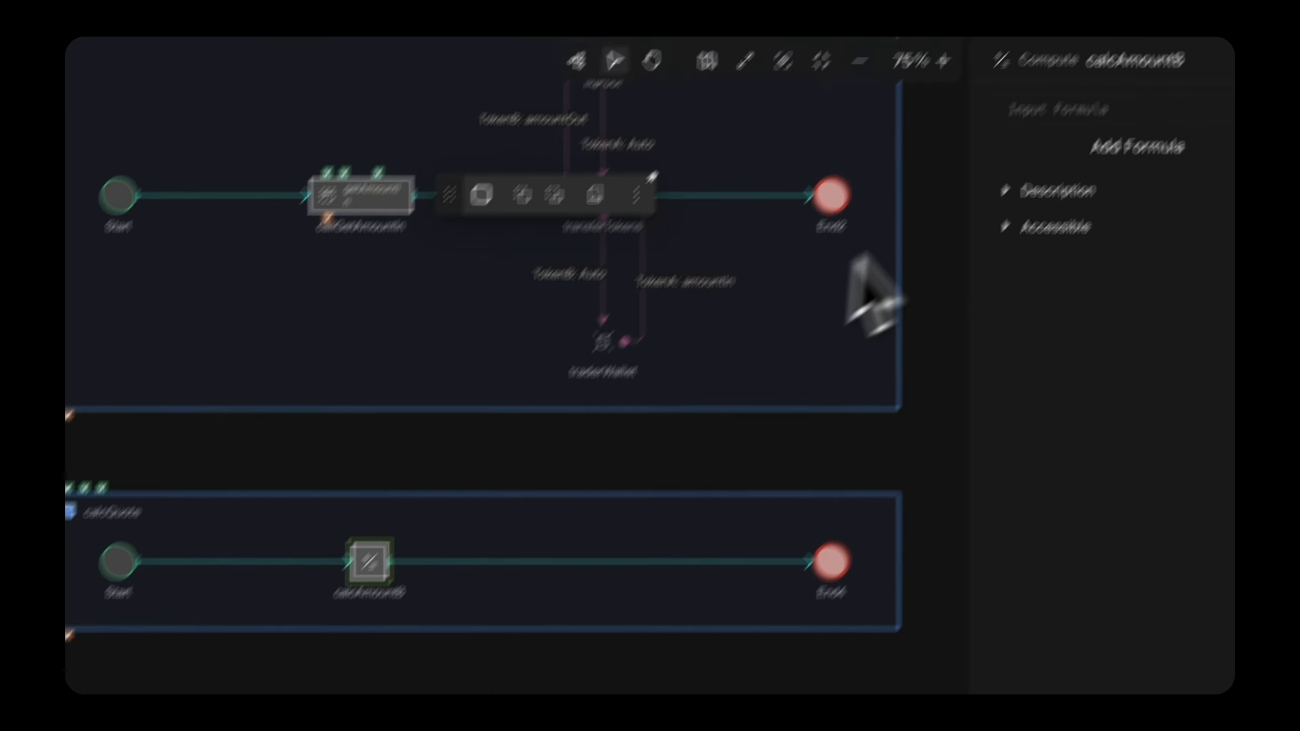
pyautogui.click(1081, 53)
pyautogui.write('amountB = amountA * liqPool[tokenB] / liqPool[tokenA]')
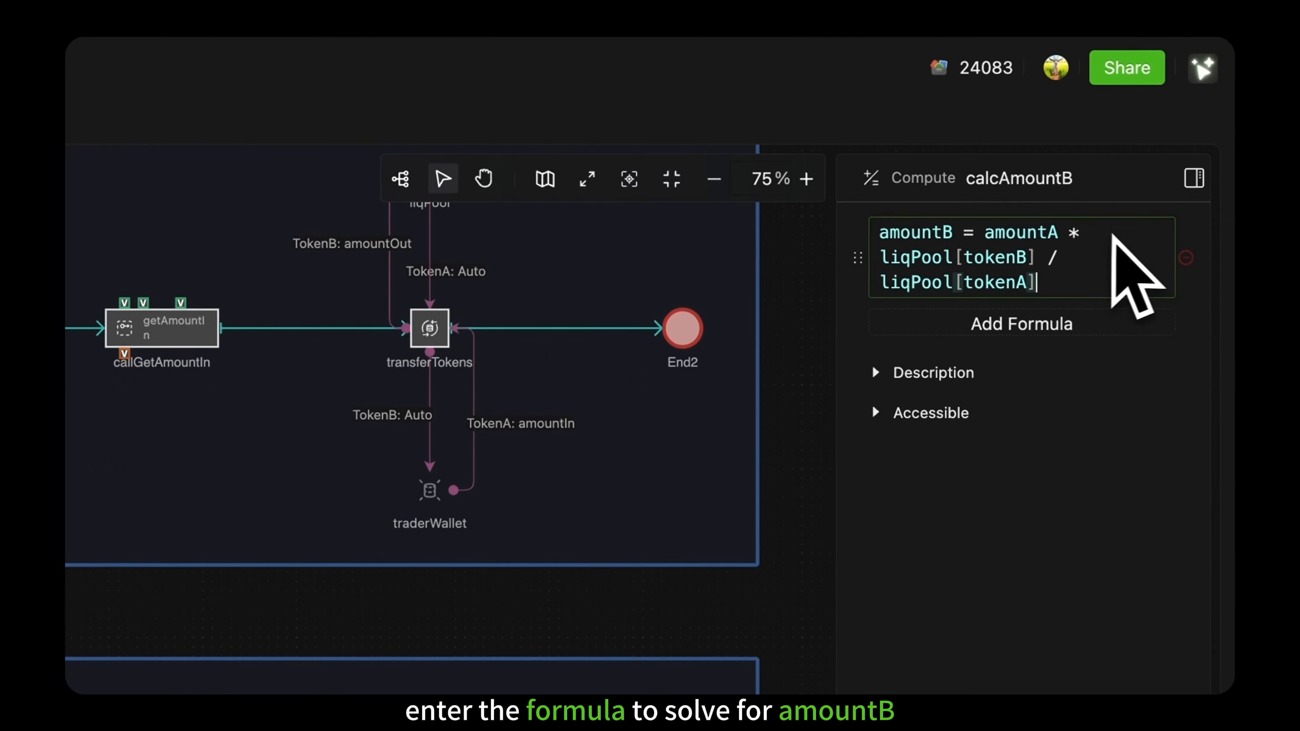
pyautogui.click(1116, 307)
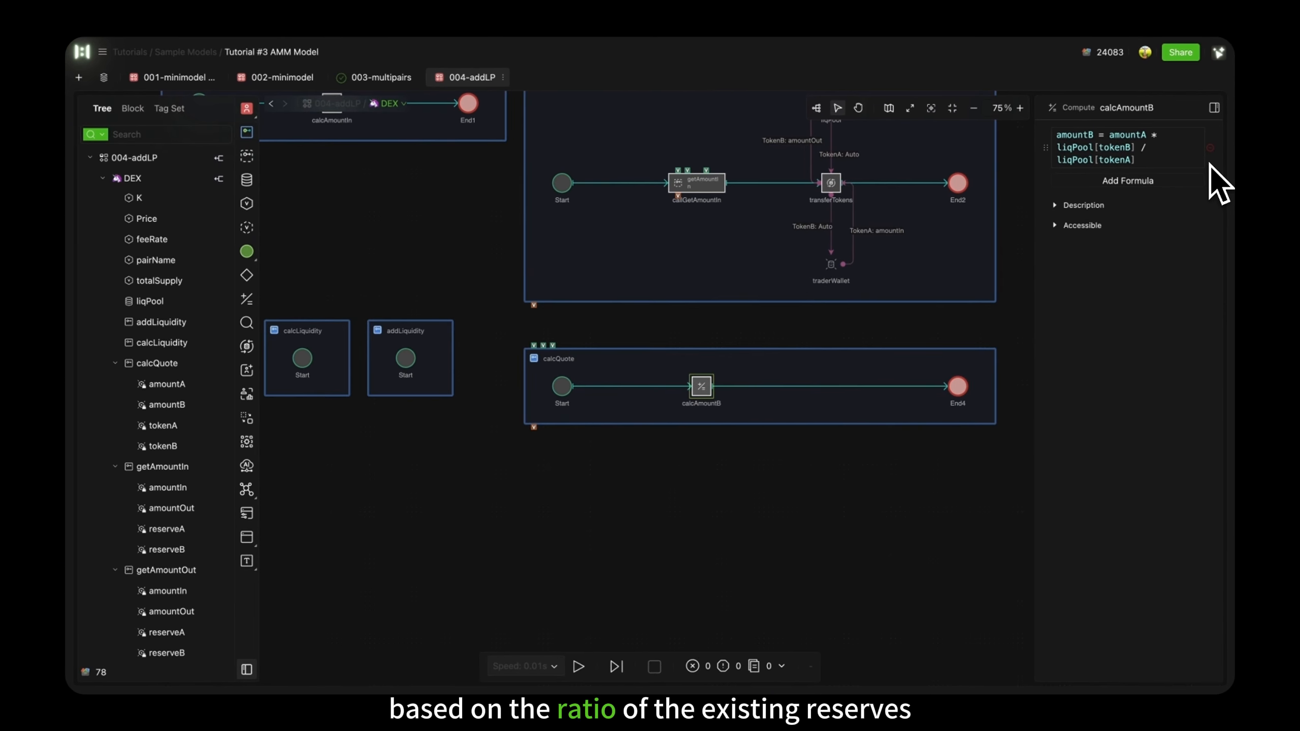
# Distribute calcQuote's Start, calcAmountB and End nodes evenly along the horizontal.
pyautogui.click(646, 449)
pyautogui.moveTo(506, 361); pyautogui.dragTo(1026, 415)
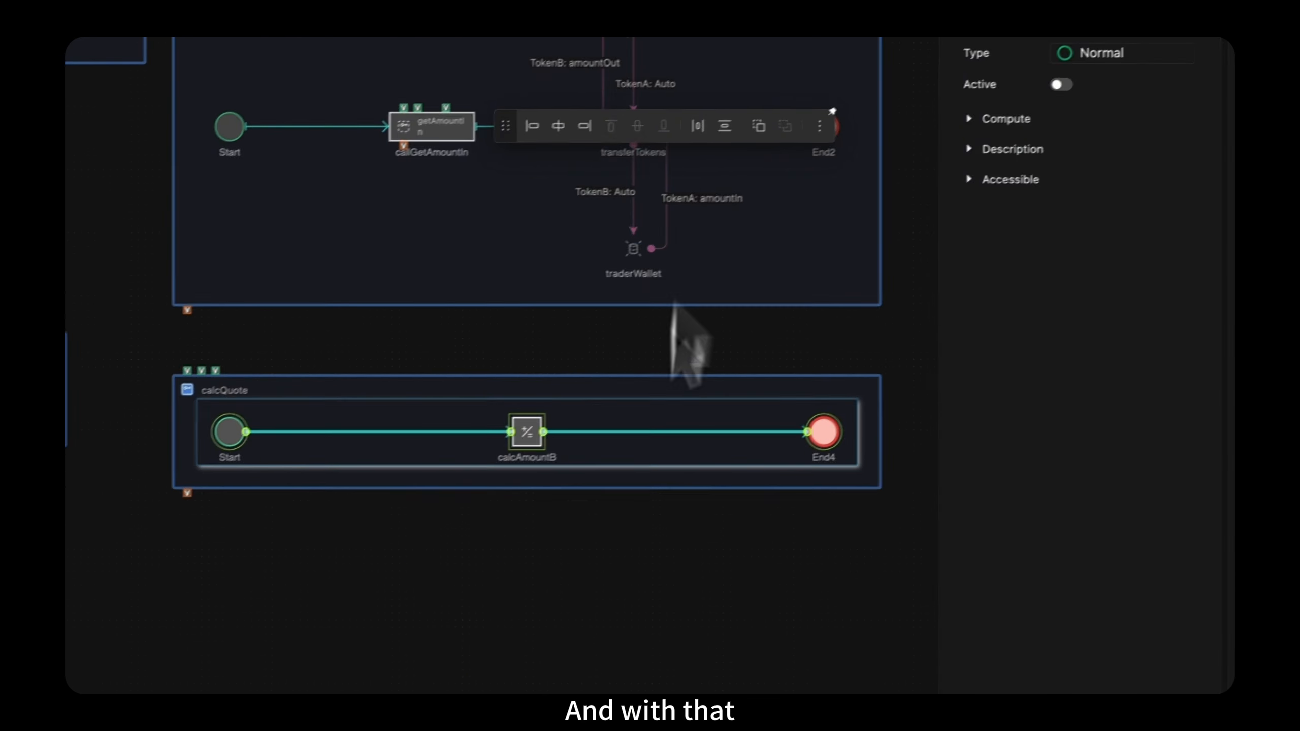
pyautogui.click(619, 497)
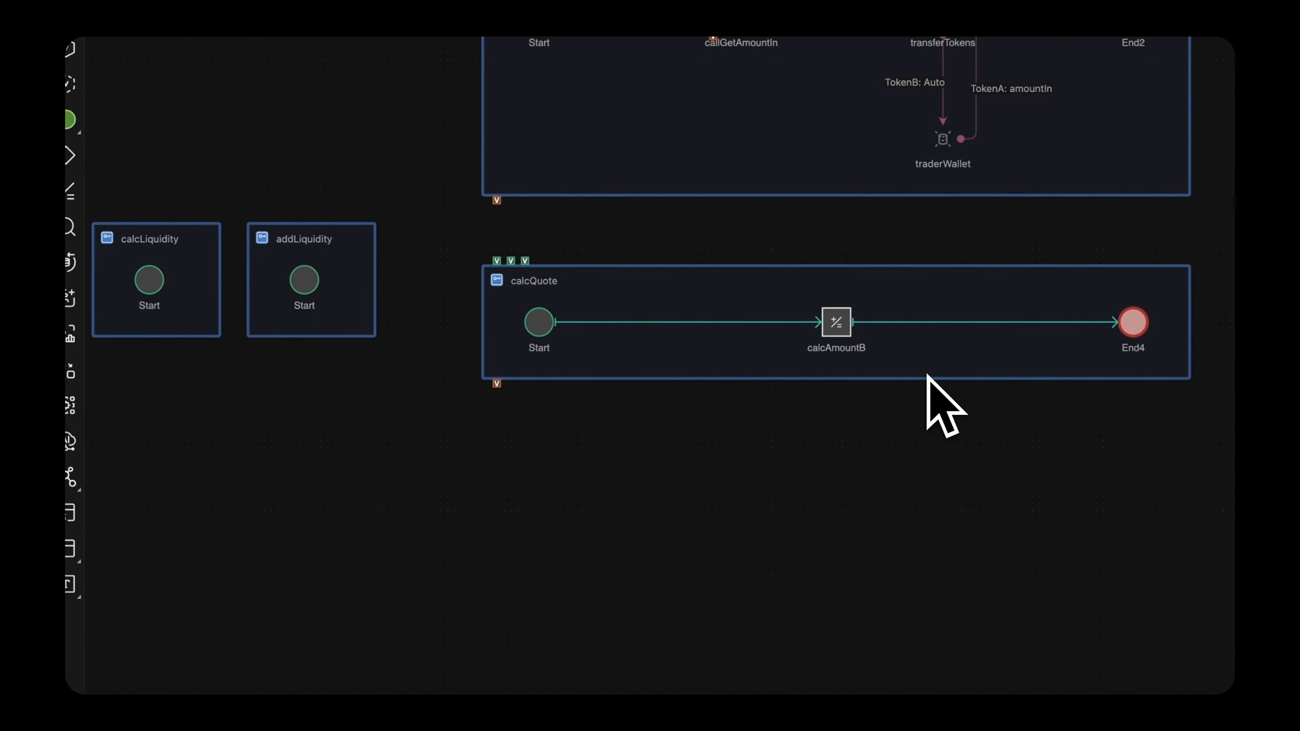
# Move the calcLiquidity process below calcQuote, in line with its left edge.
pyautogui.moveTo(125, 237); pyautogui.dragTo(511, 464)
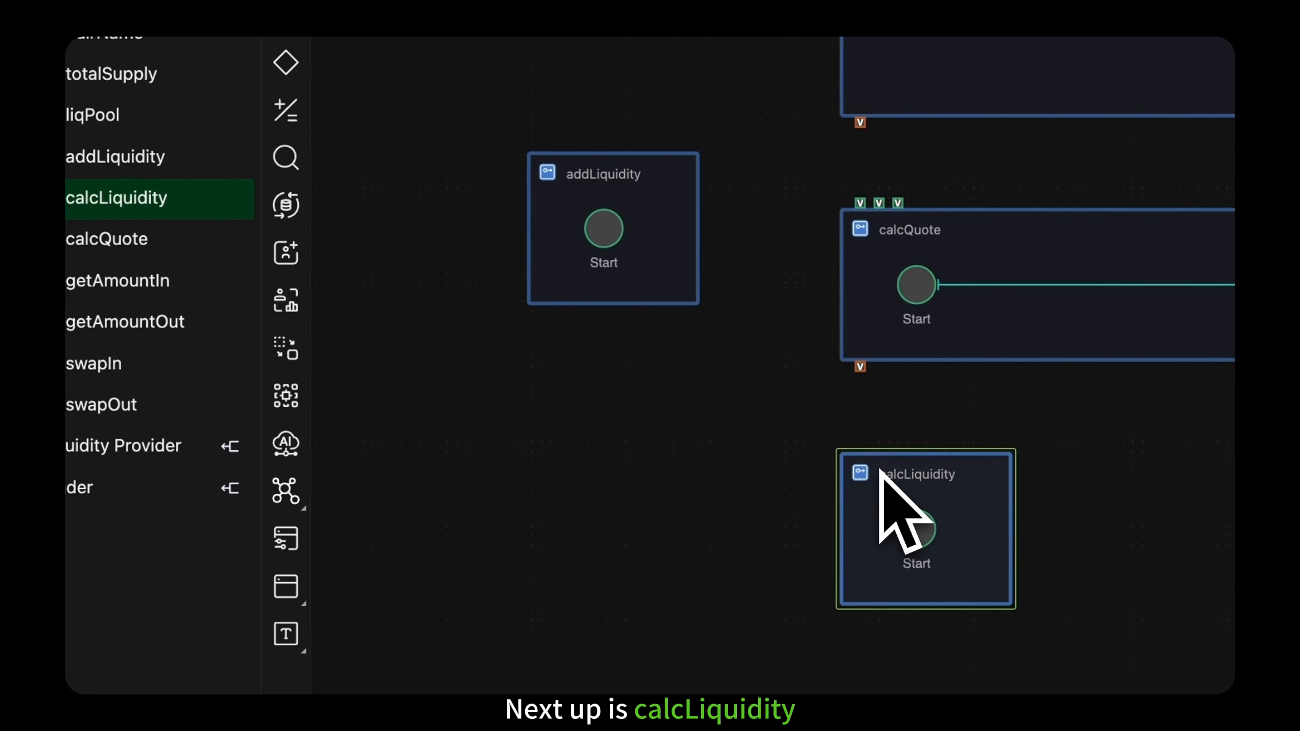
pyautogui.click(880, 470)
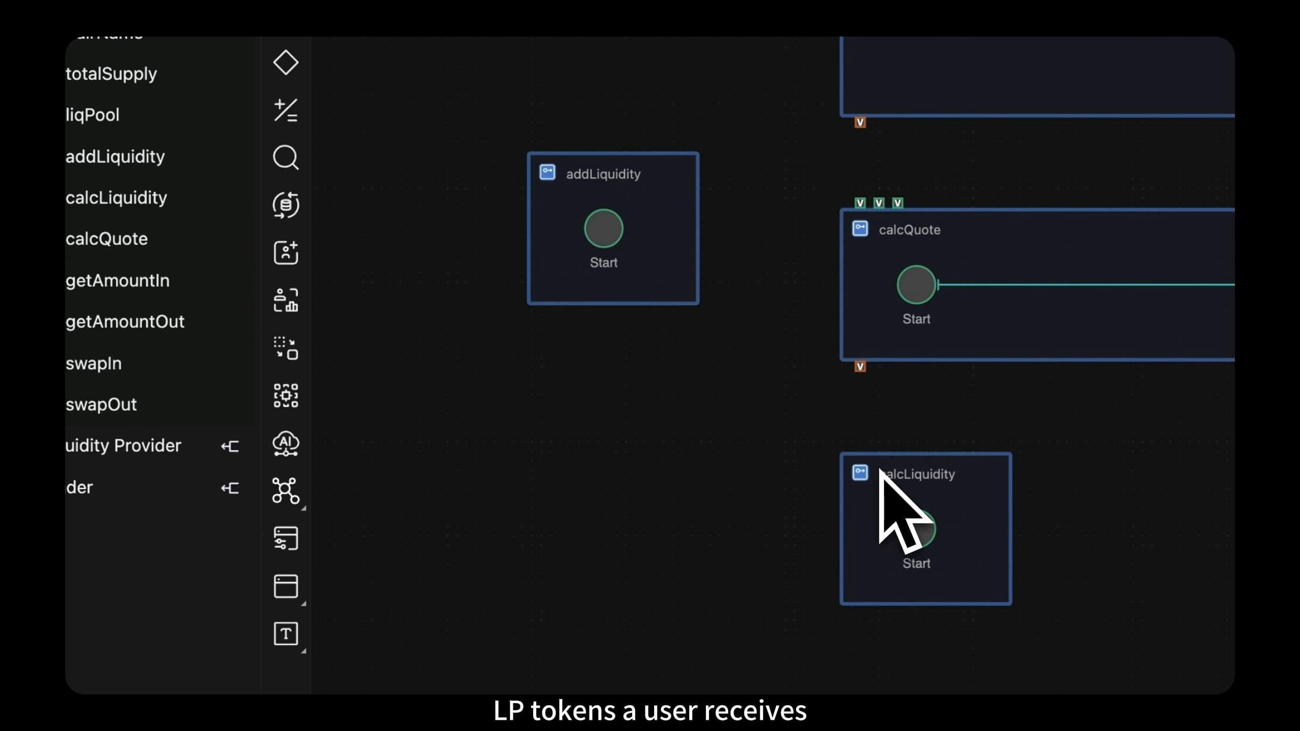
pyautogui.moveTo(893, 477); pyautogui.dragTo(901, 543)
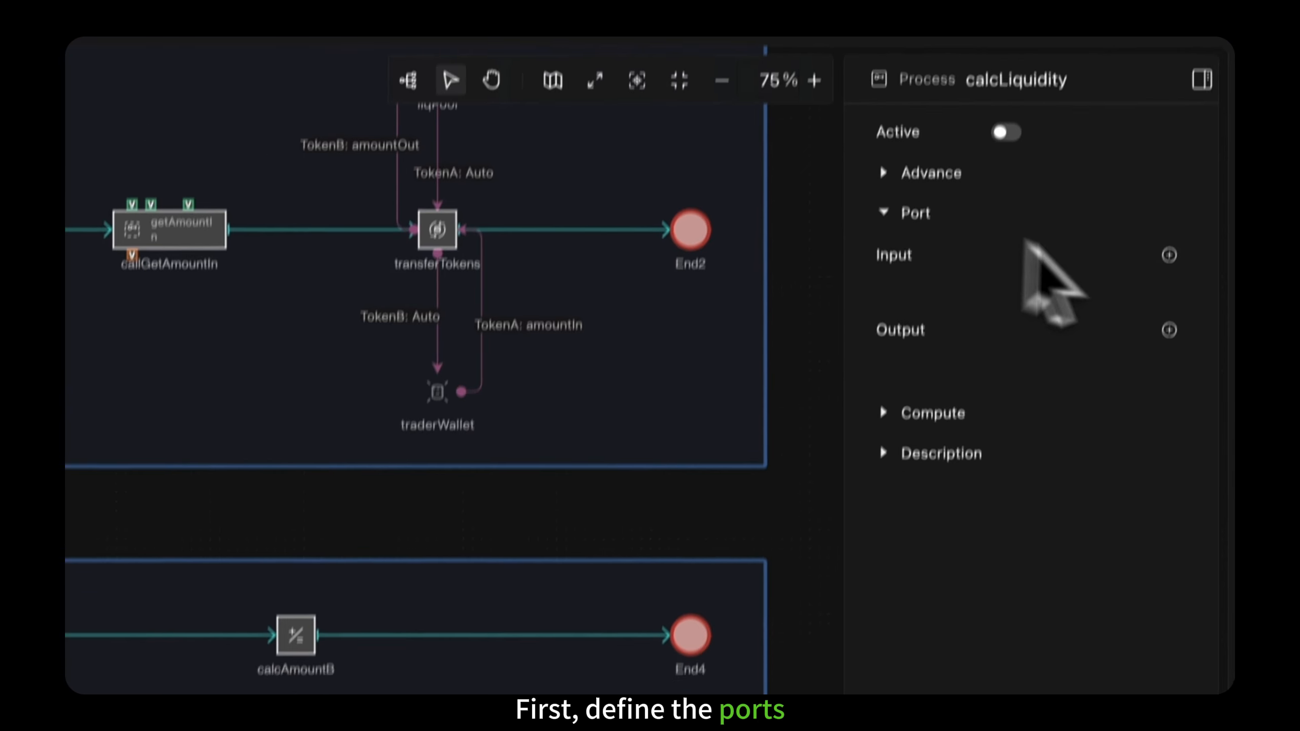
# Add four variable input ports to the calcLiquidity process.
pyautogui.click(1168, 253)
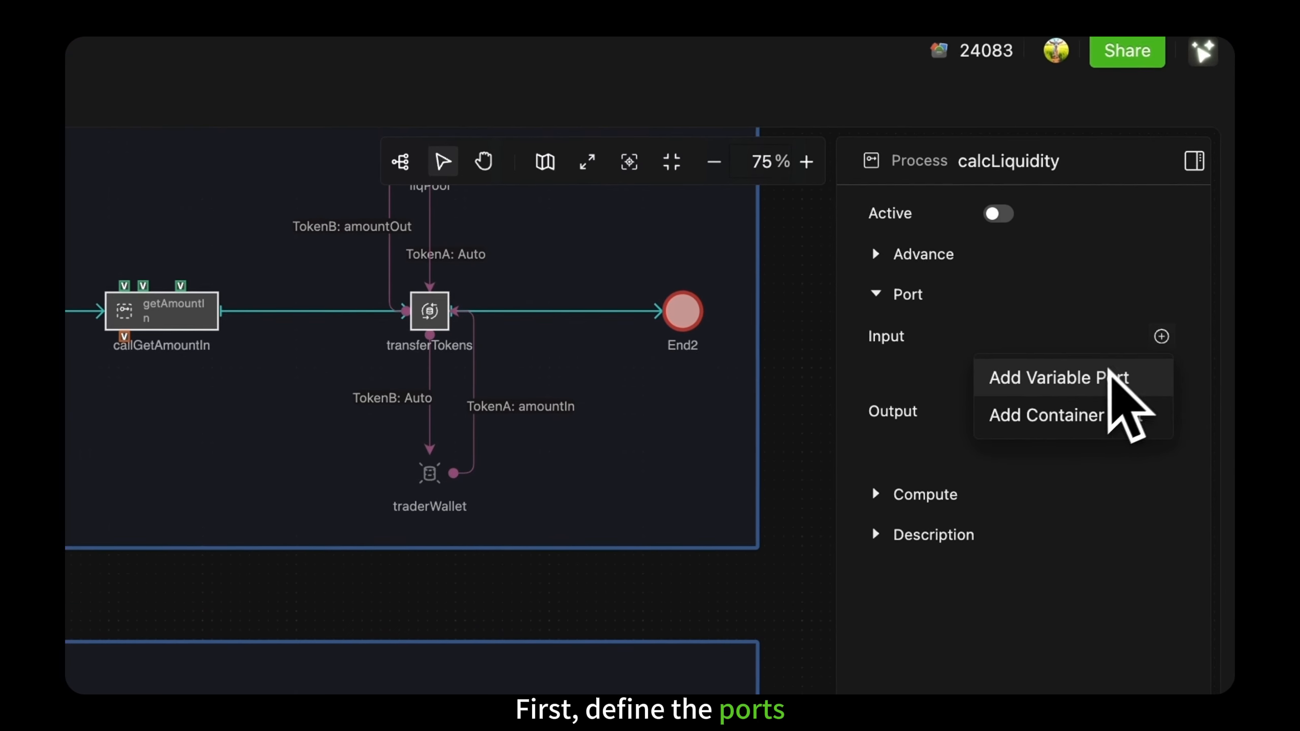
pyautogui.click(1109, 371)
pyautogui.click(1161, 336)
pyautogui.click(1137, 365)
pyautogui.click(1162, 337)
pyautogui.click(1145, 364)
pyautogui.click(1161, 336)
pyautogui.click(1138, 366)
# Name calcLiquidity's first two input ports amountA and amountB.
pyautogui.click(995, 385)
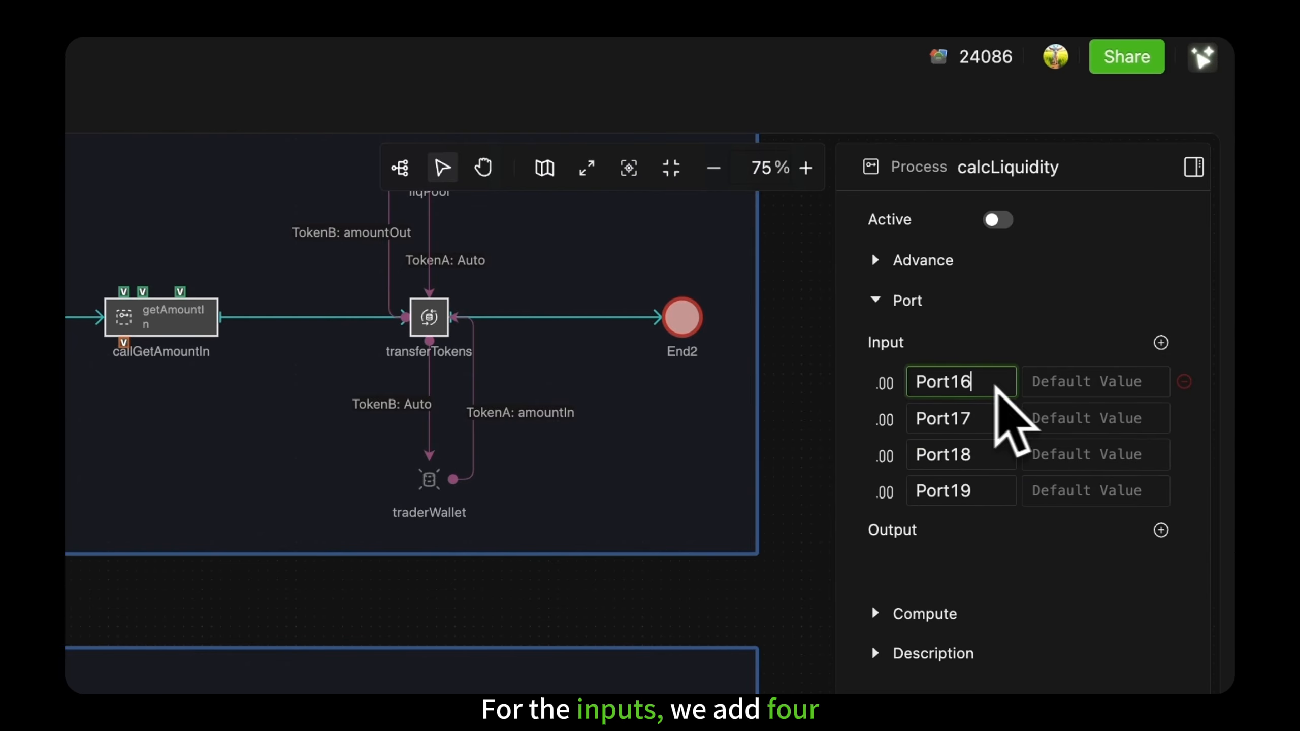
pyautogui.press('BackSpace')
pyautogui.press('BackSpace')
pyautogui.press('BackSpace')
pyautogui.press('BackSpace')
pyautogui.press('BackSpace')
pyautogui.press('BackSpace')
pyautogui.write('amountA')
pyautogui.click(1013, 428)
pyautogui.press('BackSpace')
pyautogui.press('BackSpace')
pyautogui.press('BackSpace')
pyautogui.press('BackSpace')
pyautogui.press('BackSpace')
pyautogui.press('BackSpace')
pyautogui.write('amountB')
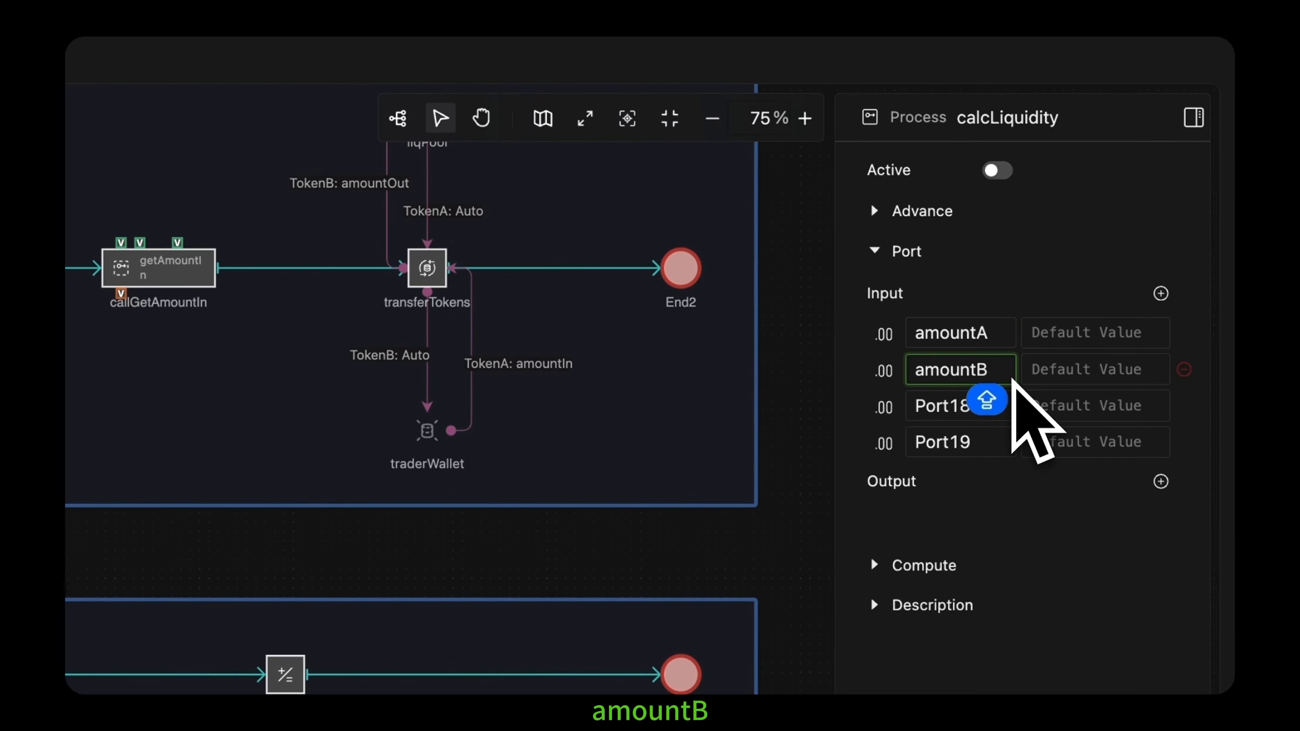
# Name calcLiquidity's third and fourth input ports tokenA and tokenB.
pyautogui.click(1009, 406)
pyautogui.doubleClick(1009, 406)
pyautogui.write('tokenA')
pyautogui.click(1003, 441)
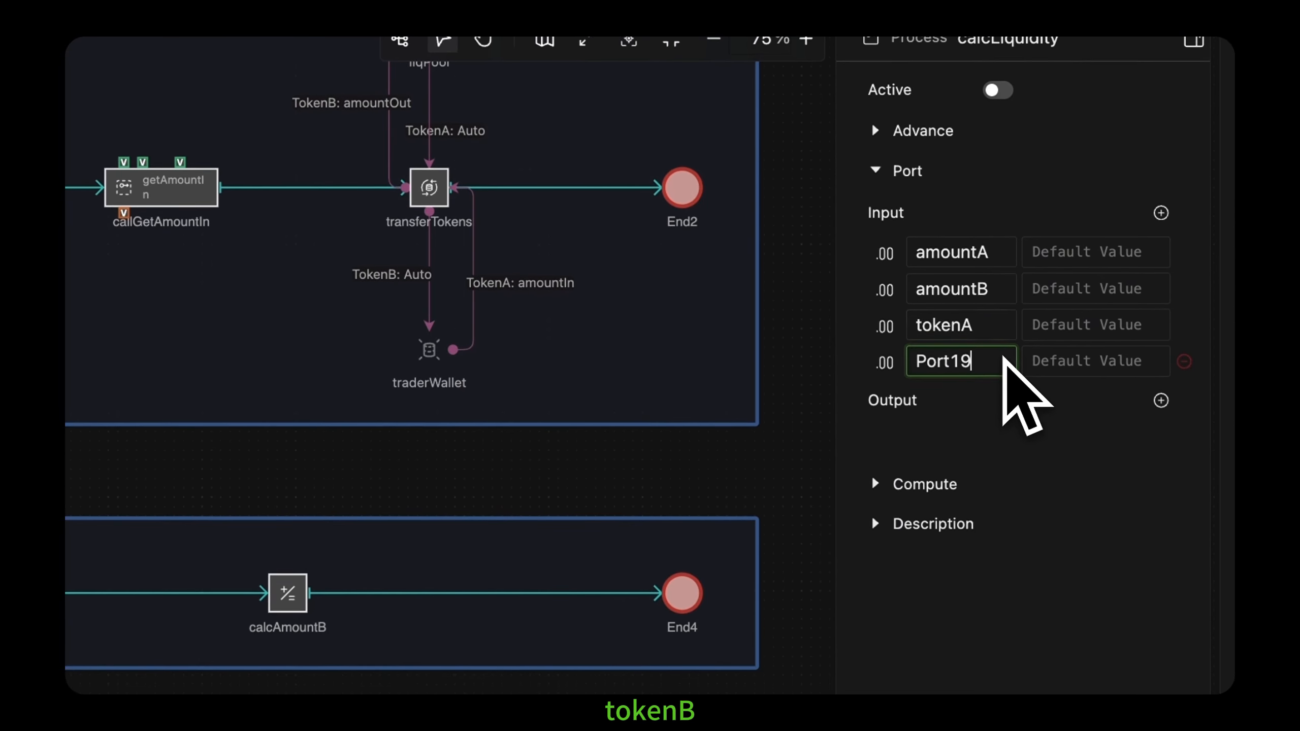
pyautogui.doubleClick(1003, 361)
pyautogui.write('tokenB')
pyautogui.click(1022, 430)
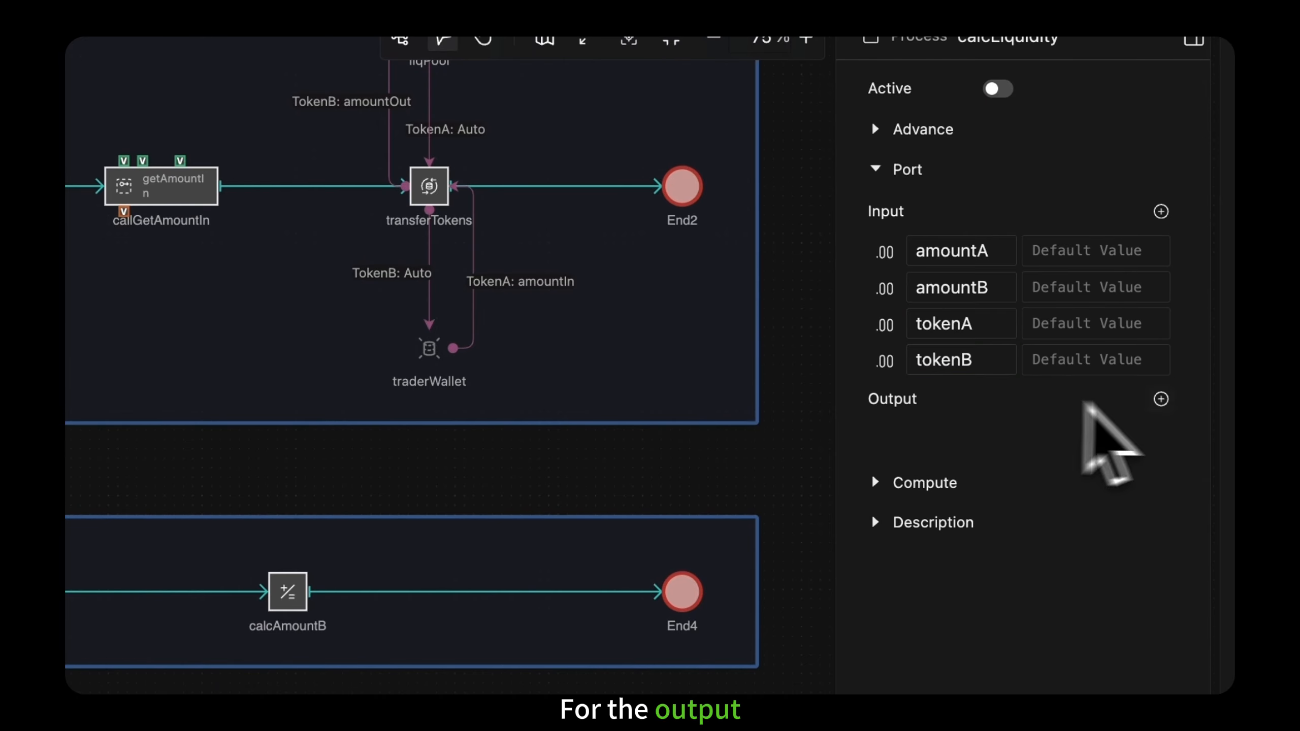
# Add an output port named liquidity to the calcLiquidity process.
pyautogui.click(1161, 400)
pyautogui.click(998, 382)
pyautogui.doubleClick(998, 381)
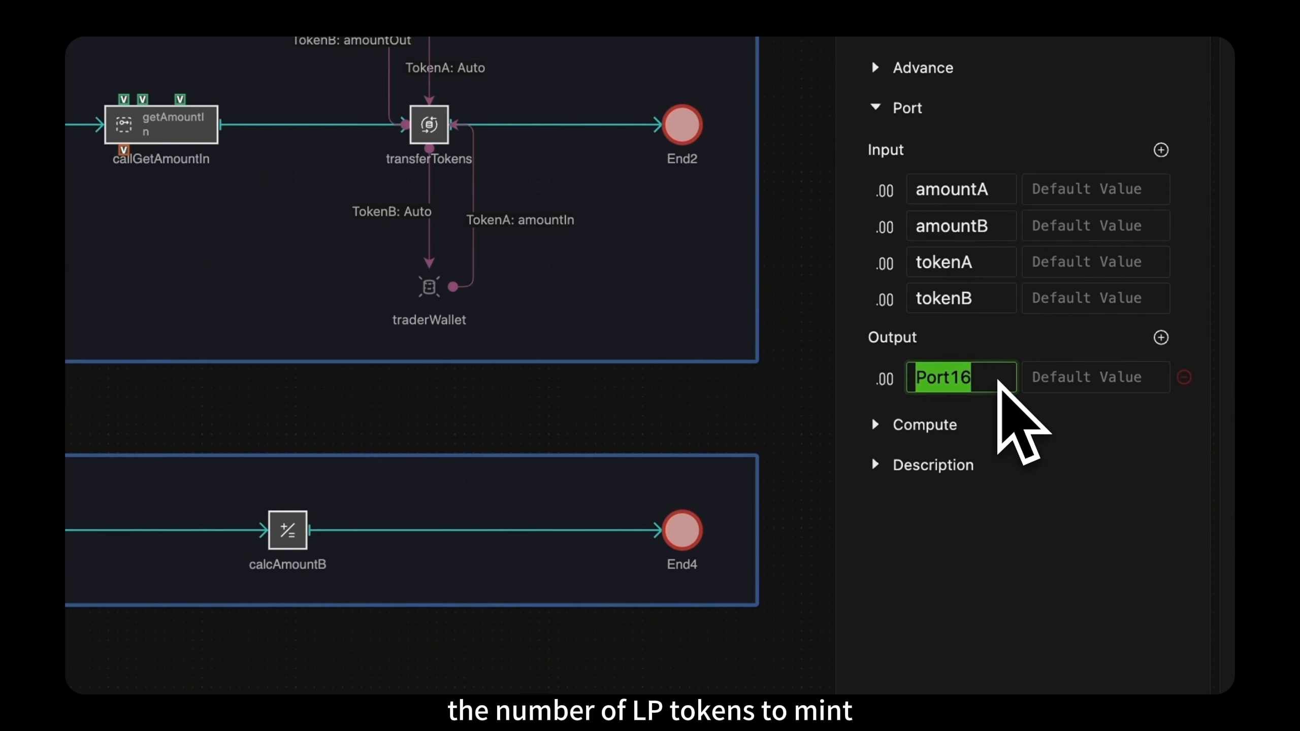
pyautogui.write('liquidity')
pyautogui.press('Return')
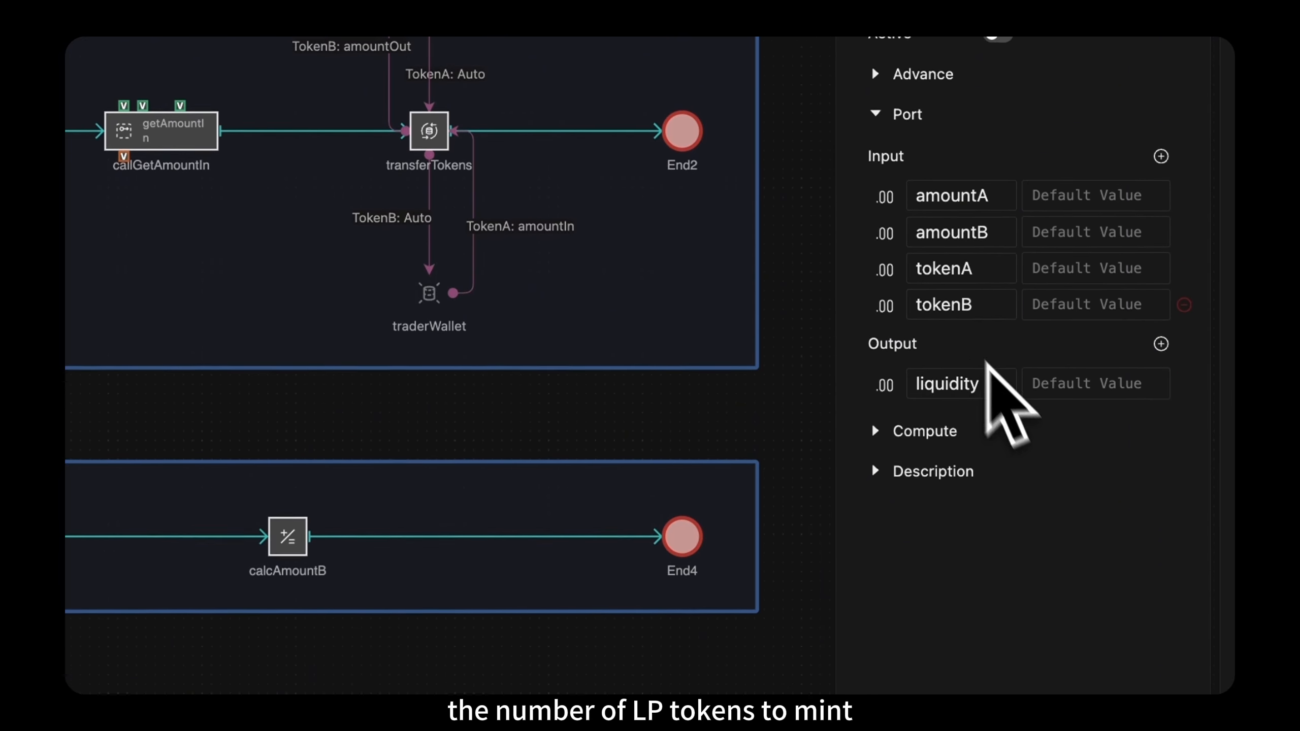
# Set the type of calcLiquidity's tokenA and tokenB input ports to String.
pyautogui.click(885, 269)
pyautogui.click(901, 338)
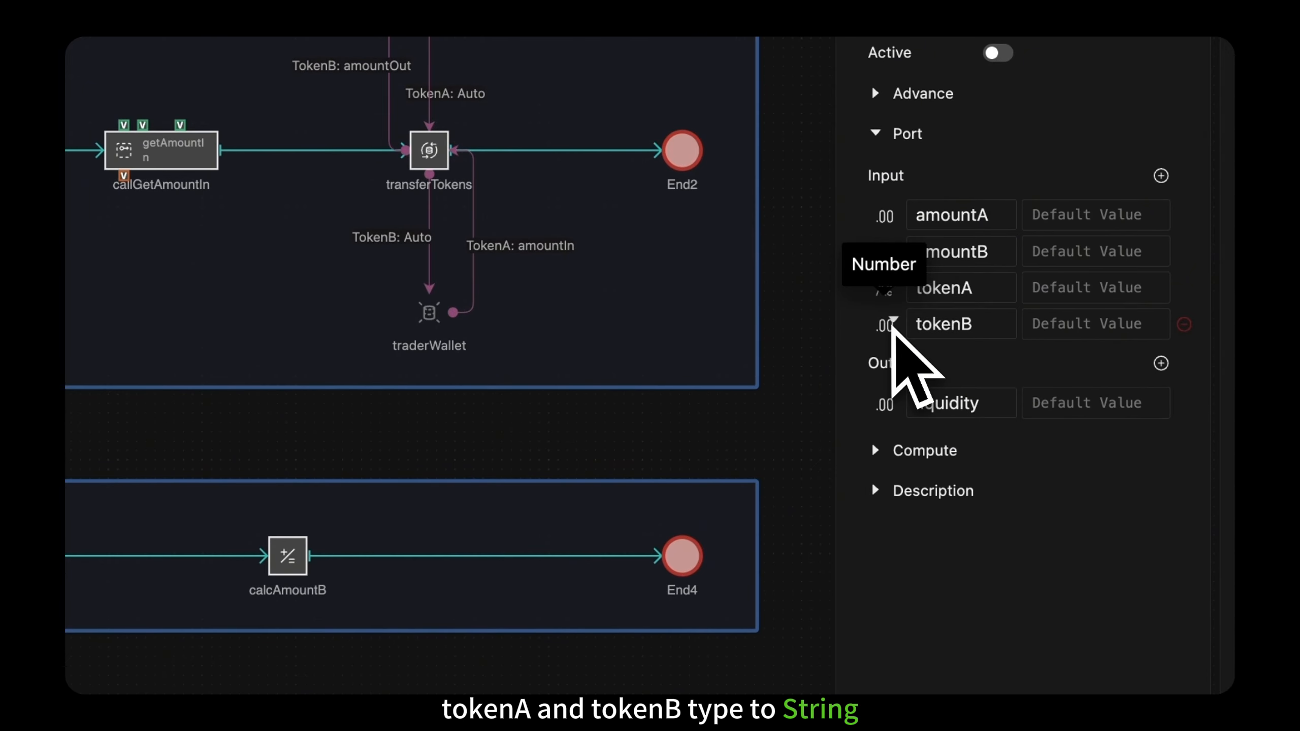
pyautogui.click(894, 325)
pyautogui.click(955, 394)
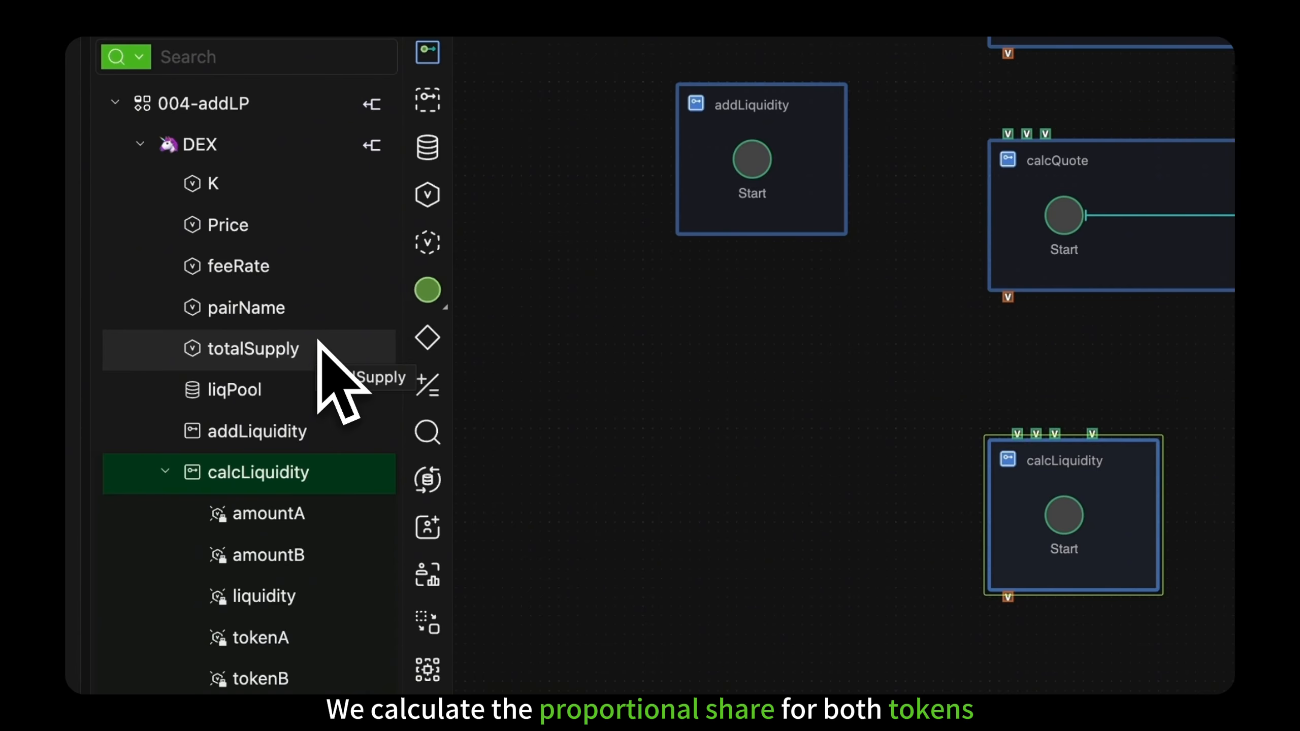
# Add a gateway named checkTotalSupply after the Start event in the calcLiquidity process.
pyautogui.click(1064, 515)
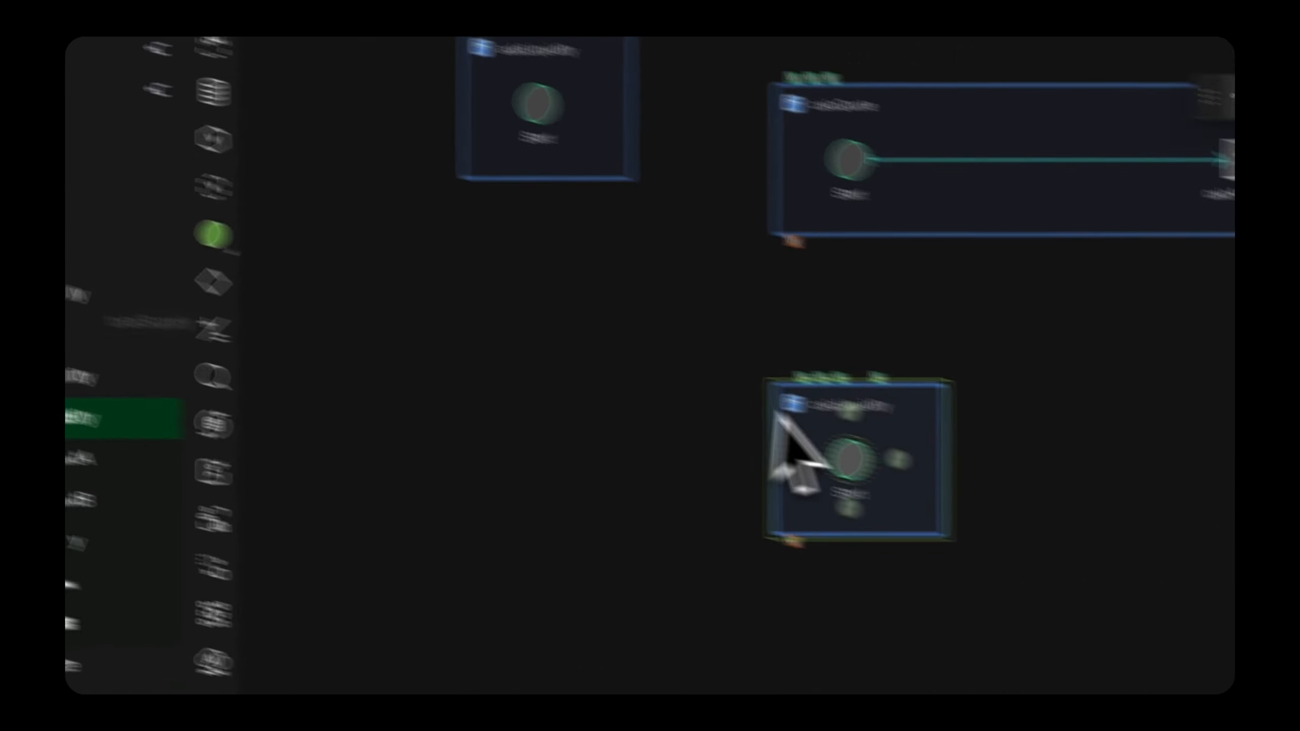
pyautogui.click(1112, 515)
pyautogui.click(673, 310)
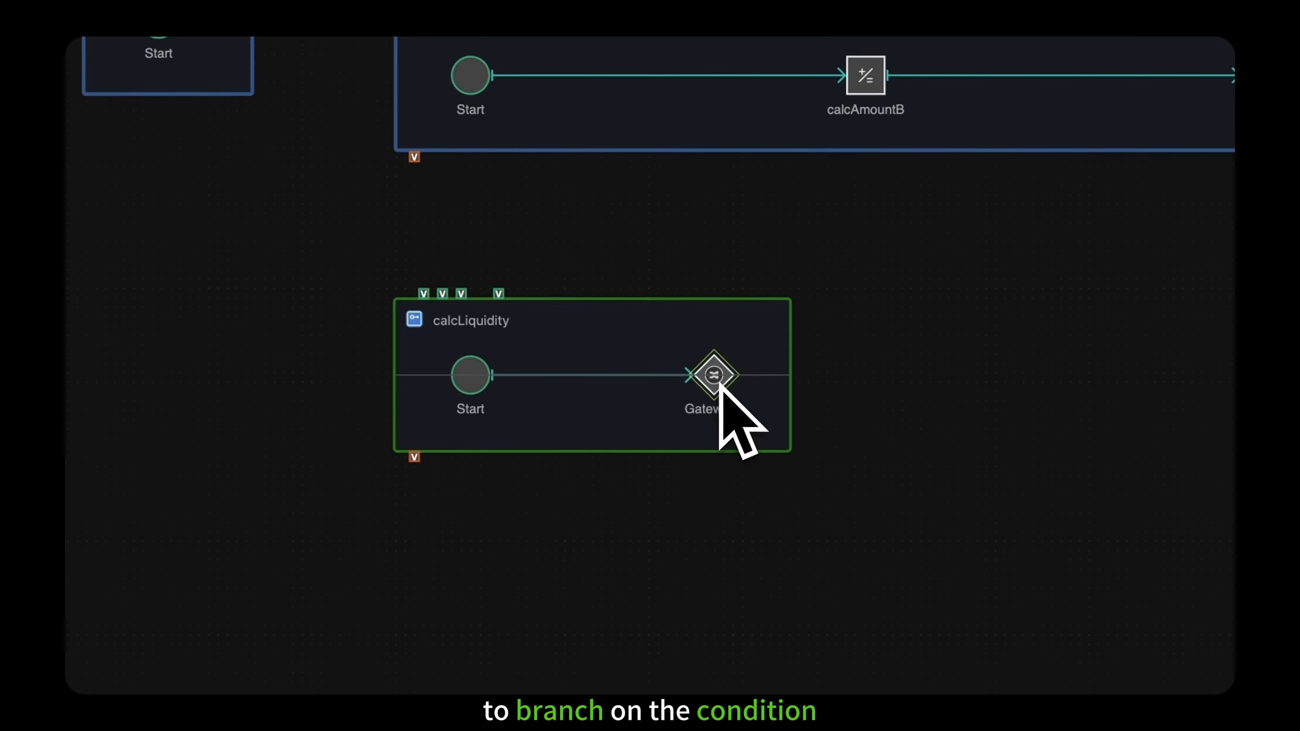
# Branch checkTotalSupply into two Compute components, the upper named createPool and the lower named addLiq.
pyautogui.click(579, 400)
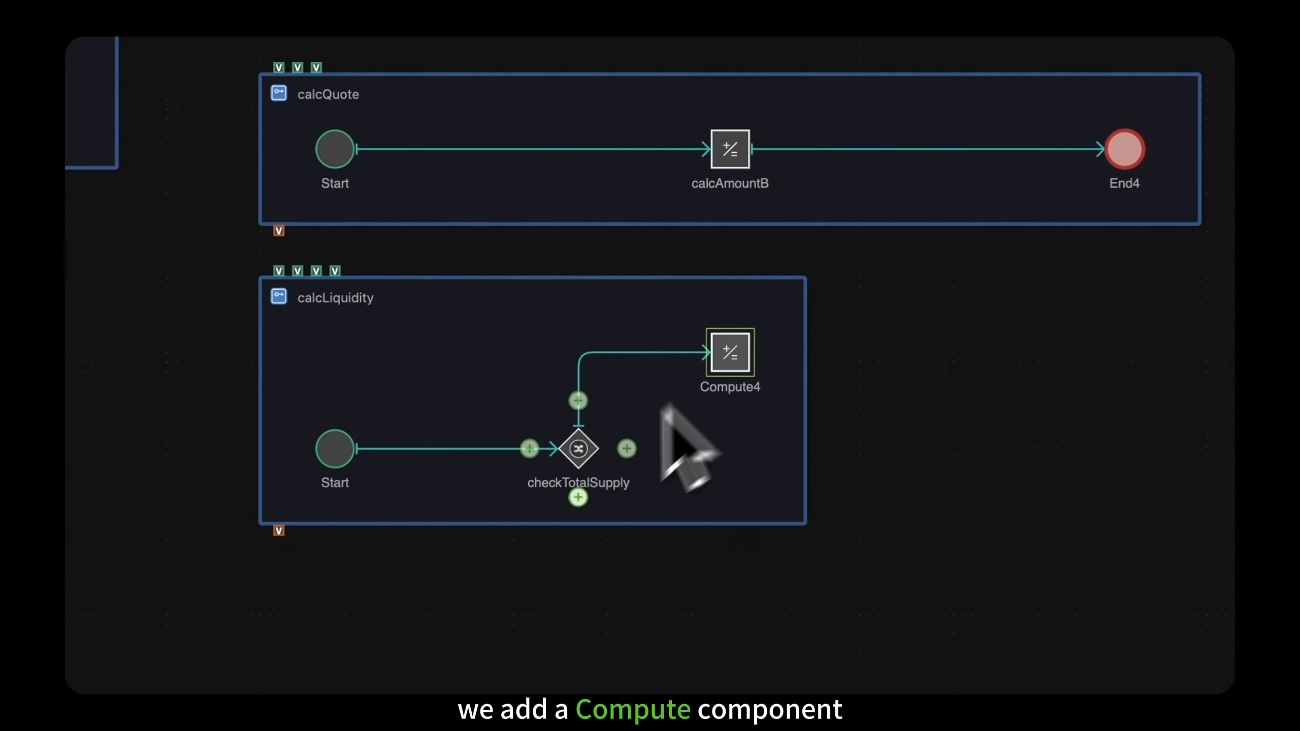
pyautogui.click(579, 497)
pyautogui.moveTo(580, 528); pyautogui.dragTo(731, 569)
pyautogui.doubleClick(730, 387)
pyautogui.write('createPool')
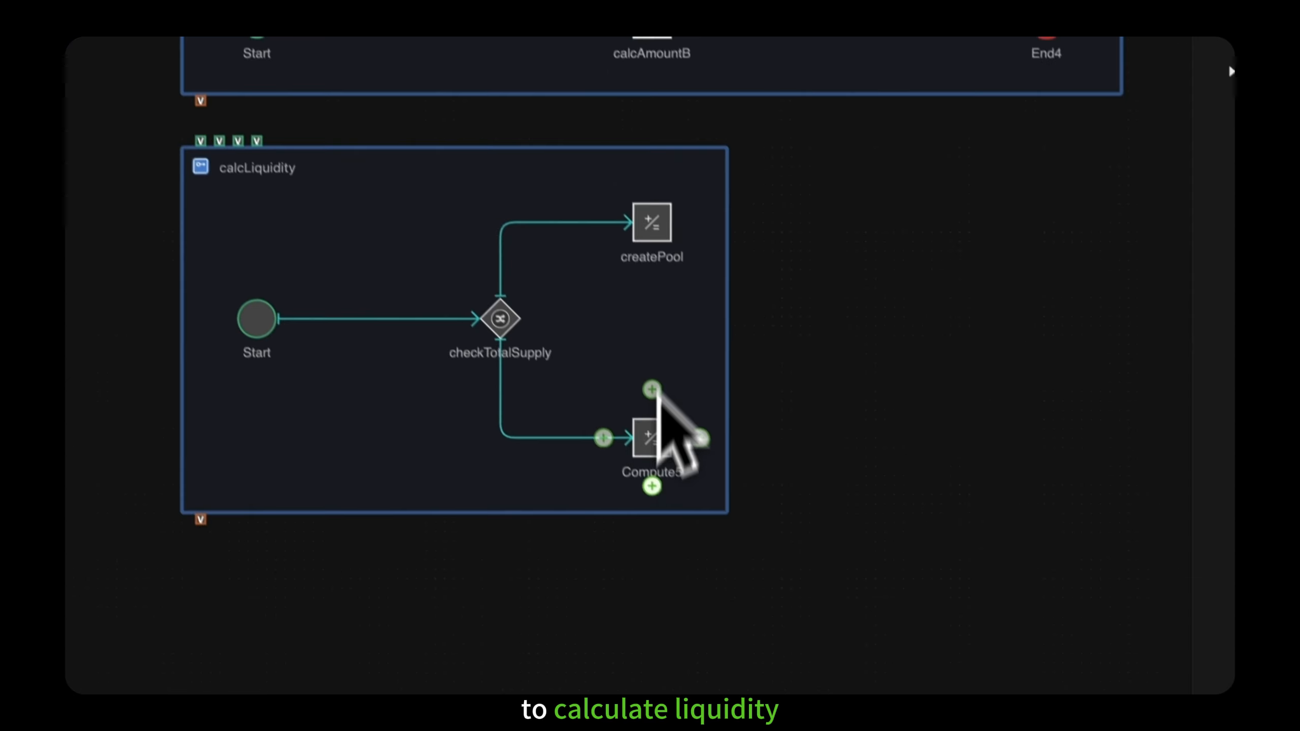
pyautogui.doubleClick(730, 602)
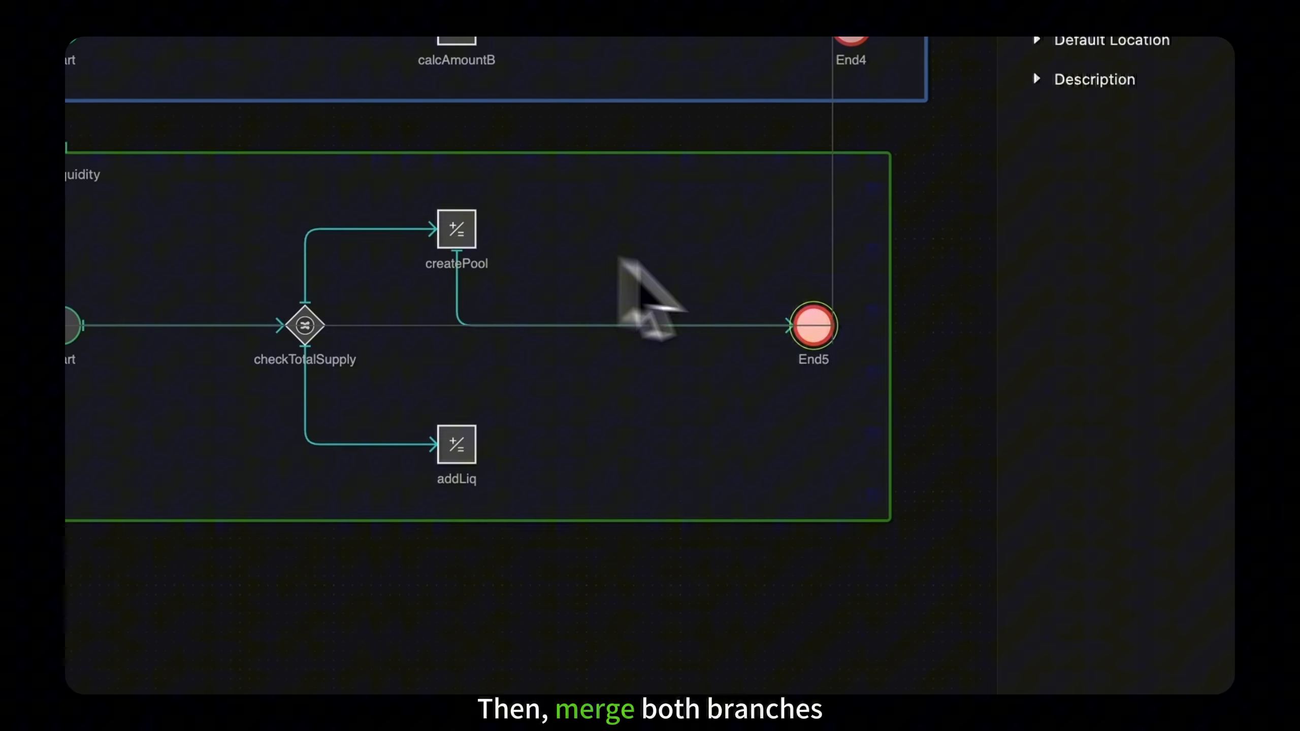
# Merge the createPool and addLiq branches into a single End event at the end of calcLiquidity.
pyautogui.moveTo(814, 326); pyautogui.dragTo(847, 325)
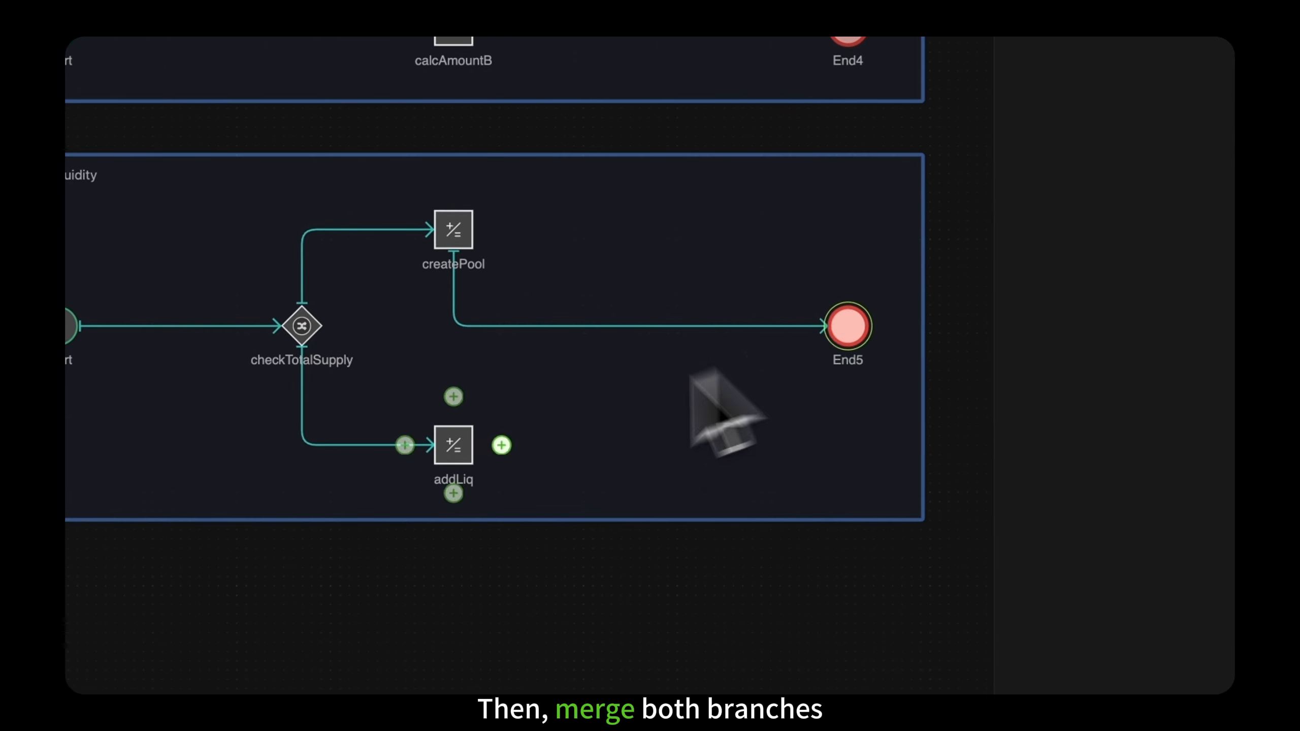
pyautogui.moveTo(501, 444); pyautogui.dragTo(848, 328)
pyautogui.moveTo(456, 252); pyautogui.dragTo(499, 229)
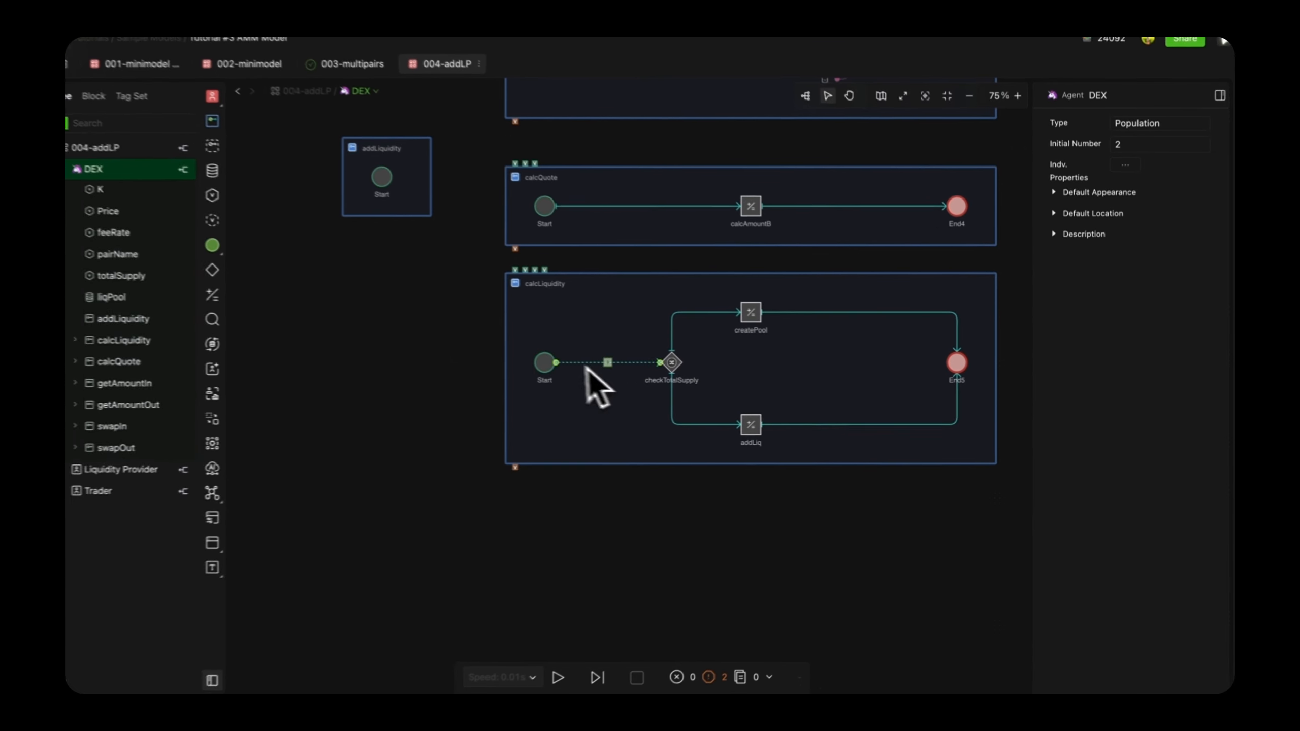
# Set the checkTotalSupply gateway's type to Exclusive Condition with the condition totalSupply == 0.
pyautogui.click(564, 365)
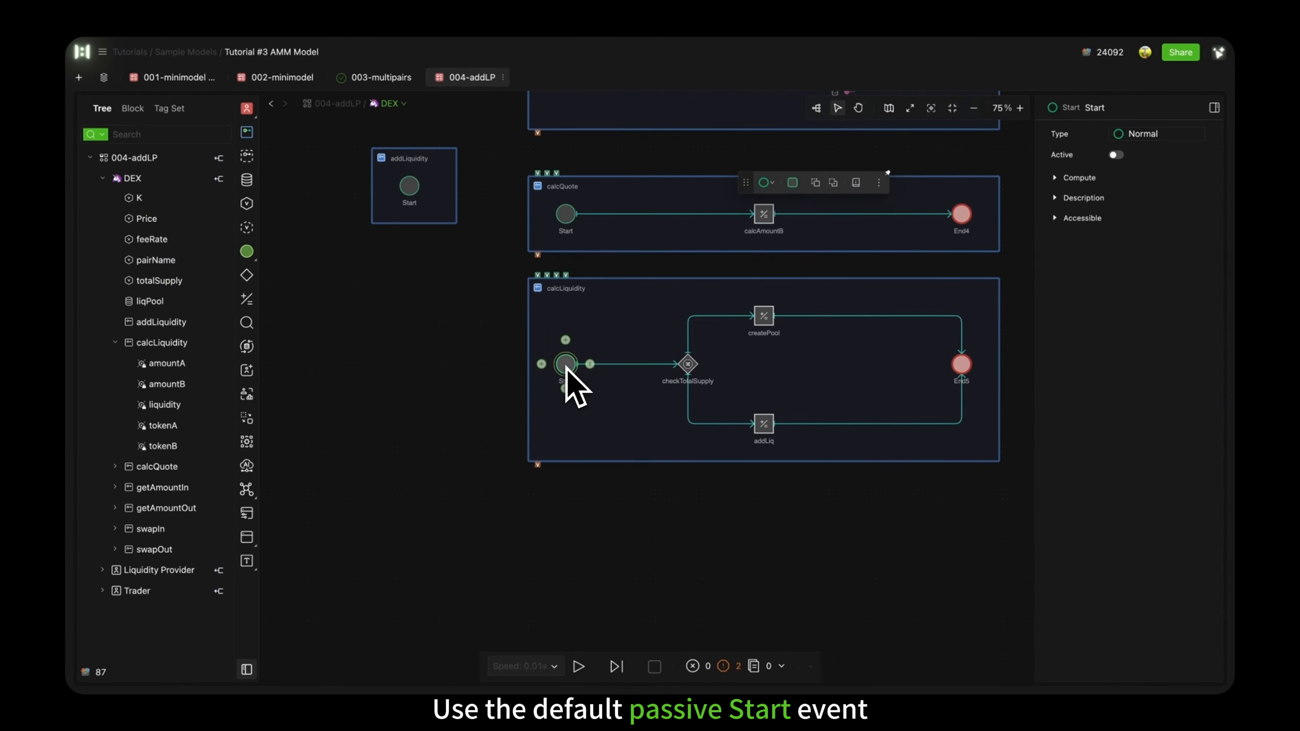
pyautogui.click(689, 364)
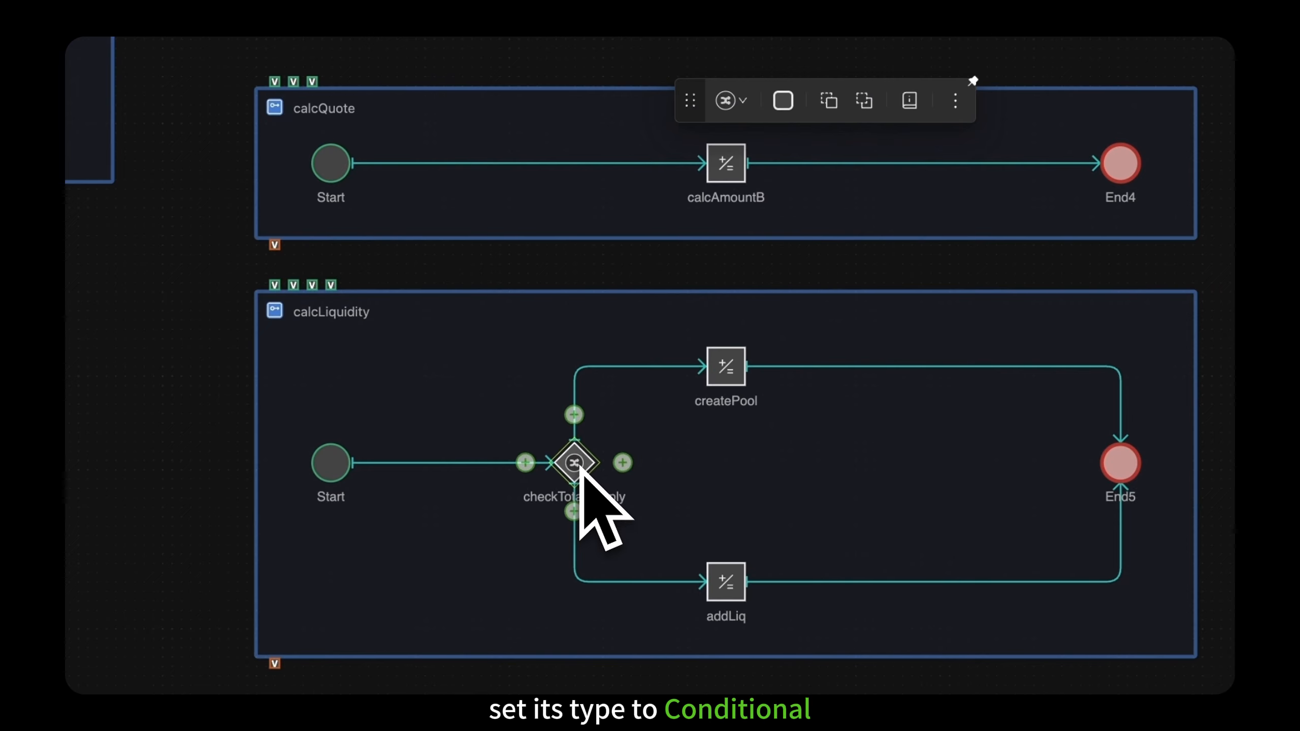
pyautogui.click(1068, 233)
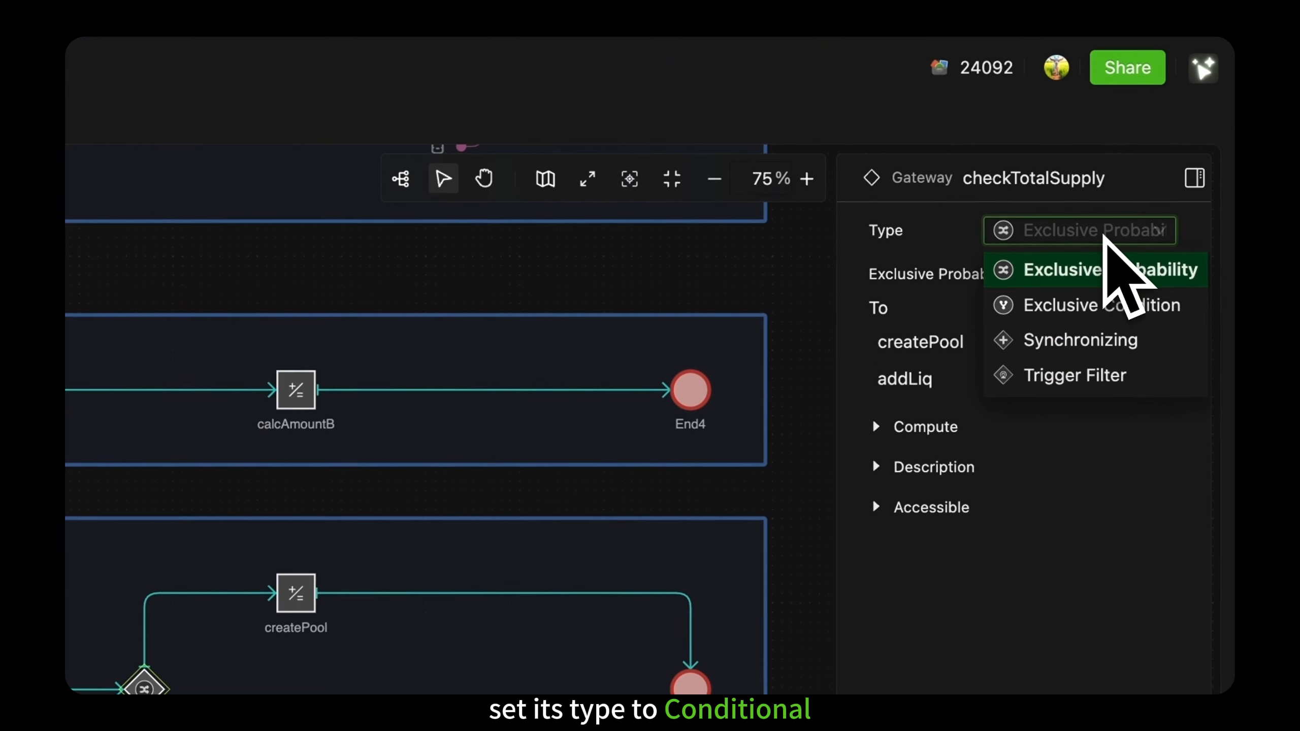
pyautogui.click(1195, 274)
pyautogui.click(1108, 328)
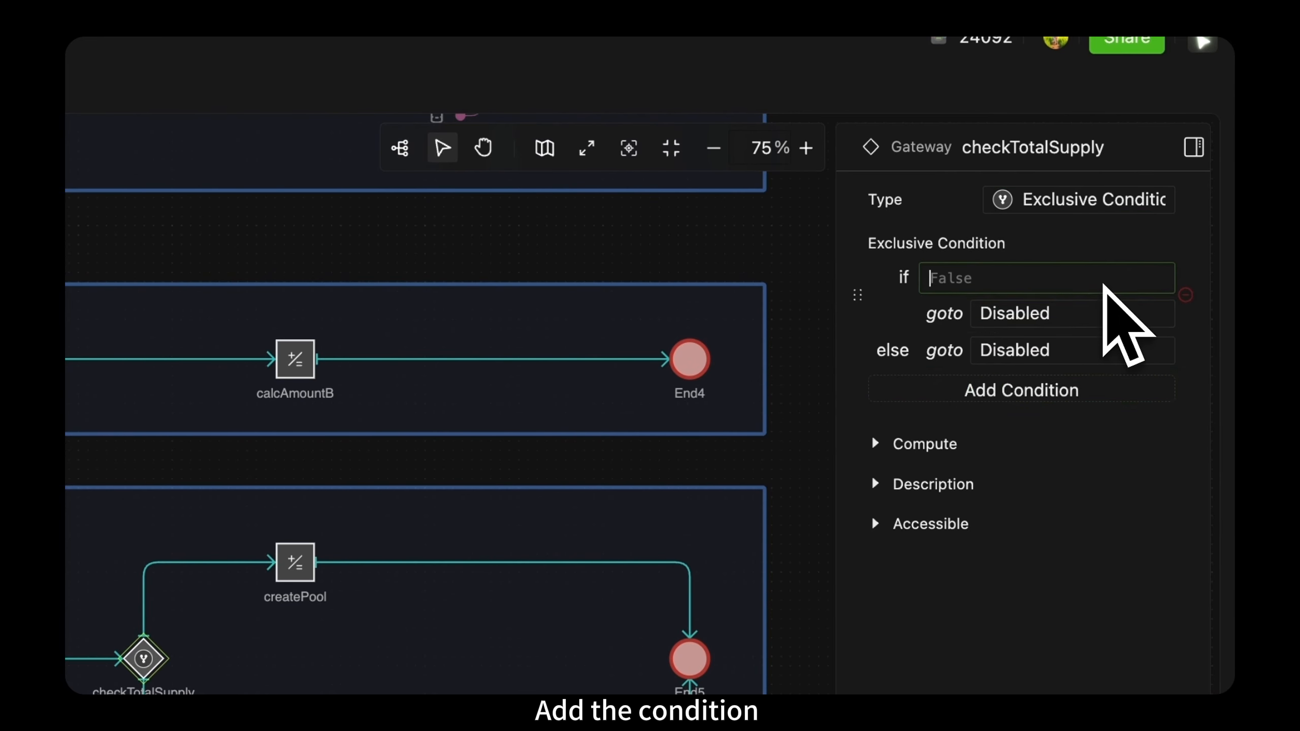
pyautogui.write('totalSupply == 0')
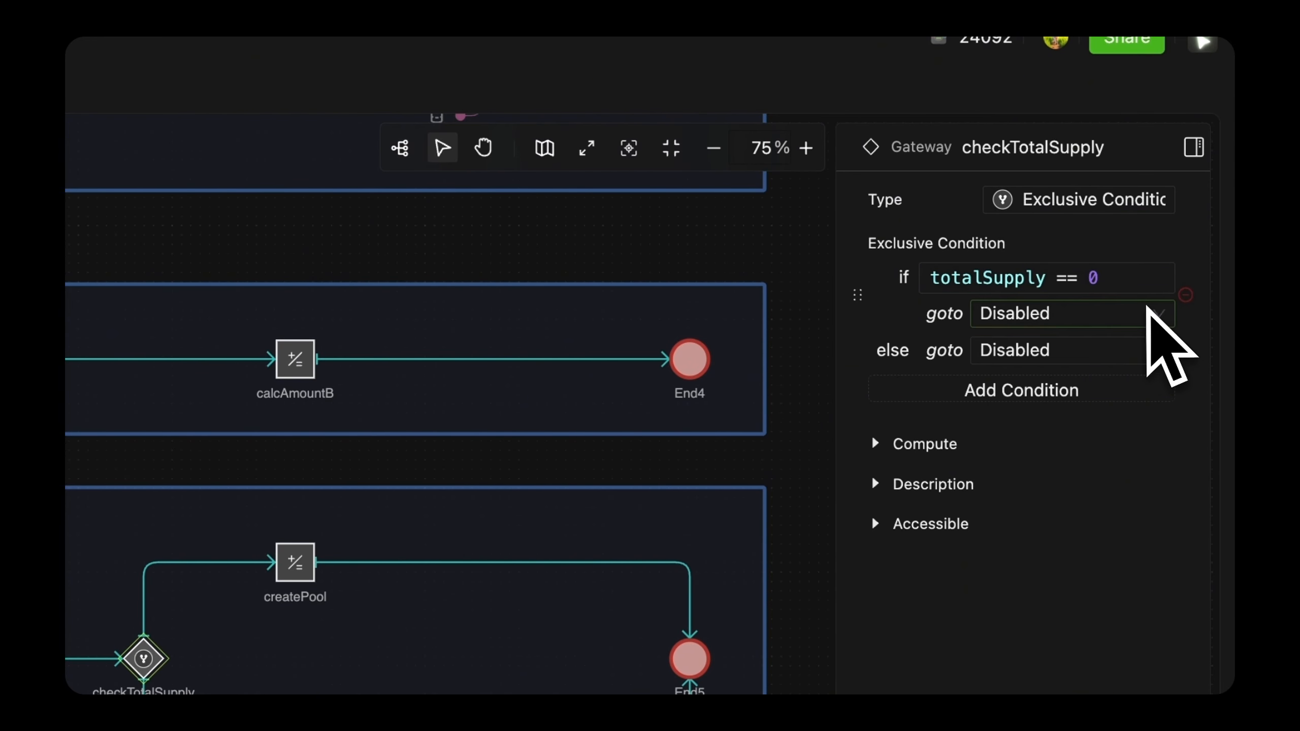
# Route checkTotalSupply's if case to createPool and its else case to addLiq.
pyautogui.click(1147, 313)
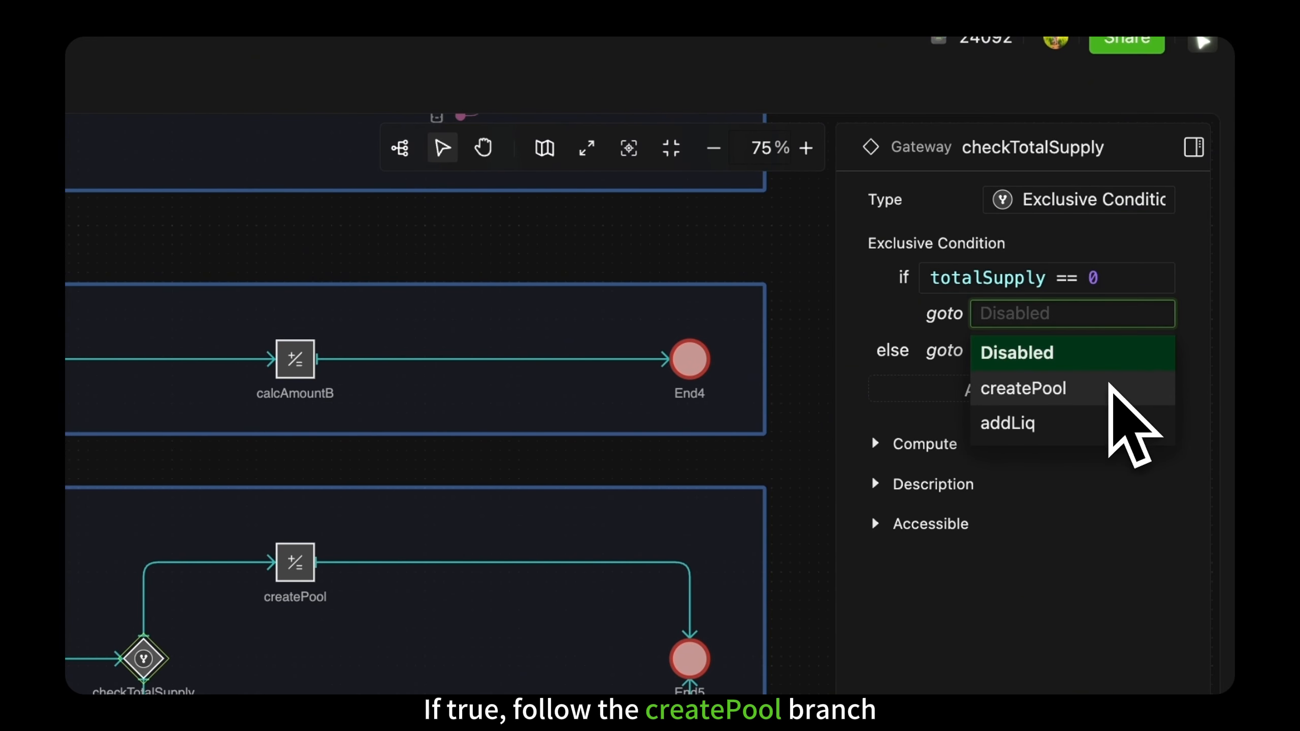
pyautogui.click(1109, 387)
pyautogui.click(1145, 359)
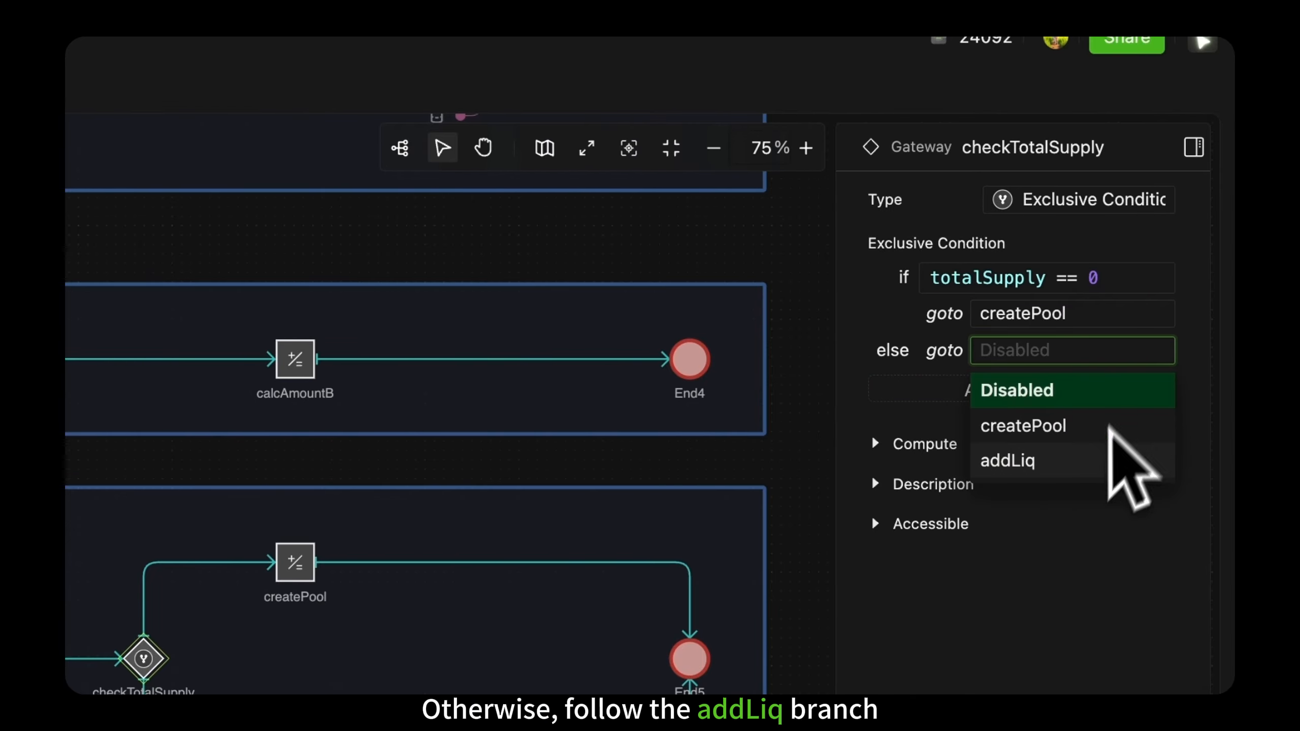
pyautogui.click(1098, 464)
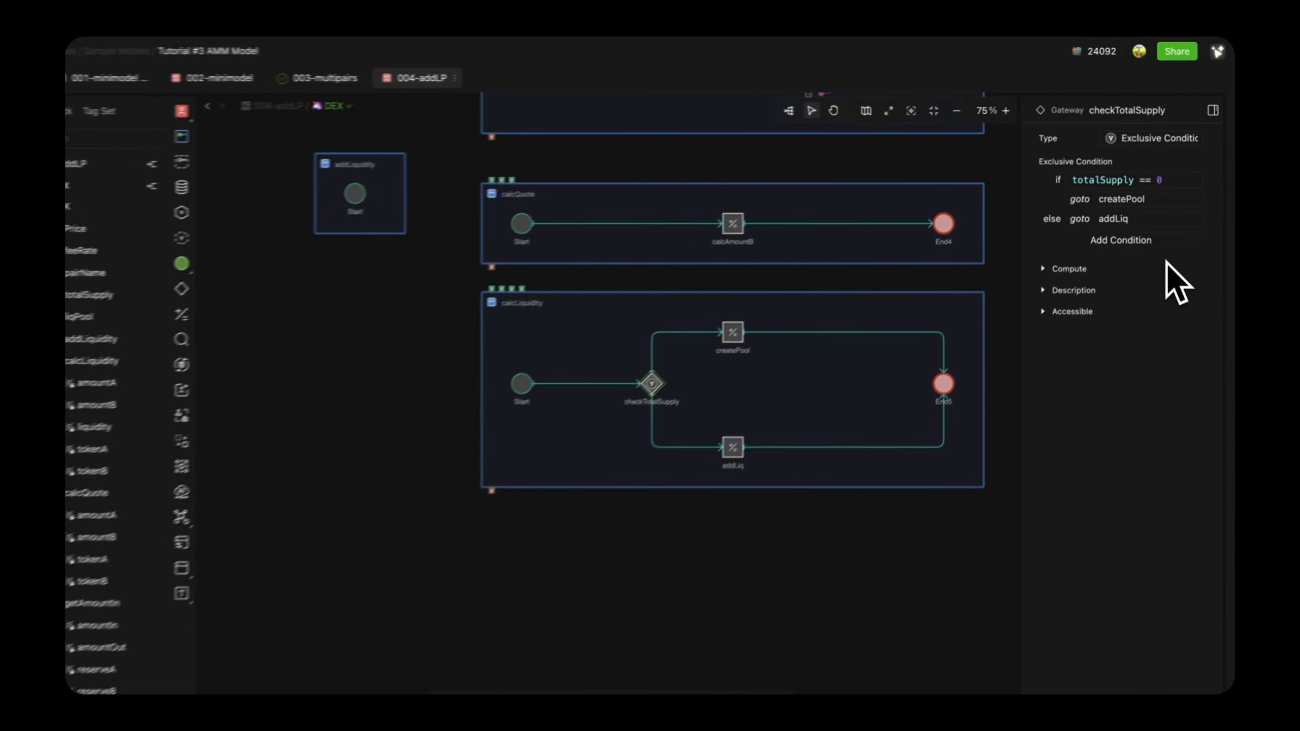
# Enter the formula liquidity = sqrt(amountA * amountB) in the createPool component.
pyautogui.click(732, 332)
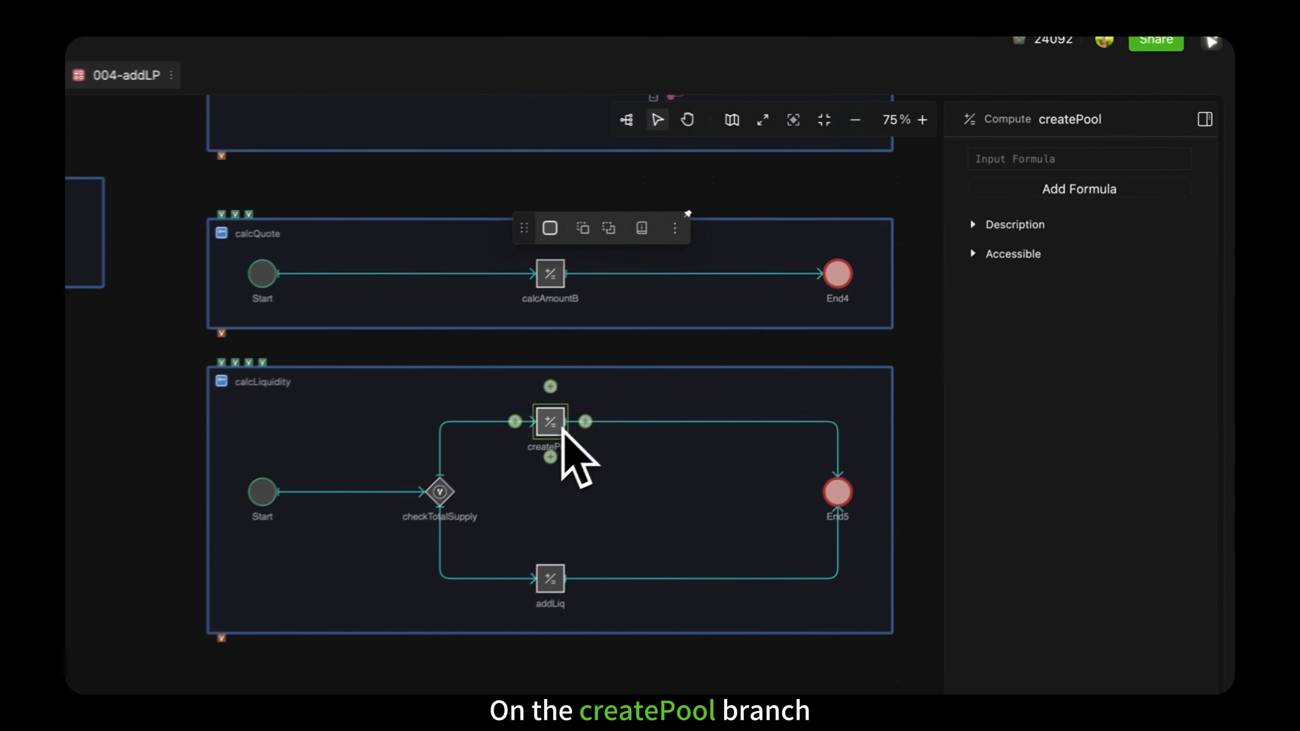
pyautogui.click(1147, 160)
pyautogui.write('liquidity = sqrt(amountA * amountB)')
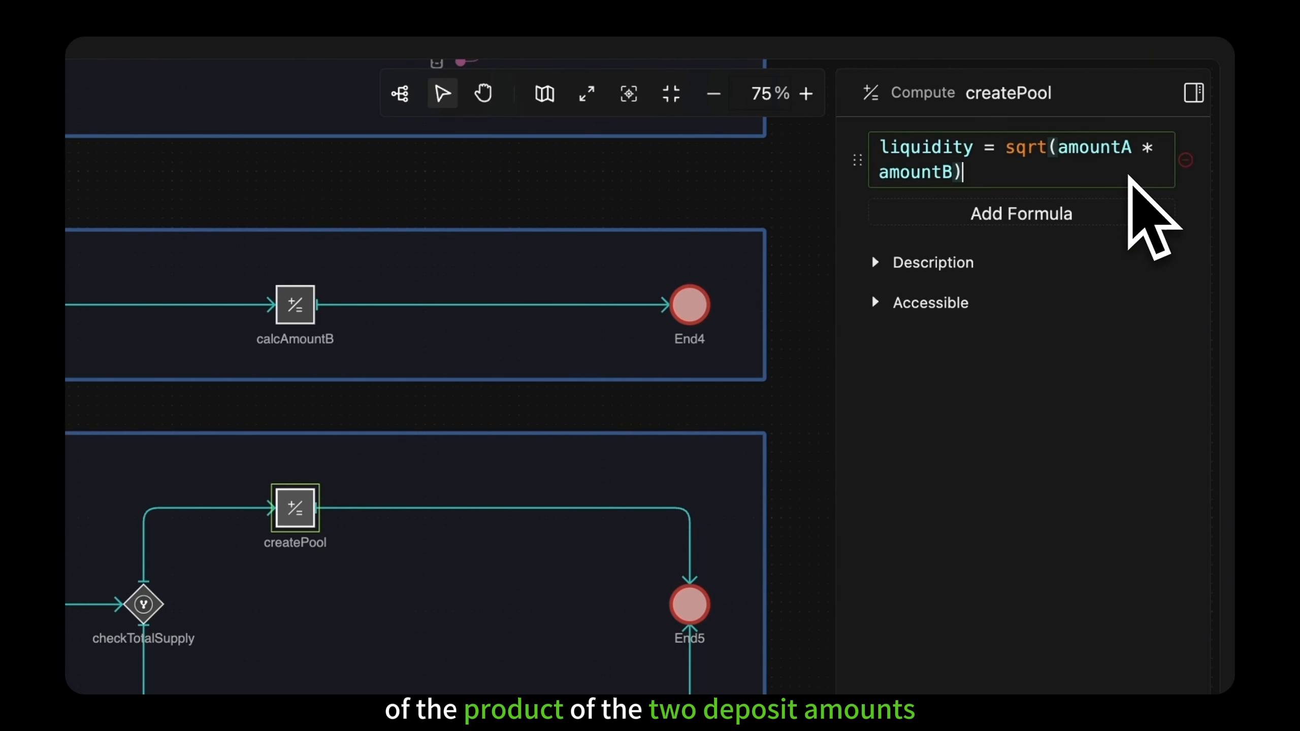
# Enter the formula liquidity = min(amountA * totalSupply / liqPool[tokenA], amountB * totalSupply / liqPool[tokenB]) in the addLiq component.
pyautogui.click(382, 575)
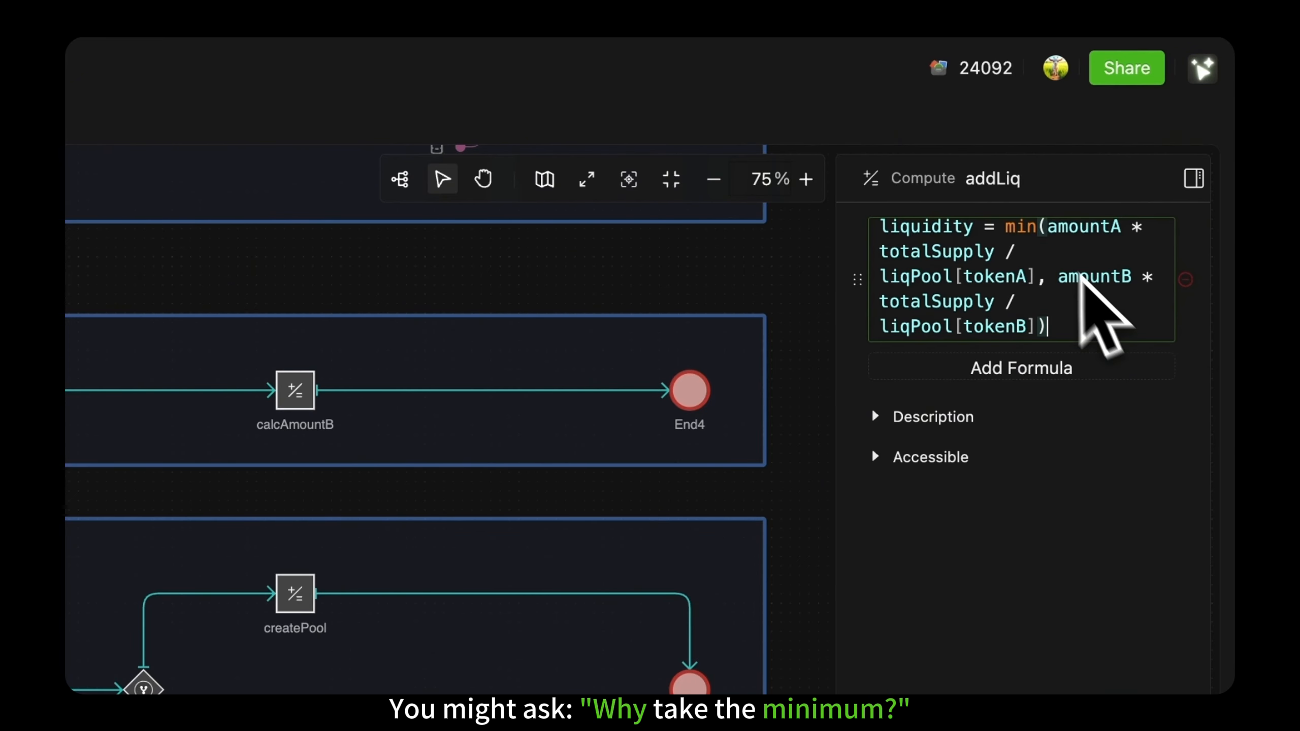
pyautogui.click(1040, 228)
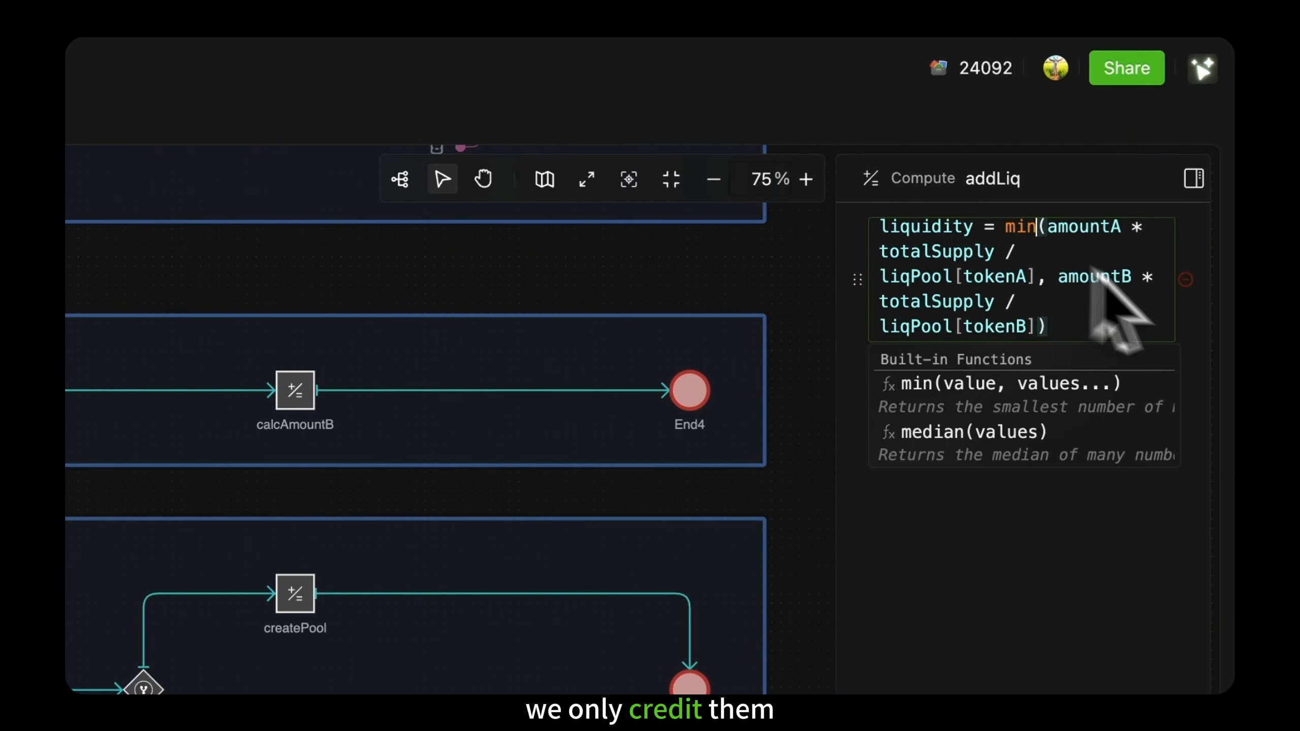
pyautogui.click(1184, 330)
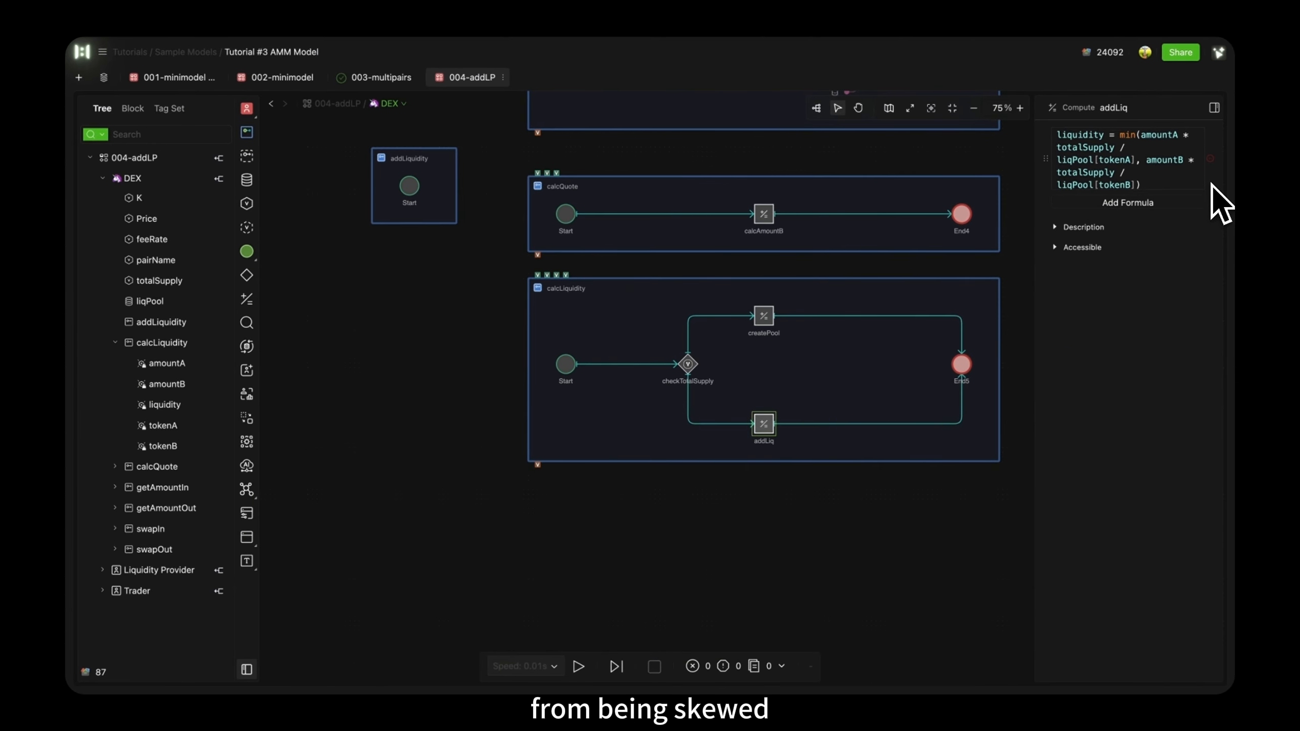
# Move the addLiquidity process directly below the calcLiquidity process, aligned with its starting edge.
pyautogui.click(621, 286)
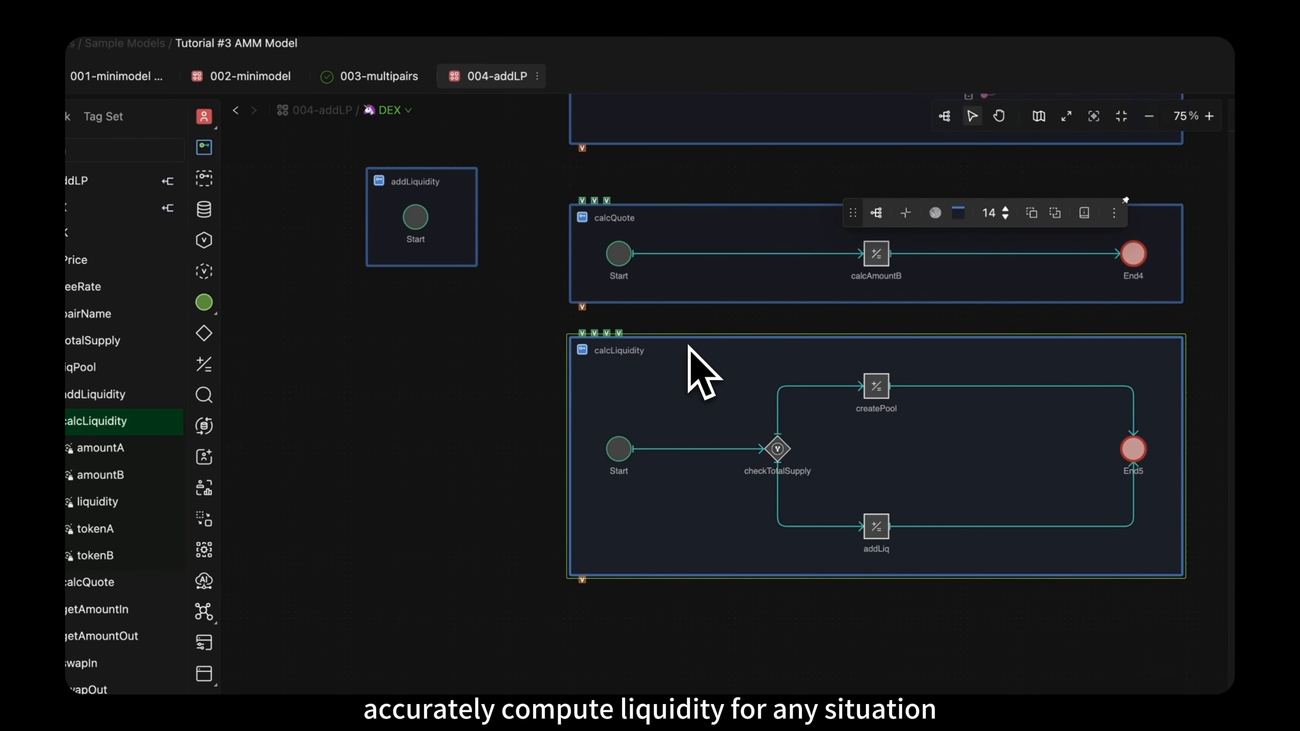
pyautogui.click(433, 187)
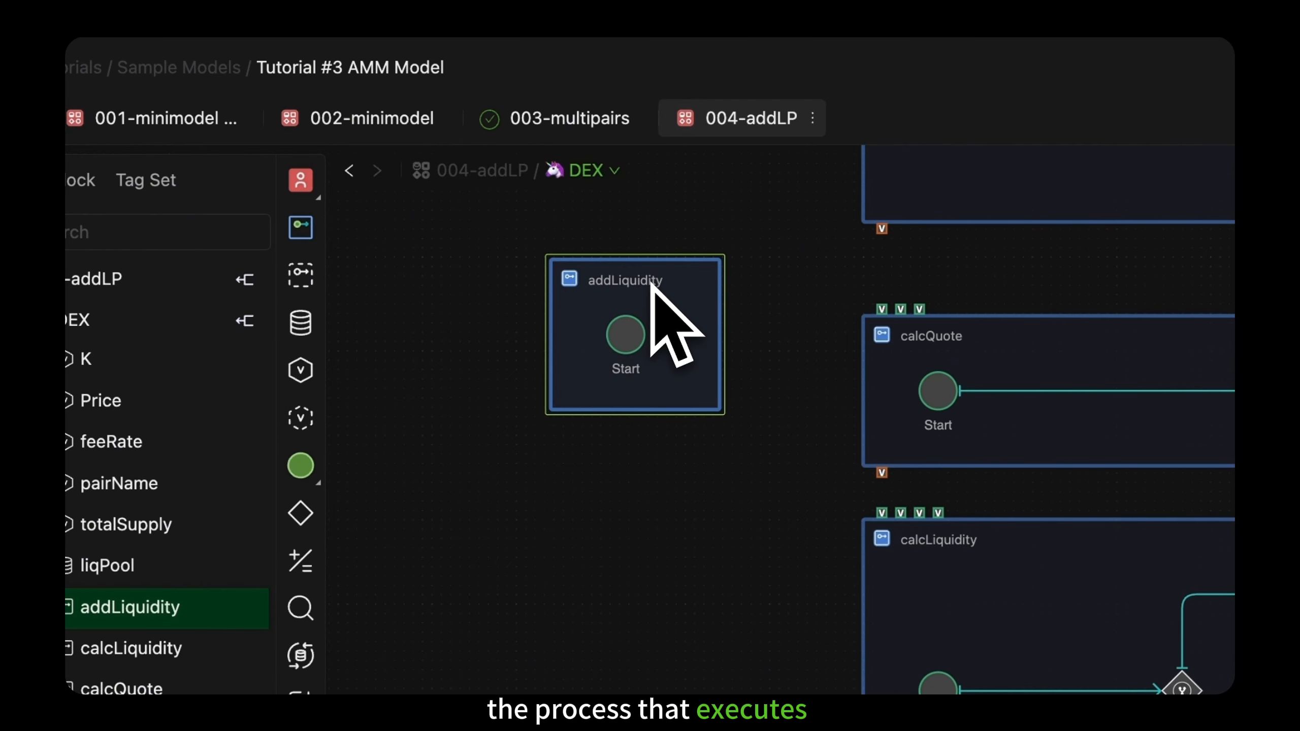
pyautogui.moveTo(650, 282); pyautogui.dragTo(575, 571)
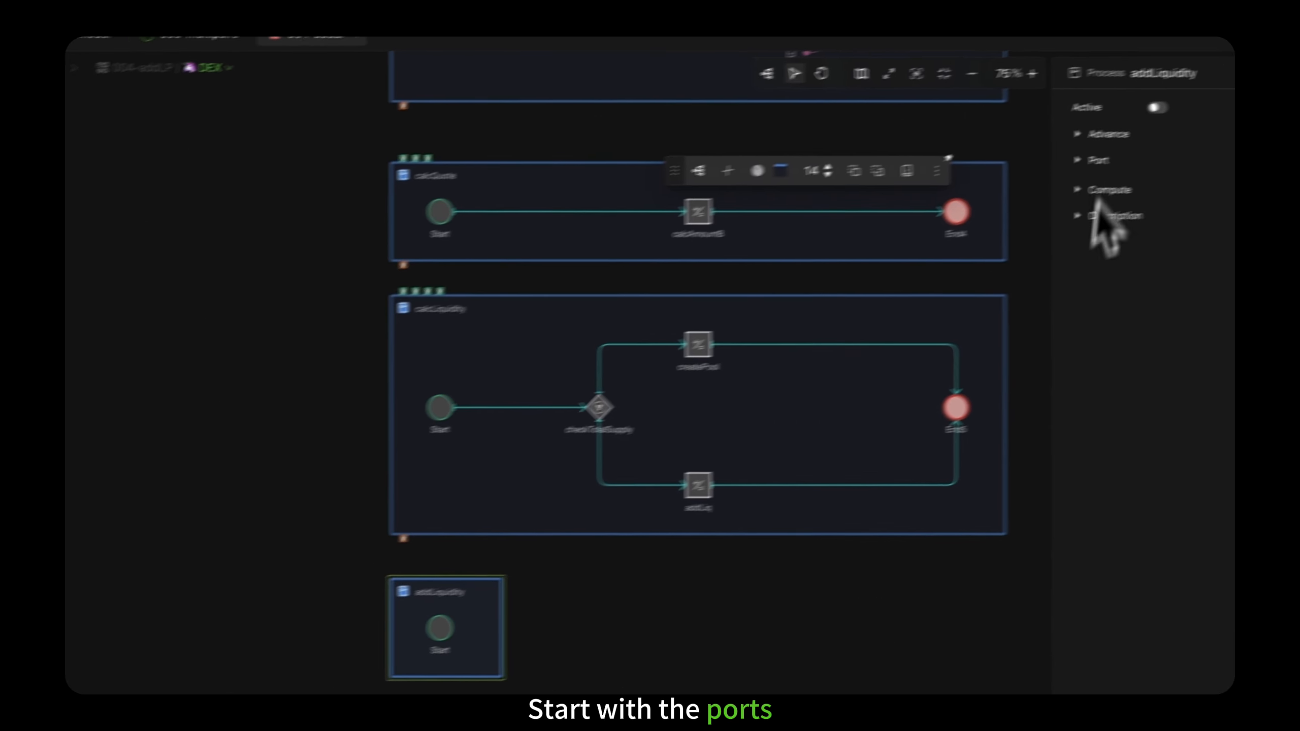
# Add five input ports to the addLiquidity process: four variable ports and one container port.
pyautogui.click(1203, 136)
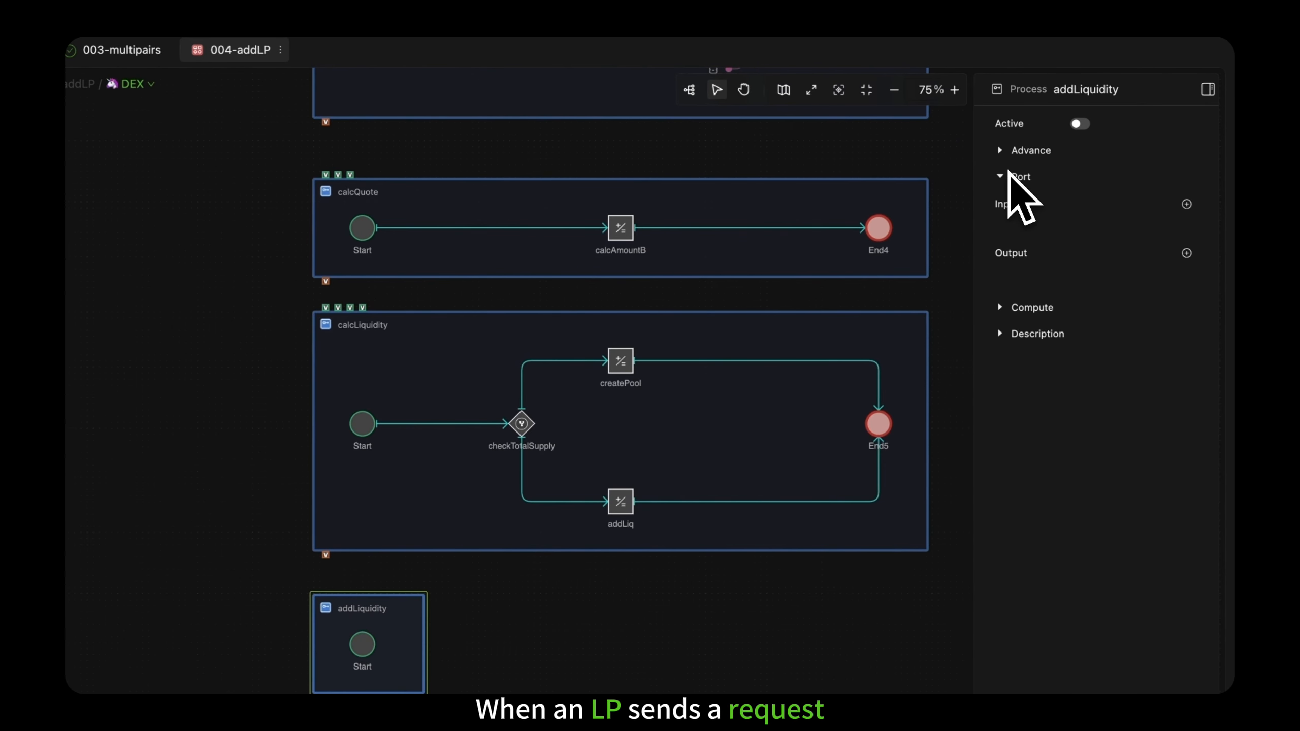
pyautogui.click(1186, 203)
pyautogui.click(1178, 217)
pyautogui.click(1177, 218)
pyautogui.click(1178, 218)
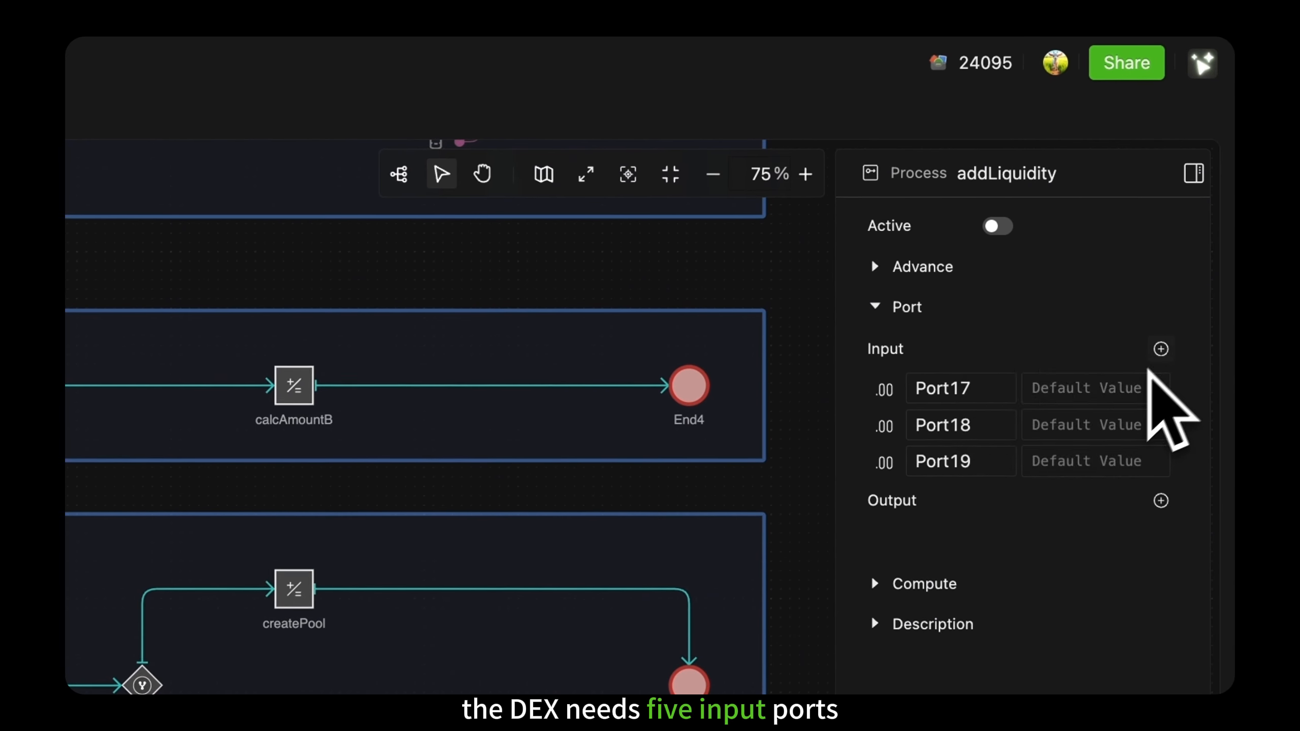
pyautogui.click(1160, 350)
pyautogui.click(1146, 391)
pyautogui.click(1159, 350)
pyautogui.click(1133, 430)
# Name addLiquidity's first two input ports tokenA and tokenB.
pyautogui.click(1010, 389)
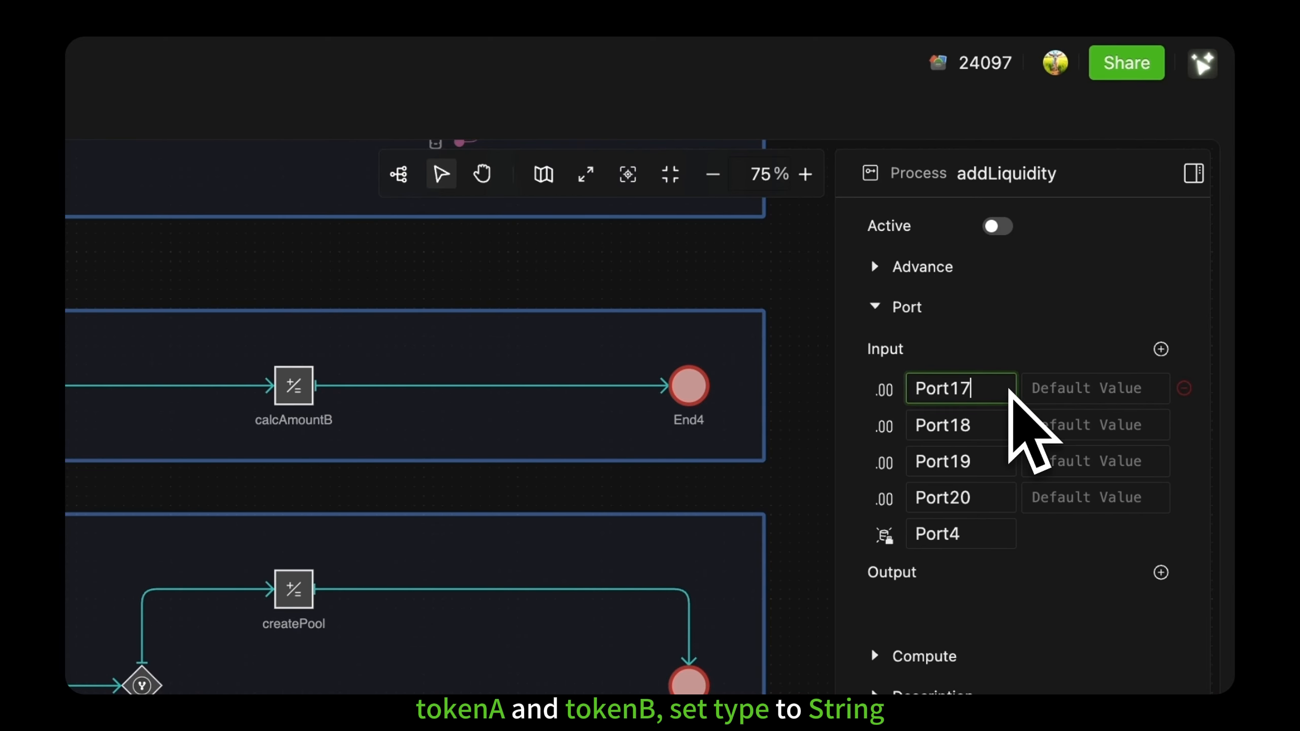
pyautogui.press('super+a')
pyautogui.write('tokenA')
pyautogui.click(1001, 426)
pyautogui.press('super+a')
pyautogui.write('tokenB')
# Set the type of addLiquidity's tokenA and tokenB input ports to String.
pyautogui.click(895, 393)
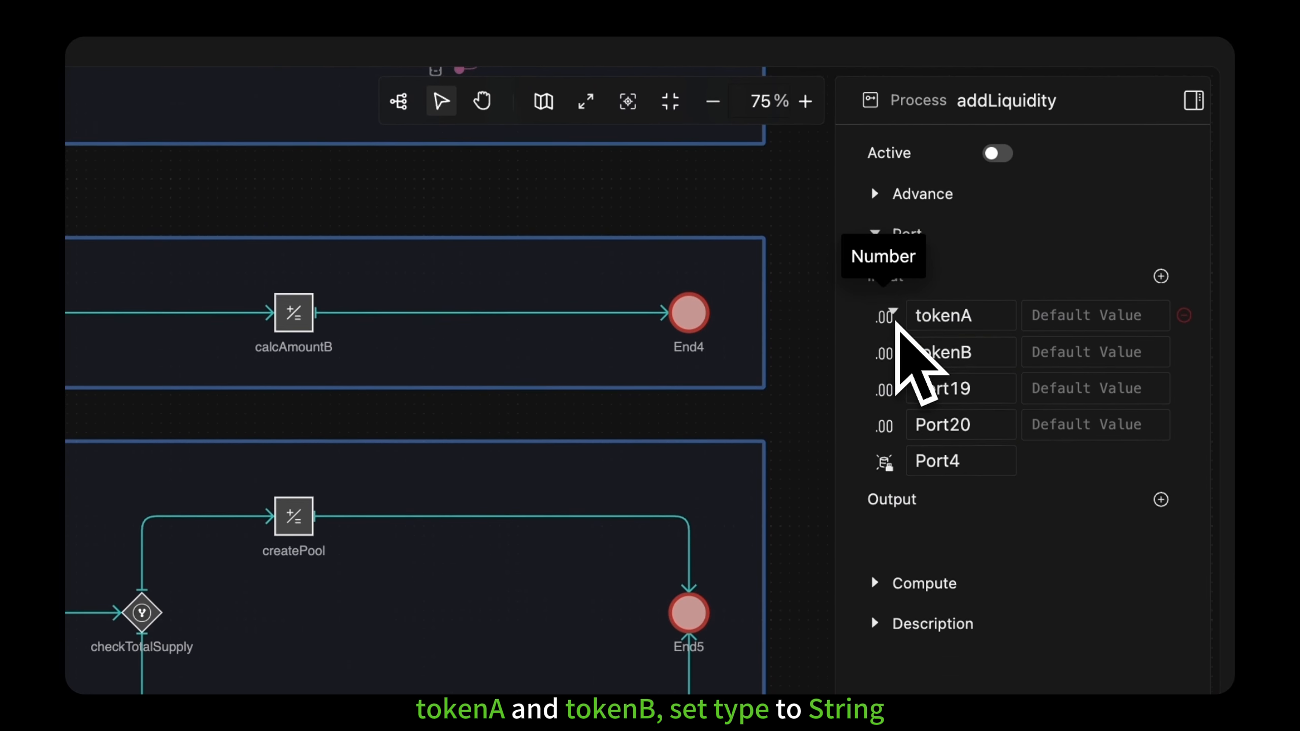
pyautogui.click(895, 320)
pyautogui.click(901, 354)
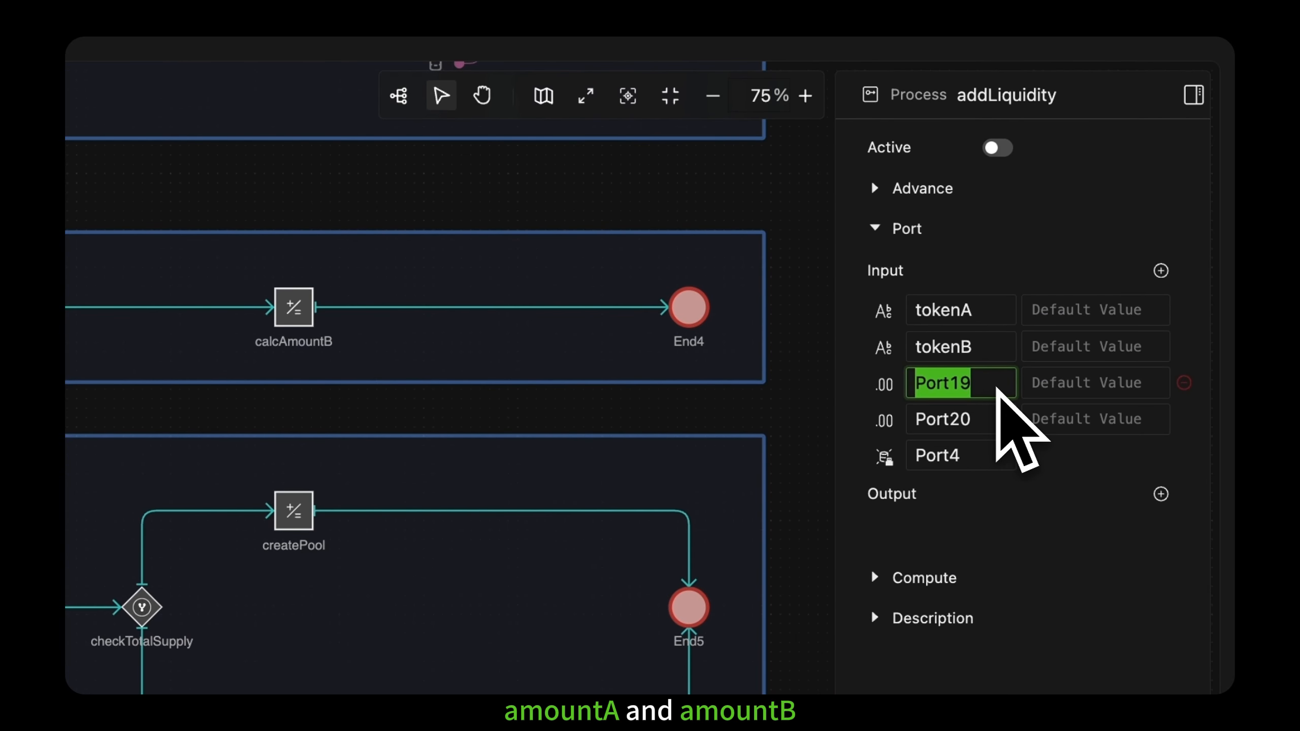
# Name addLiquidity's third and fourth input ports amountA and amountB.
pyautogui.write('amountA')
pyautogui.click(998, 419)
pyautogui.press('super+a')
pyautogui.write('amountB')
# Name addLiquidity's container input port LPWallet.
pyautogui.click(993, 455)
pyautogui.press('super+a')
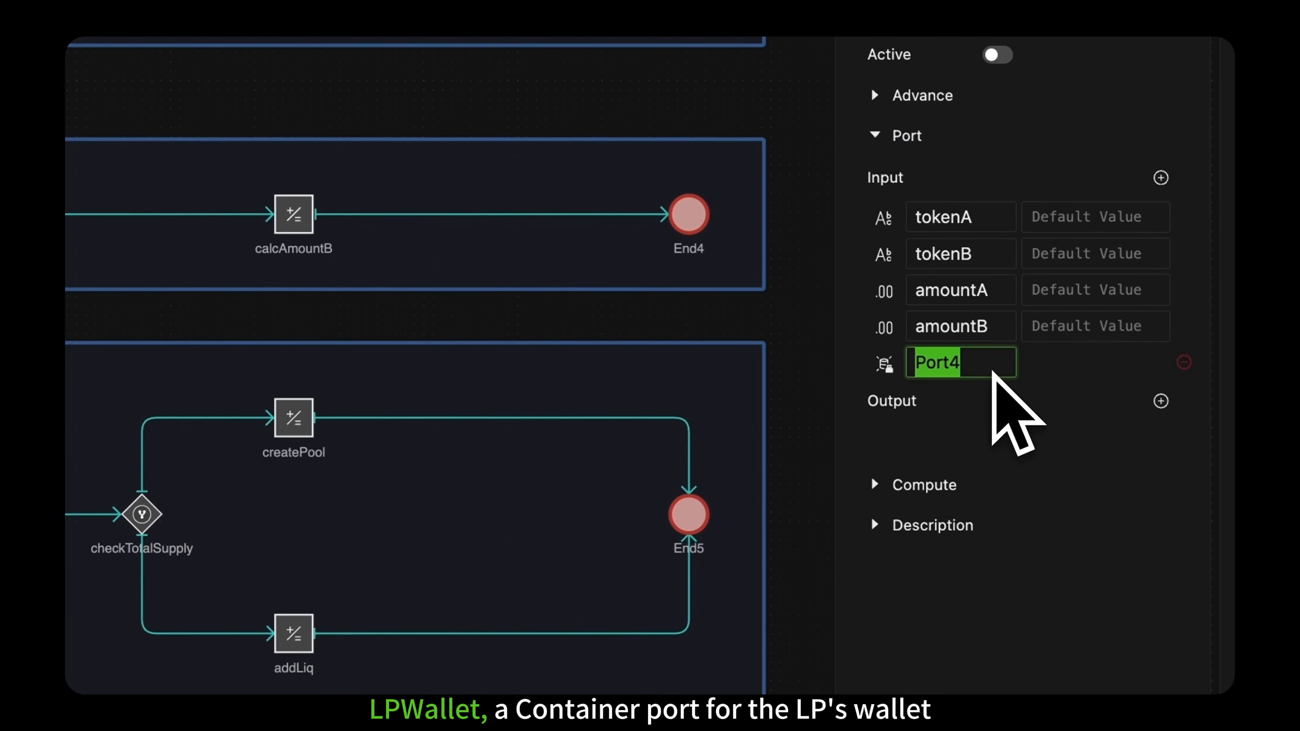
pyautogui.write('LPWallet')
pyautogui.press('Return')
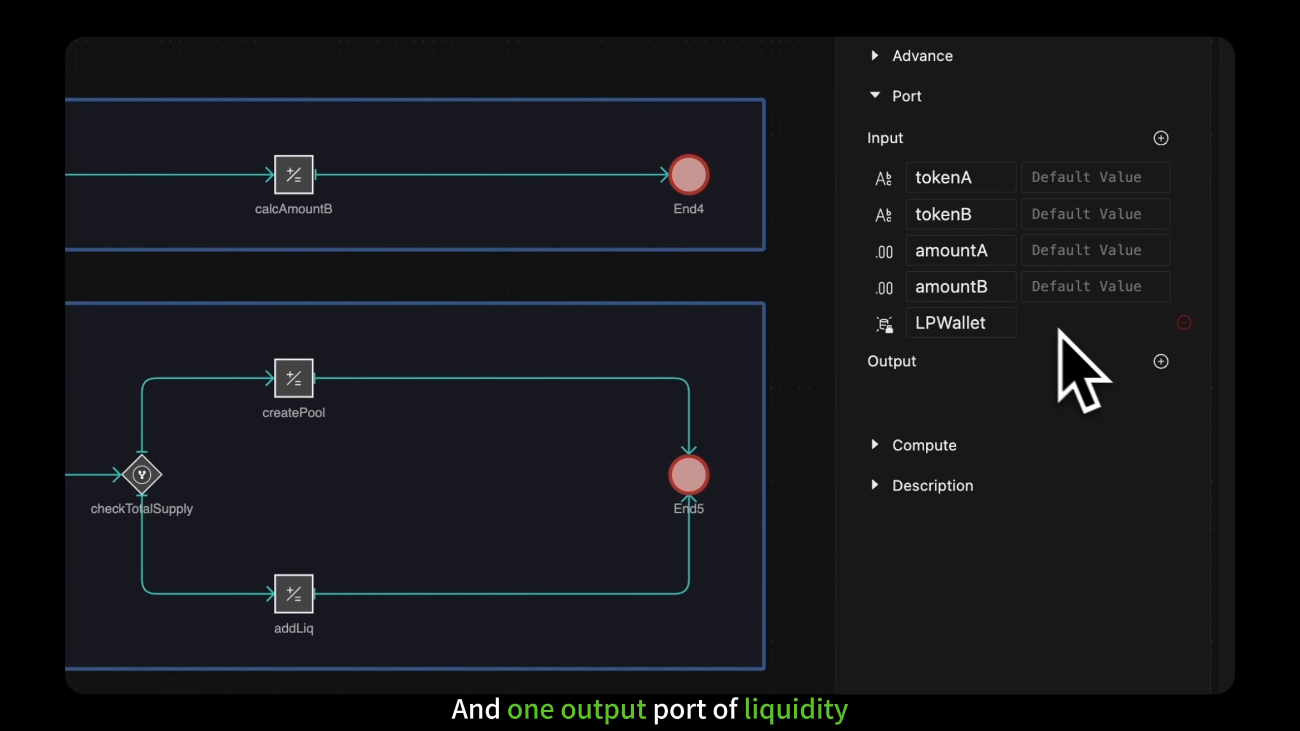
# Add a Number output port named liquidity to the addLiquidity process.
pyautogui.click(1161, 362)
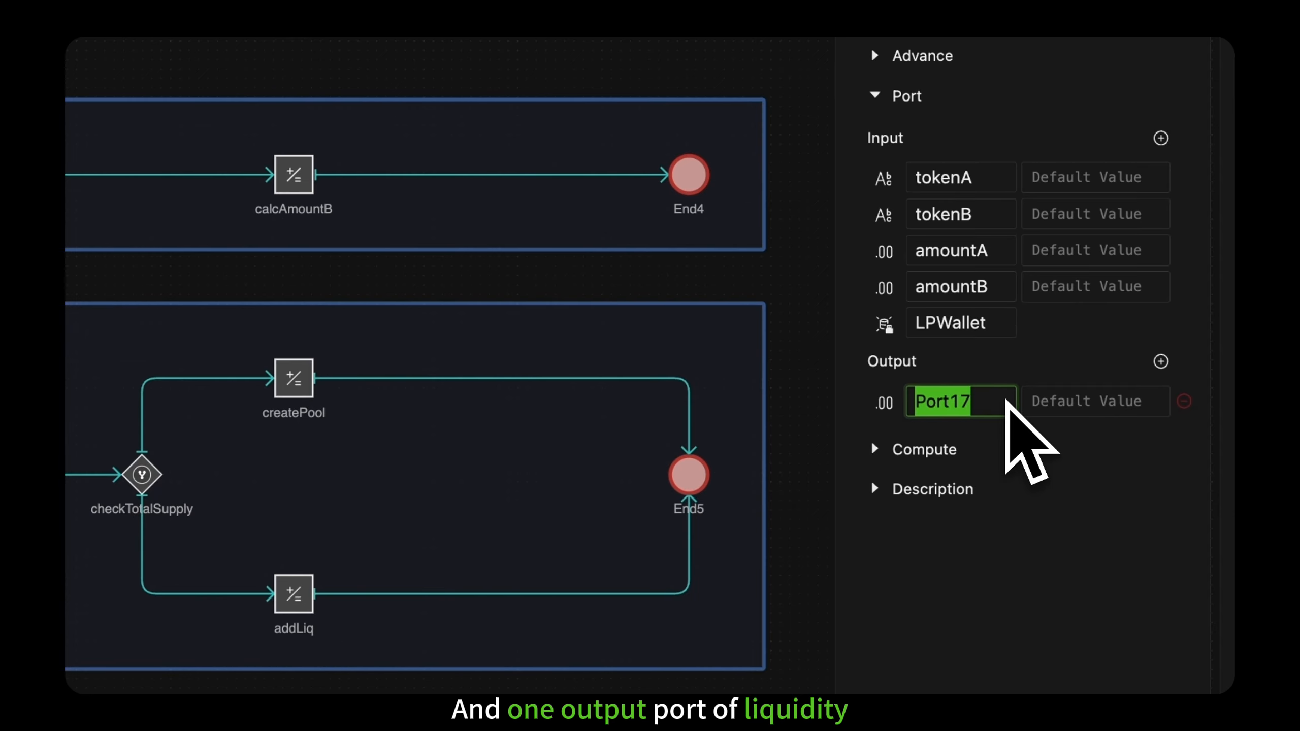
pyautogui.write('liquidity')
pyautogui.press('Return')
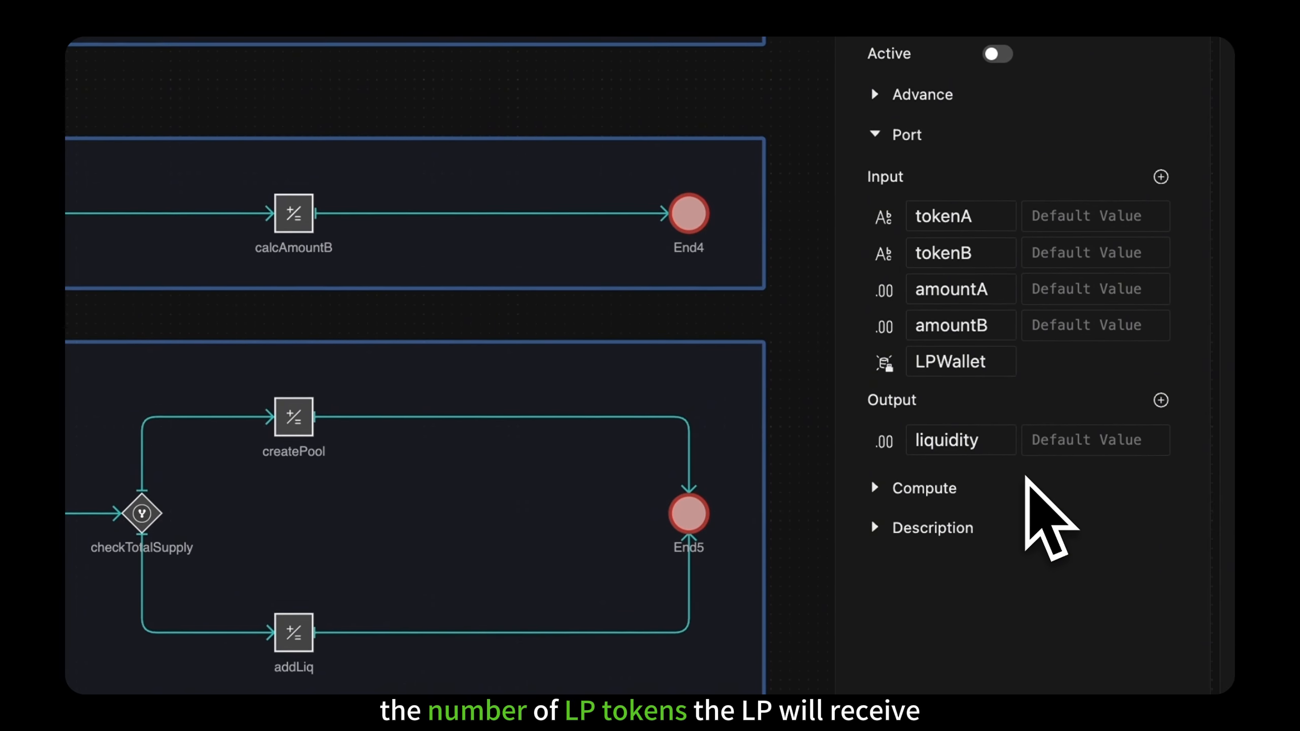
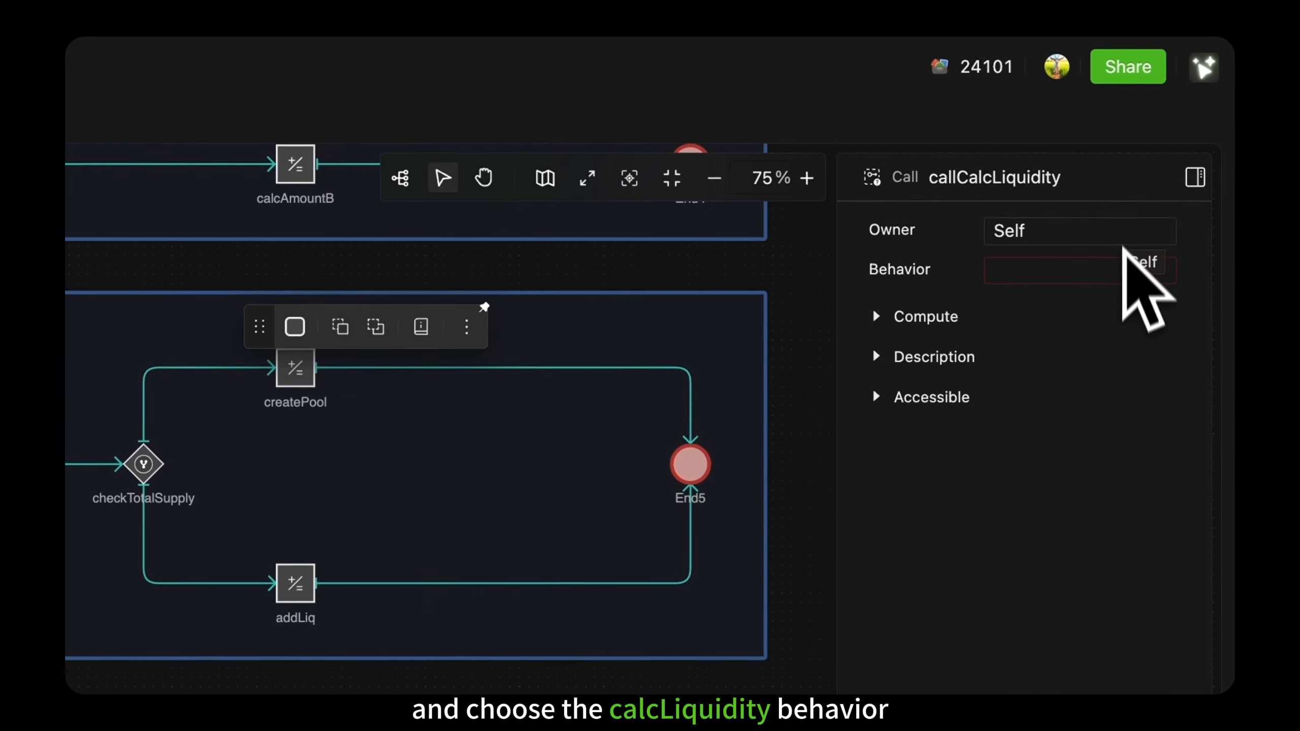
# Set callCalcLiquidity's behavior to calcLiquidity and map its amountA, amountB, tokenA and tokenB ports to the variables of the same names.
pyautogui.click(1126, 259)
pyautogui.click(1116, 345)
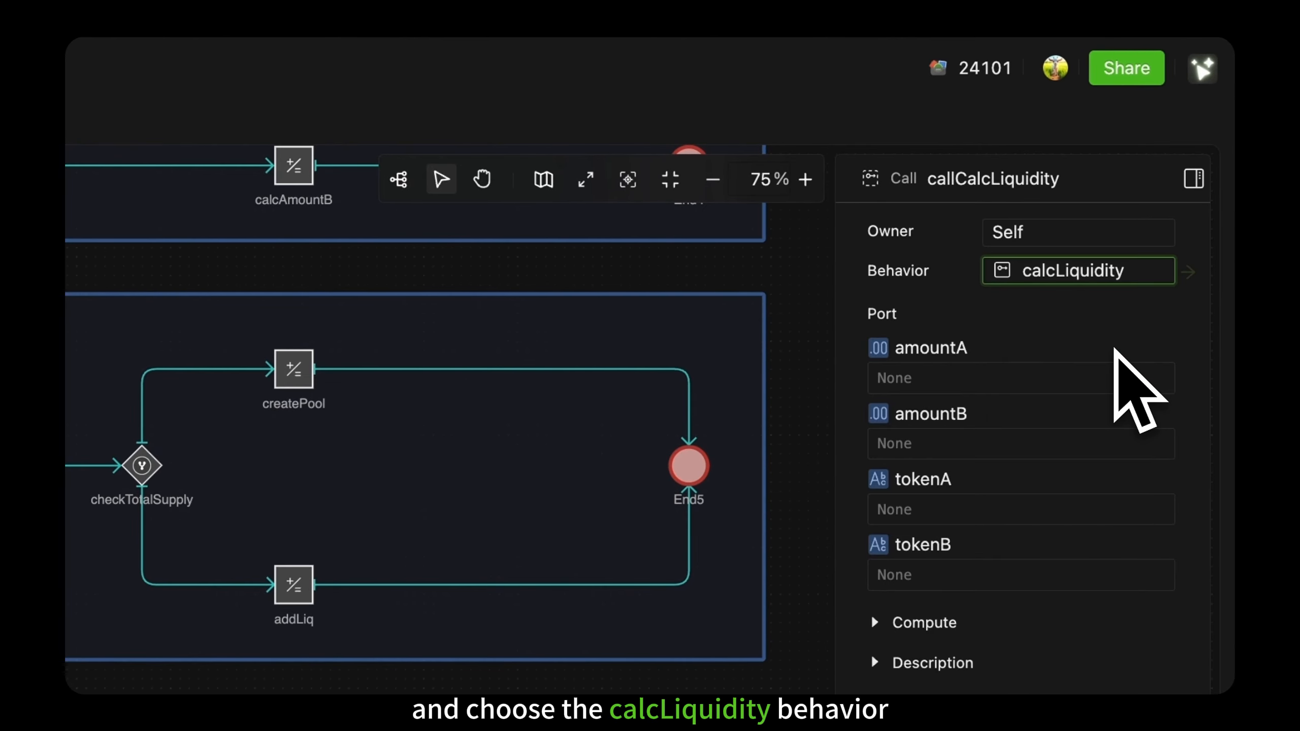
pyautogui.click(1116, 378)
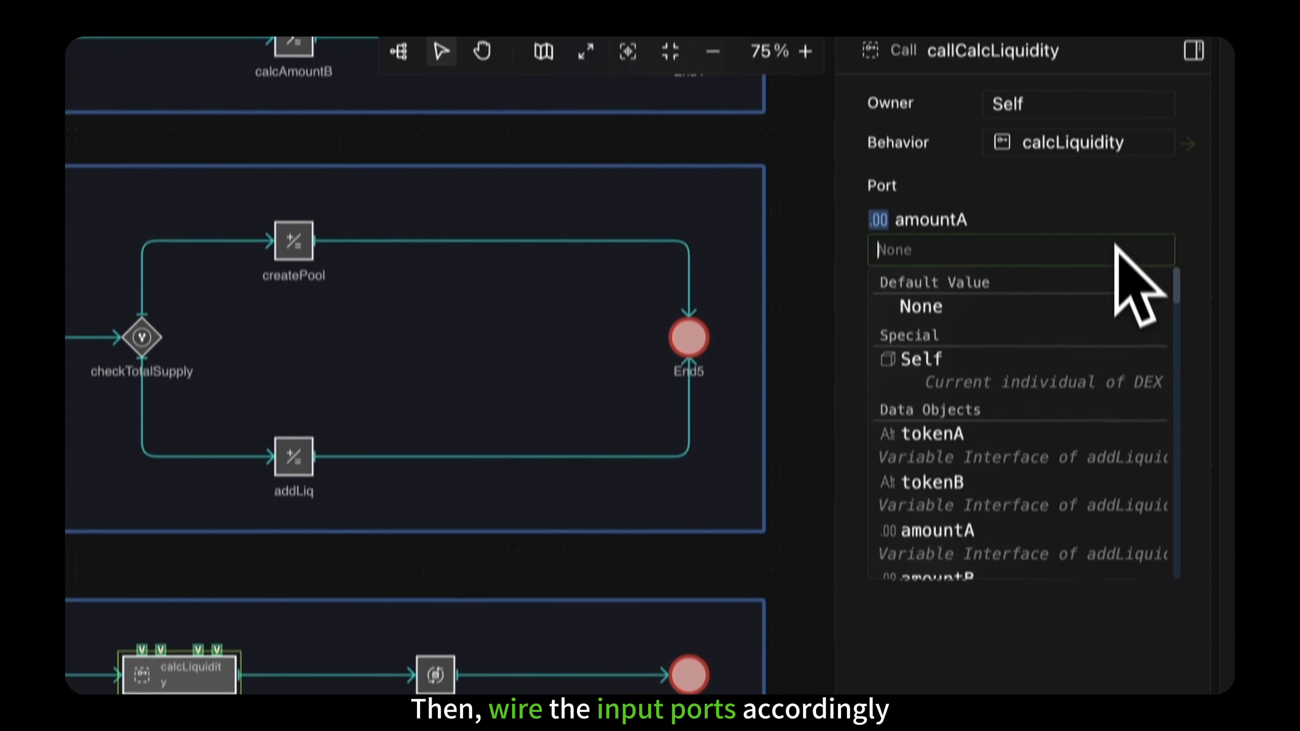
pyautogui.write('amountA')
pyautogui.click(1082, 296)
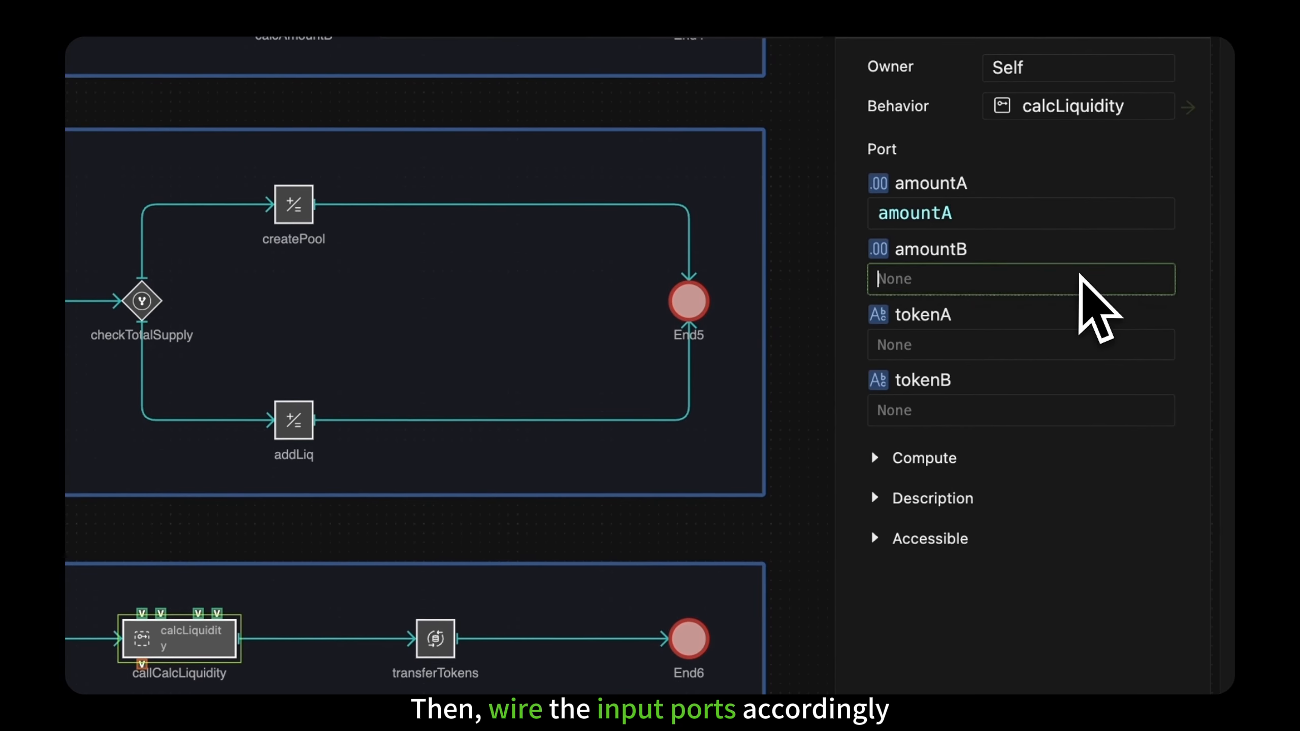
pyautogui.write('amountB')
pyautogui.press('Tab')
pyautogui.write('tokenA')
pyautogui.press('Tab')
pyautogui.write('tokenB')
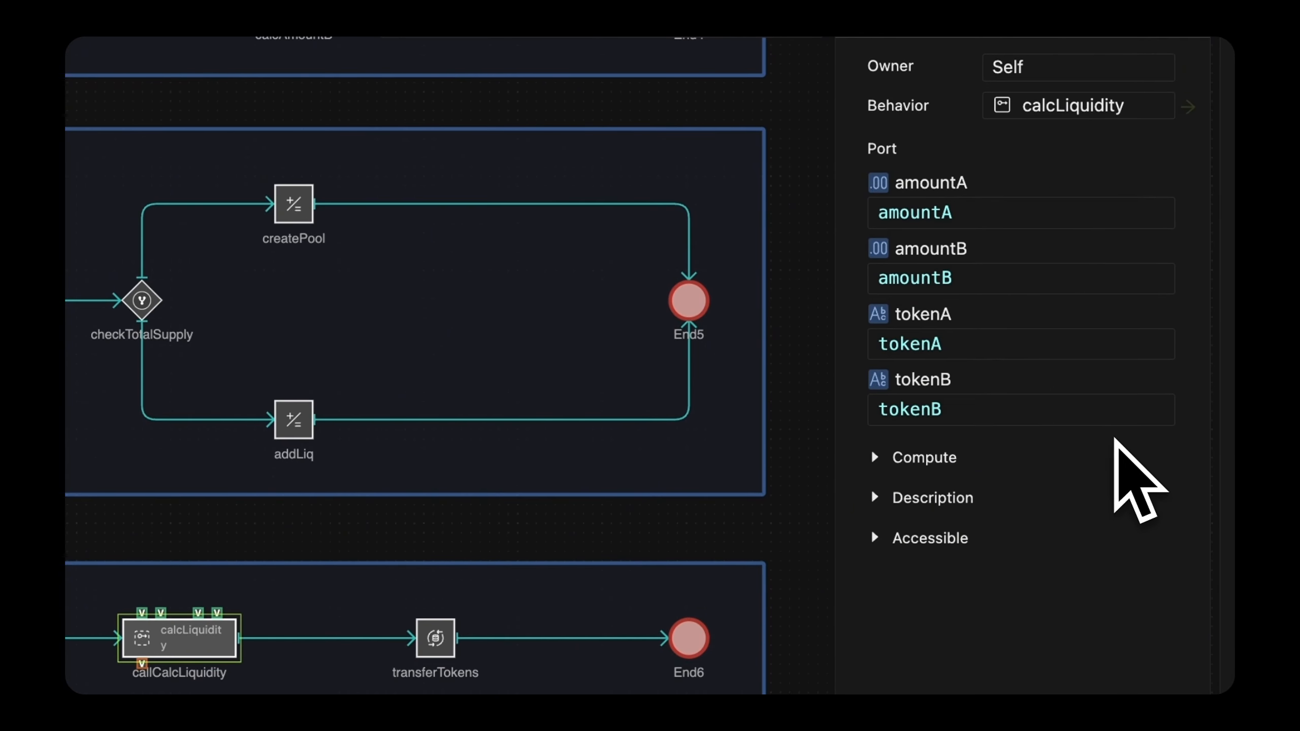
# Add the Compute After Action formula liquidity = This.liquidity to callCalcLiquidity.
pyautogui.click(885, 457)
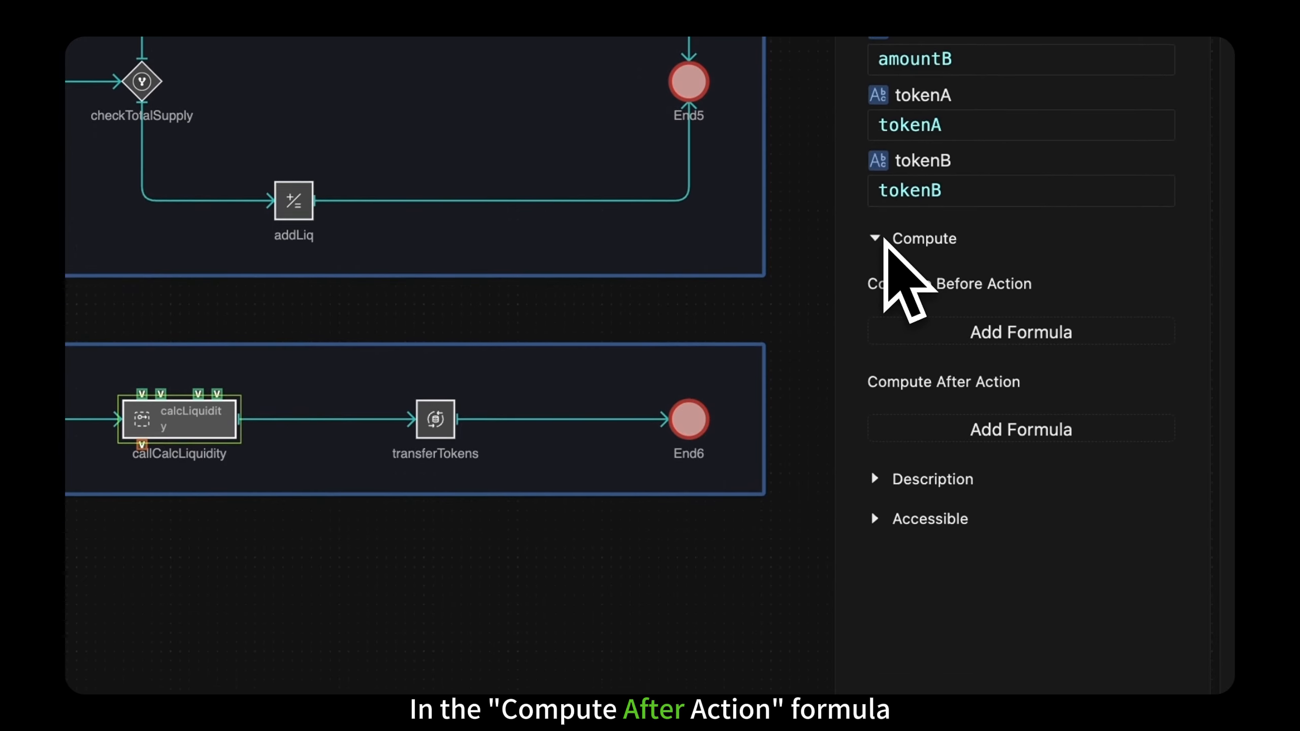
pyautogui.click(965, 426)
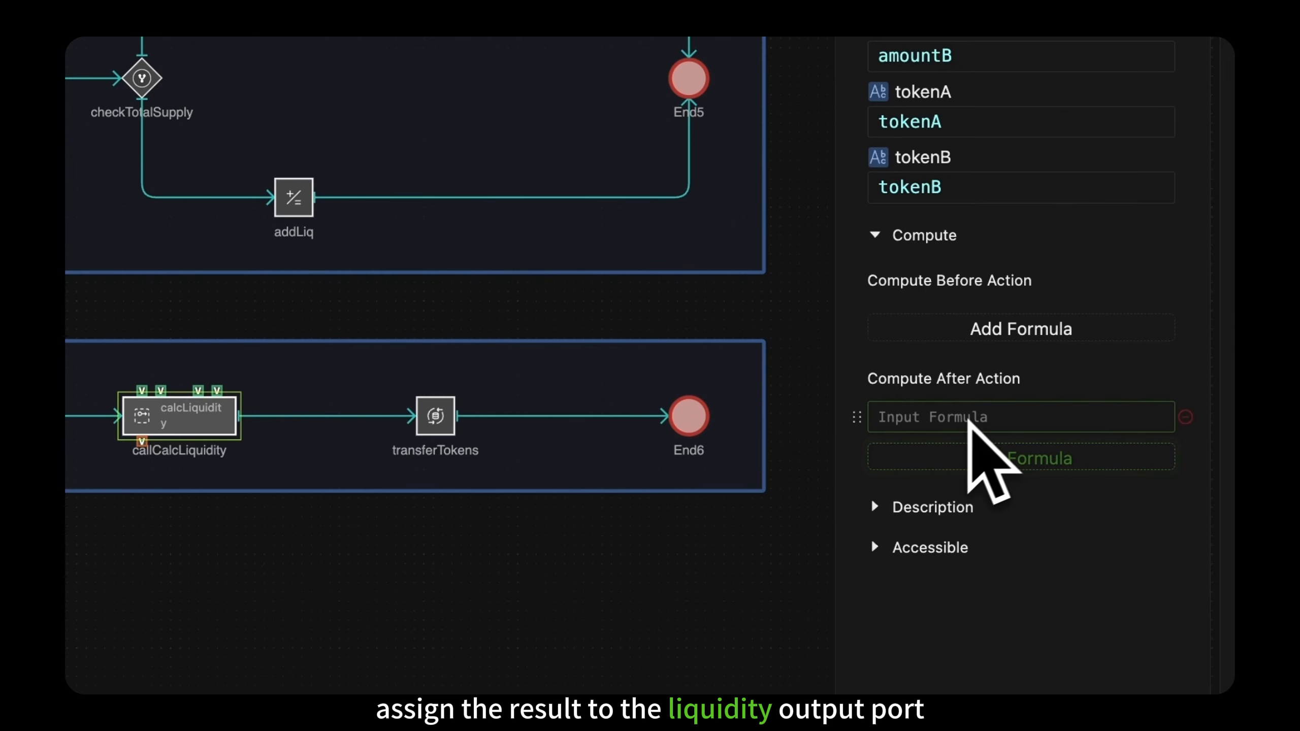
pyautogui.click(1047, 416)
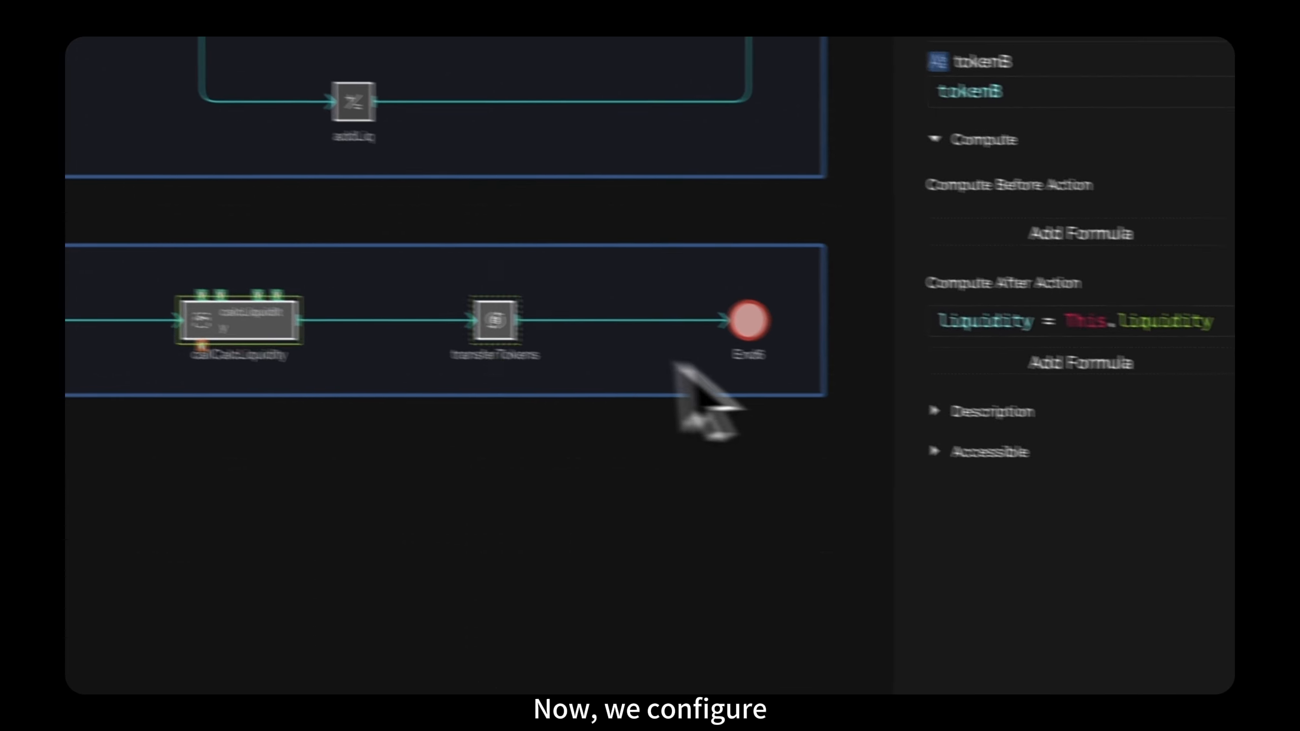
# Add the Compute Before Action formula liqPool[[tokenA, tokenB].join("-")] += liquidity to transferTokens.
pyautogui.click(440, 320)
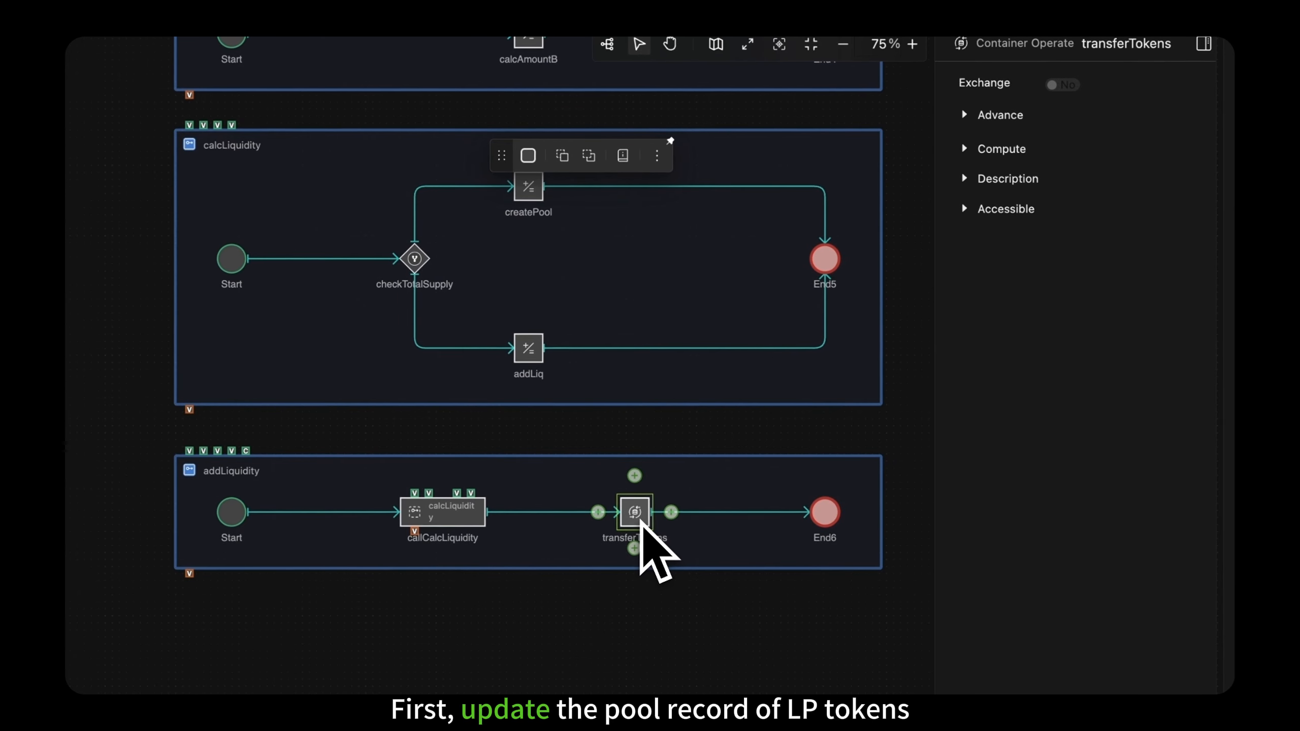
pyautogui.click(891, 186)
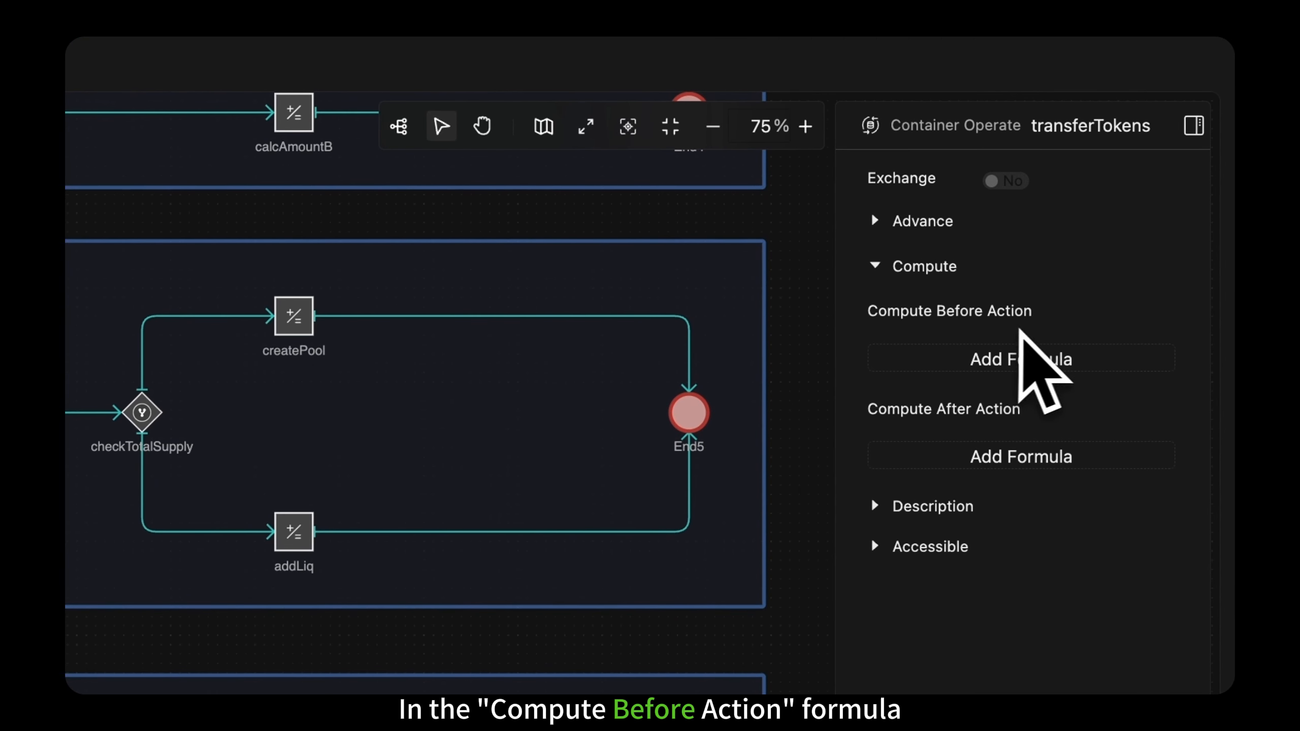
pyautogui.click(1030, 362)
pyautogui.write('liqPool[[tokenA, tokenB].join("-")] += liquidity')
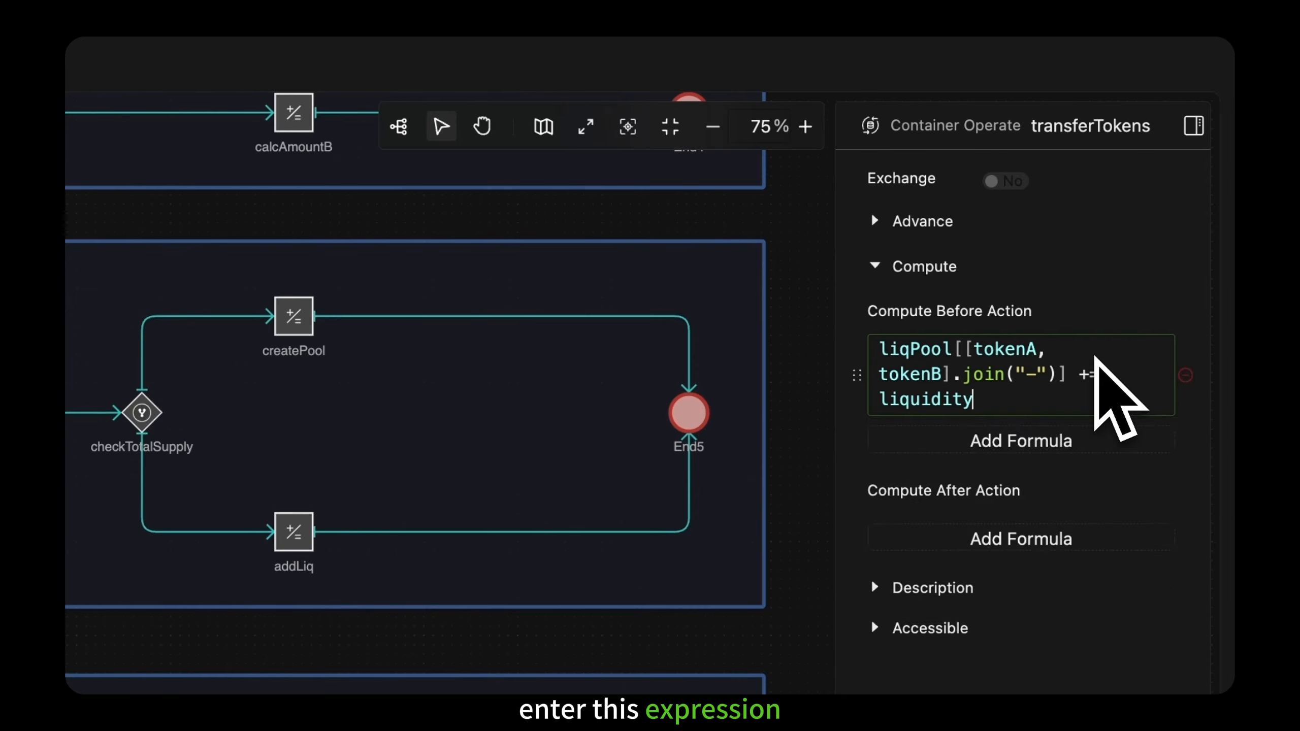
pyautogui.click(1104, 465)
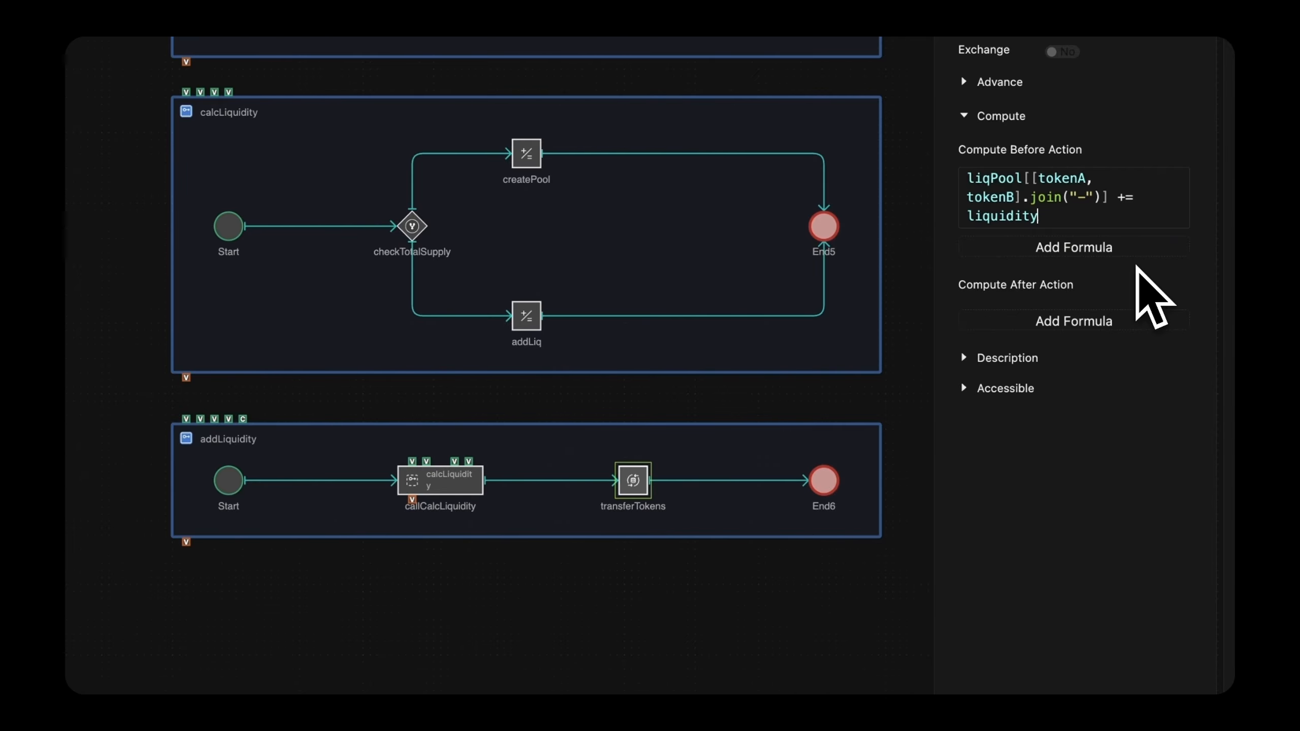
# Place the liqPool container above transferTokens and the LPWallet container port below it inside the addLiquidity process.
pyautogui.moveTo(214, 430); pyautogui.dragTo(217, 521)
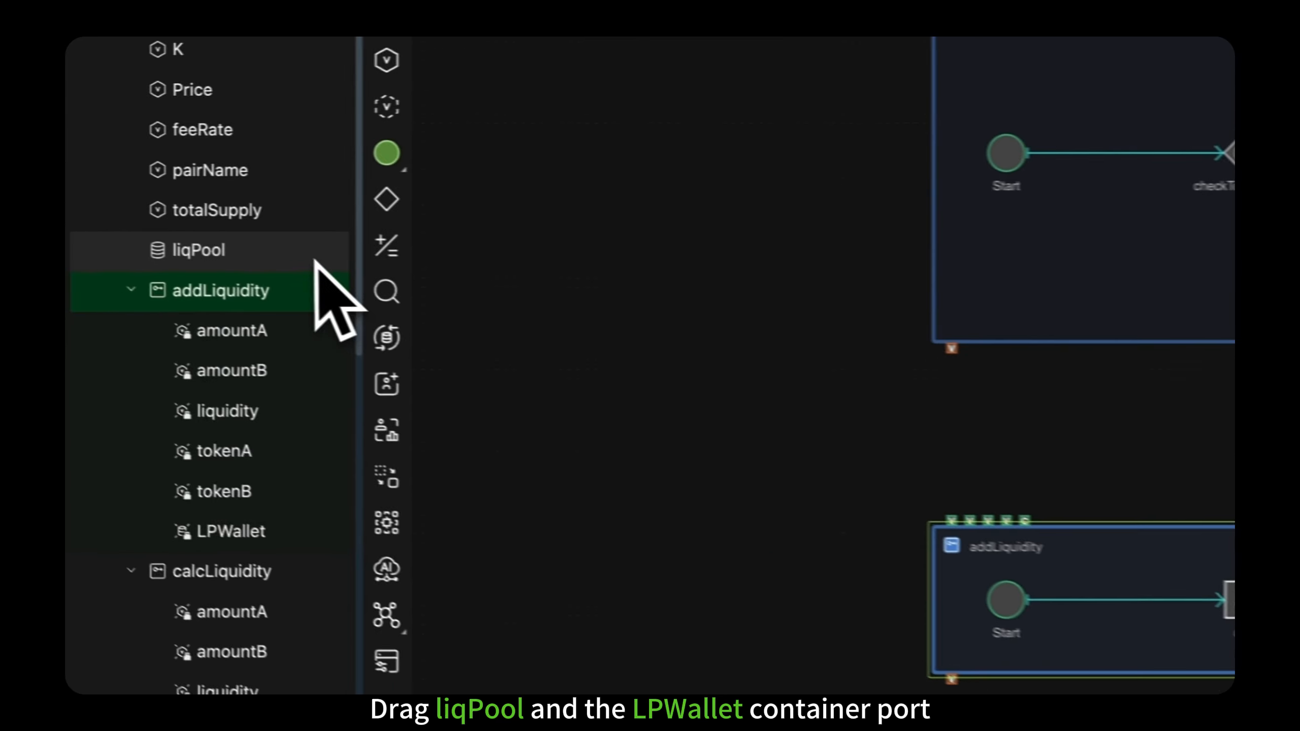
pyautogui.moveTo(316, 259); pyautogui.dragTo(891, 322)
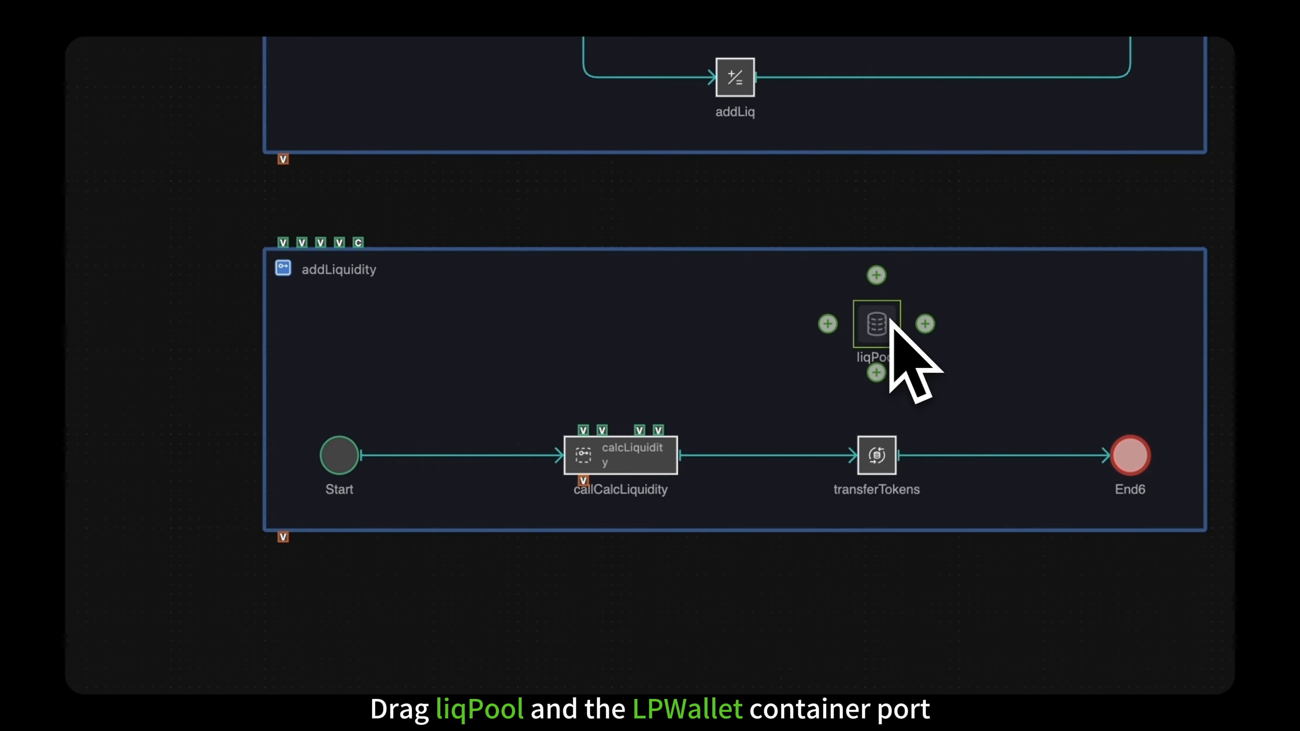
pyautogui.moveTo(198, 357); pyautogui.dragTo(698, 451)
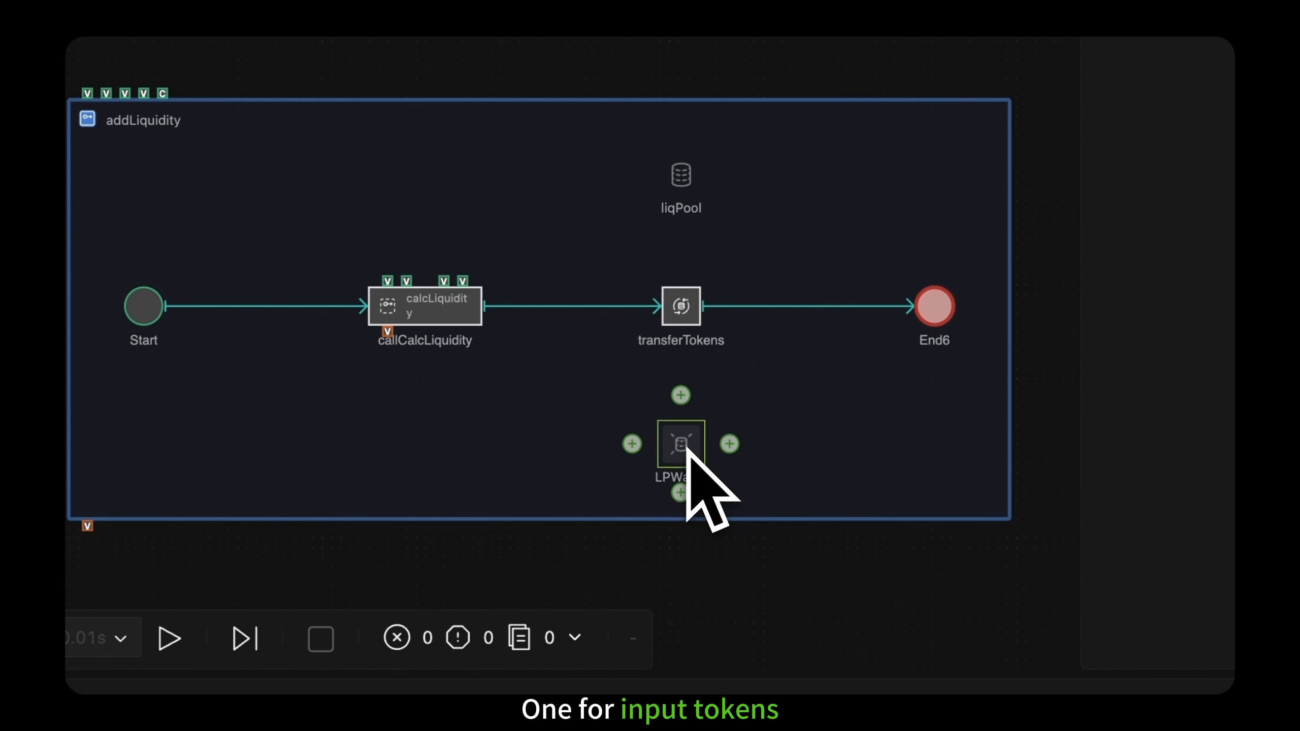
# Connect LPWallet to transferTokens and transferTokens to liqPool for the input token flow.
pyautogui.moveTo(729, 443); pyautogui.dragTo(701, 306)
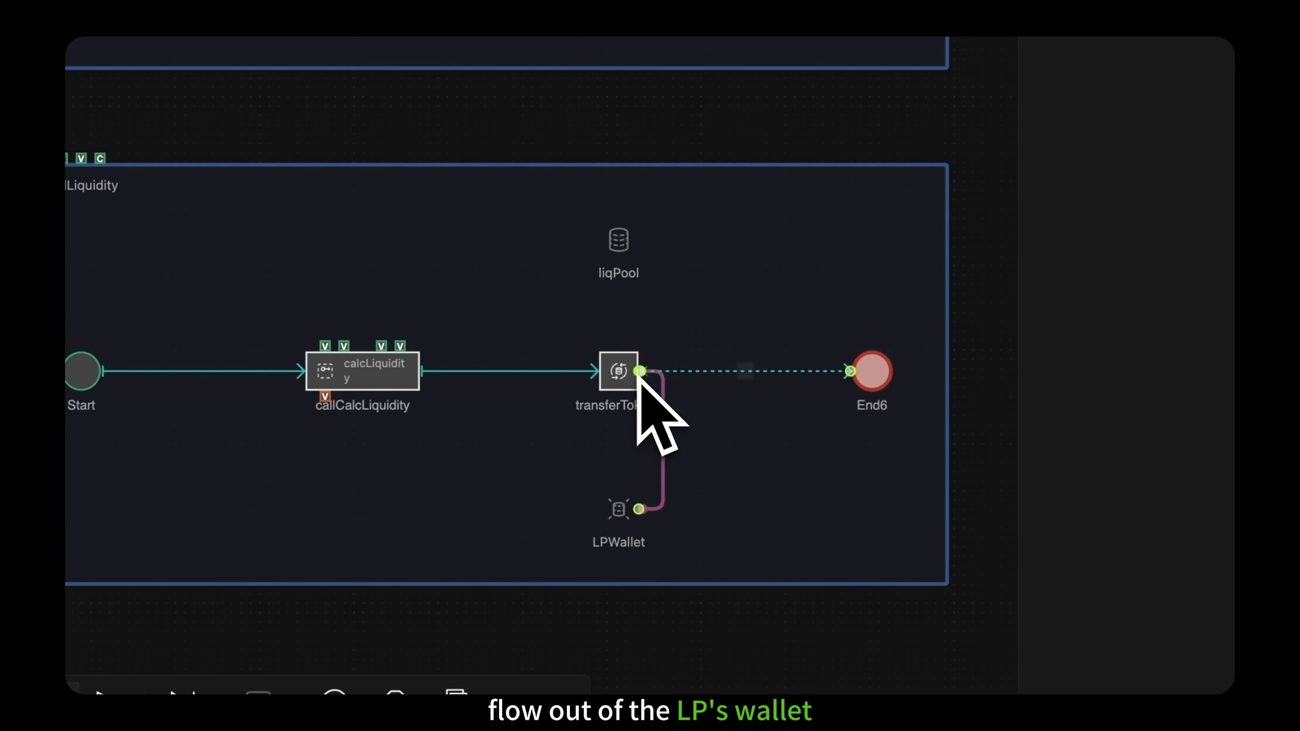
pyautogui.moveTo(667, 377)
pyautogui.moveTo(672, 376); pyautogui.dragTo(674, 283)
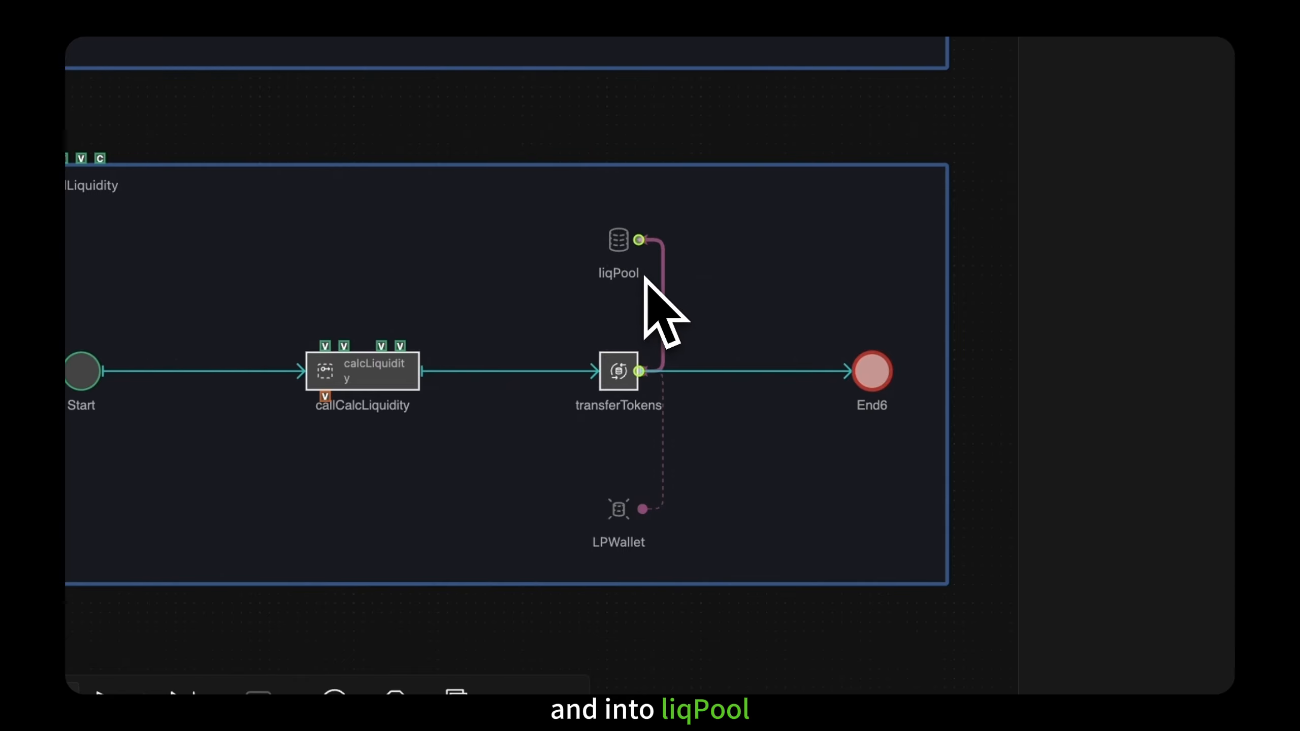
# Connect liqPool to transferTokens and transferTokens to LPWallet for the LP token flow, and set transferTokens' Exchange option to Yes.
pyautogui.moveTo(623, 251)
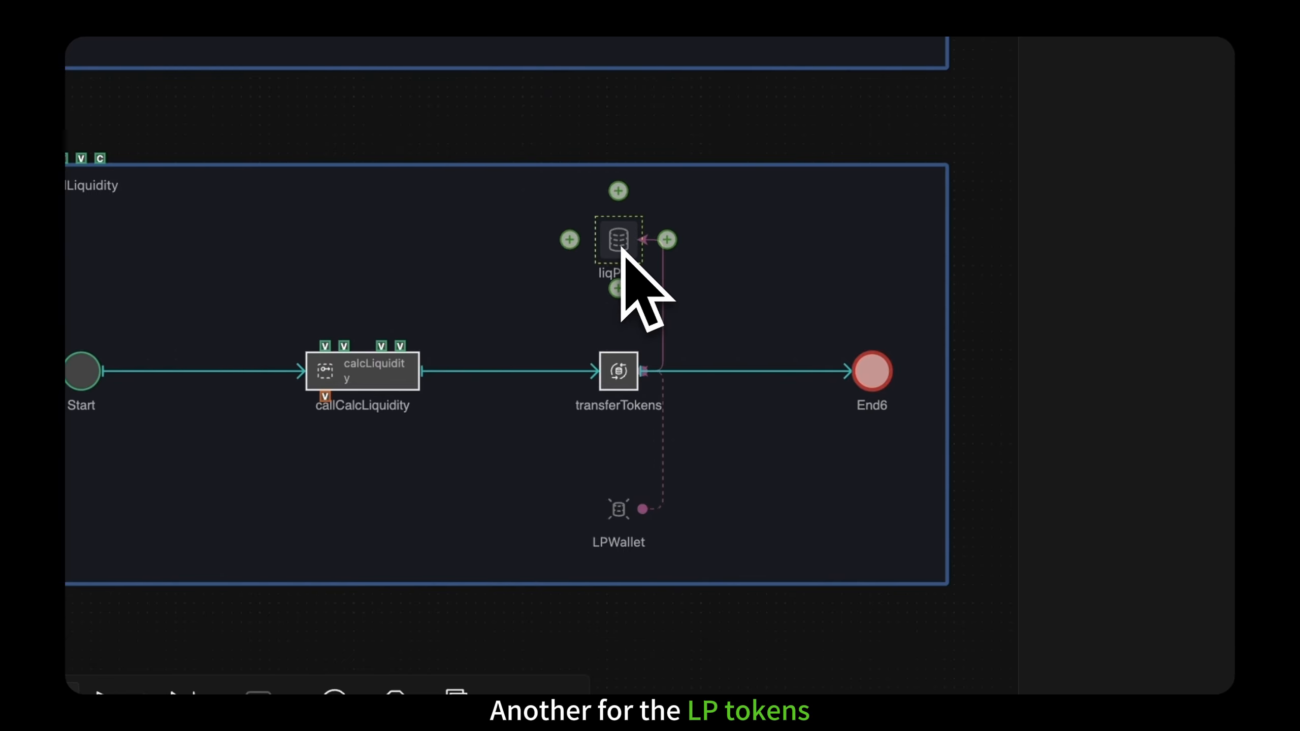
pyautogui.moveTo(621, 253); pyautogui.dragTo(654, 379)
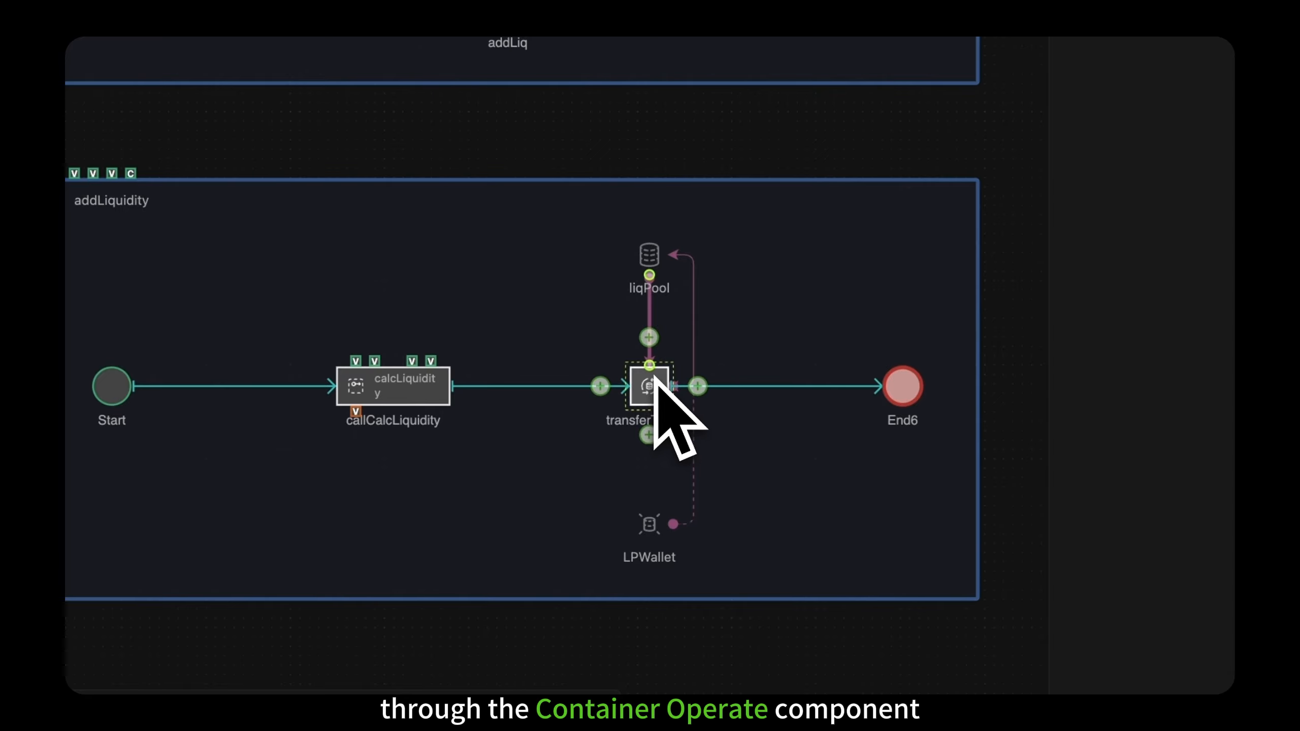
pyautogui.moveTo(650, 435); pyautogui.dragTo(653, 515)
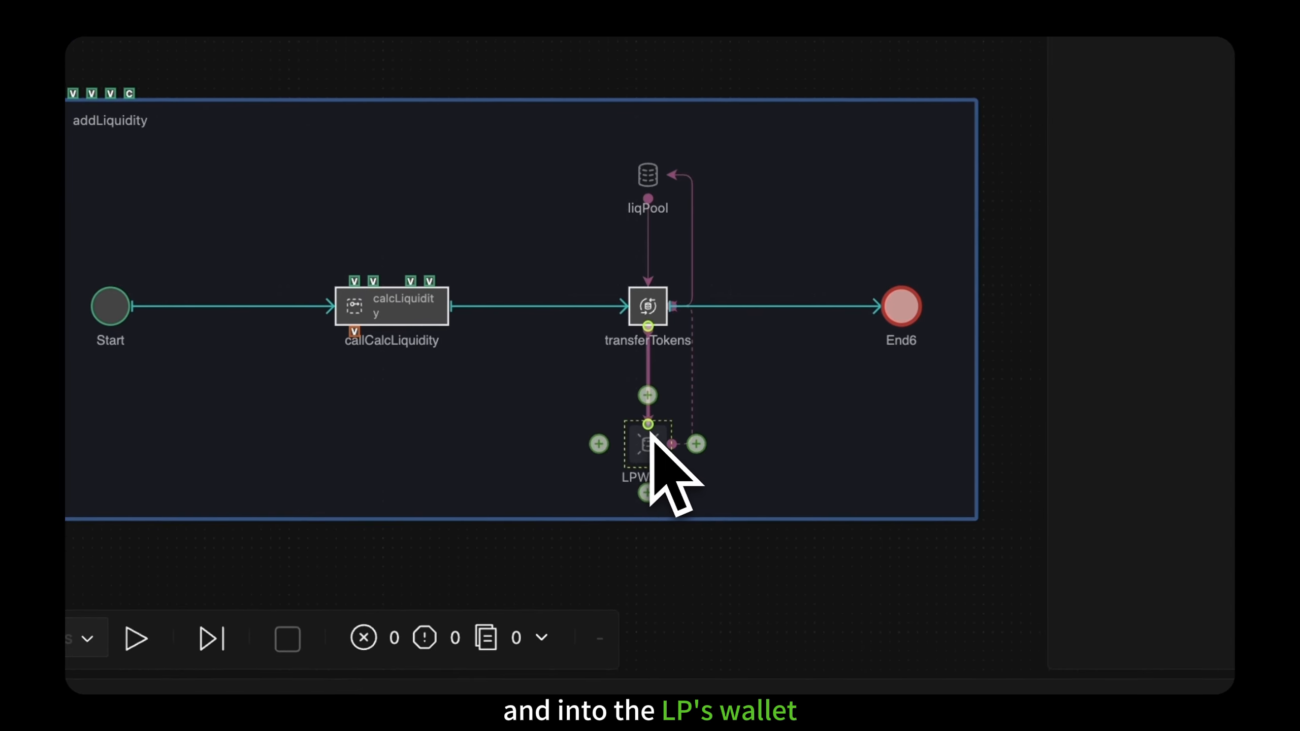
pyautogui.click(671, 503)
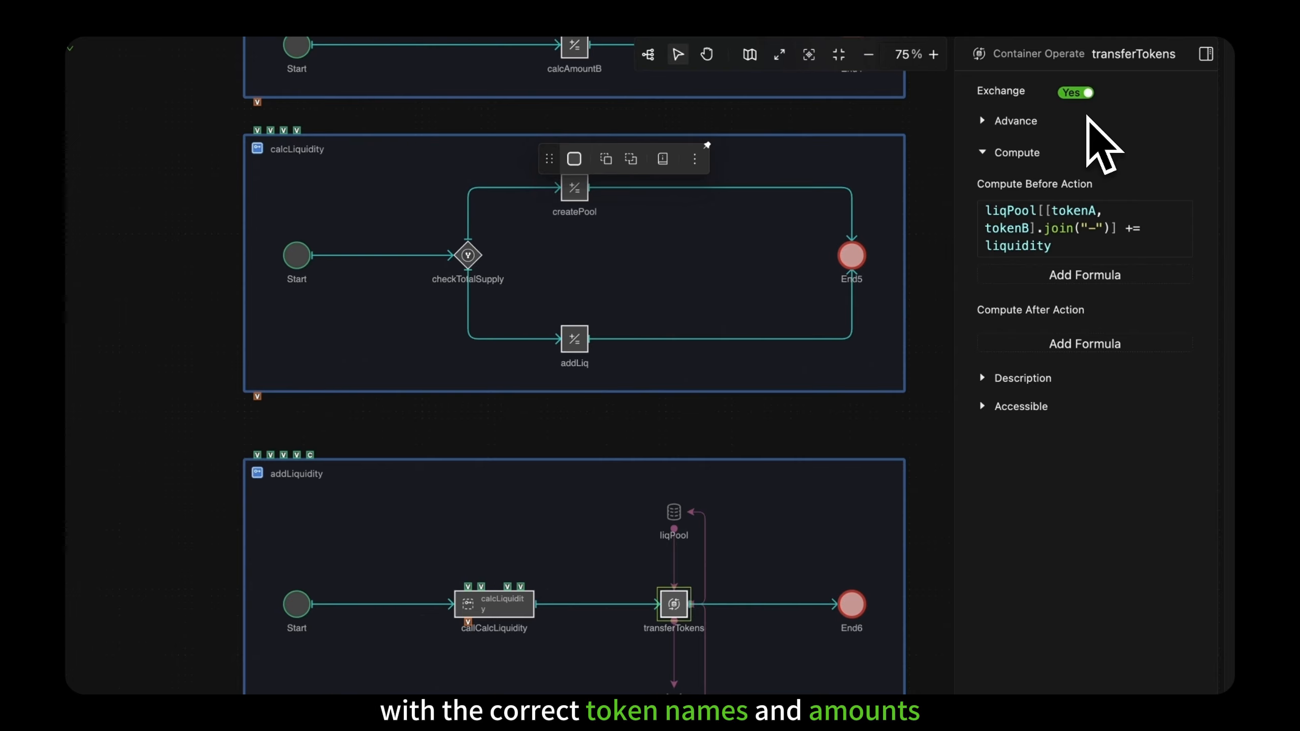
# On the LPWallet-to-transferTokens connector, add two operations: key tokenA with number amountA and key tokenB with number amountB.
pyautogui.click(708, 669)
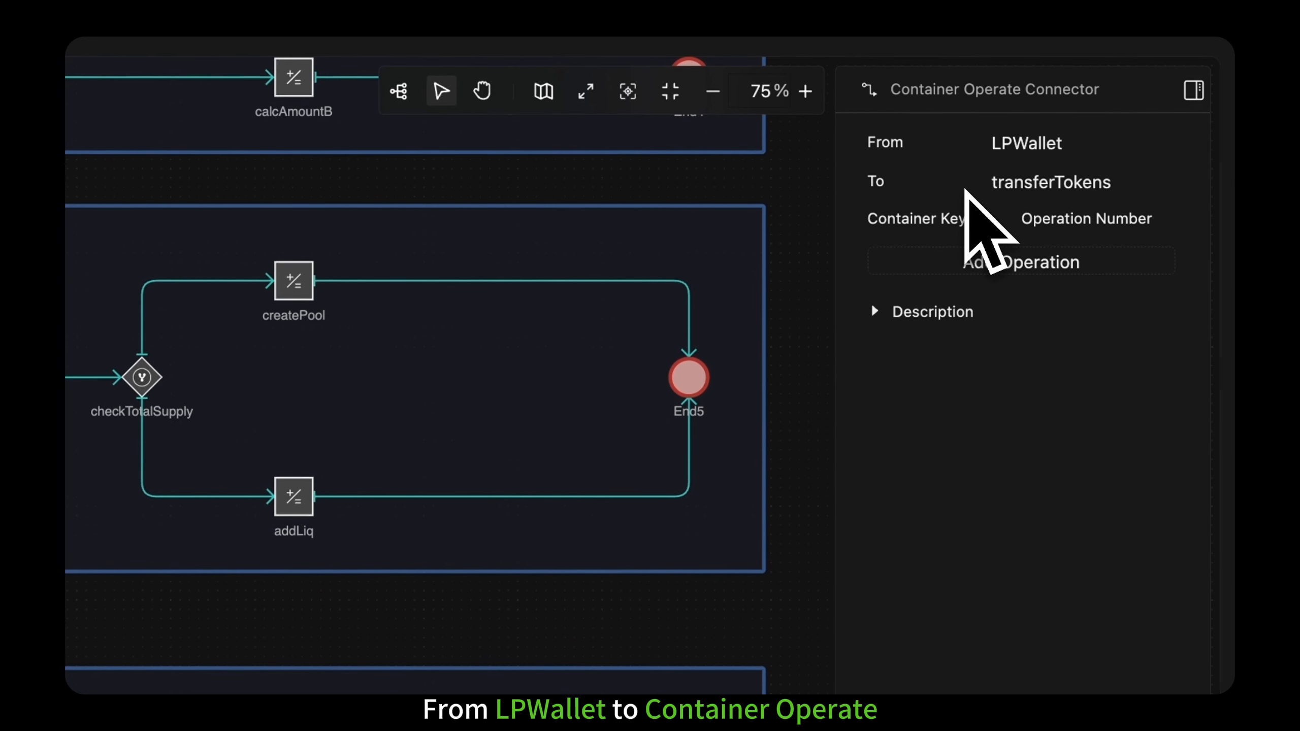
pyautogui.click(978, 266)
pyautogui.click(977, 296)
pyautogui.click(962, 254)
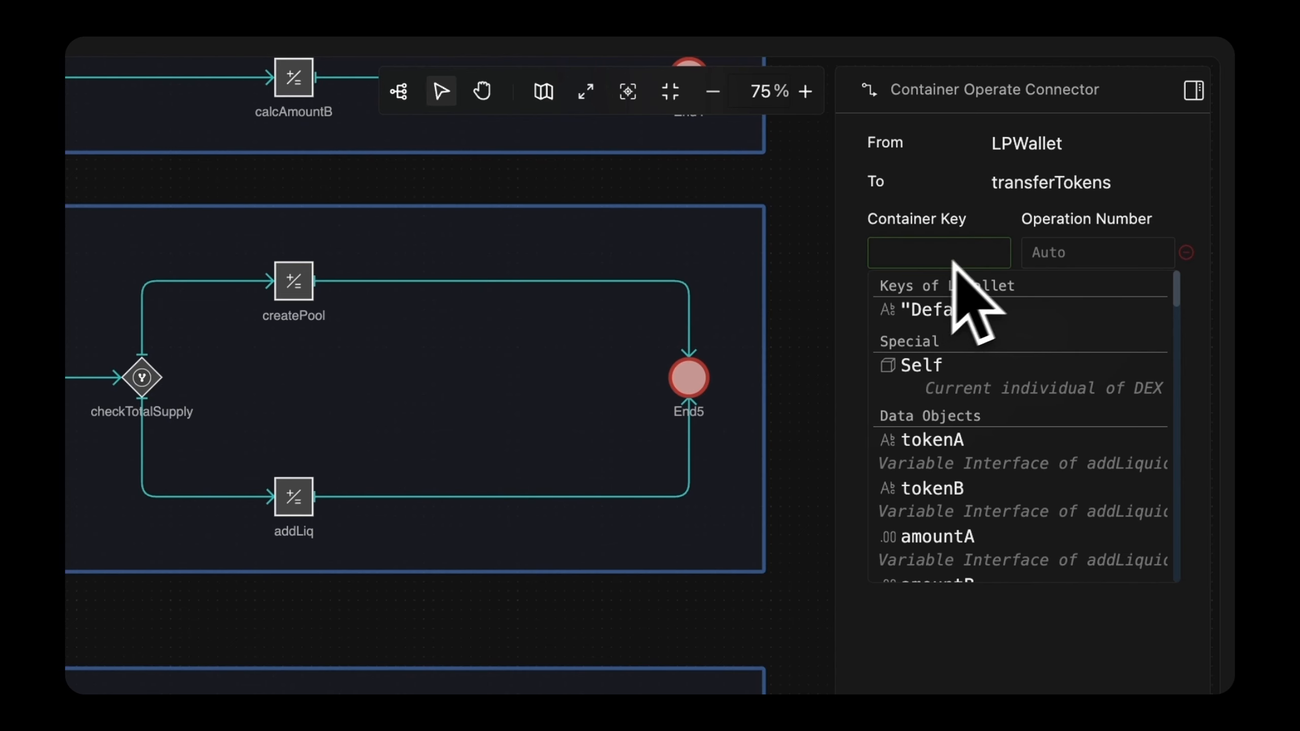
pyautogui.click(963, 482)
pyautogui.click(1120, 251)
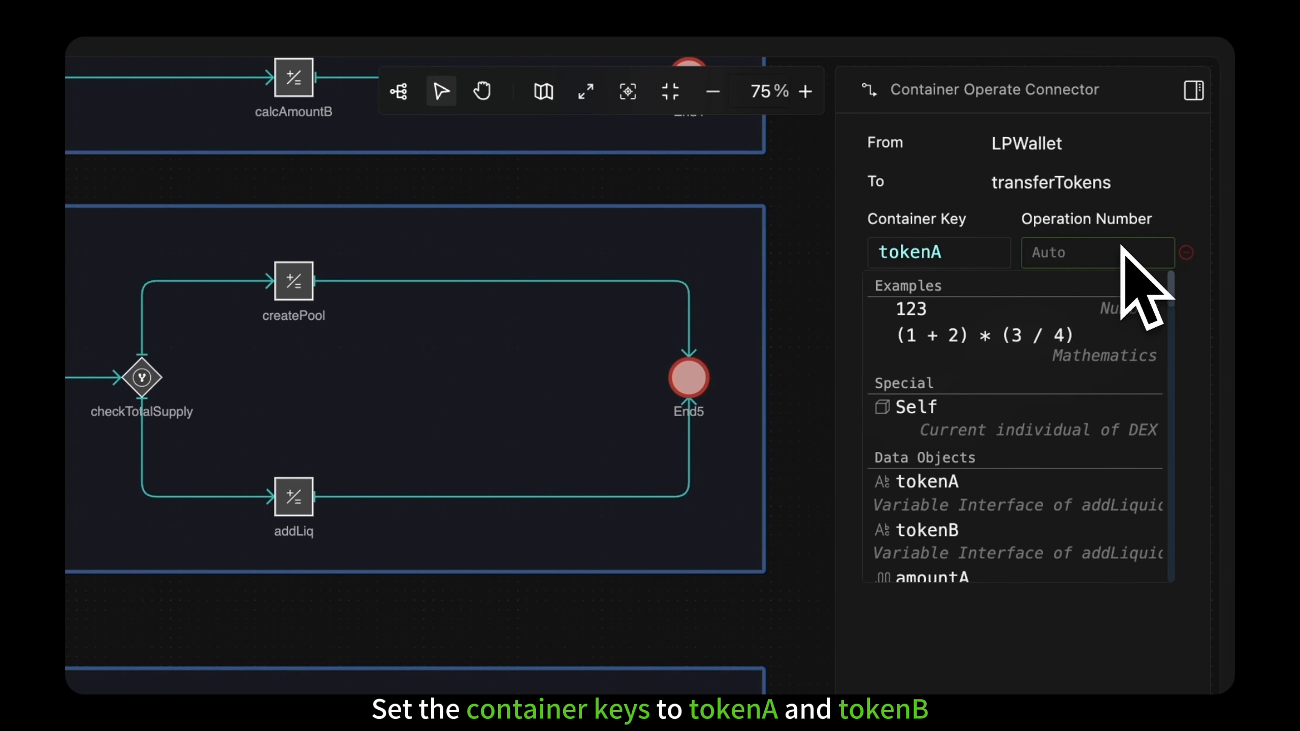
pyautogui.click(933, 576)
pyautogui.click(949, 292)
pyautogui.click(1010, 526)
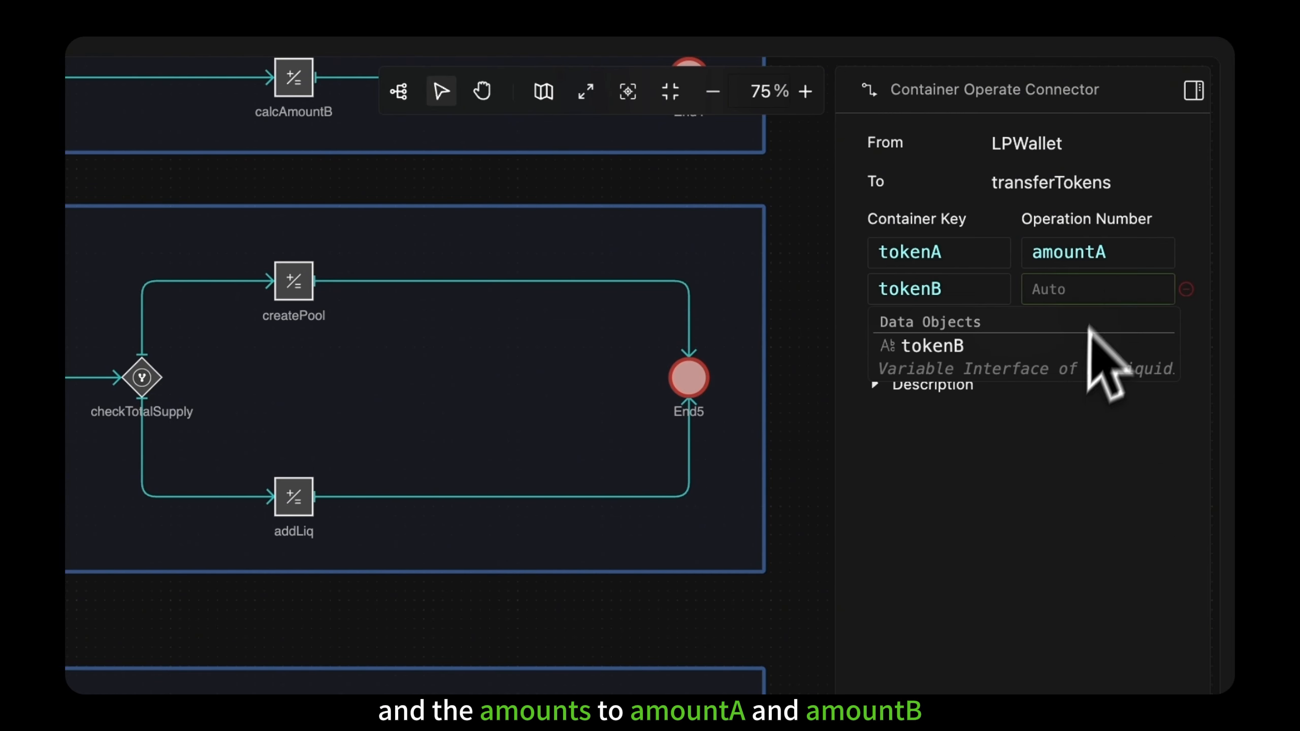
pyautogui.click(1096, 290)
pyautogui.write('a')
pyautogui.click(1088, 389)
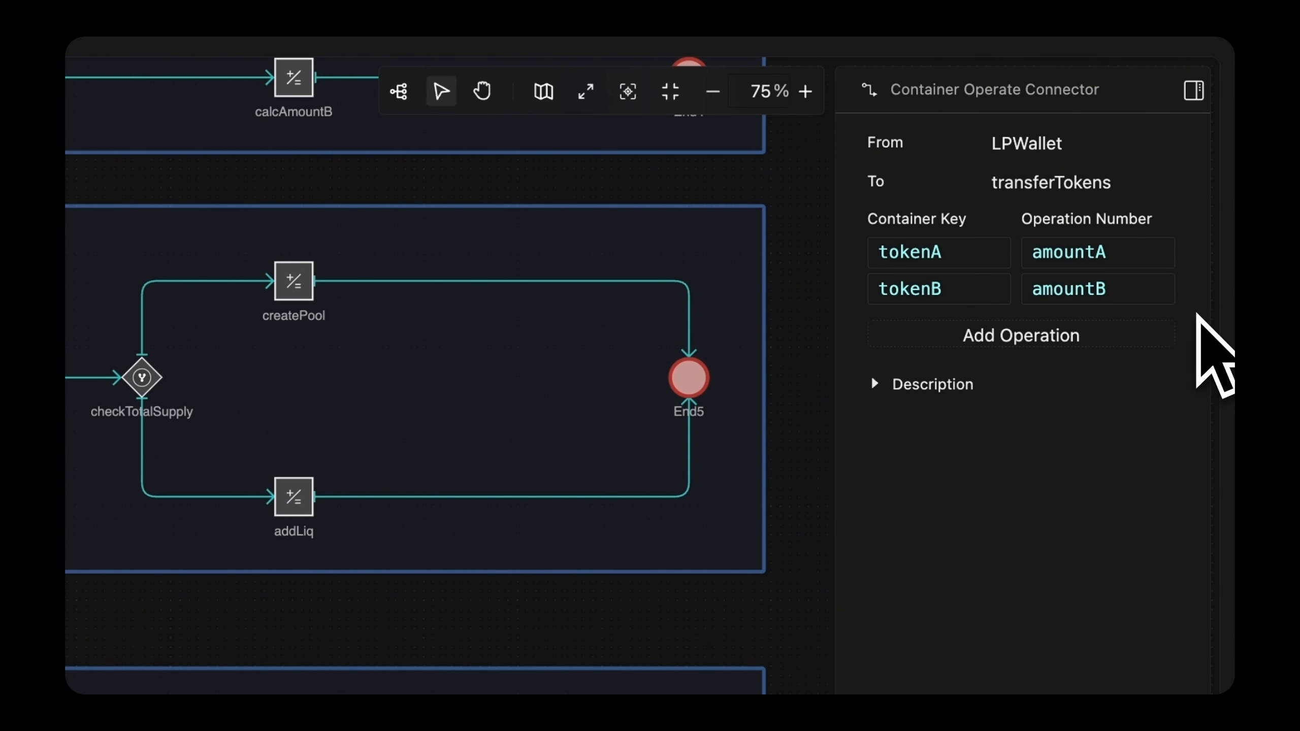
# On the transferTokens-to-liqPool connector, add two operations with keys tokenA and tokenB, leaving both operation numbers at Auto.
pyautogui.click(518, 500)
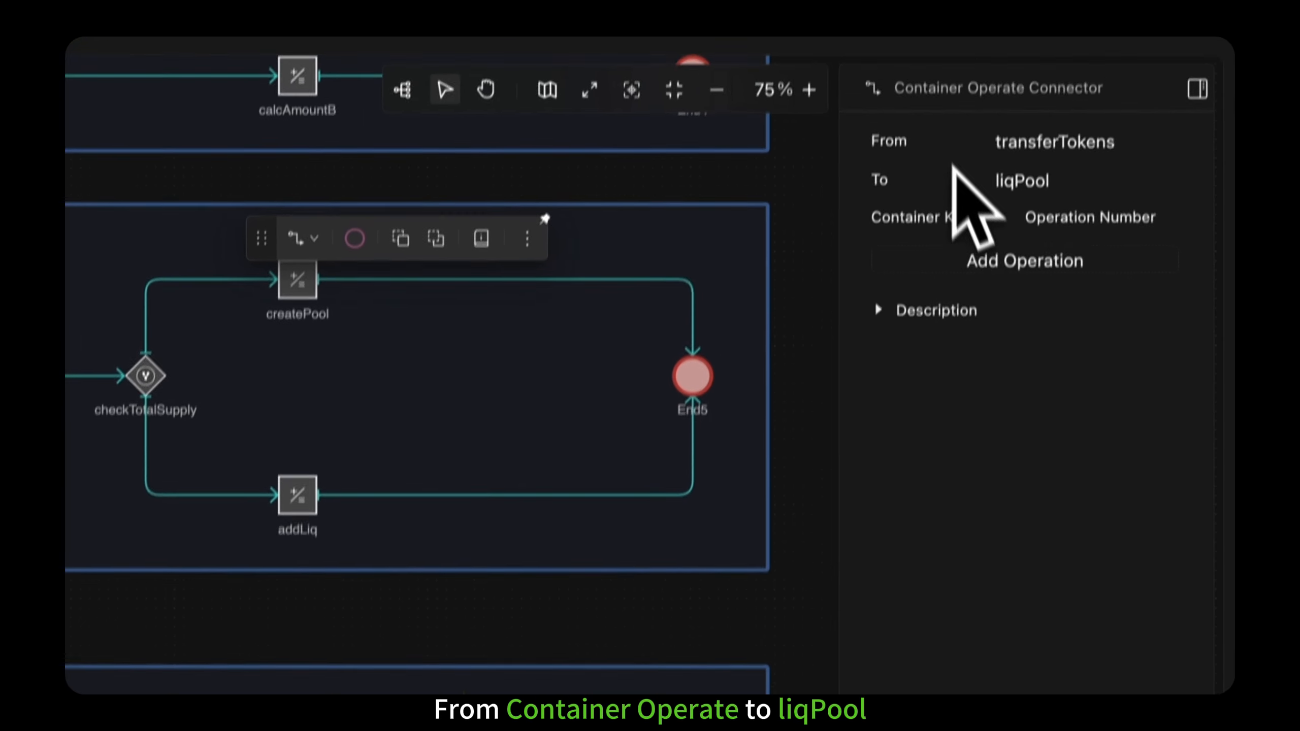
pyautogui.click(1025, 261)
pyautogui.click(1018, 332)
pyautogui.click(969, 321)
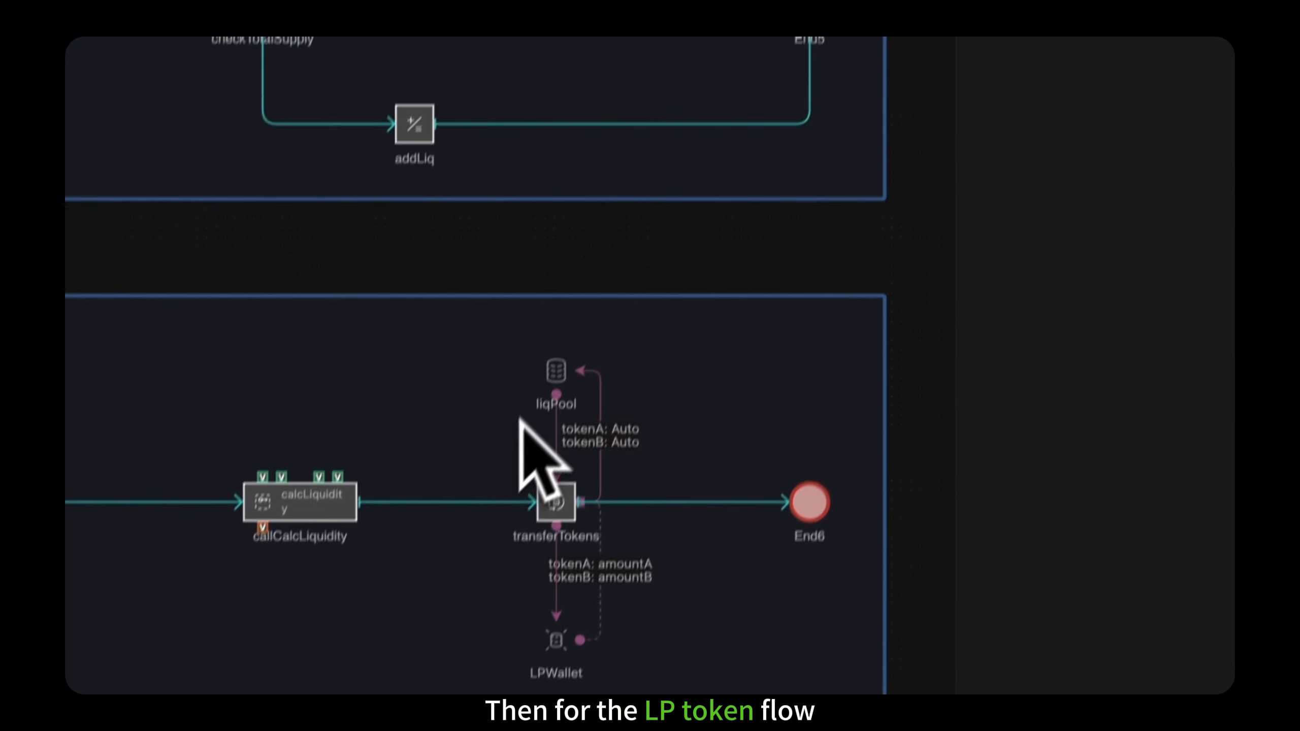
# On the liqPool-to-transferTokens connector, add an operation with key [tokenA, tokenB].join("-") and number liquidity.
pyautogui.click(557, 448)
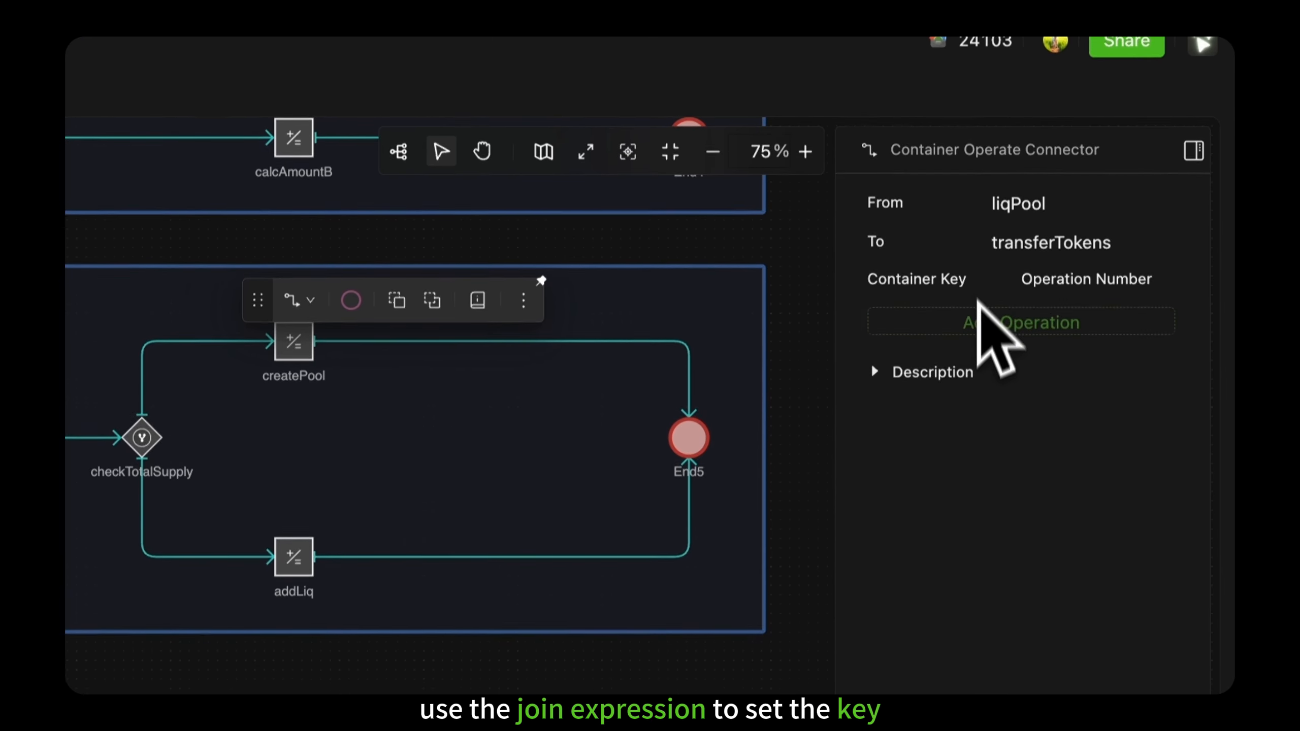
pyautogui.click(981, 320)
pyautogui.write('[tokenA, tokenB].join("-")')
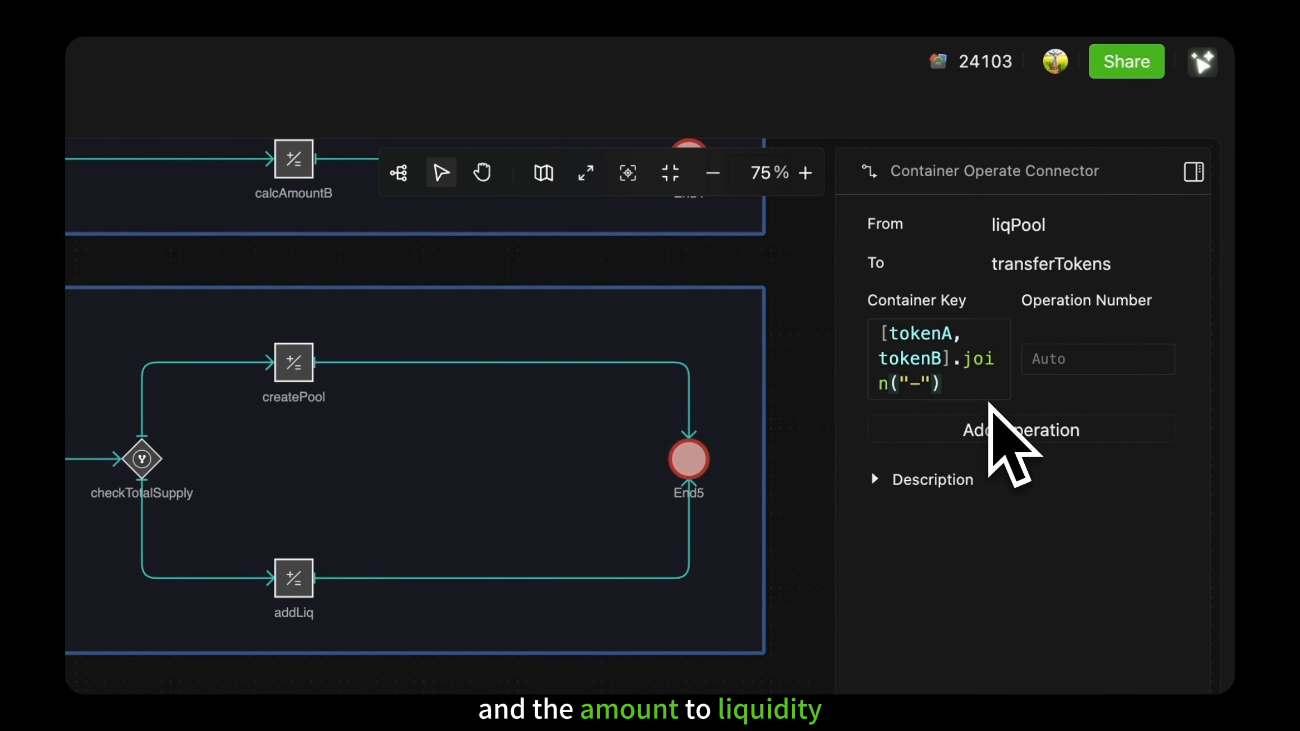
pyautogui.click(1100, 365)
pyautogui.write('liquidity')
pyautogui.click(1135, 608)
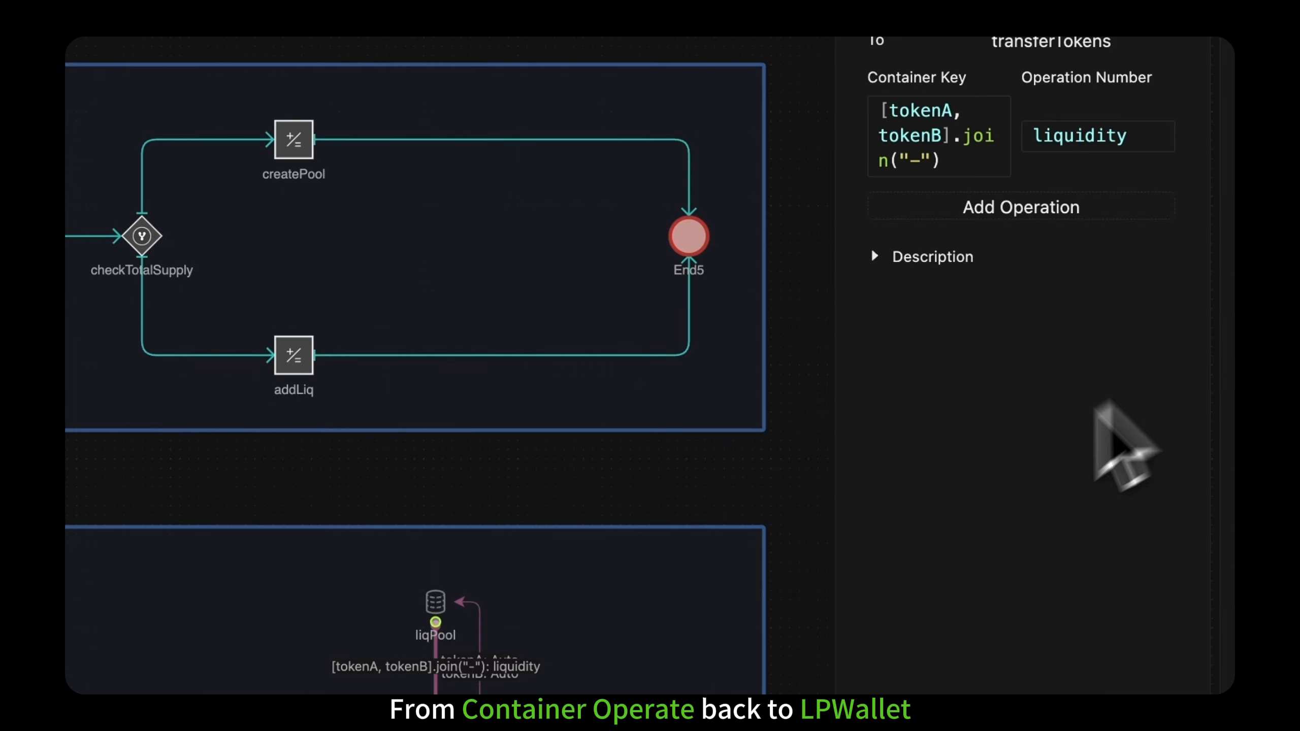
# On the transferTokens-to-LPWallet connector, add an operation with key [tokenA, tokenB].join("-") and its number left at Auto.
pyautogui.click(488, 564)
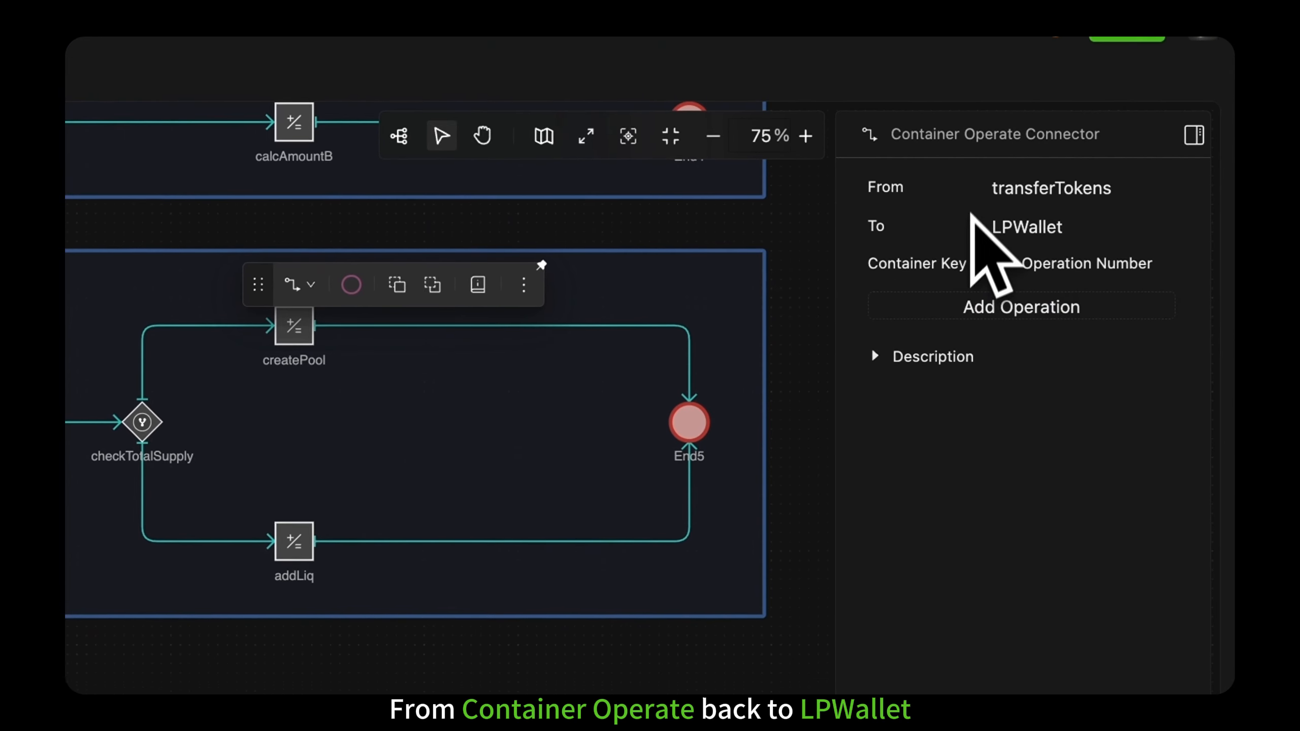
pyautogui.click(988, 308)
pyautogui.write('[tokenA, tokenB].join("-")')
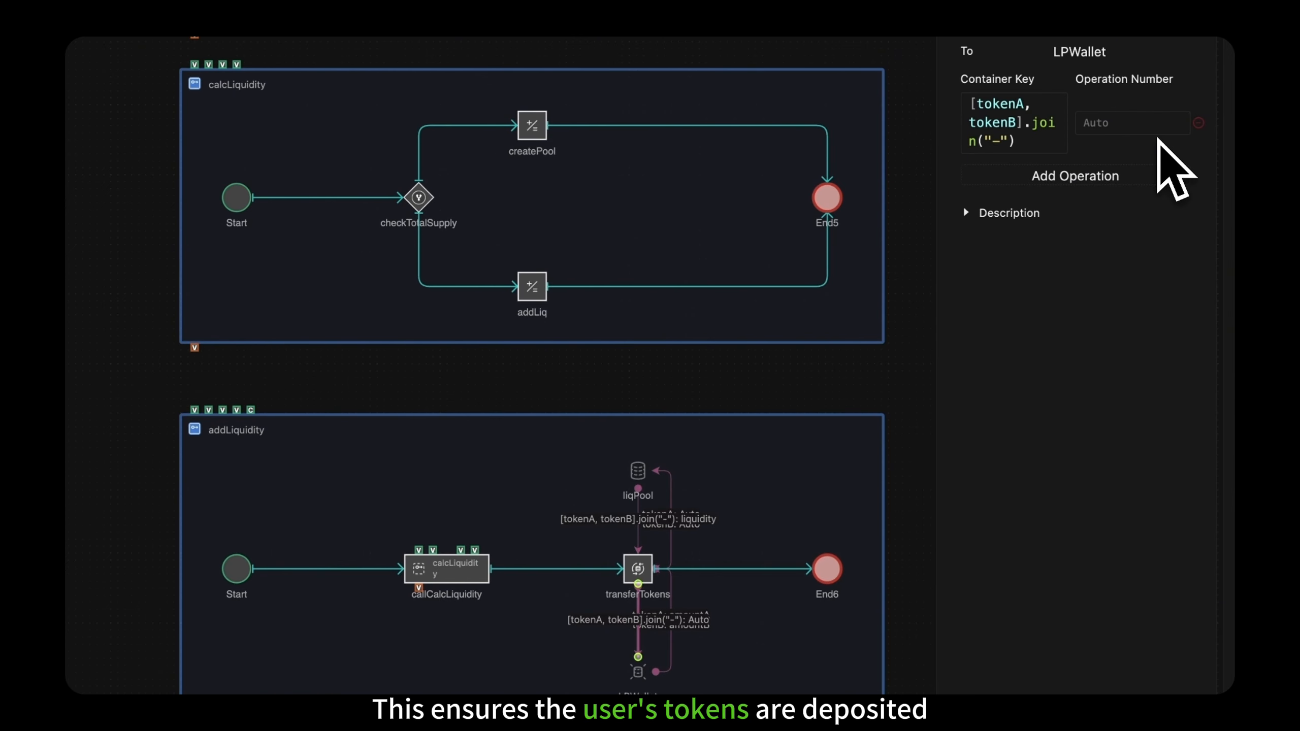
# Move the overlapping connector labels around transferTokens apart, with the join-key labels on one side and the tokenA and tokenB labels on the other.
pyautogui.moveTo(635, 523); pyautogui.dragTo(597, 513)
pyautogui.click(685, 525)
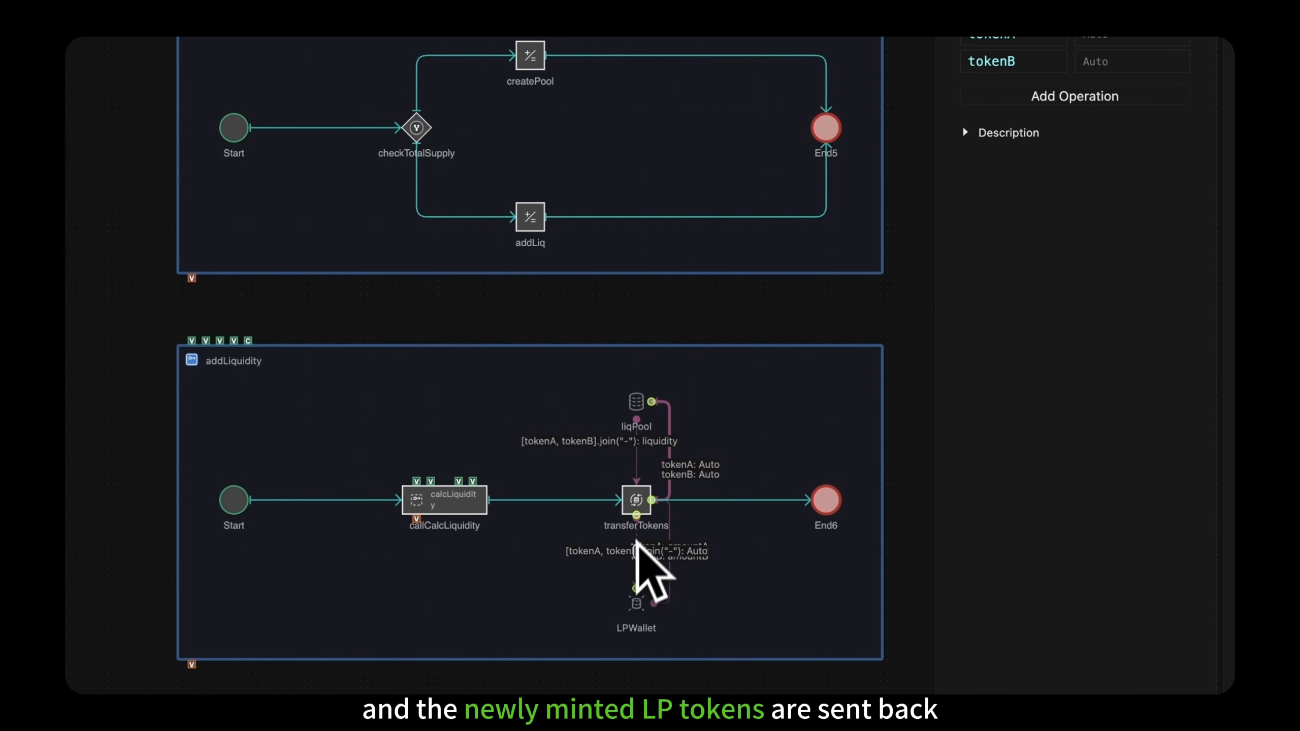
pyautogui.click(694, 576)
pyautogui.moveTo(640, 552); pyautogui.dragTo(594, 547)
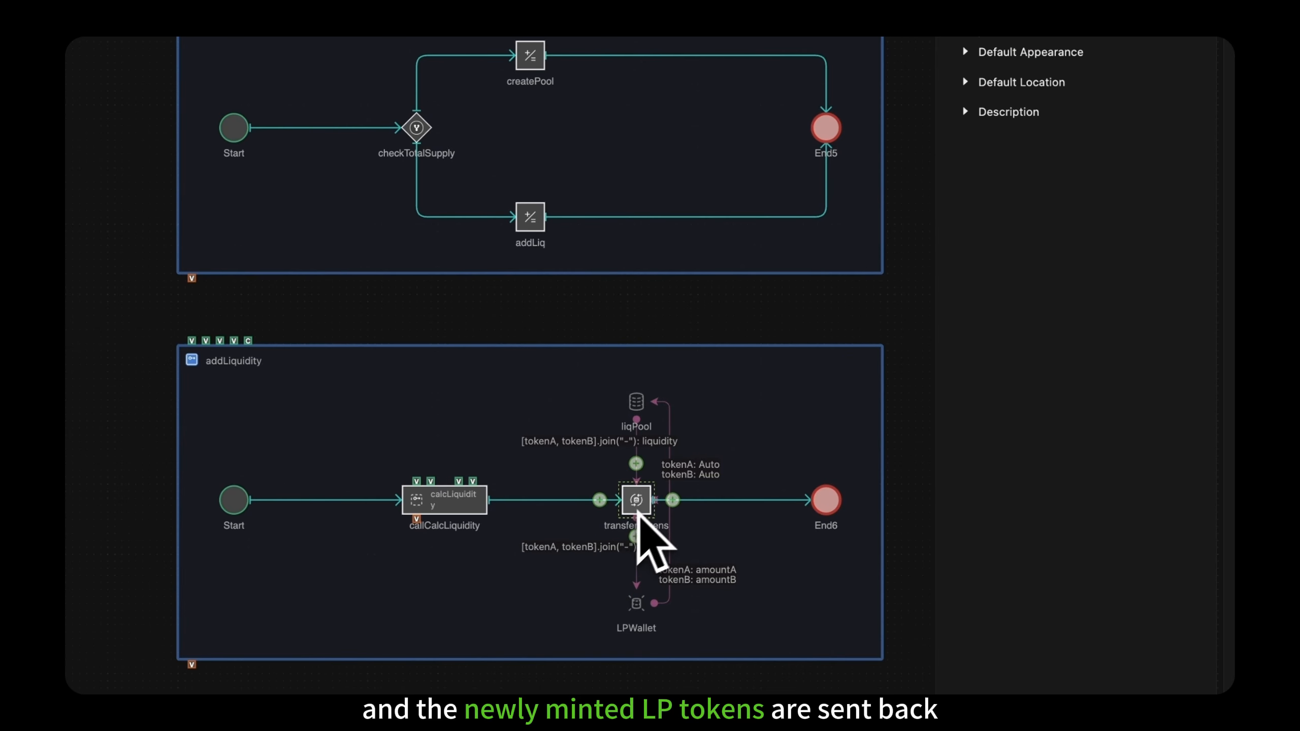
# Add the formula totalSupply += liquidity to the transferTokens step's Compute After Action.
pyautogui.click(642, 506)
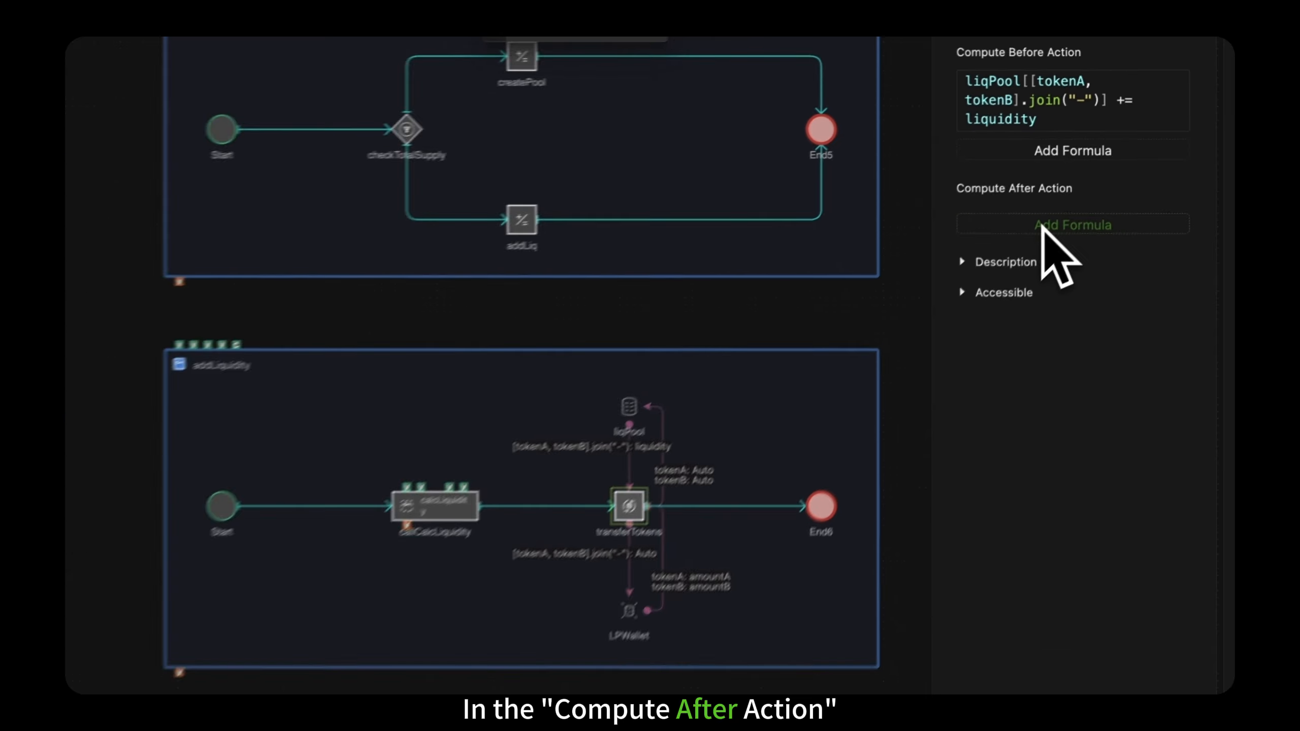
pyautogui.click(1045, 222)
pyautogui.write('totalSupply += liquidity')
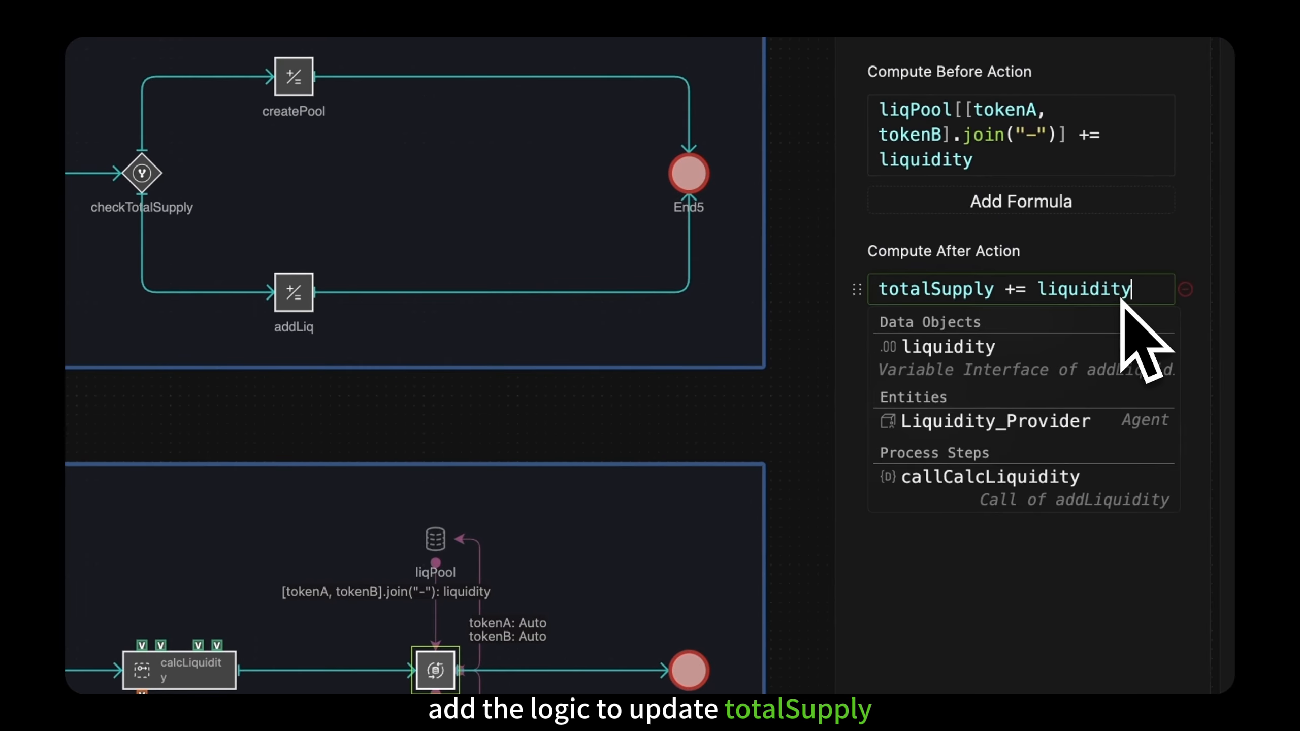
pyautogui.click(1117, 347)
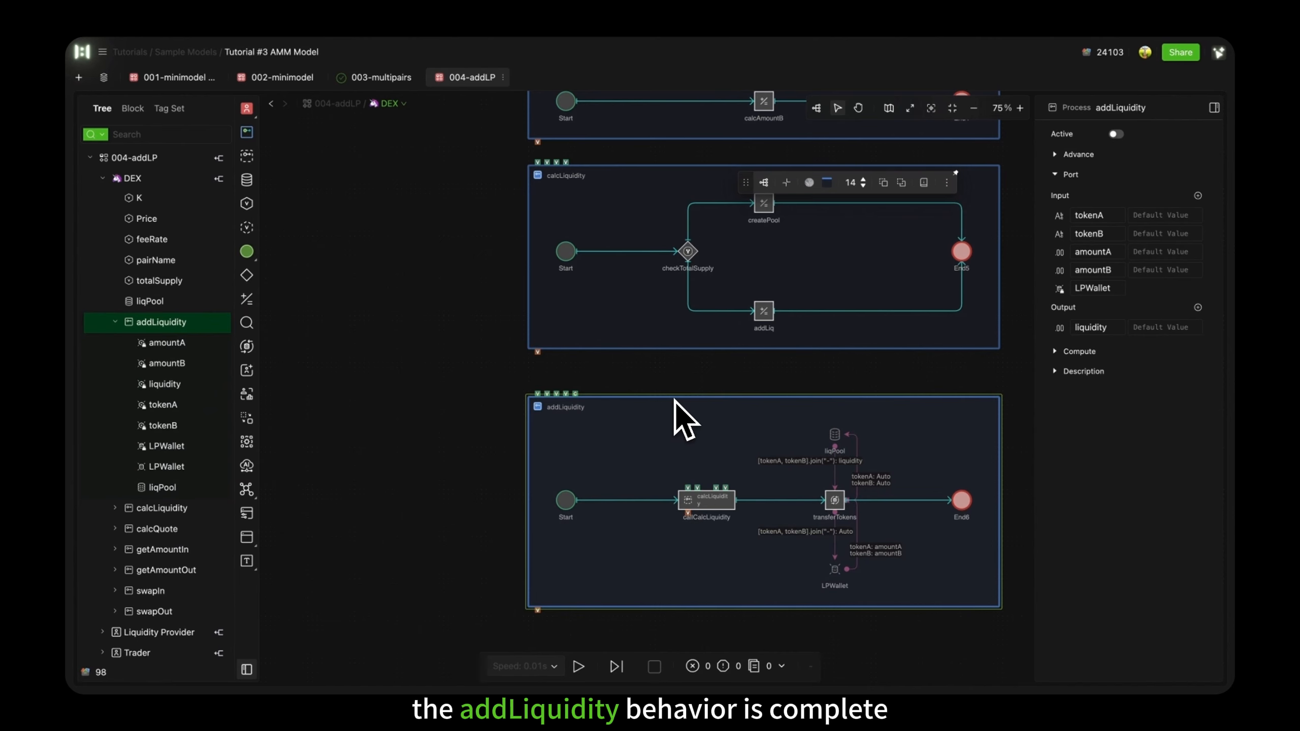
# Back in the model overview, set the Liquidity Provider agent's type to Population with an initial number of 3.
pyautogui.click(192, 181)
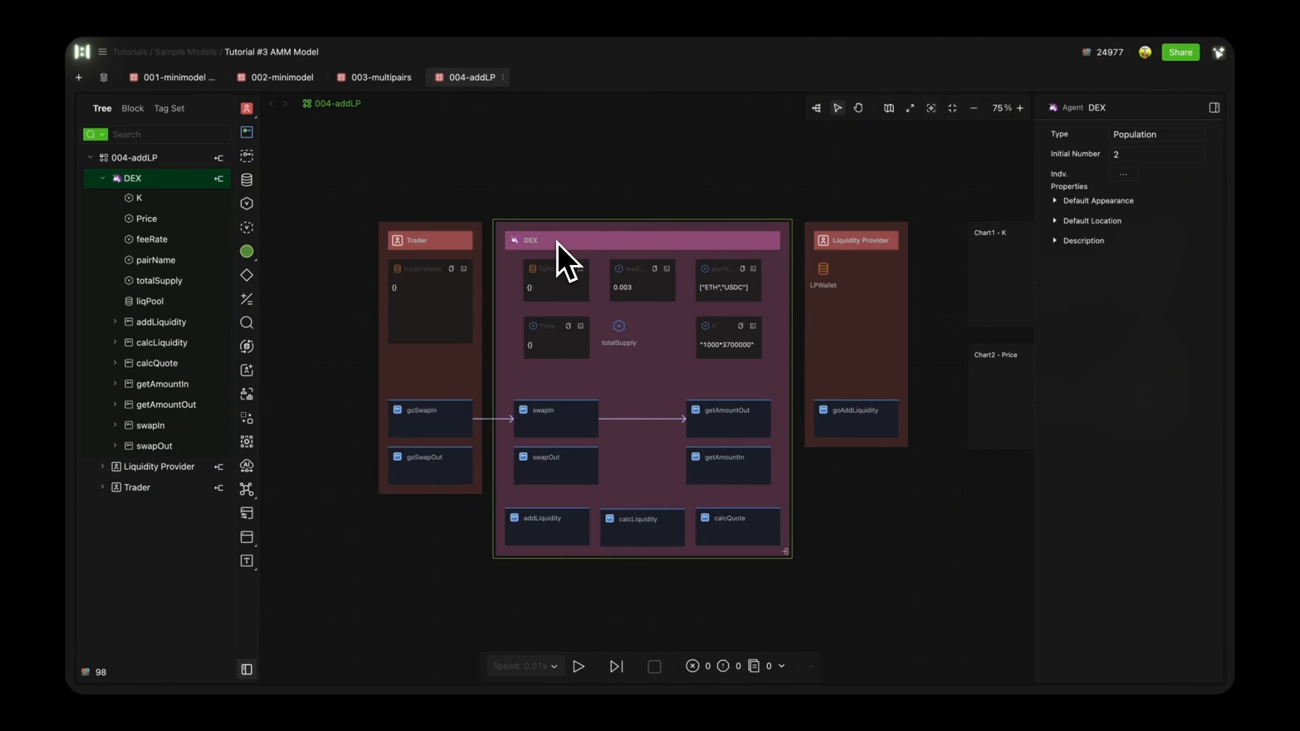
pyautogui.click(828, 237)
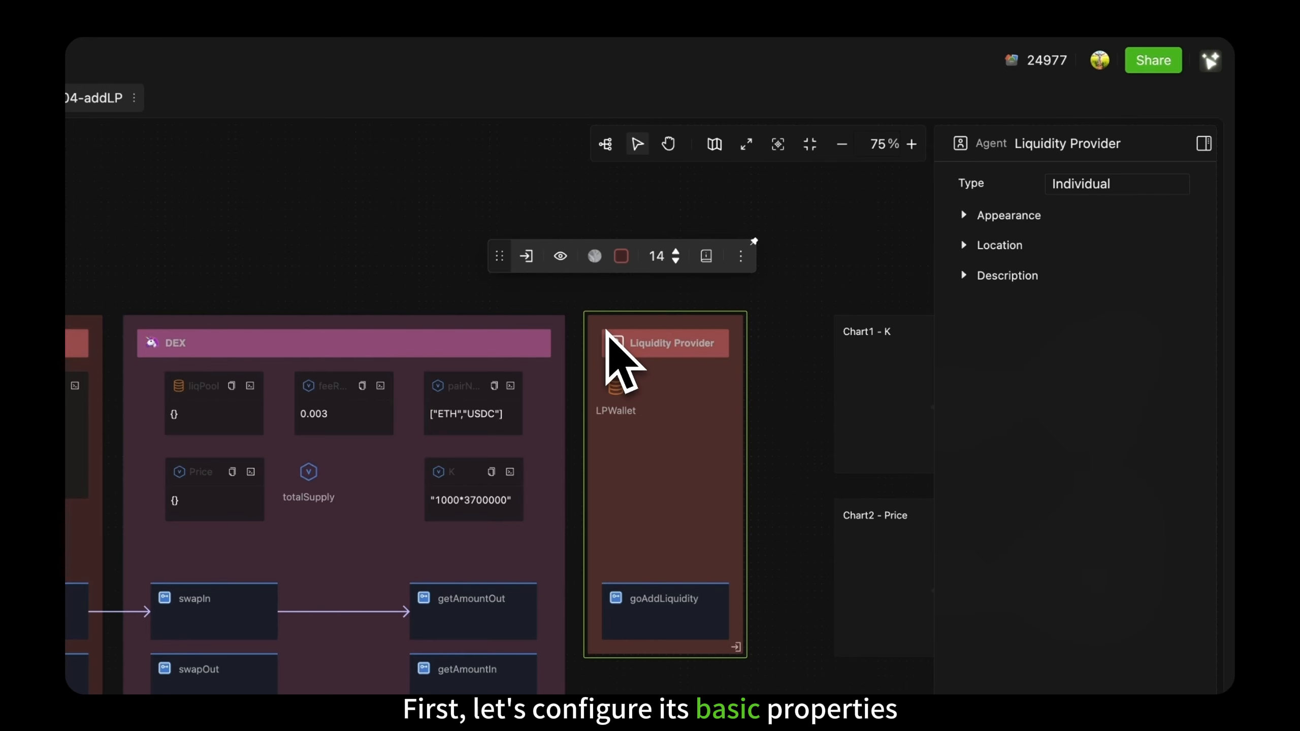
pyautogui.click(1126, 184)
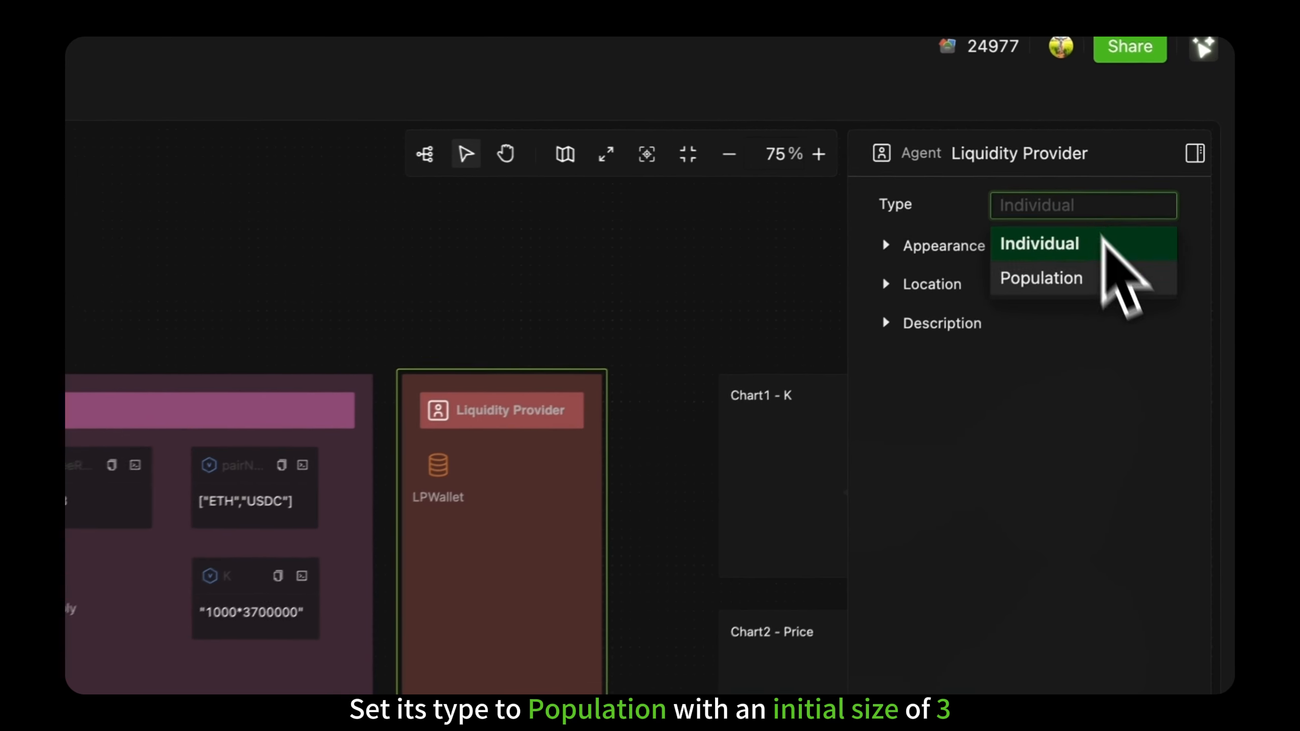
pyautogui.click(1142, 240)
pyautogui.click(1181, 211)
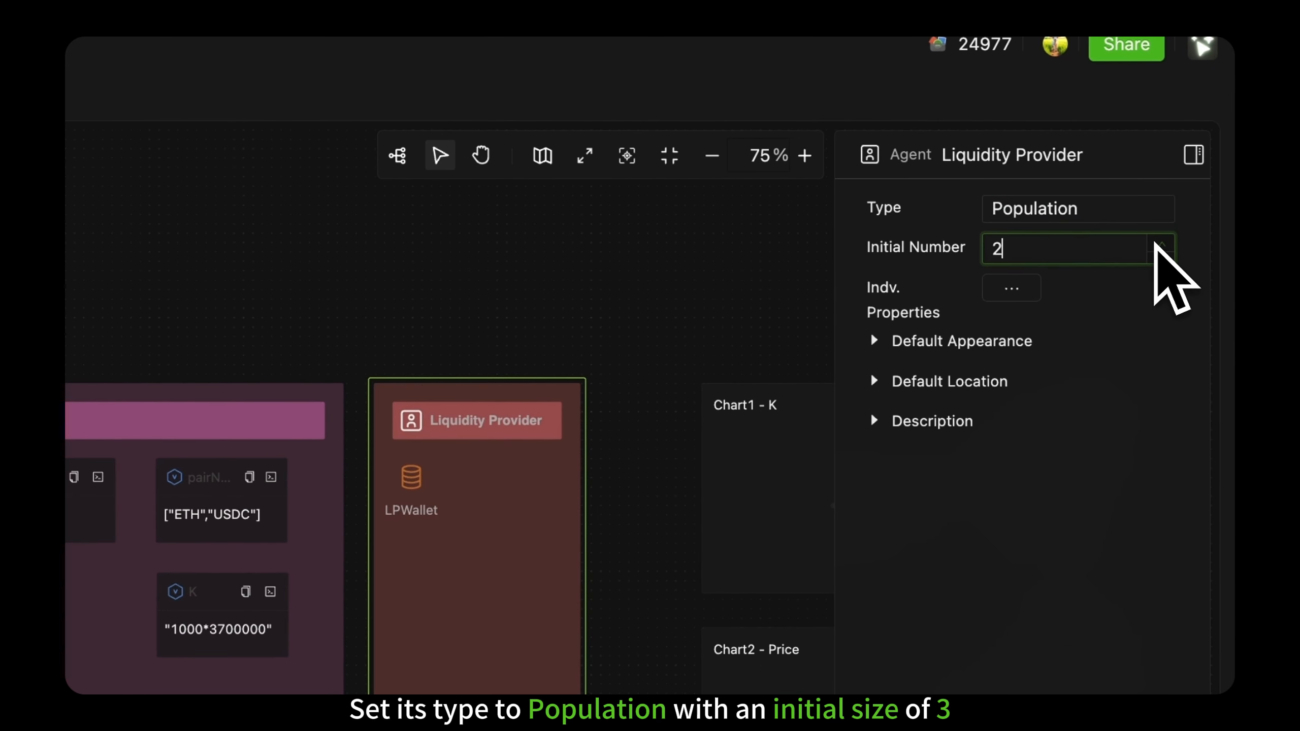
pyautogui.click(1161, 244)
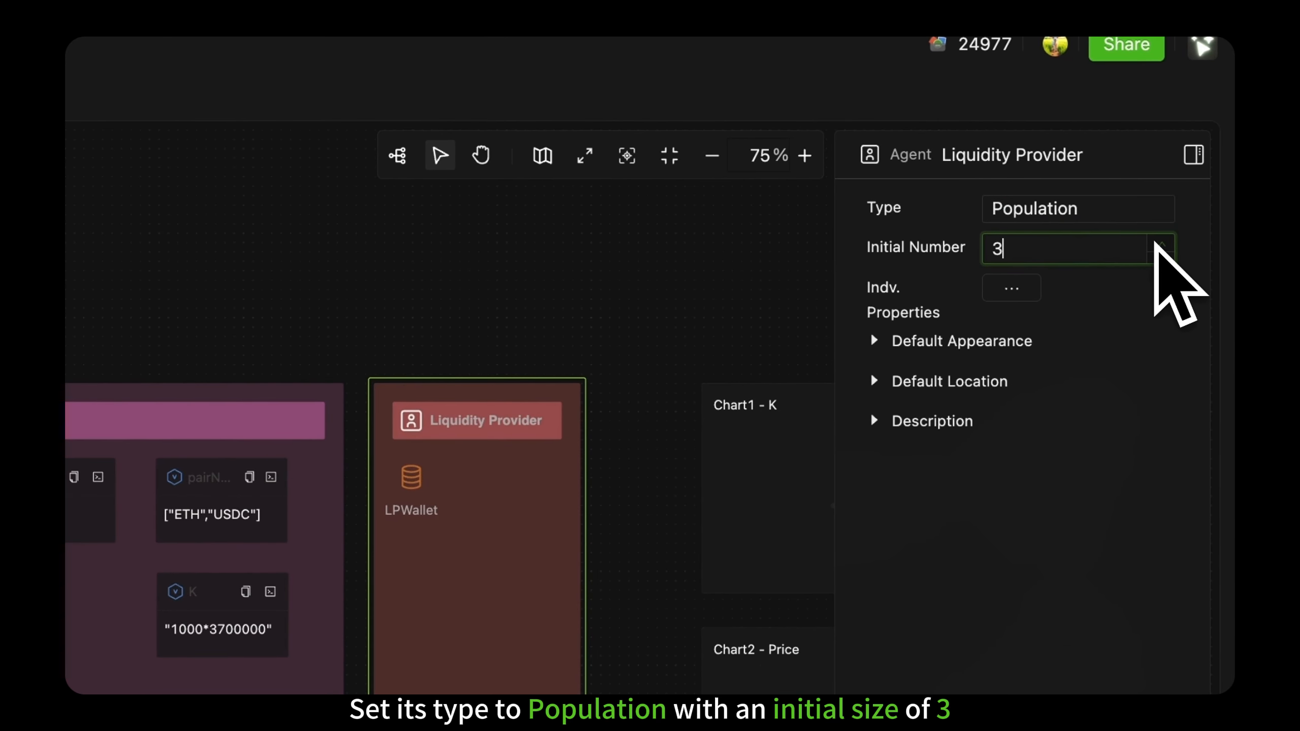
# Switch the Liquidity Provider's LPWallet container to monitor display and resize it to span the agent's width.
pyautogui.click(417, 484)
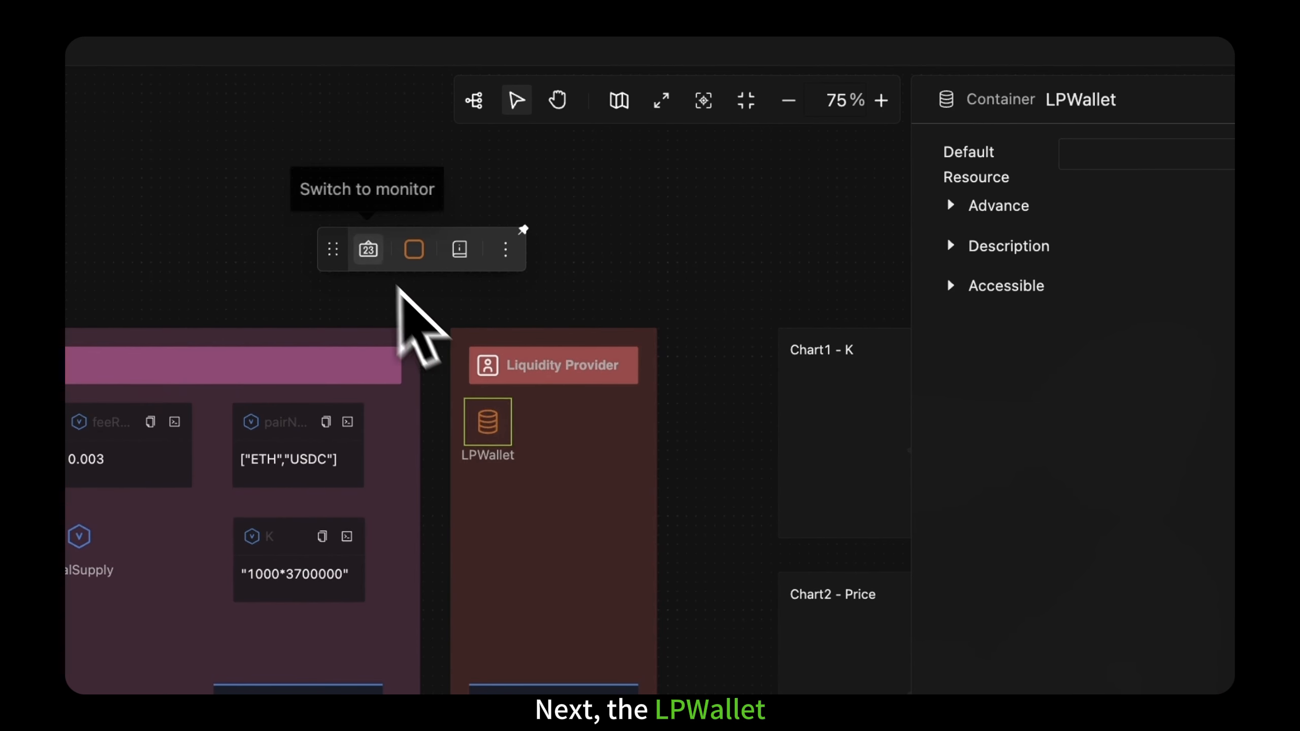
pyautogui.click(368, 249)
pyautogui.moveTo(602, 490); pyautogui.dragTo(635, 484)
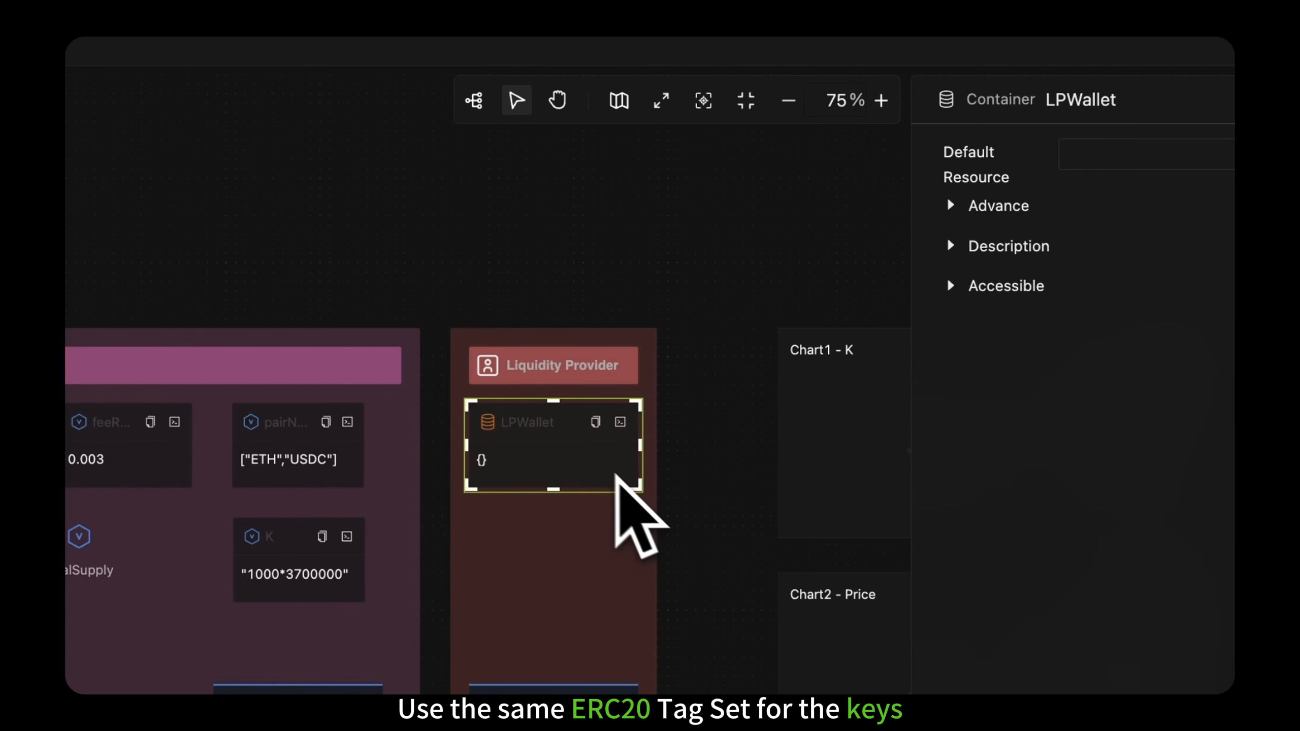
# Give LPWallet the batch keys ERC20 and ProductJoin(ERC20, ERC20, sep="-"), and allow negative amounts.
pyautogui.click(951, 205)
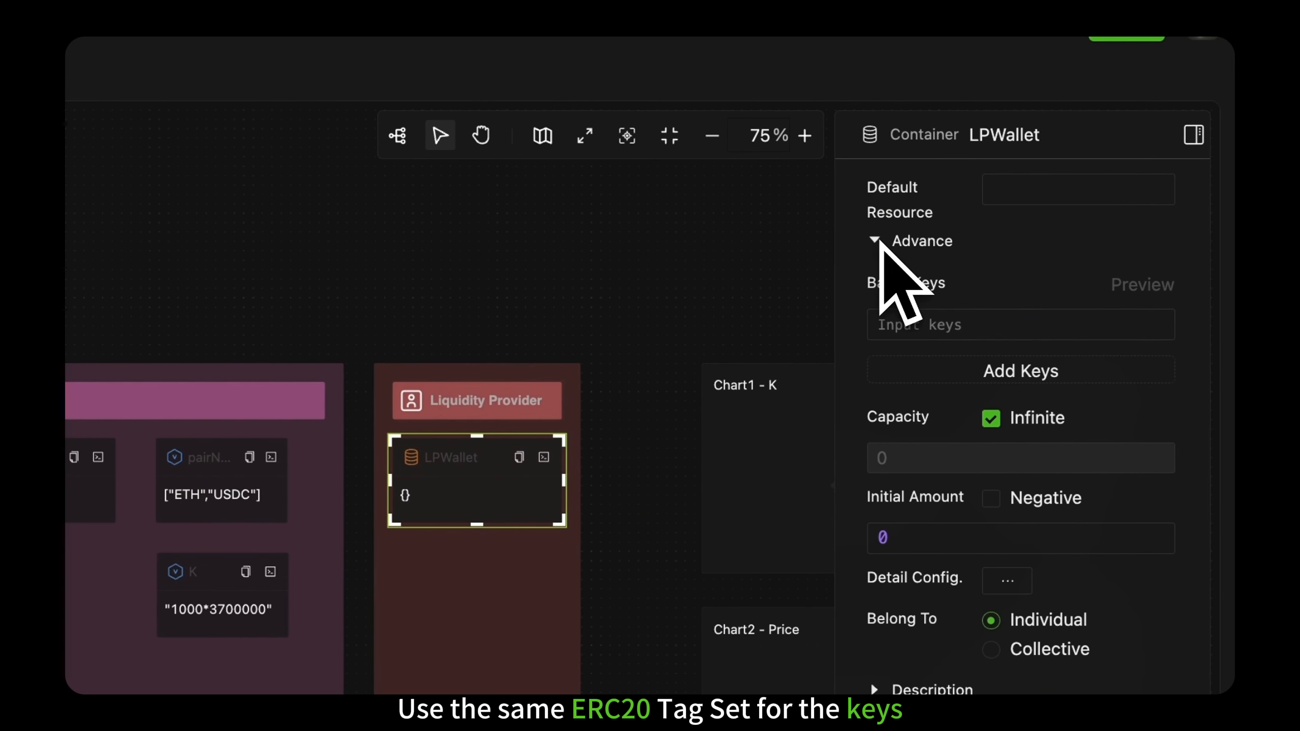
pyautogui.write('ERC20')
pyautogui.click(973, 376)
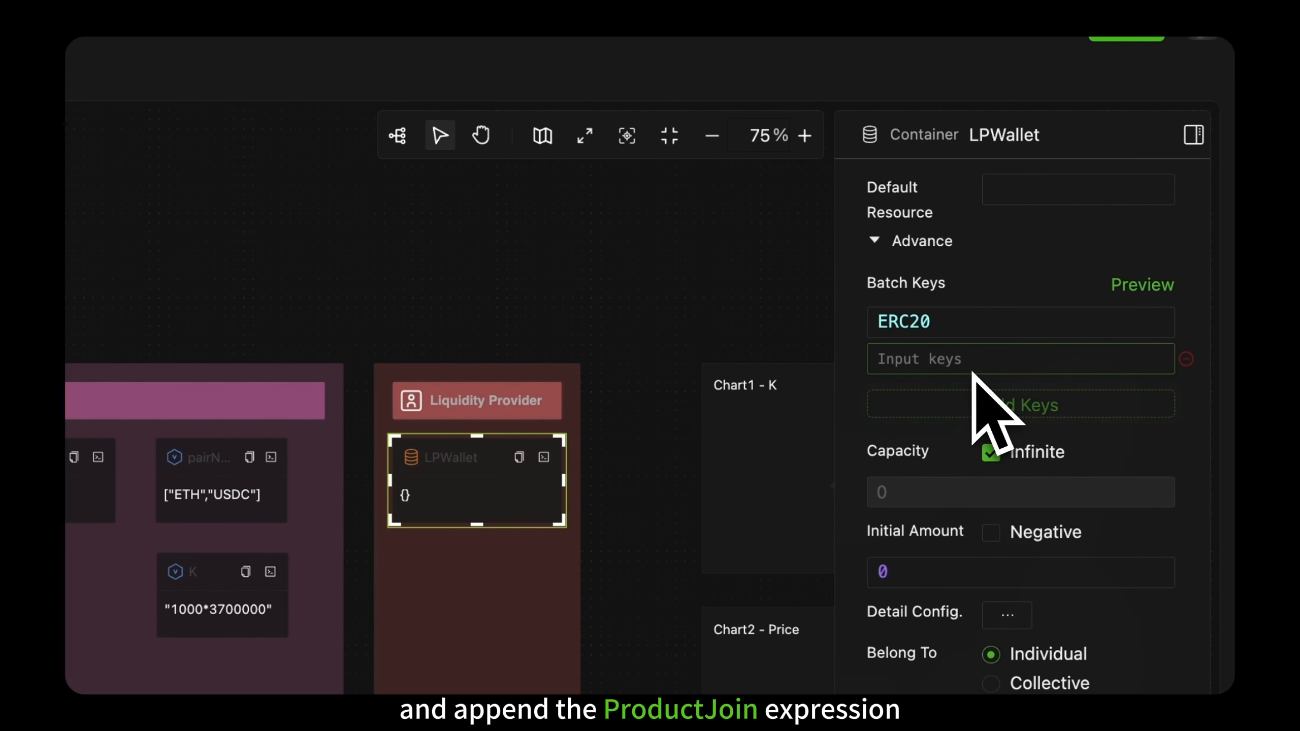
pyautogui.click(973, 371)
pyautogui.write('ProductJoin(ERC20, ERC20, sep="-")')
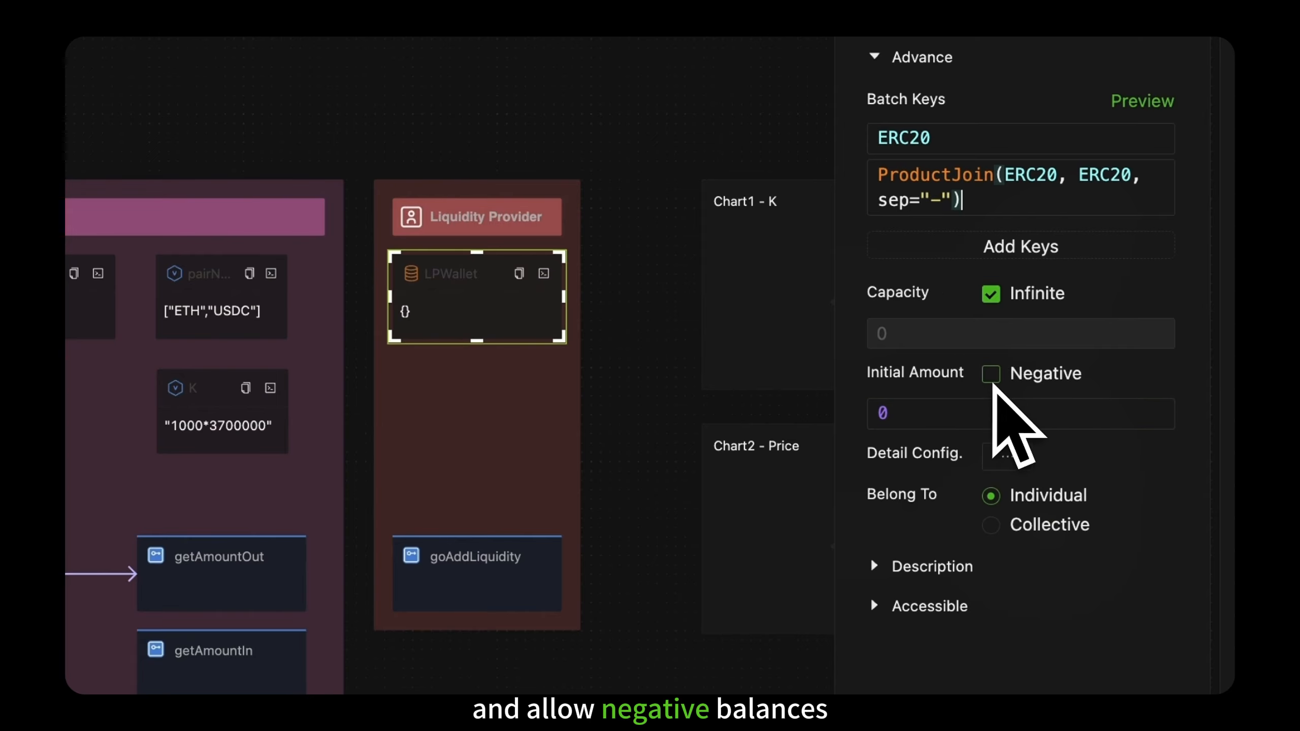
pyautogui.click(992, 380)
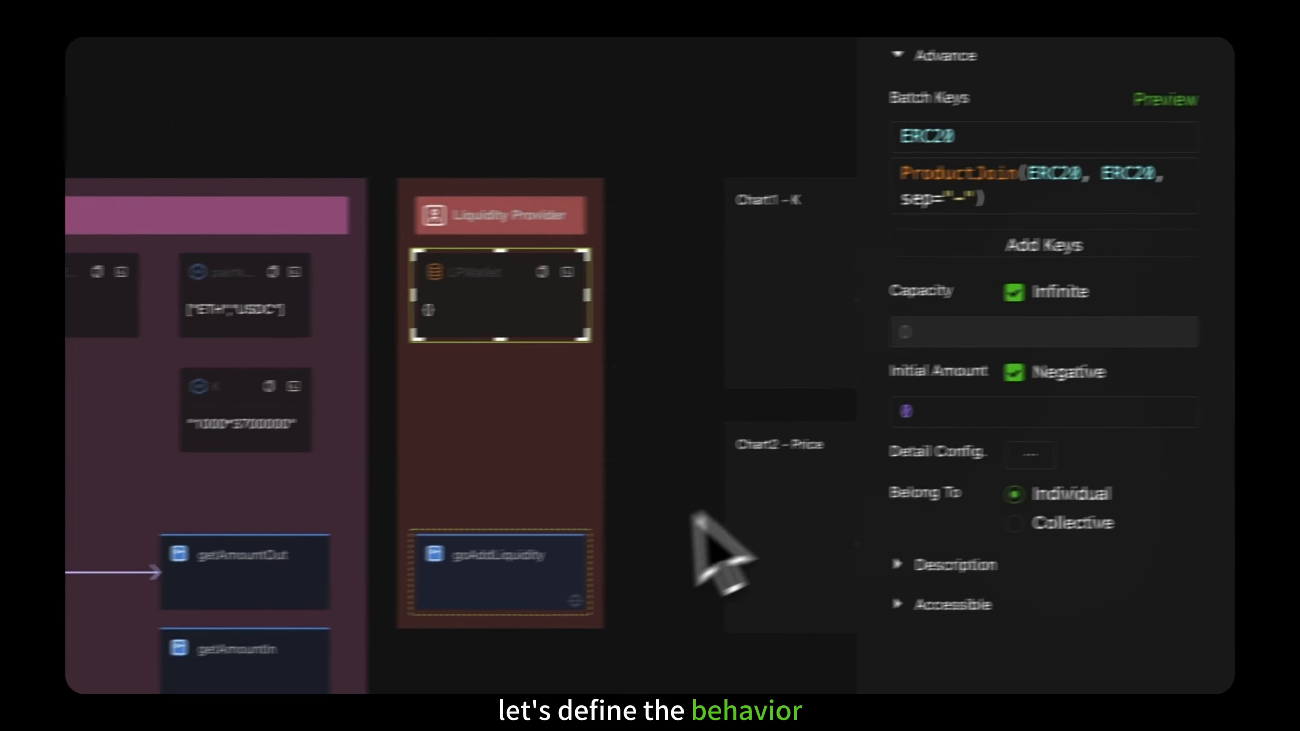
# Open the Liquidity Provider's goAddLiquidity process and add a Find component named findPair after Start.
pyautogui.click(517, 568)
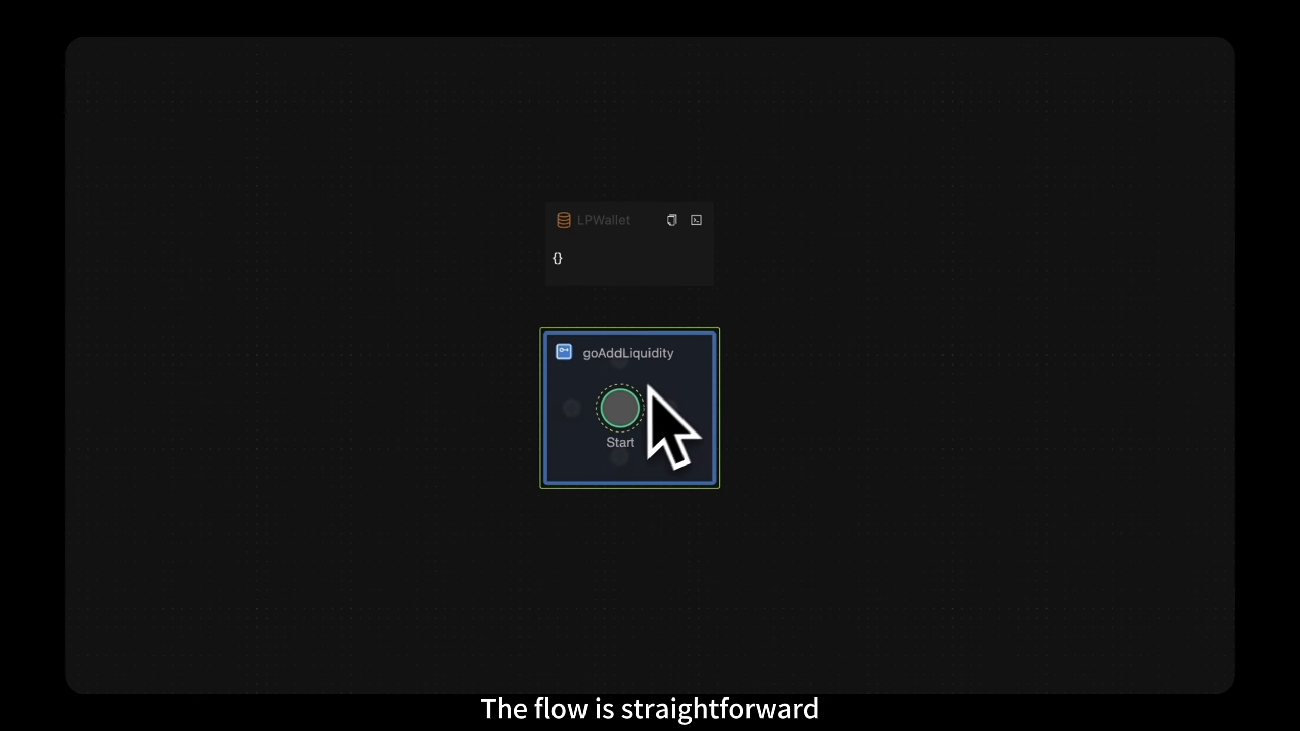
pyautogui.click(673, 372)
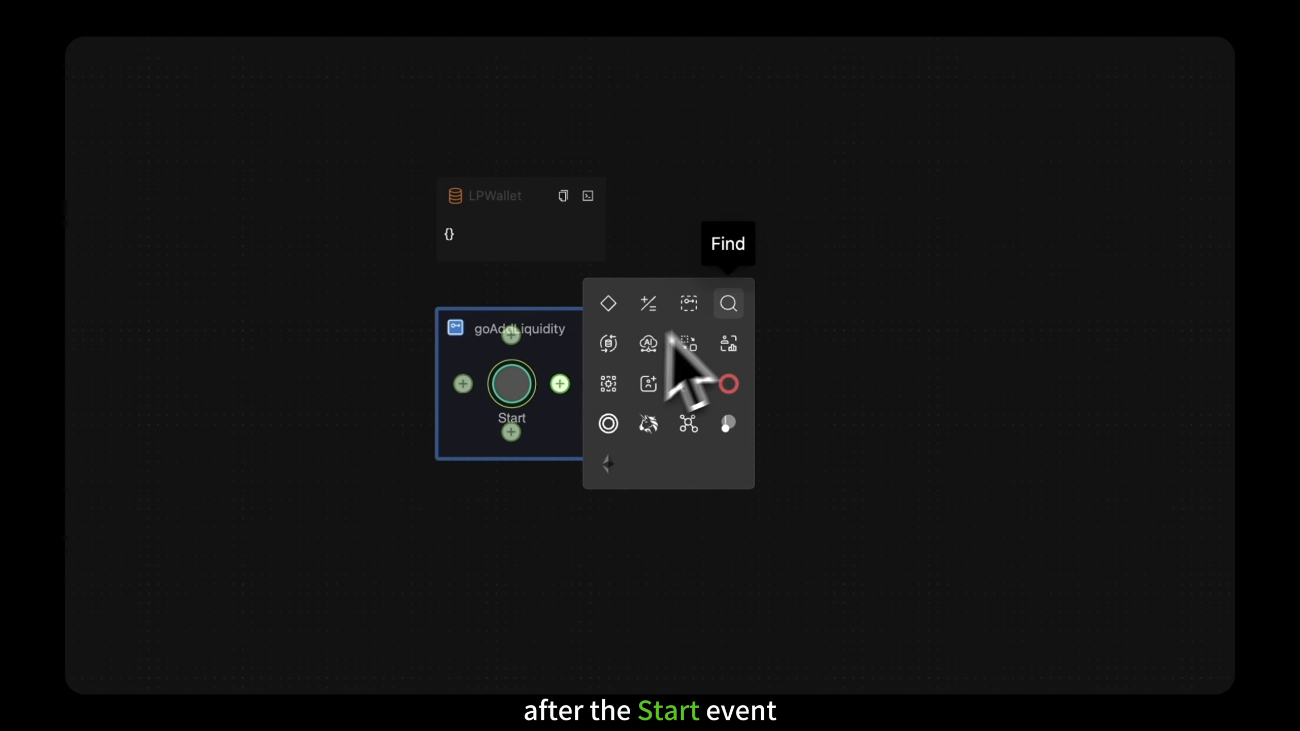
pyautogui.click(728, 303)
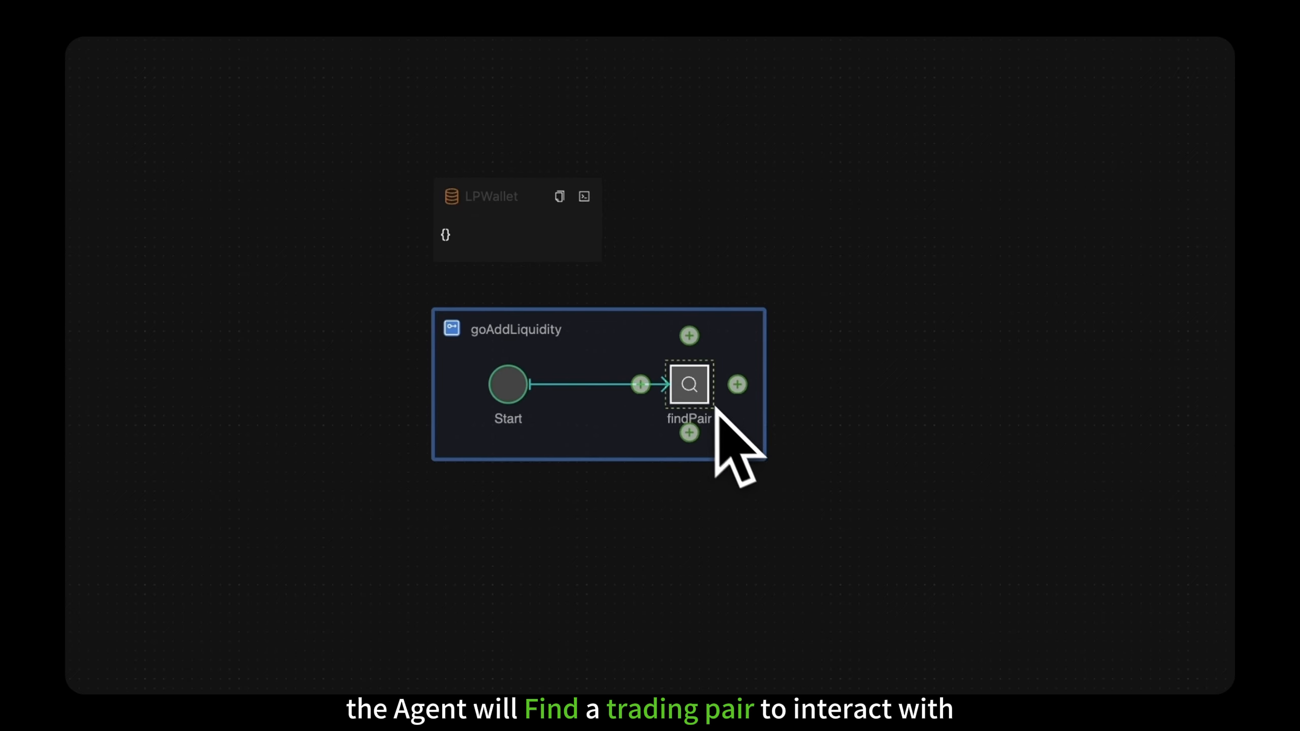
# After findPair, add two consecutive Call components named callCalcQuote and callAddLiquidity.
pyautogui.click(737, 385)
pyautogui.click(610, 346)
pyautogui.click(667, 379)
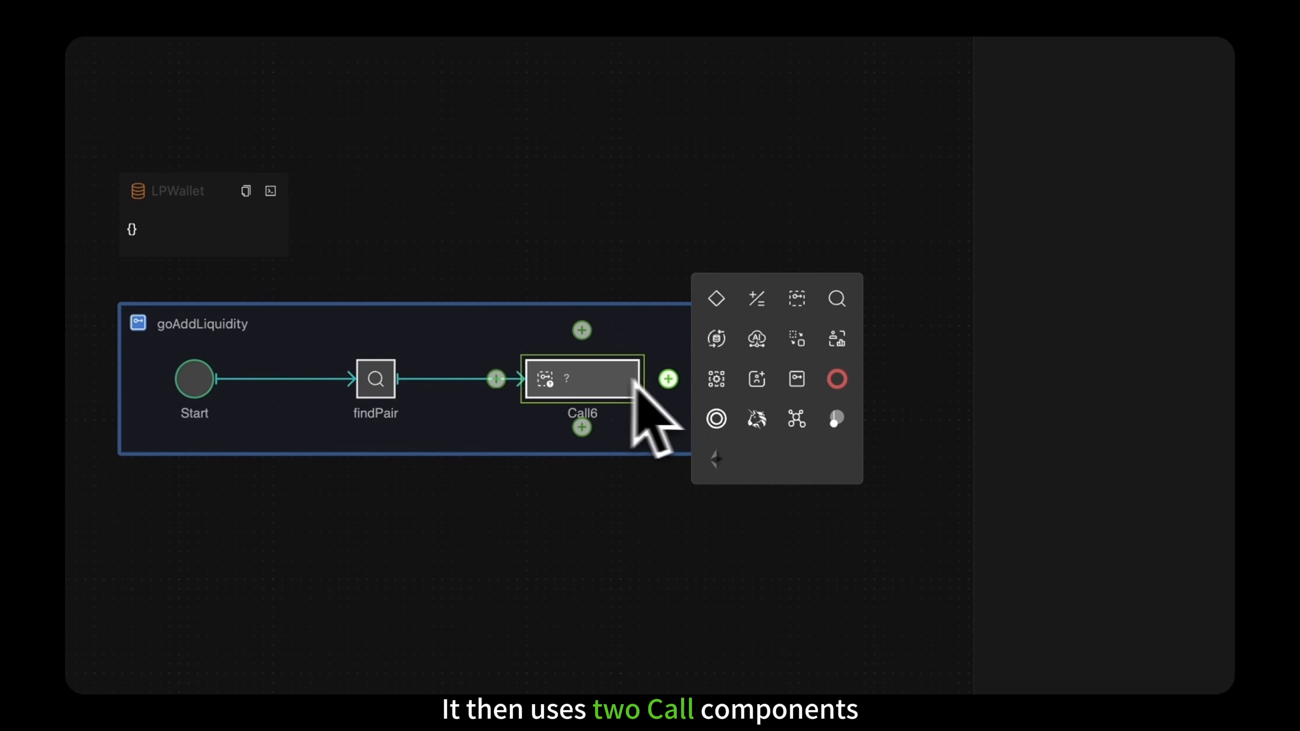
pyautogui.click(753, 342)
pyautogui.doubleClick(594, 413)
pyautogui.write('callCalcQuote')
pyautogui.click(669, 424)
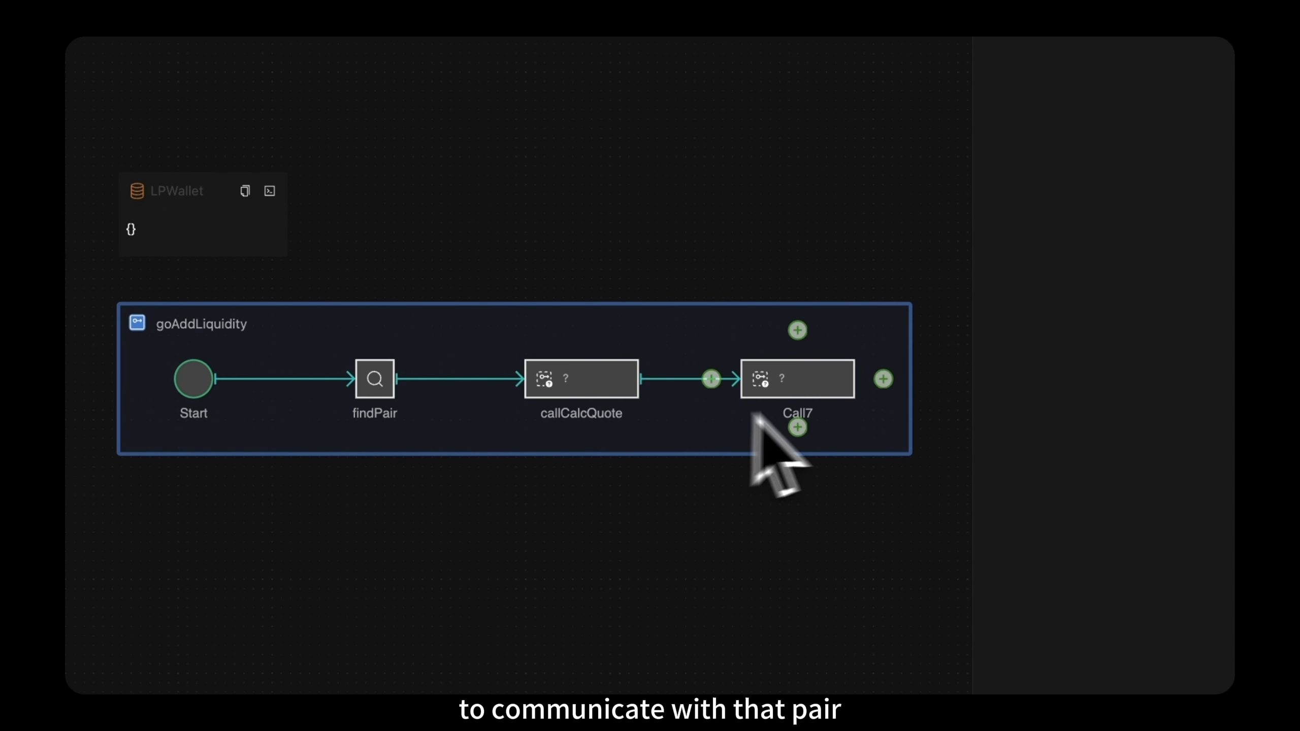
pyautogui.doubleClick(798, 414)
pyautogui.write('callAddLiquidity')
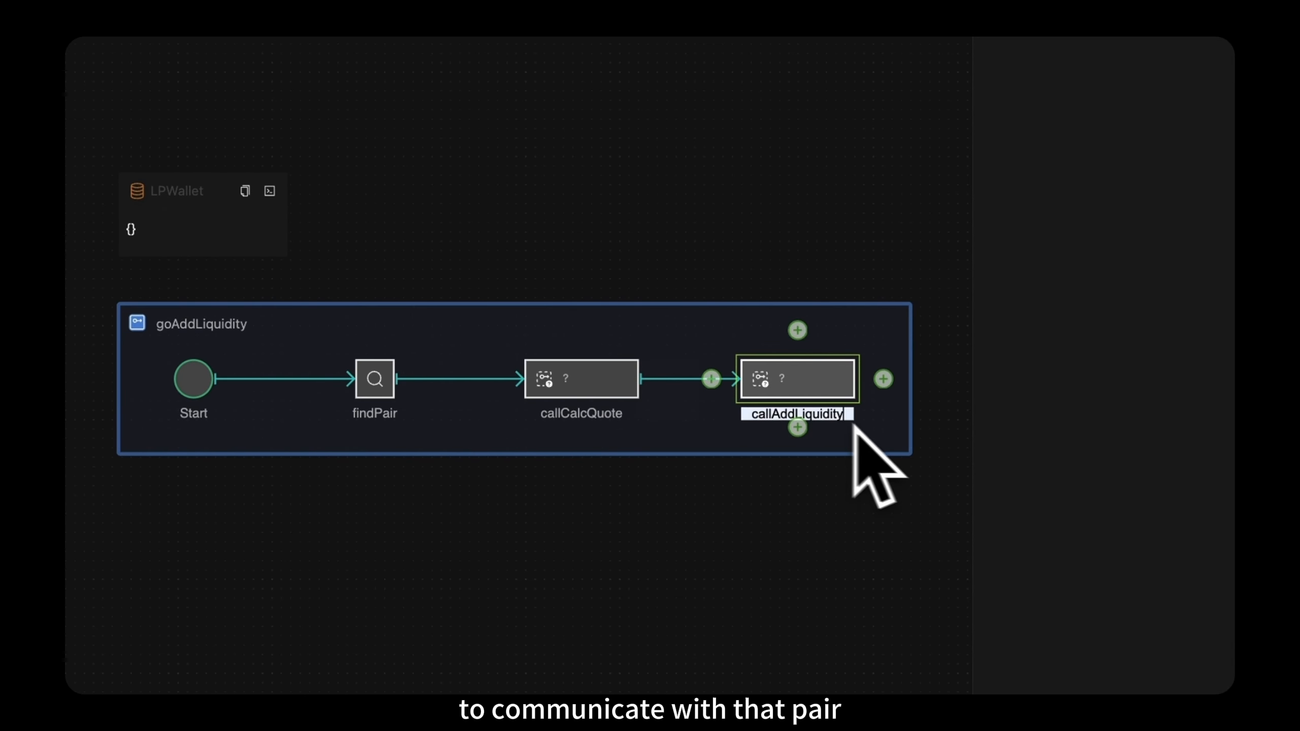
pyautogui.click(879, 450)
# Finish the goAddLiquidity flow with an End event after callAddLiquidity.
pyautogui.hscroll(5, 851, 406)
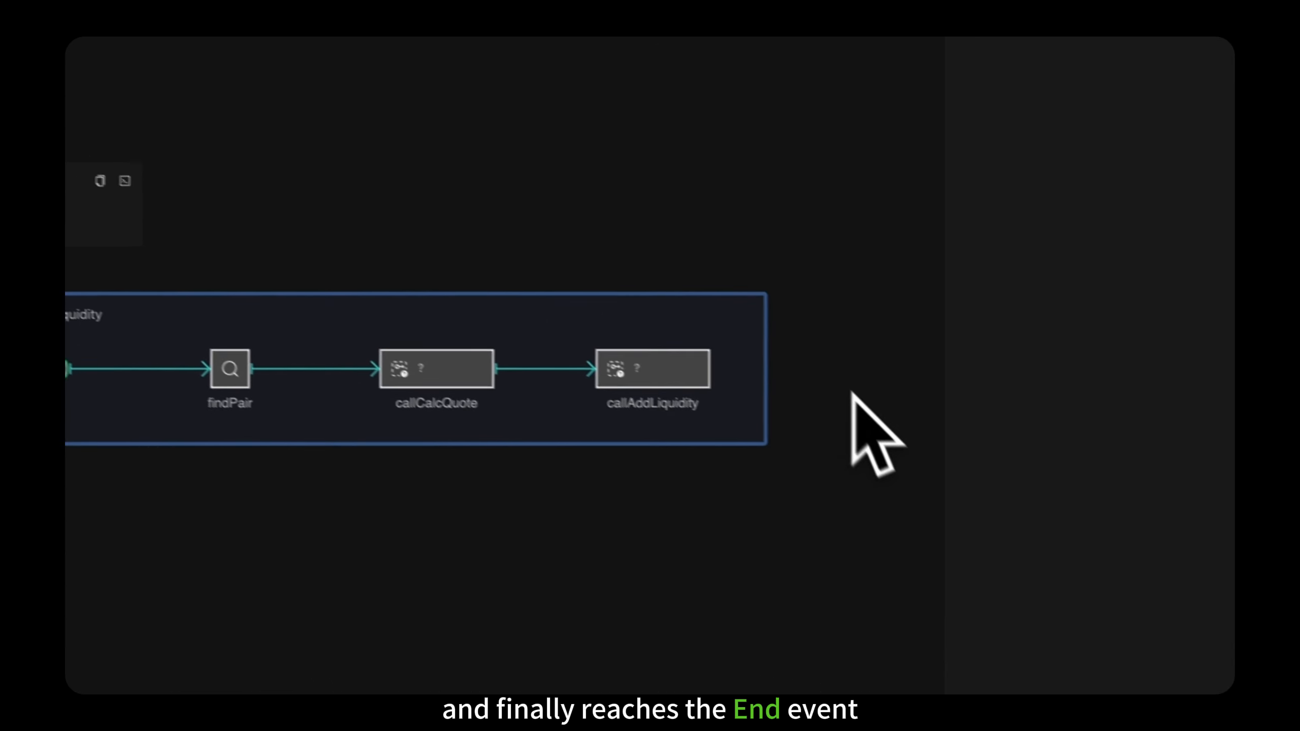
pyautogui.click(557, 353)
pyautogui.click(721, 360)
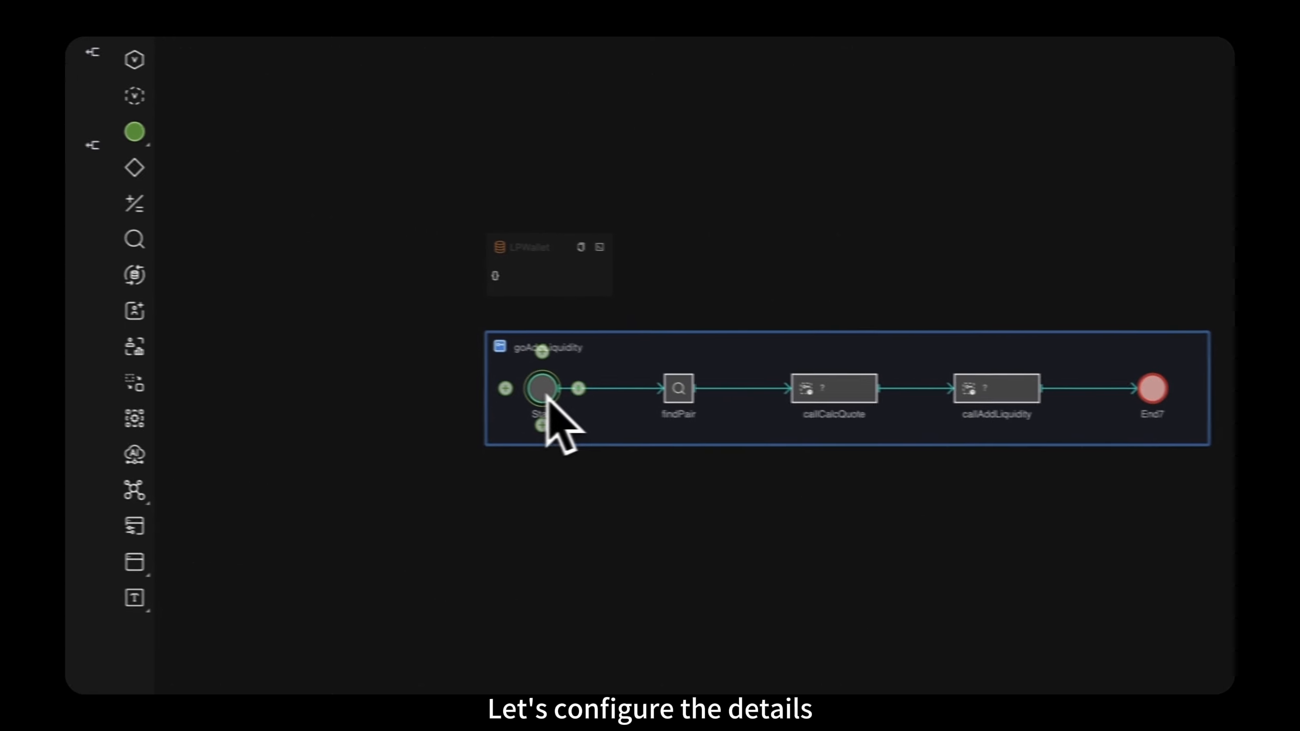
# Make goAddLiquidity's Start event an active Timer that starts from tick 21 and repeats every 10 ticks.
pyautogui.click(582, 391)
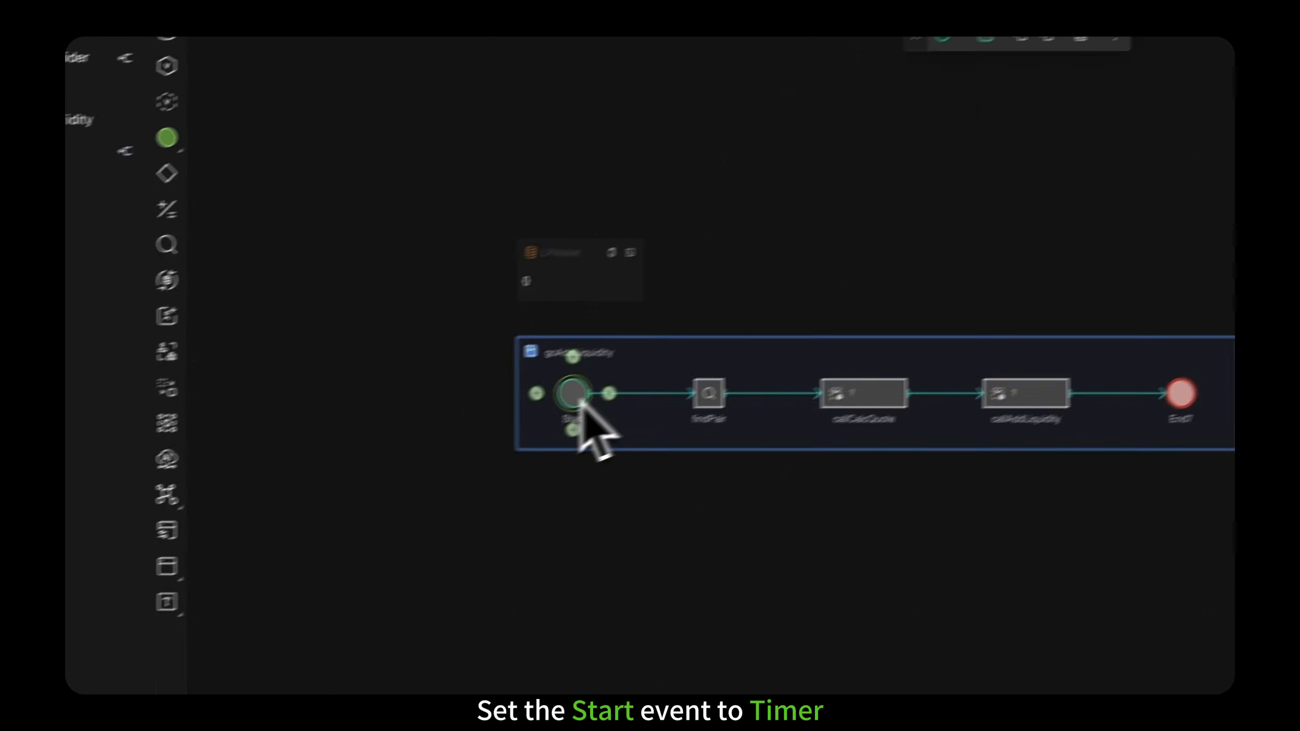
pyautogui.click(1131, 178)
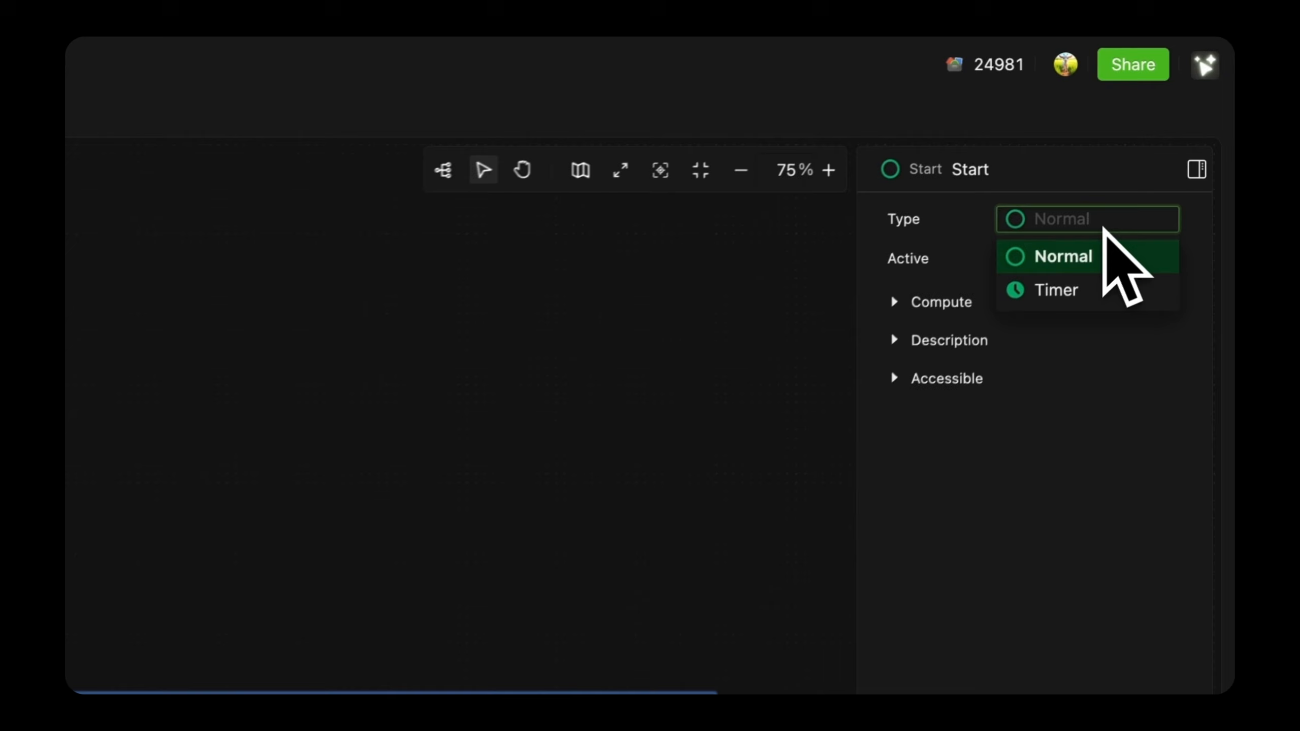
pyautogui.click(1104, 290)
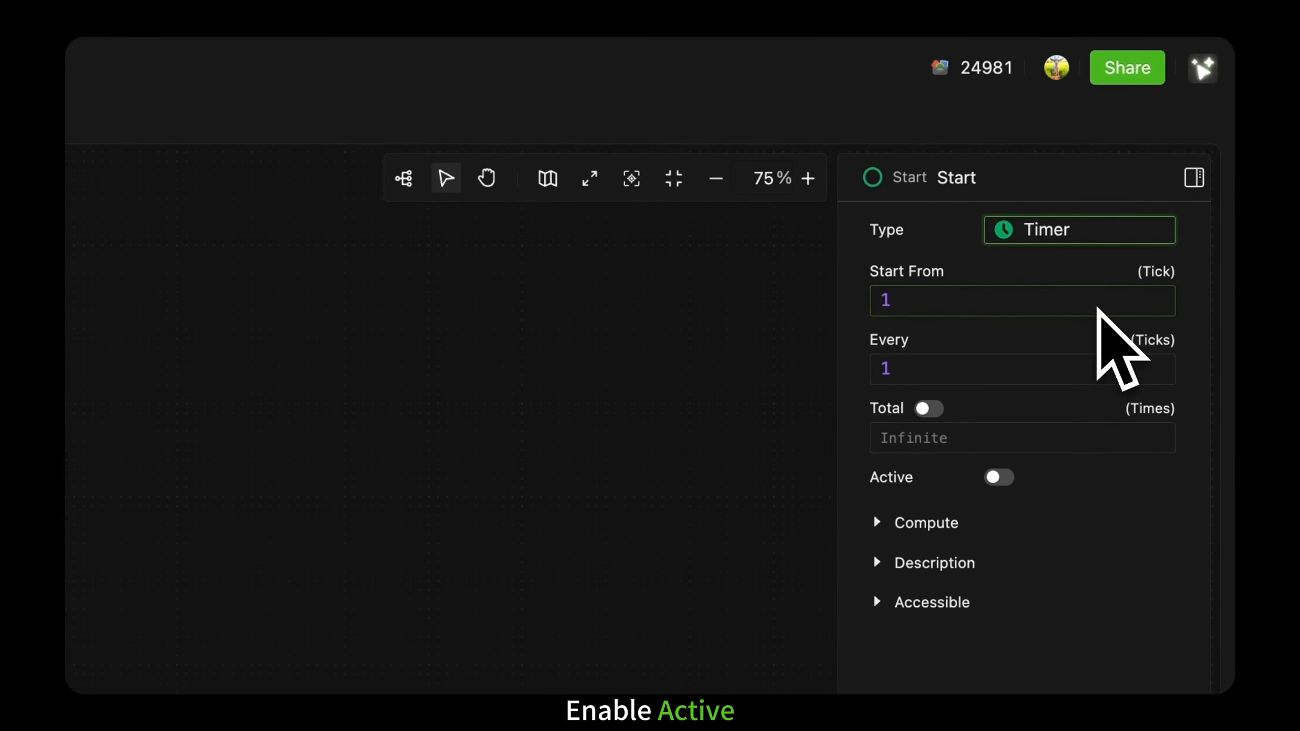
pyautogui.click(1015, 458)
pyautogui.click(928, 303)
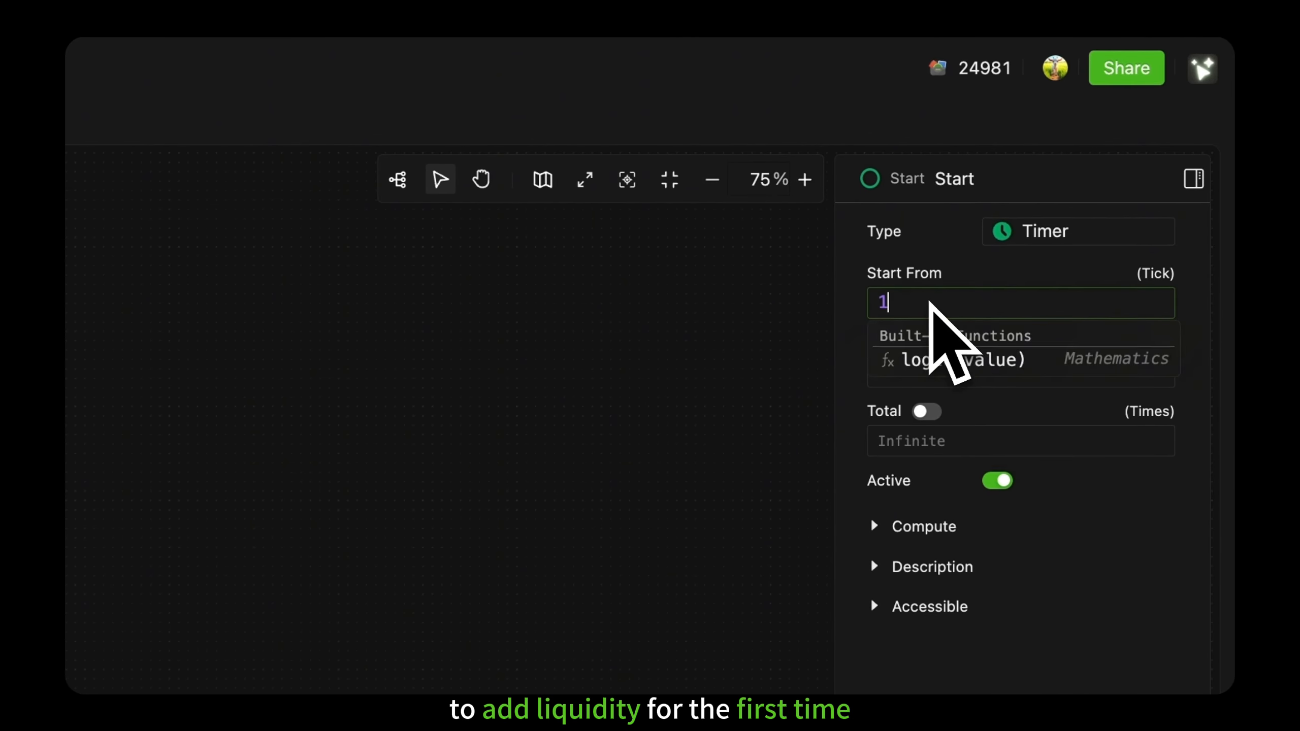
pyautogui.write('2')
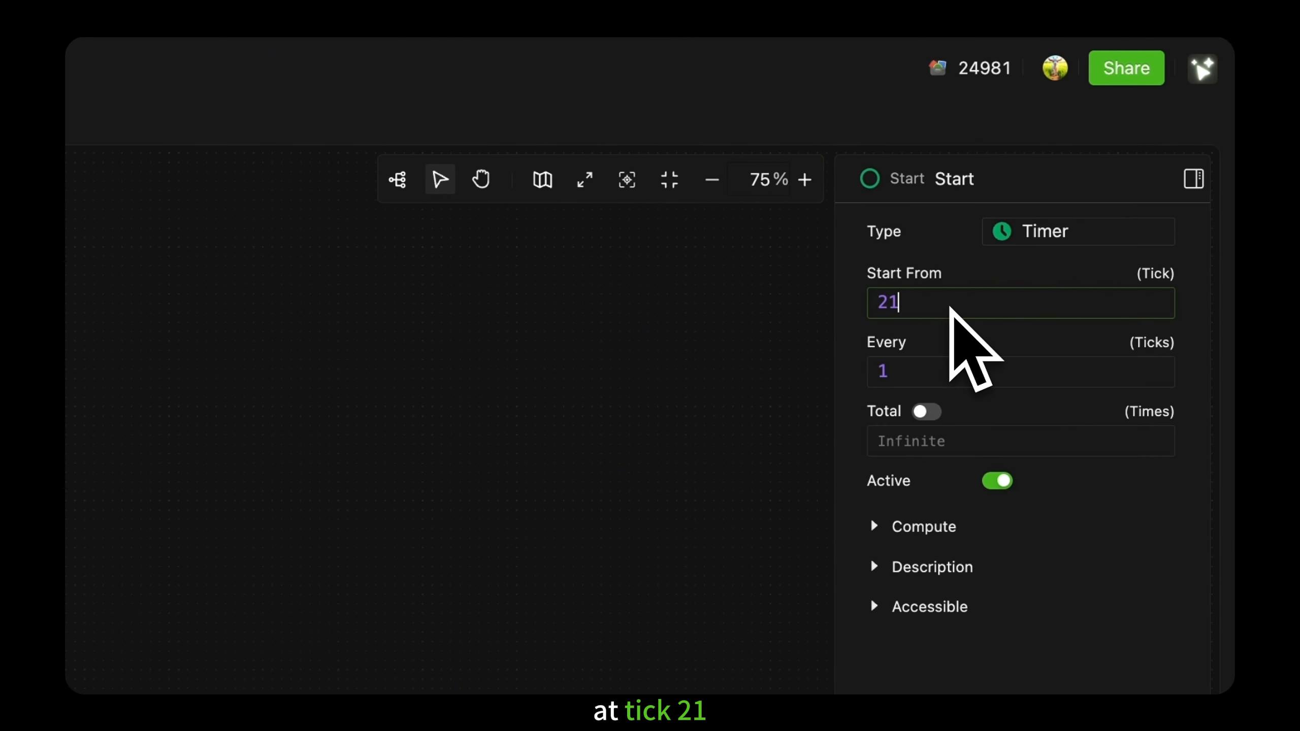
pyautogui.click(953, 369)
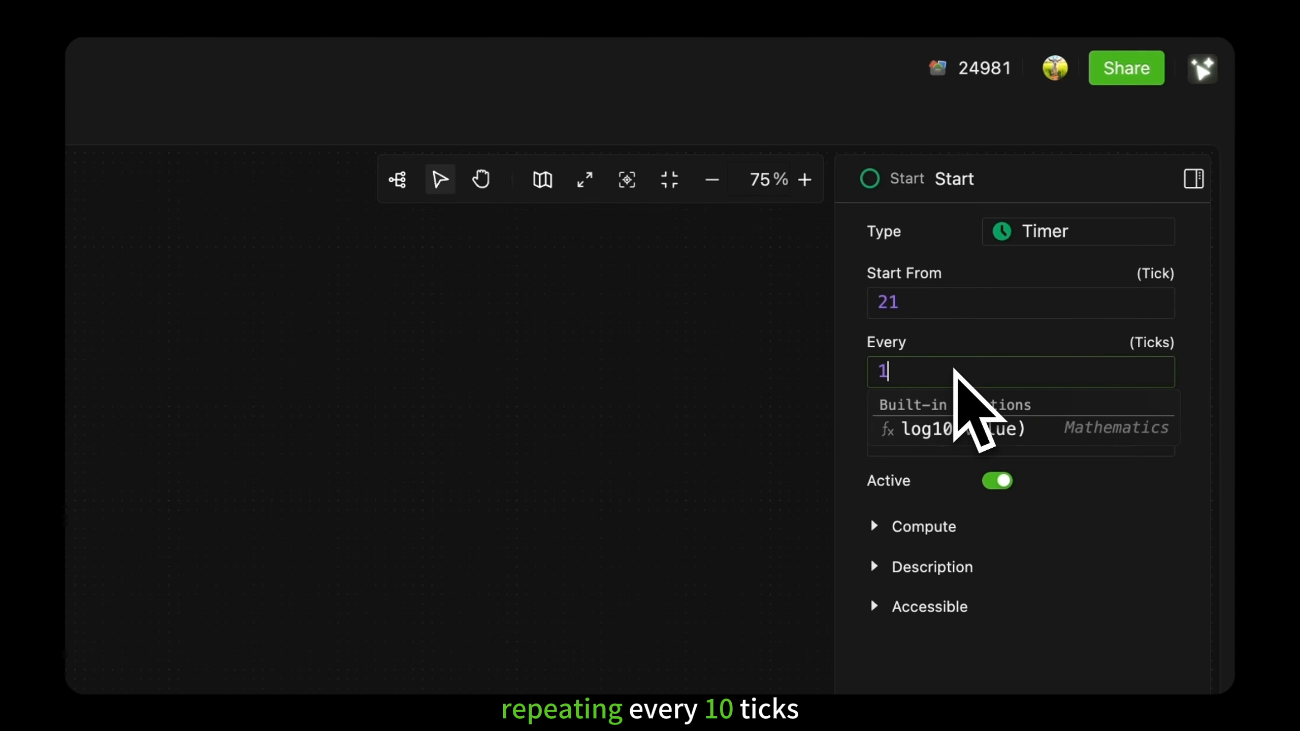
pyautogui.write('0')
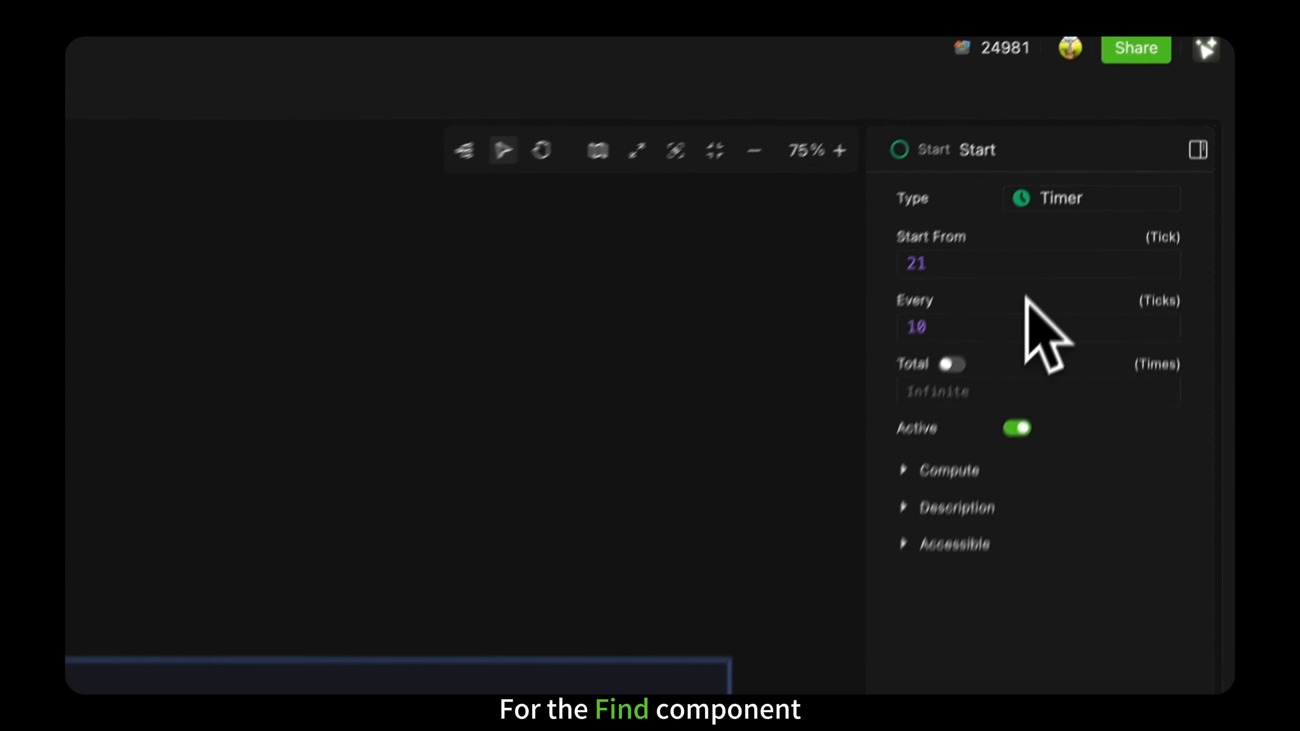
# Set the scope of the findPair component to DEX.All.
pyautogui.click(430, 525)
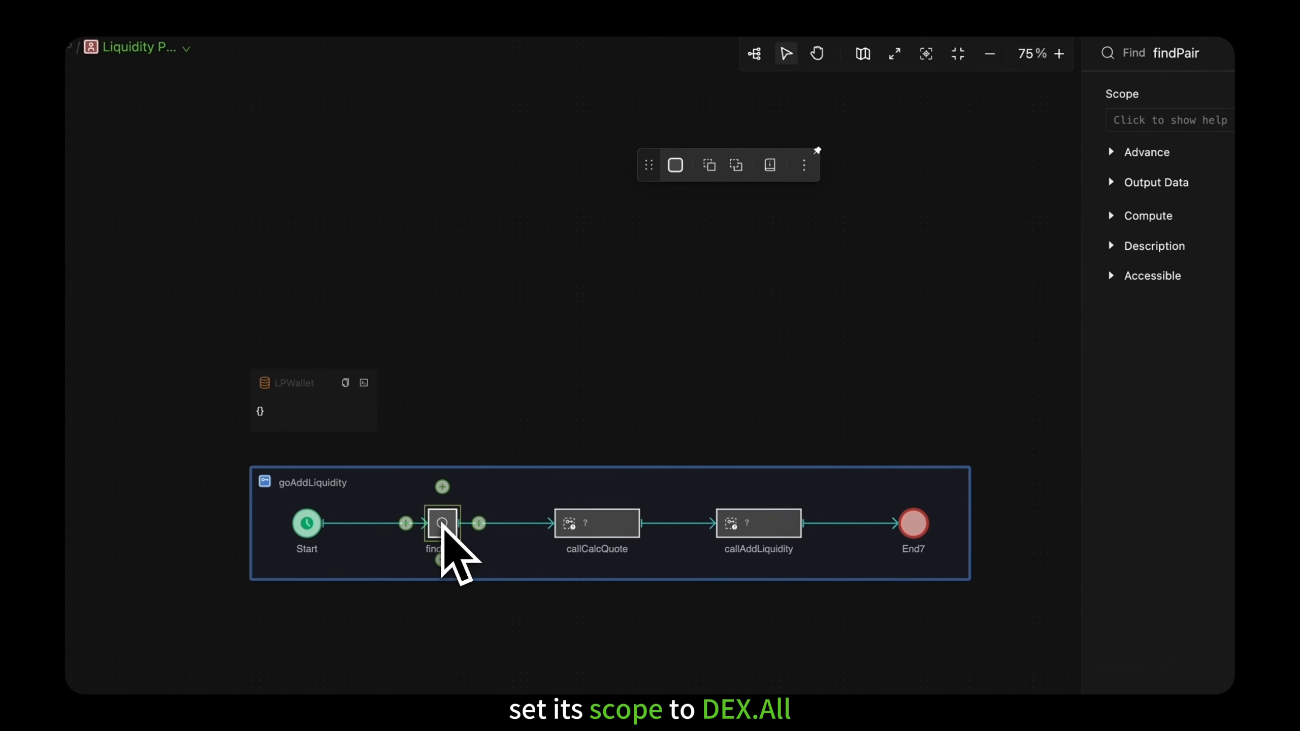
pyautogui.click(1168, 120)
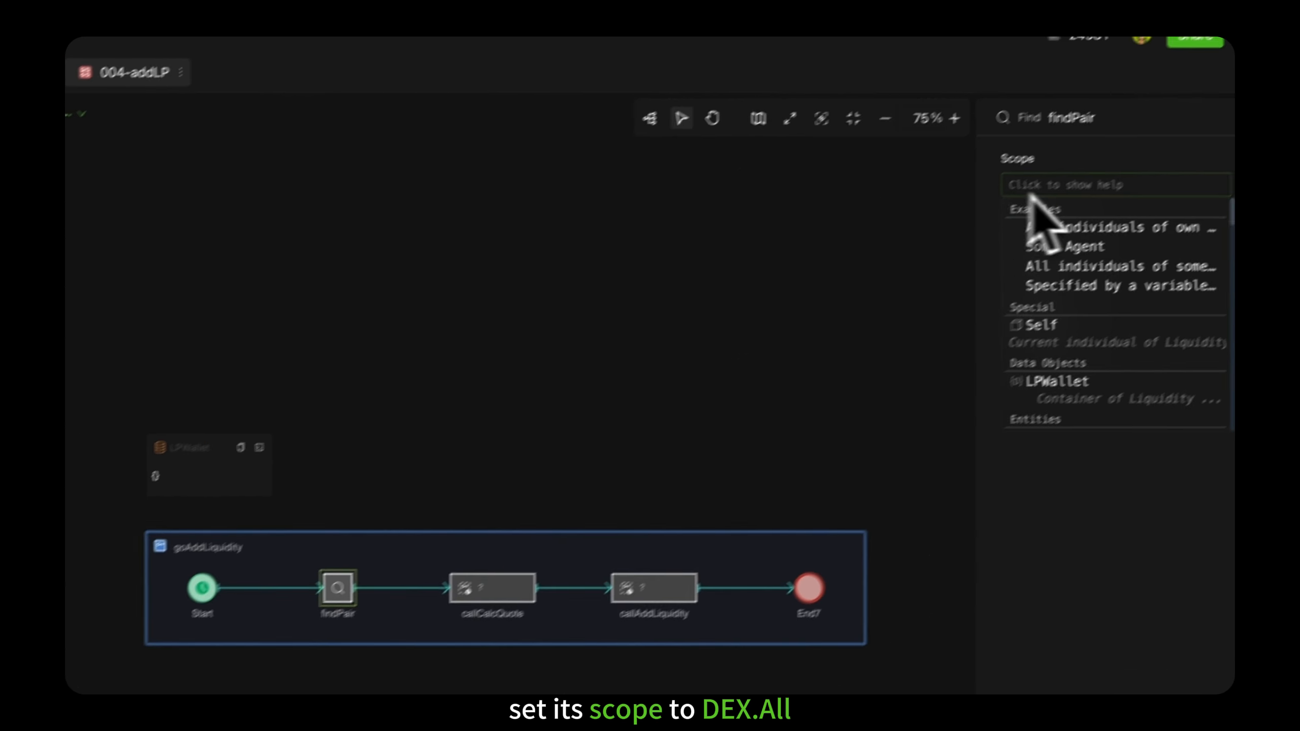
pyautogui.write('DEX.All')
pyautogui.press('Return')
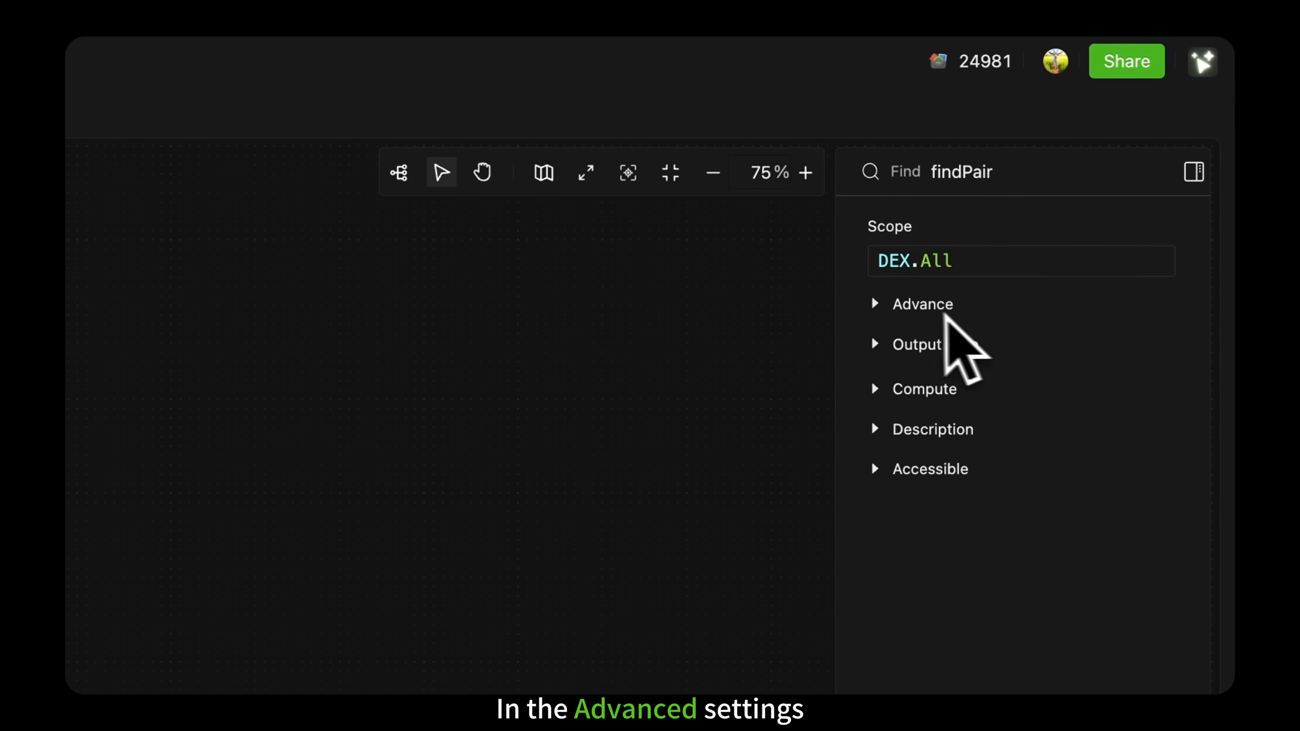
# Enable findPair's pre-filter and add the filter rule "ETH" in Entity.pairName.
pyautogui.click(924, 307)
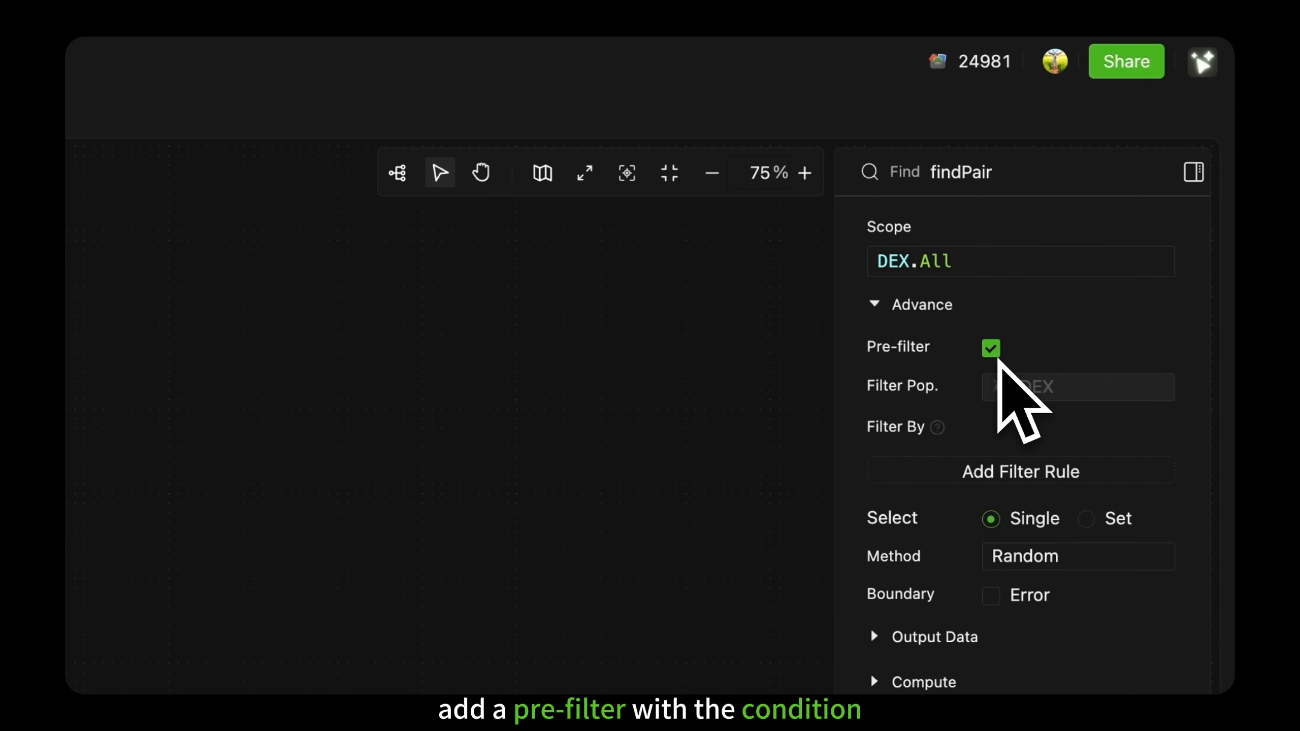
pyautogui.click(1120, 471)
pyautogui.write('"ETH" in Entity.pairName')
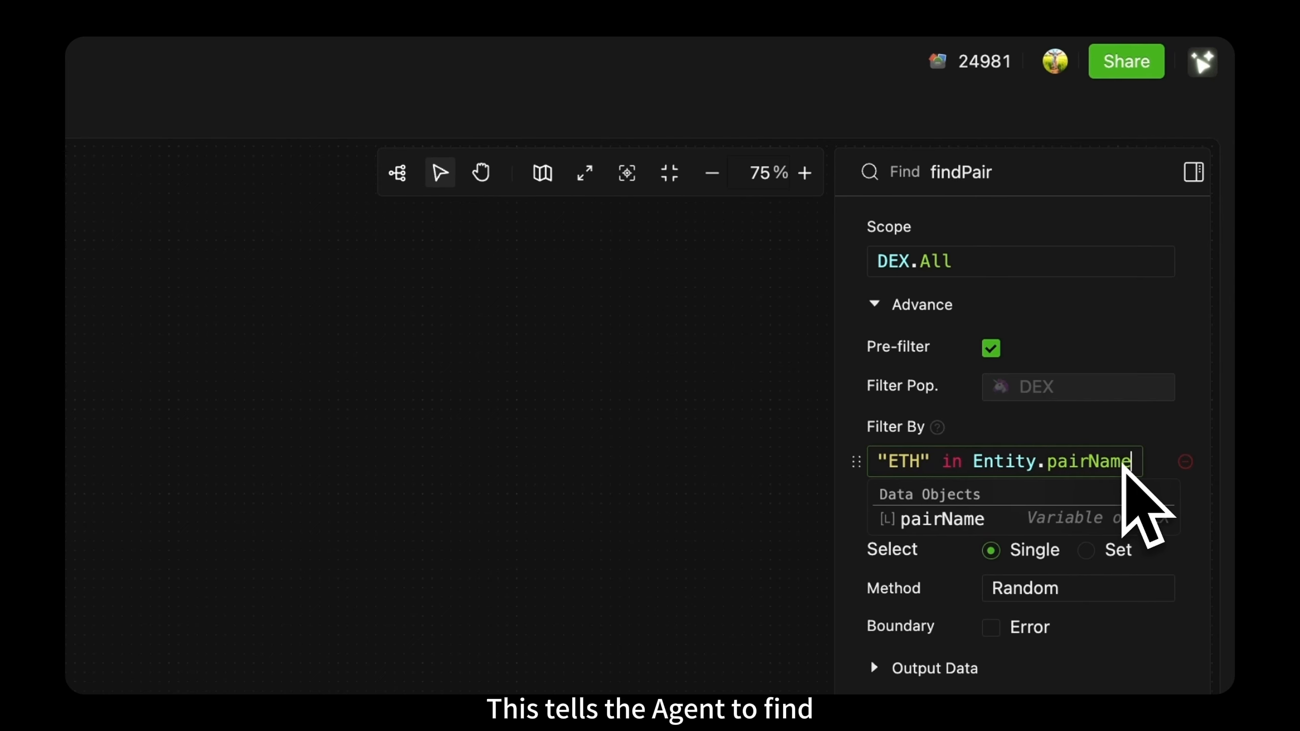
pyautogui.click(1152, 451)
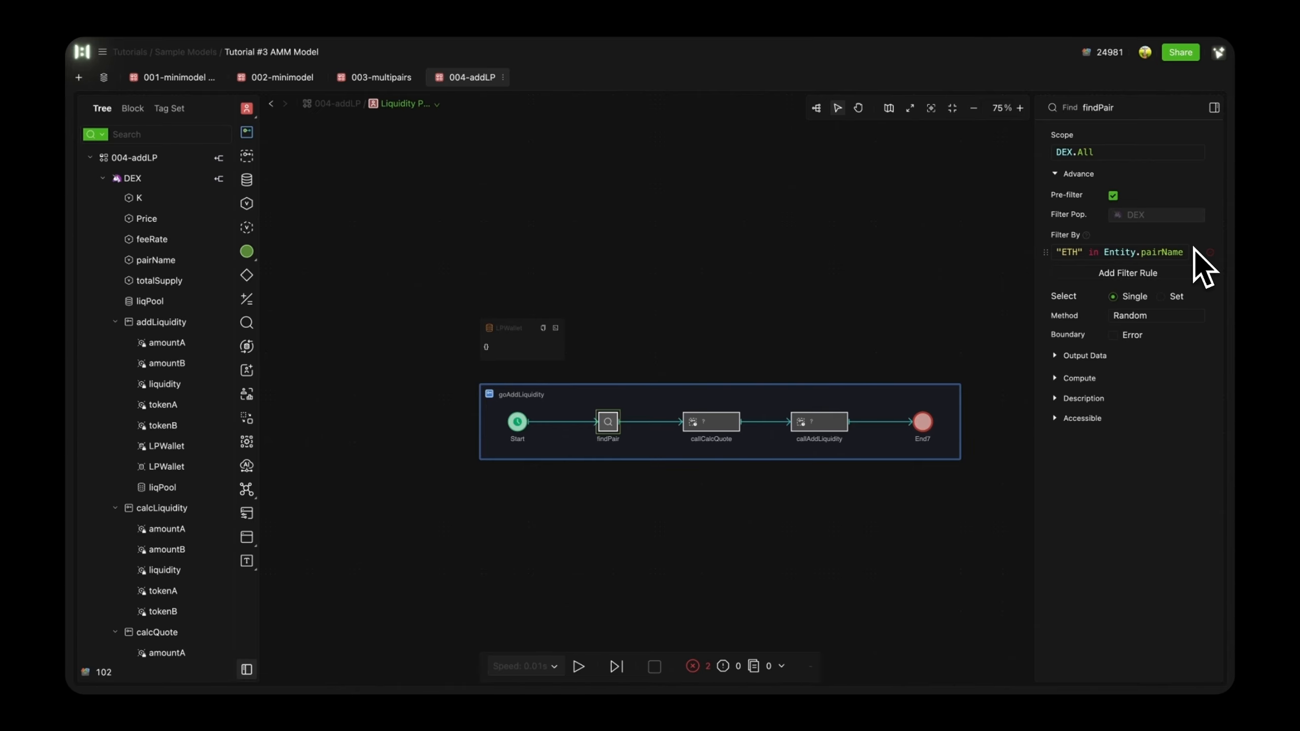
# Set callCalcQuote's owner to findPair and its behavior to calcQuote.
pyautogui.click(738, 430)
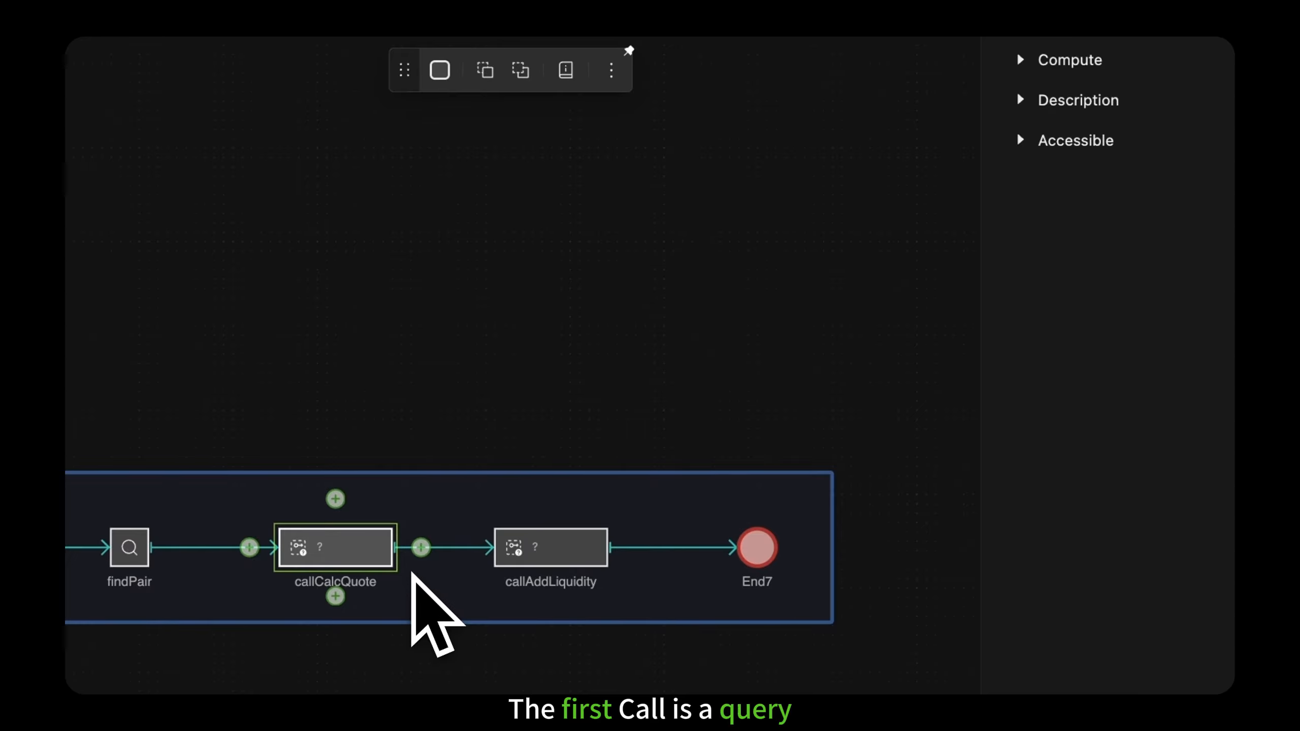
pyautogui.click(1137, 218)
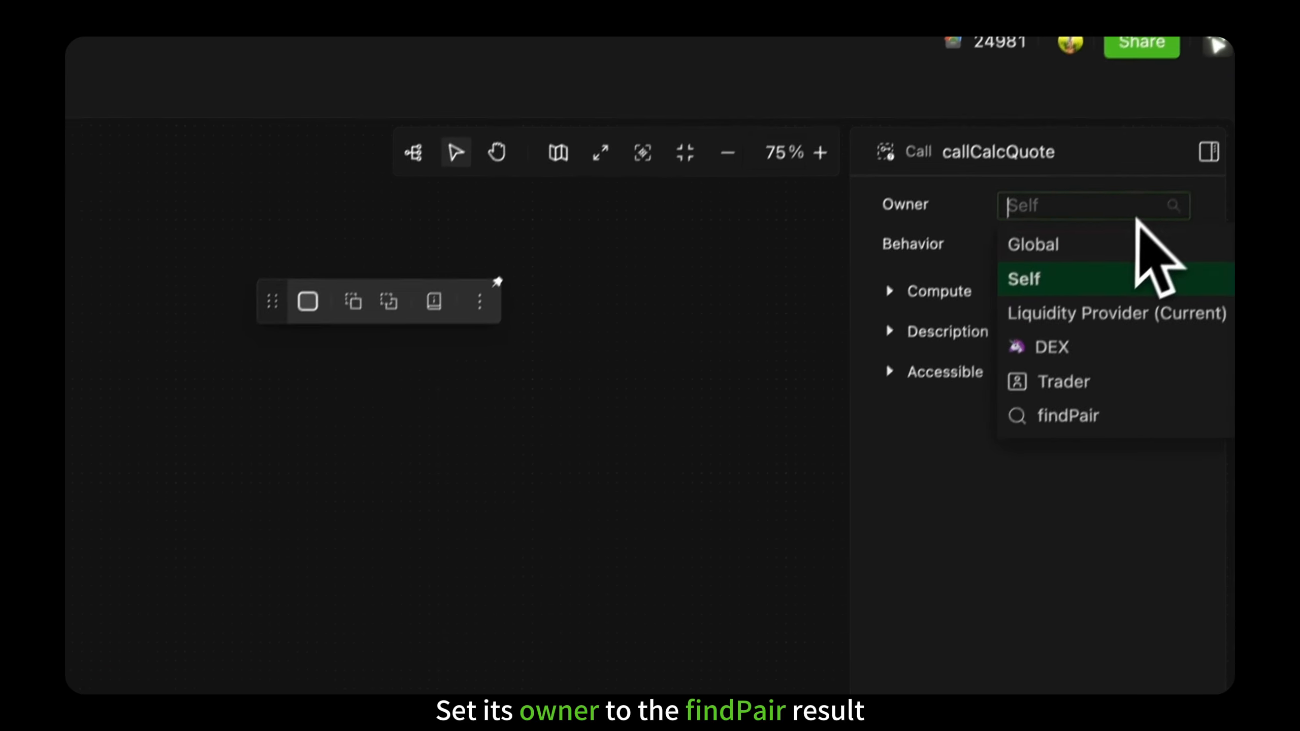
pyautogui.click(1122, 440)
pyautogui.click(1160, 278)
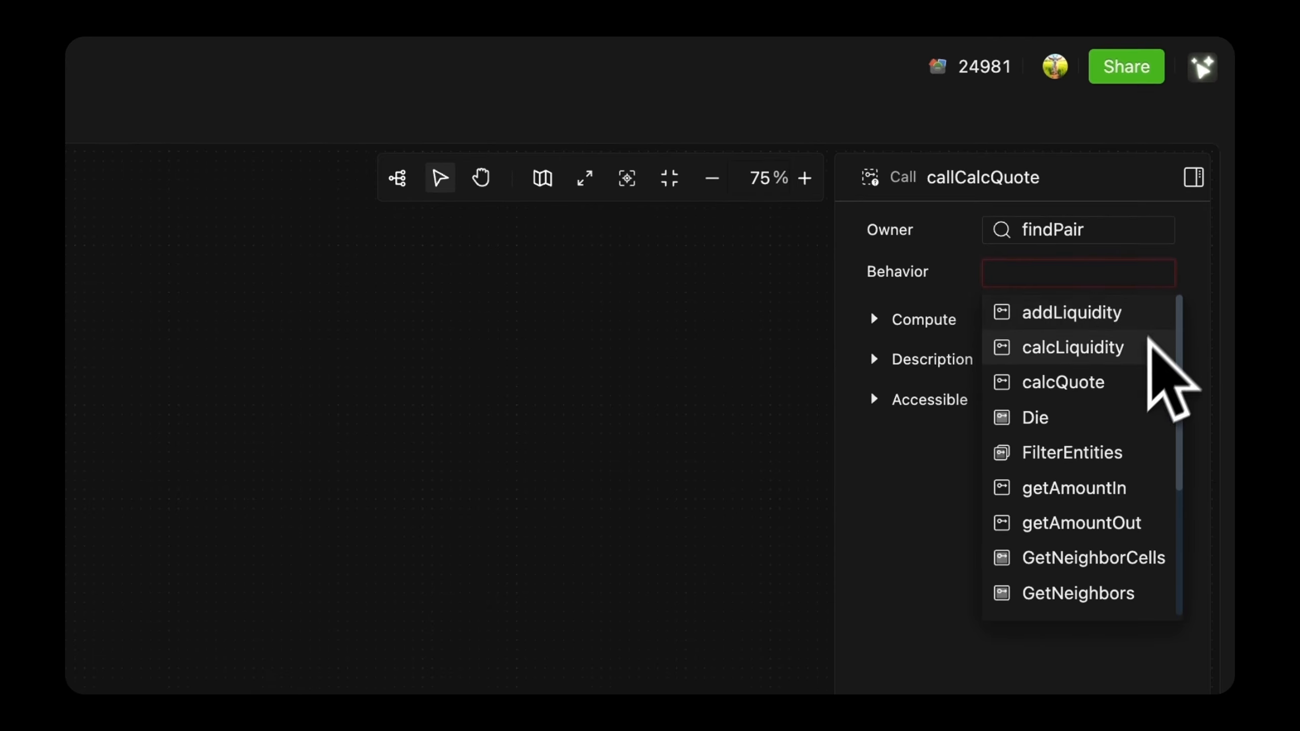
pyautogui.click(1131, 384)
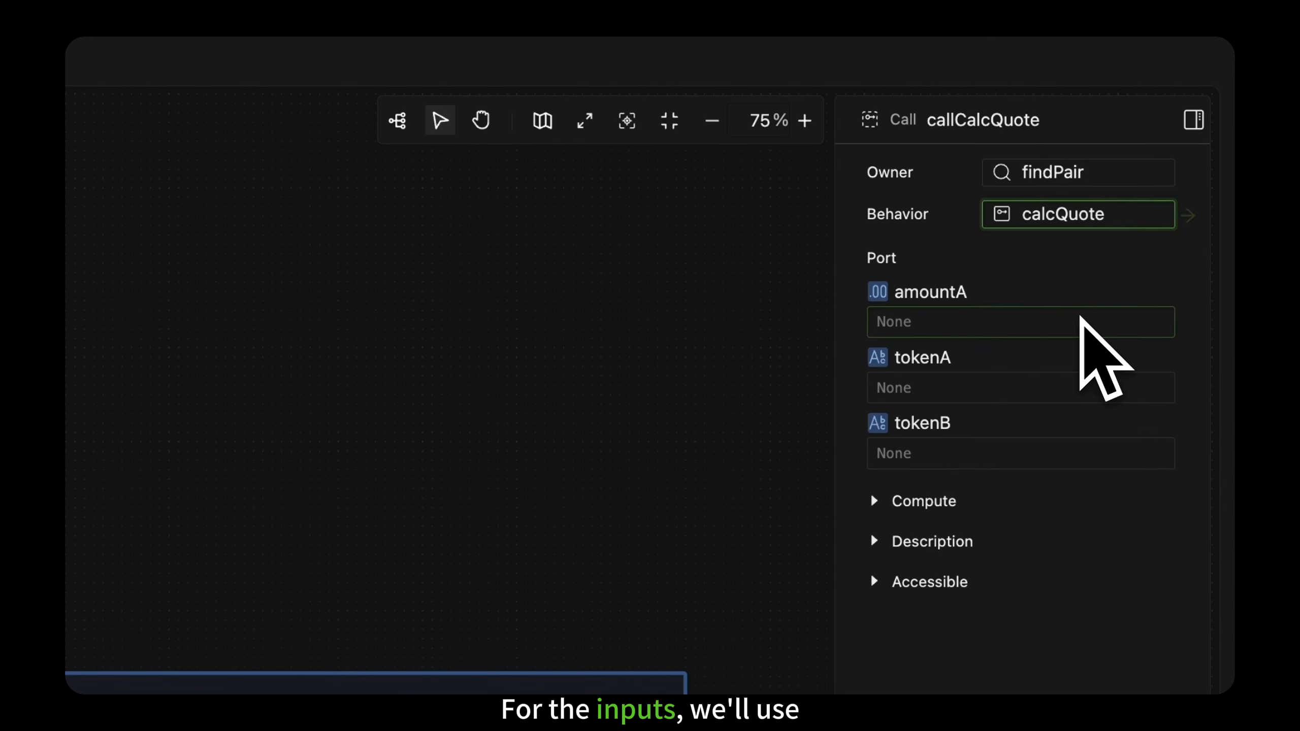
# Fill callCalcQuote's ports with amountA 100, tokenA "ETH" and tokenB "USDC".
pyautogui.click(1083, 321)
pyautogui.write('100')
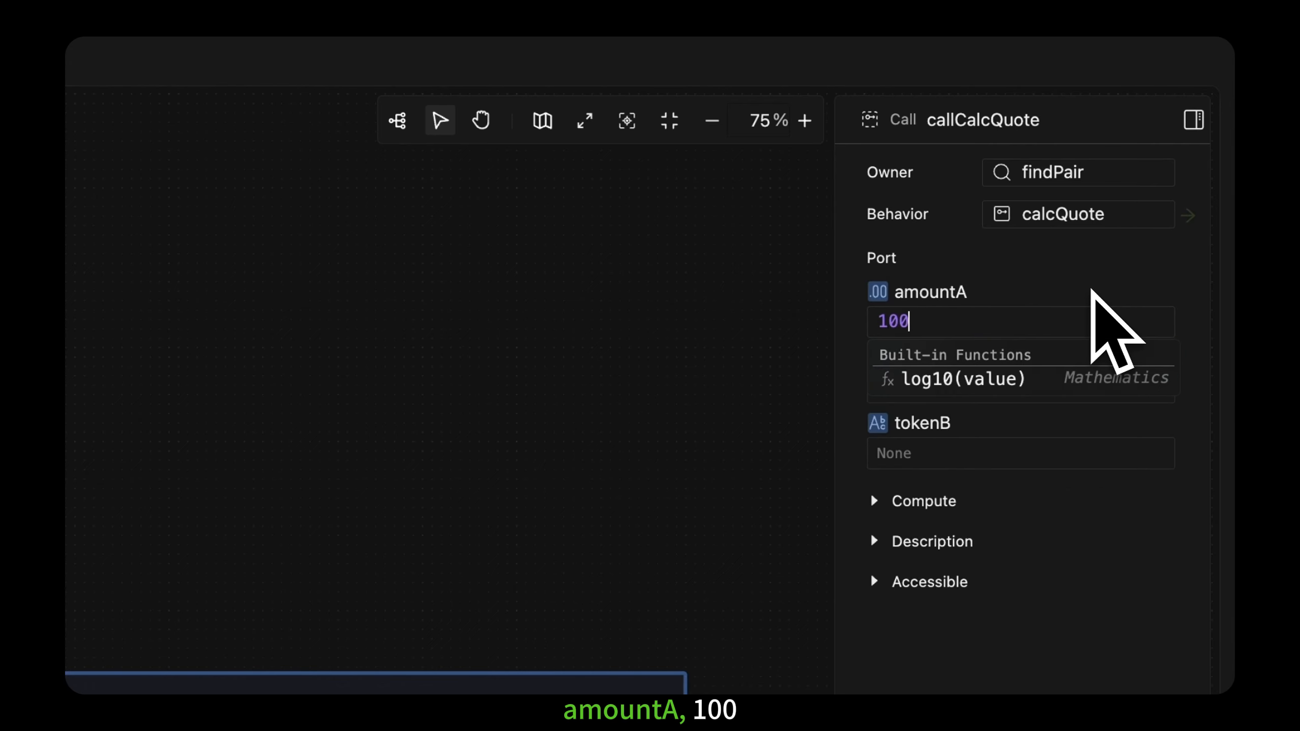
pyautogui.press('Return')
pyautogui.click(1106, 390)
pyautogui.write('"ETH"')
pyautogui.press('Return')
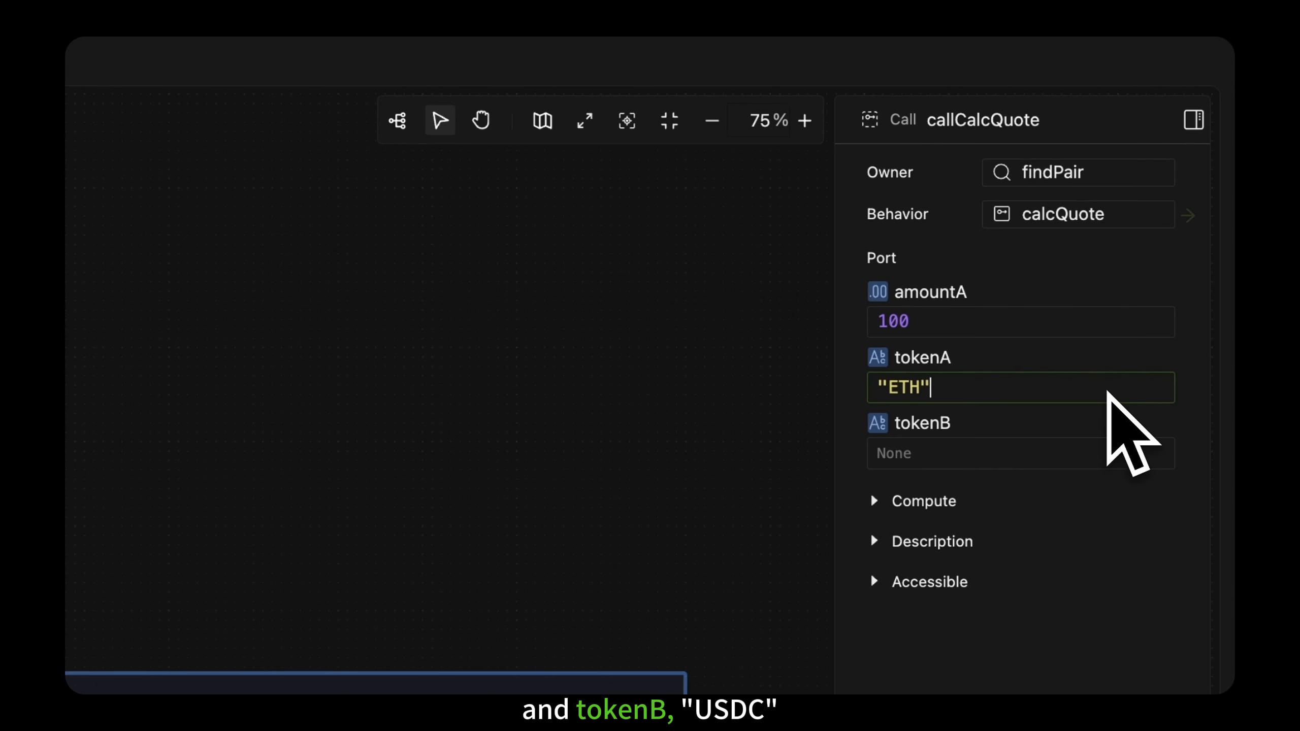
pyautogui.click(1104, 455)
pyautogui.write('"USDC"')
pyautogui.press('Return')
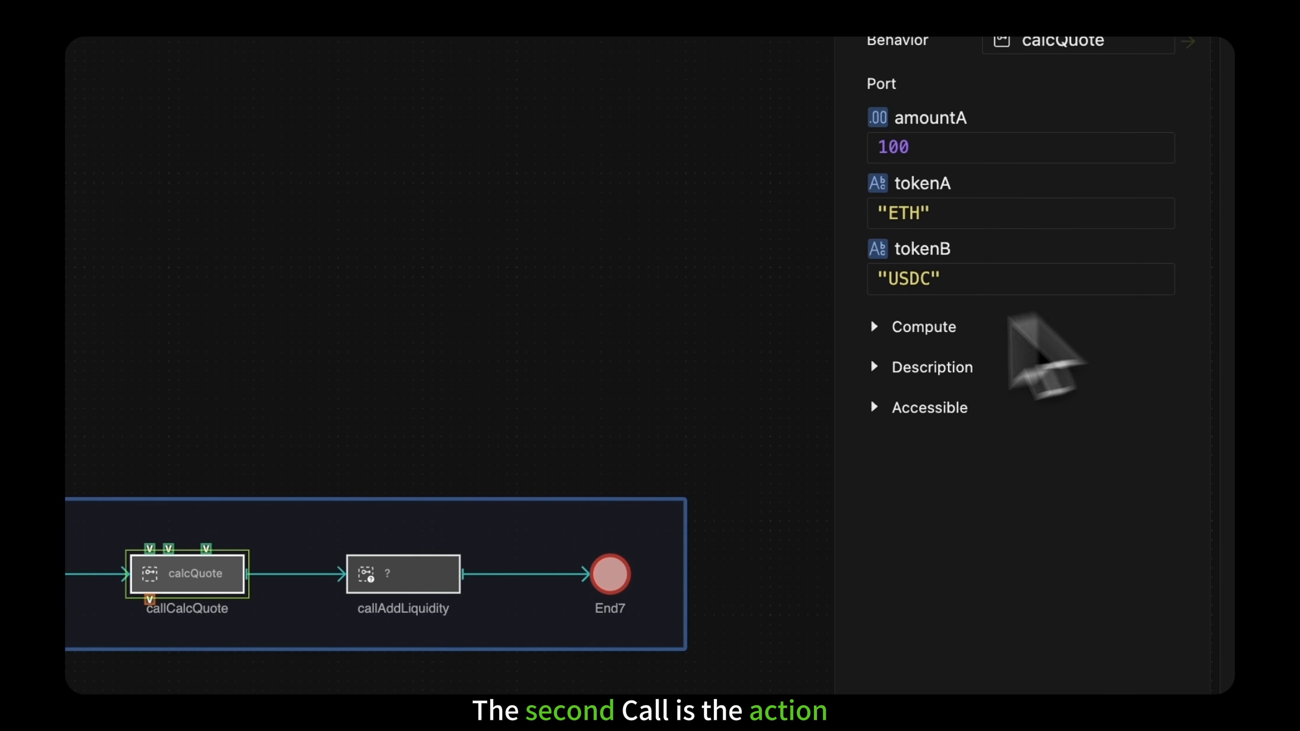
# Set callAddLiquidity's owner to findPair and its behavior to addLiquidity.
pyautogui.click(440, 561)
pyautogui.click(1088, 116)
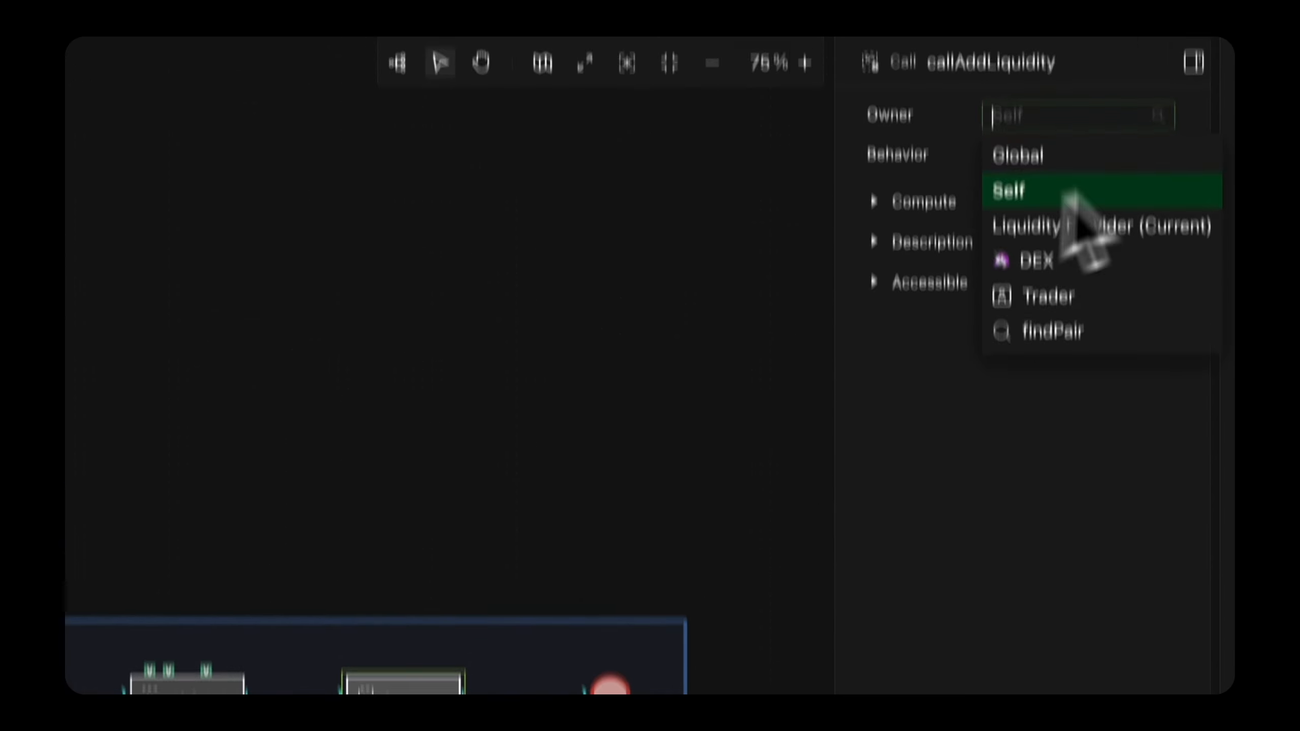
pyautogui.click(1112, 436)
pyautogui.click(1159, 277)
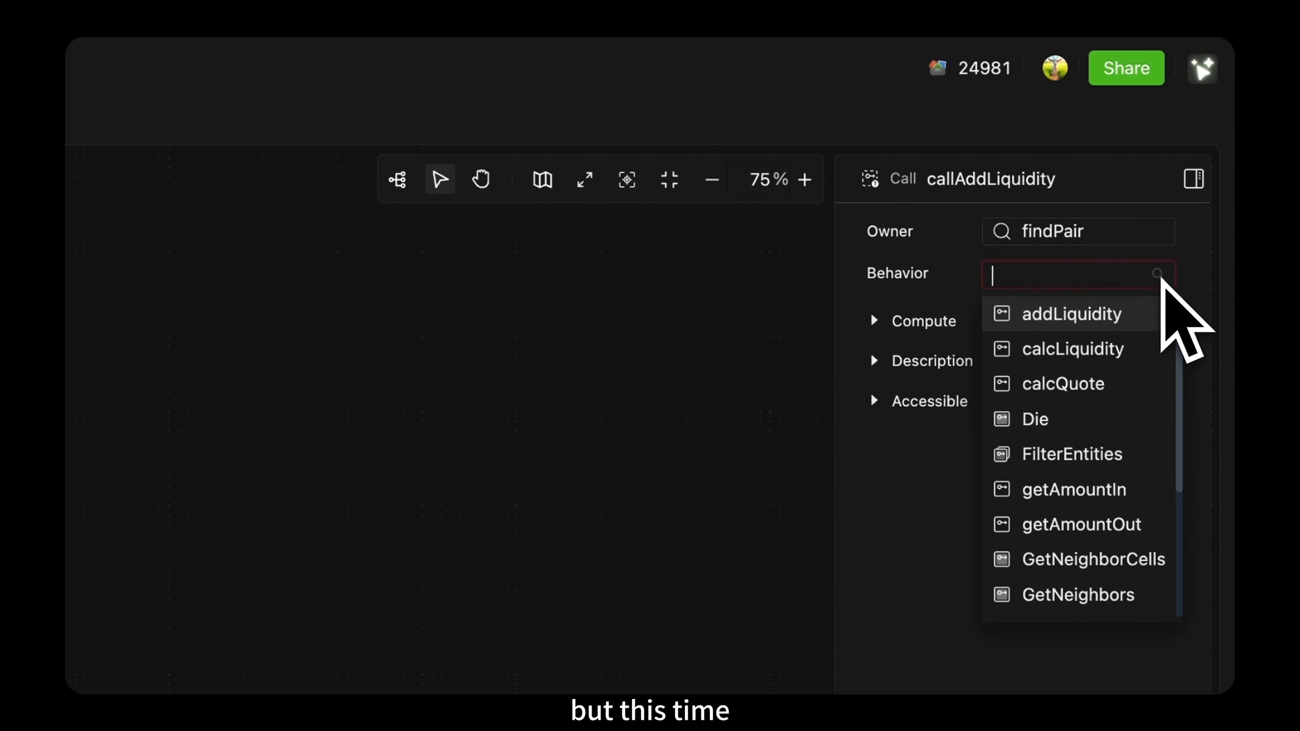
pyautogui.click(1145, 325)
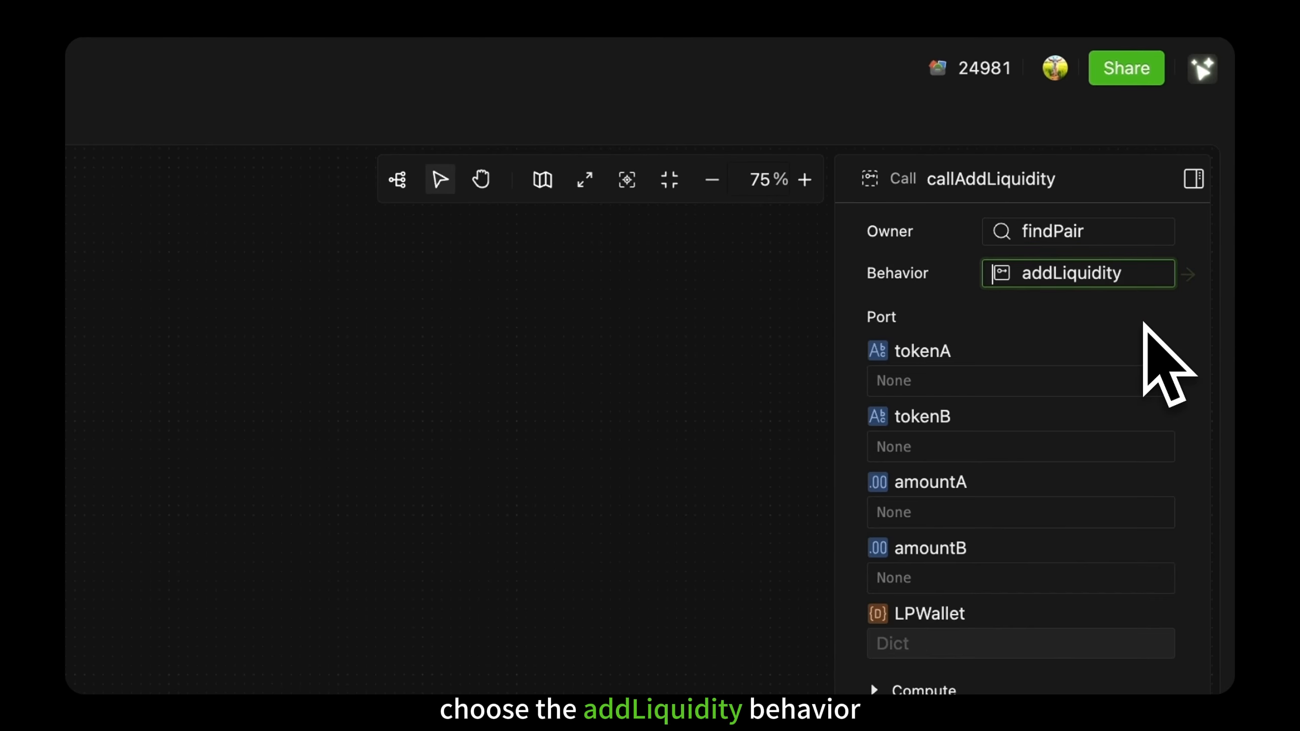
# Fill callAddLiquidity's ports with tokenA "ETH", tokenB "USDC", amountA 100 and amountB callCalcQuote.amountB.
pyautogui.click(1078, 389)
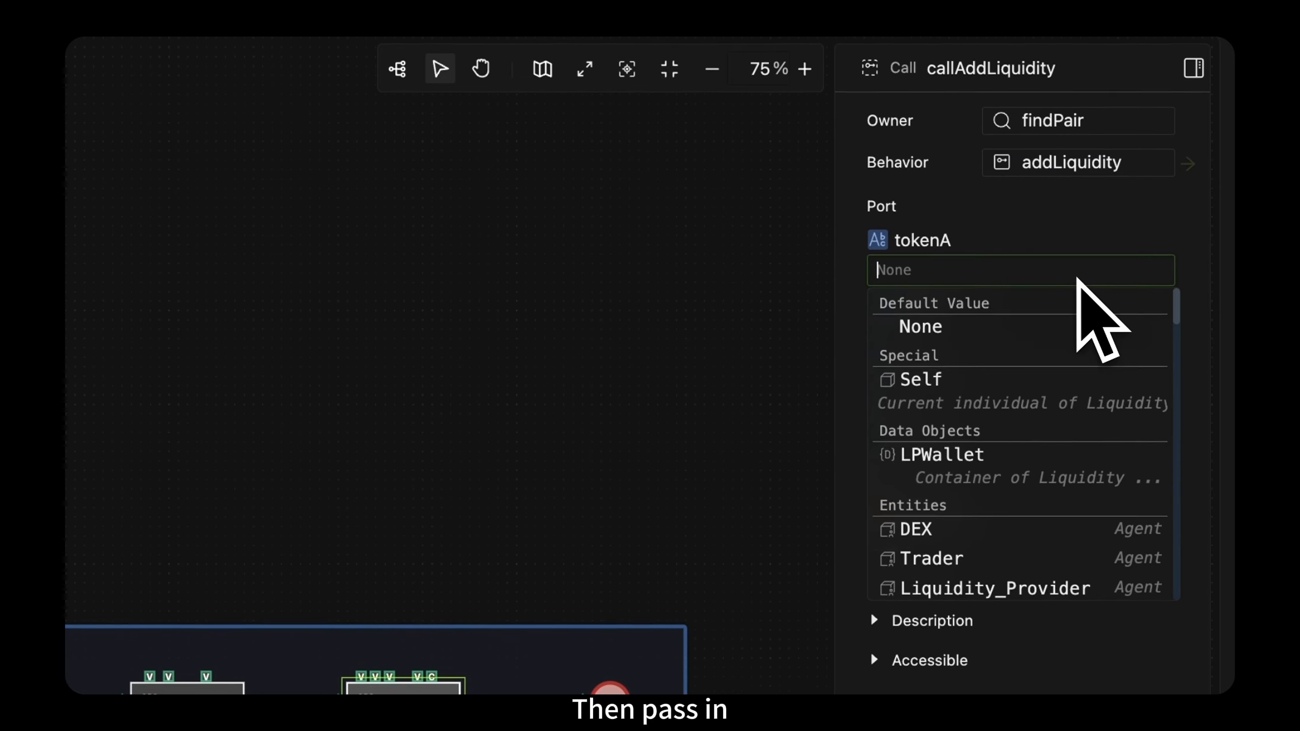
pyautogui.write('"ETH"')
pyautogui.click(1094, 336)
pyautogui.write('"USDC"')
pyautogui.click(1101, 403)
pyautogui.write('100')
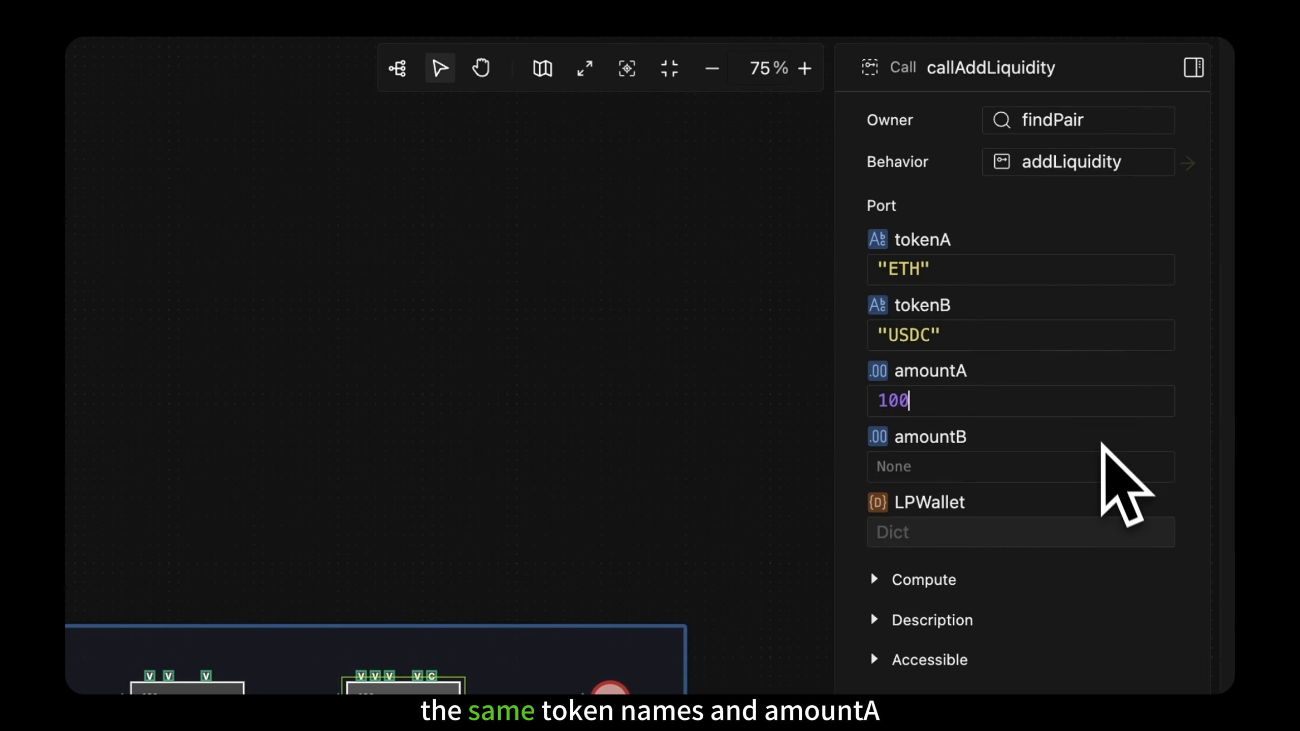
pyautogui.click(1107, 462)
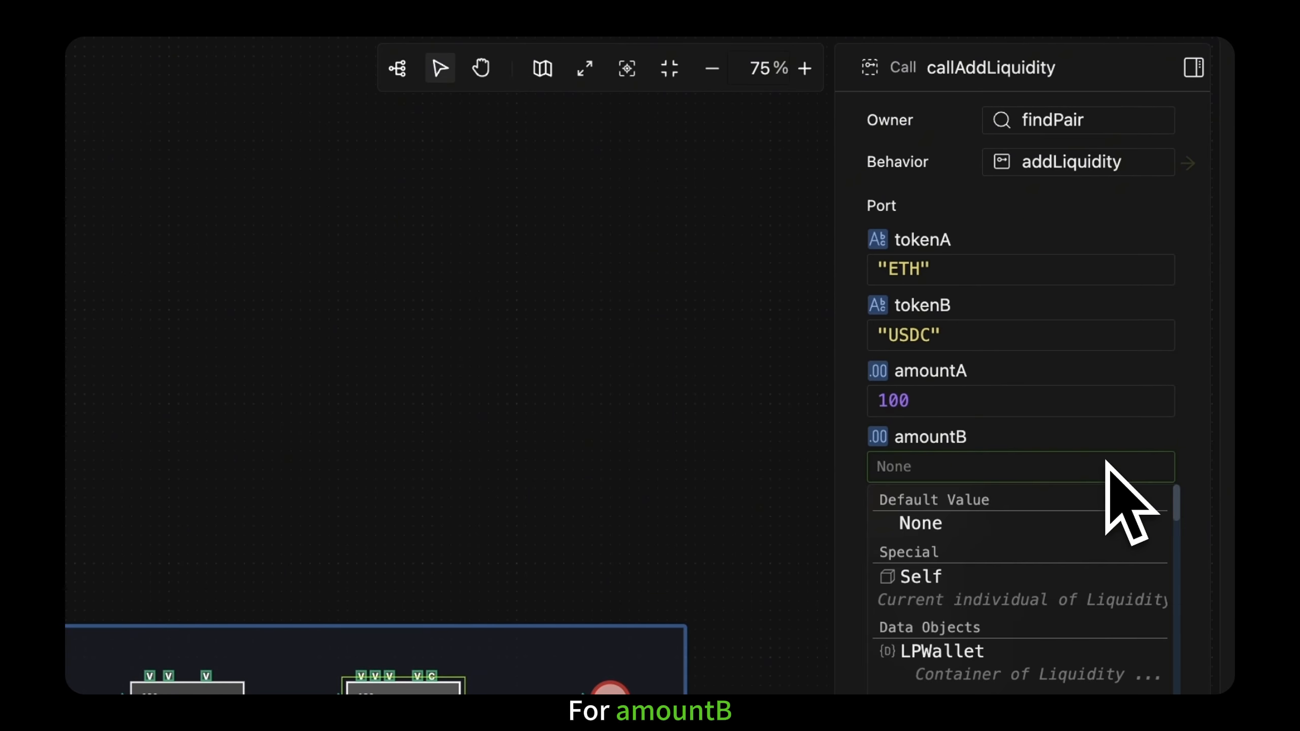
pyautogui.write('callCalcQuote.amountB')
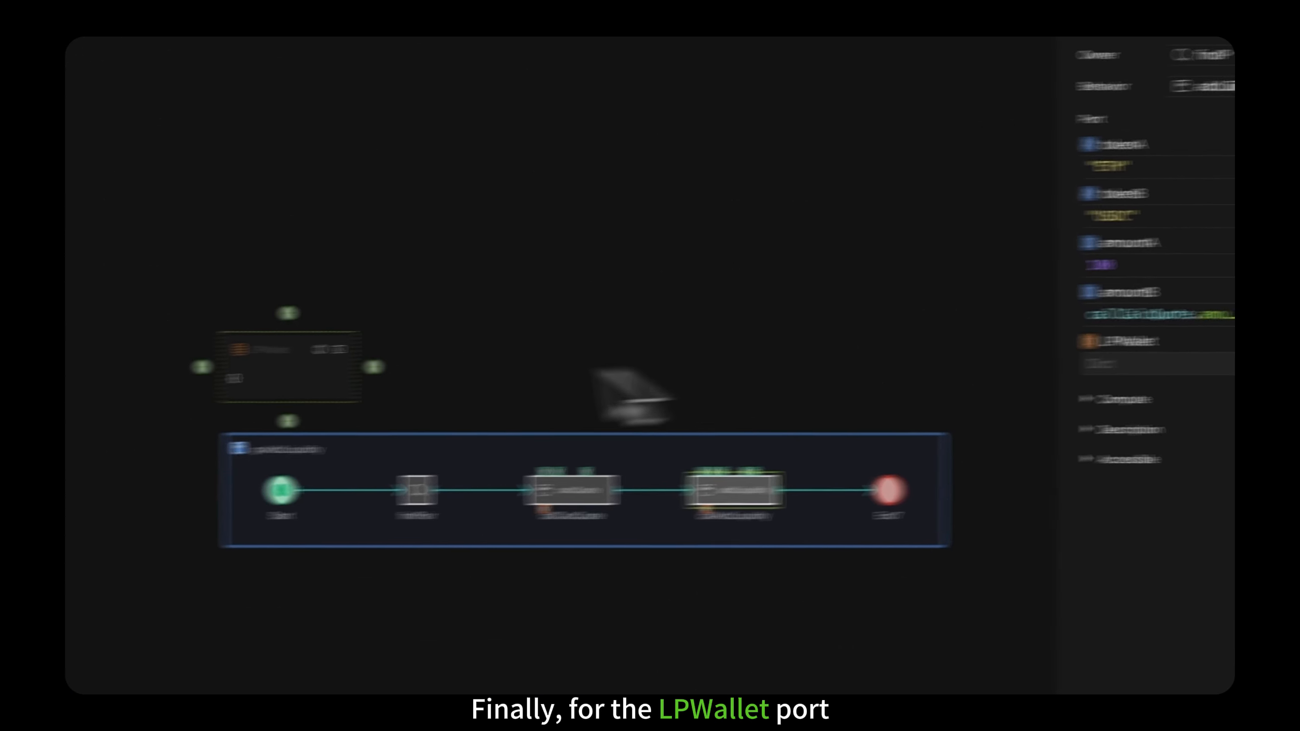
# Place a reference to the Liquidity Provider's LPWallet inside goAddLiquidity and connect it to callAddLiquidity's LPWallet port.
pyautogui.click(262, 354)
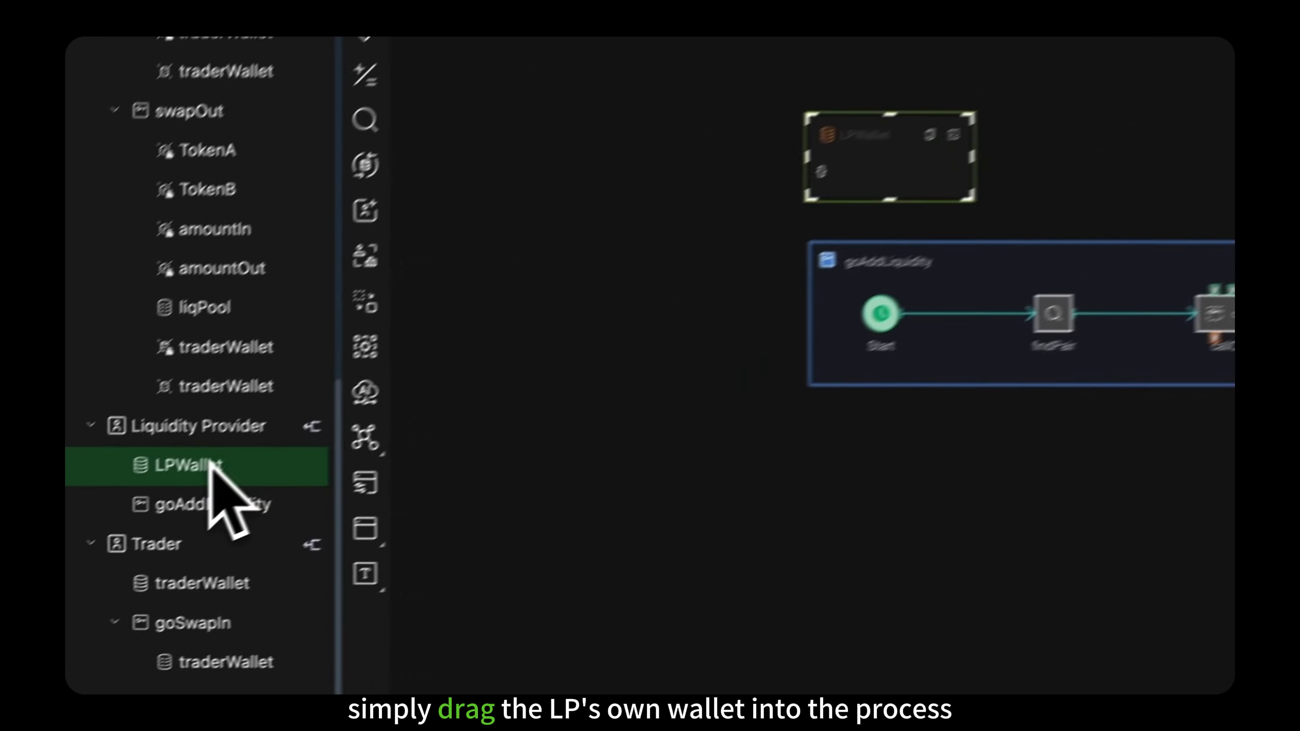
pyautogui.moveTo(210, 462); pyautogui.dragTo(515, 306)
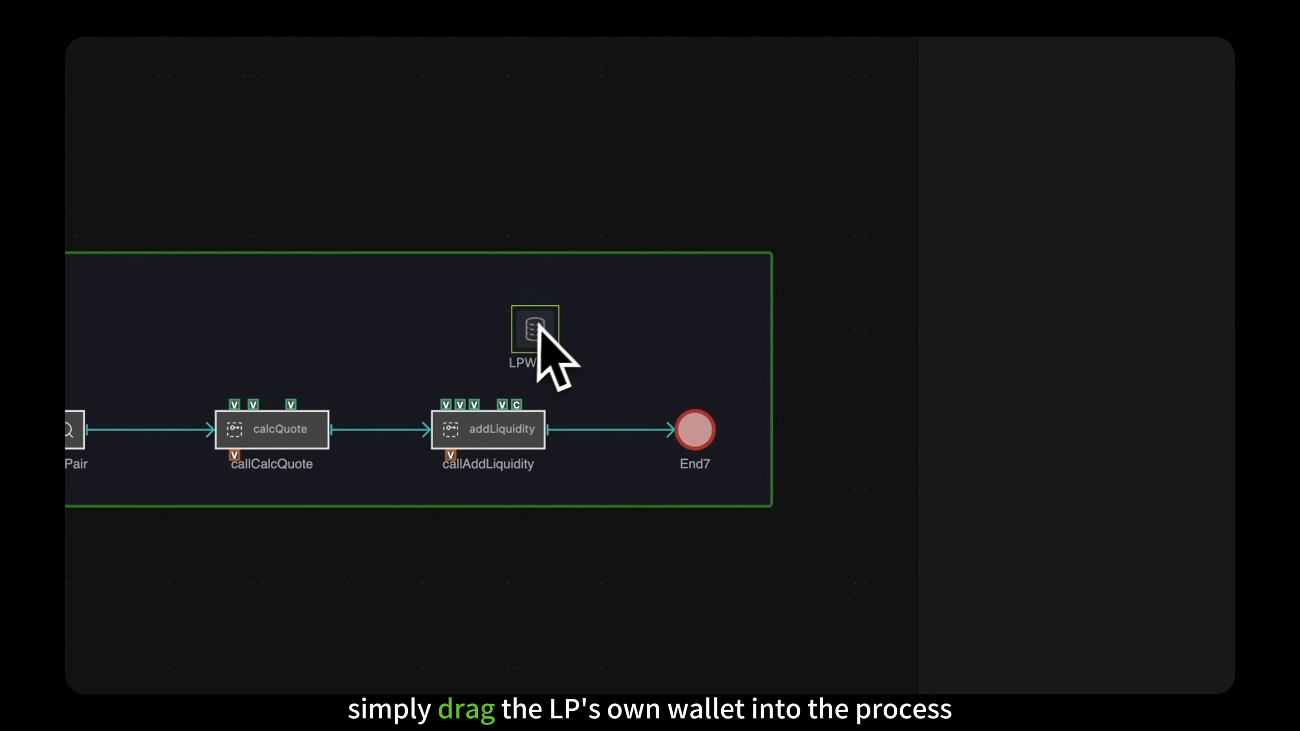
pyautogui.moveTo(511, 361); pyautogui.dragTo(518, 399)
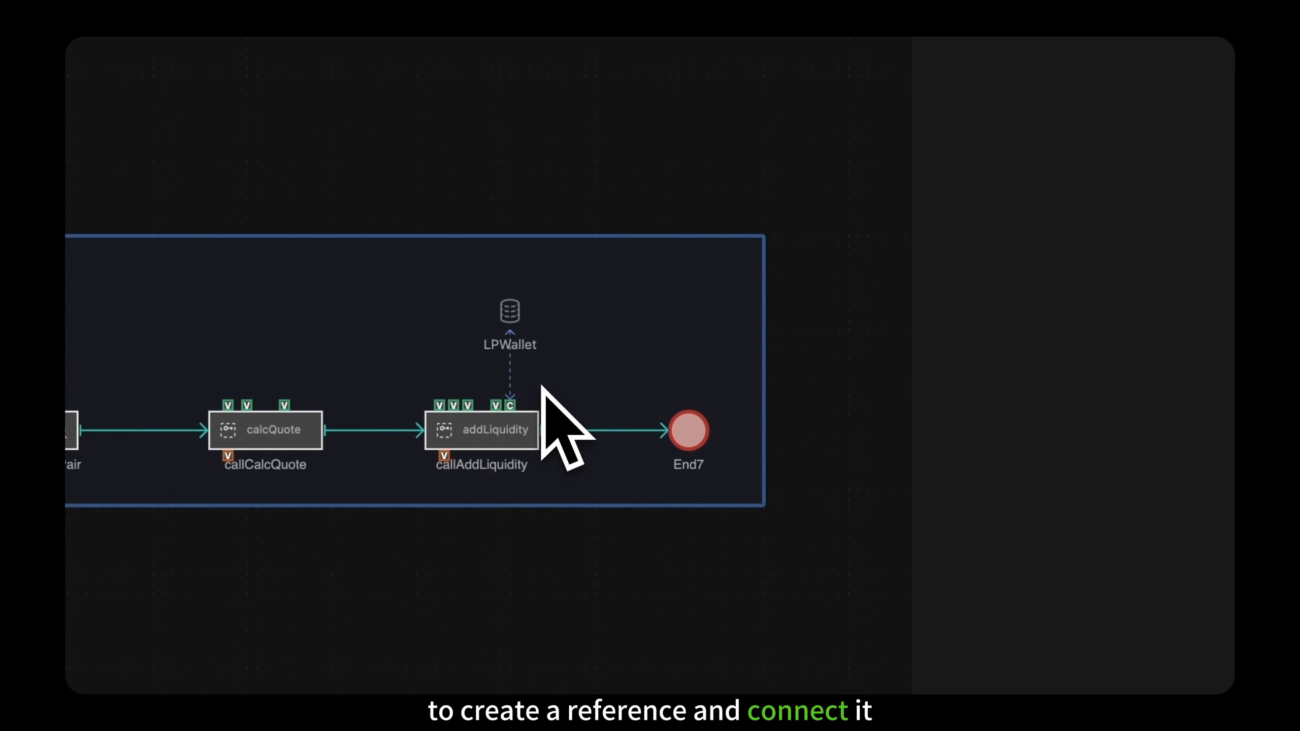
pyautogui.click(522, 435)
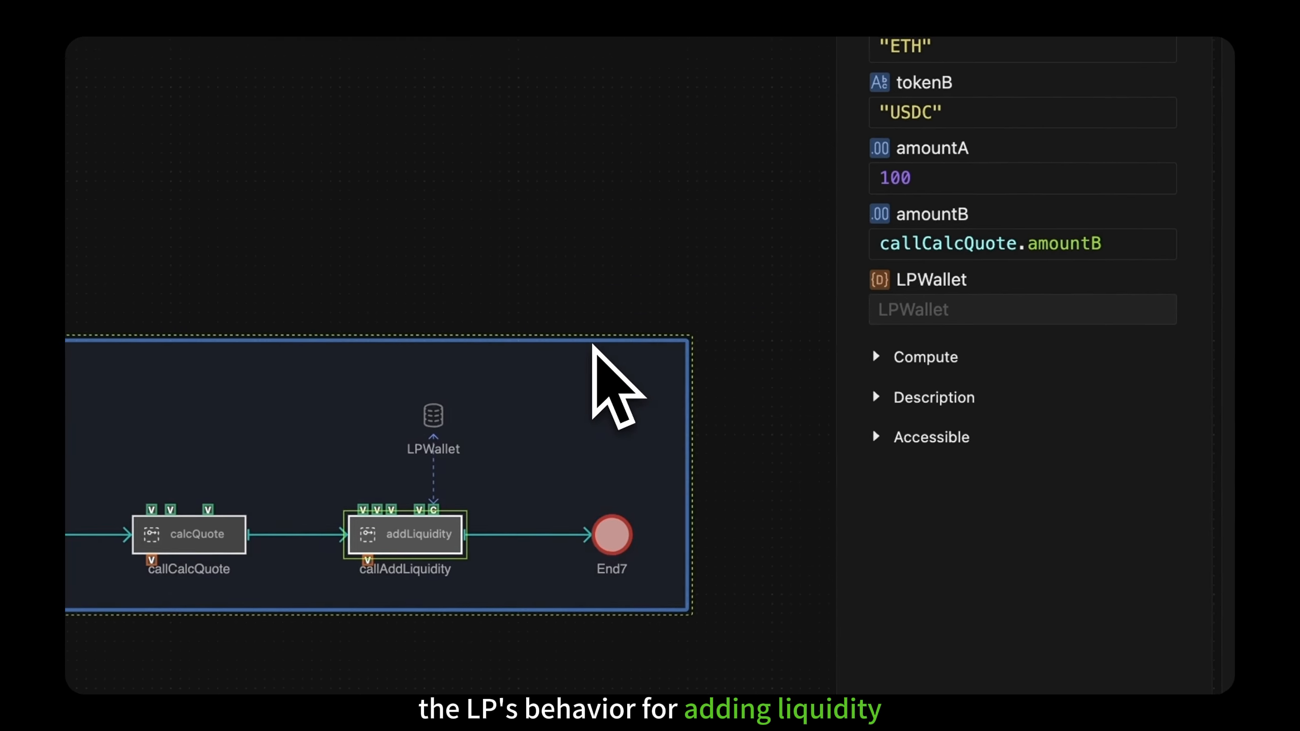
pyautogui.click(592, 344)
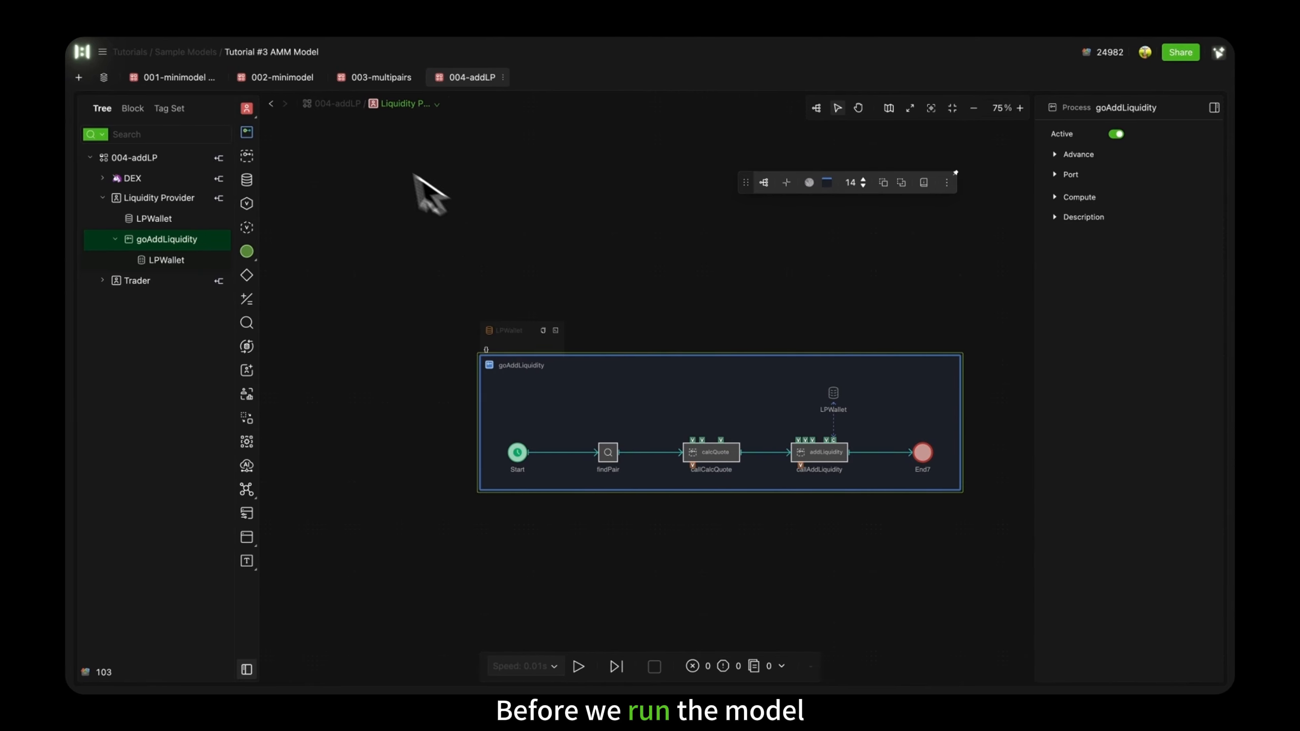
# On the top-level 004-addLP canvas, add a variable named LPActive above the Liquidity Provider agent.
pyautogui.click(337, 109)
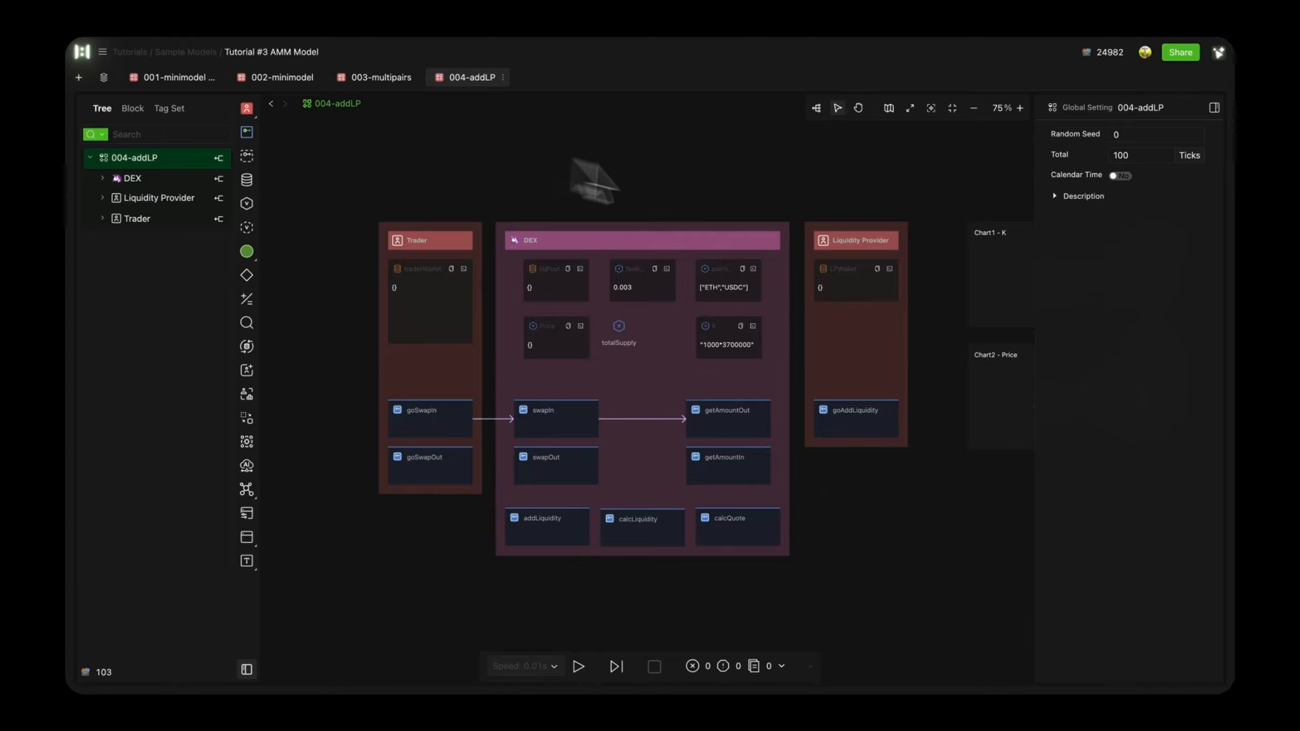
pyautogui.click(824, 242)
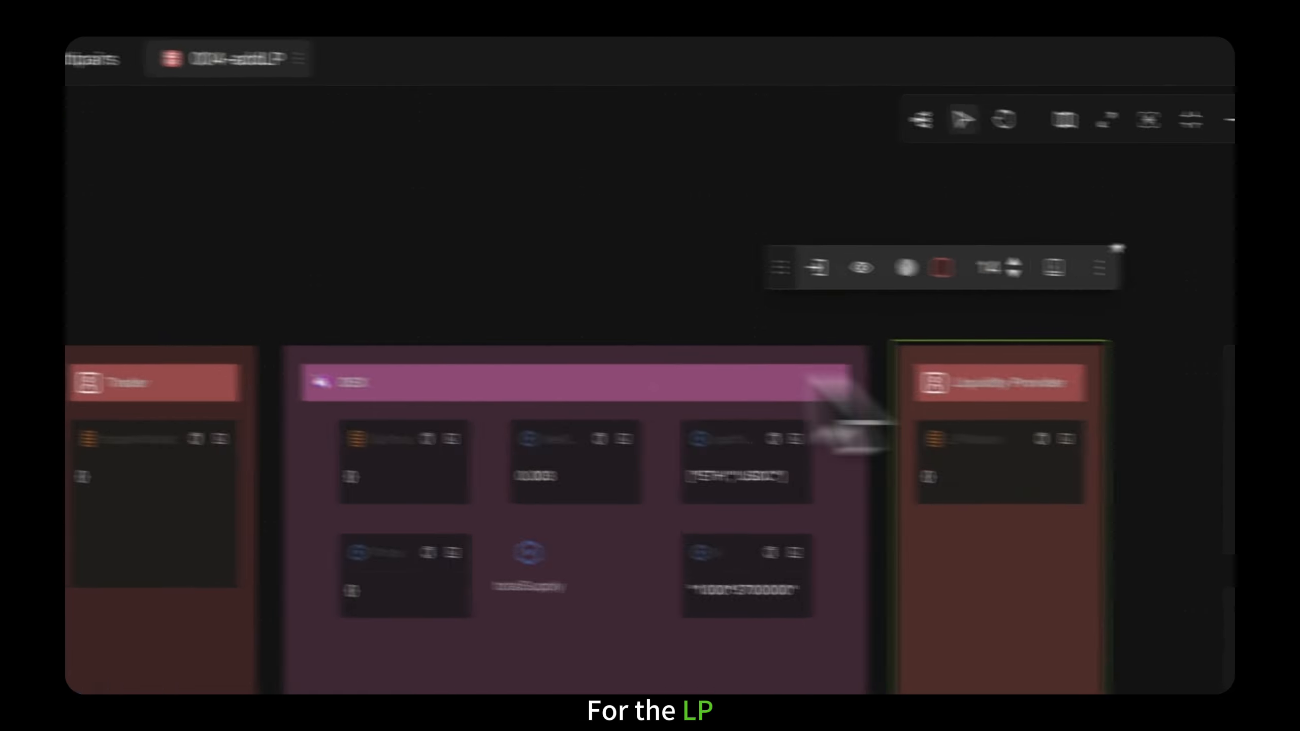
pyautogui.moveTo(278, 343); pyautogui.dragTo(904, 346)
pyautogui.doubleClick(898, 357)
pyautogui.write('LPActive')
pyautogui.press('Return')
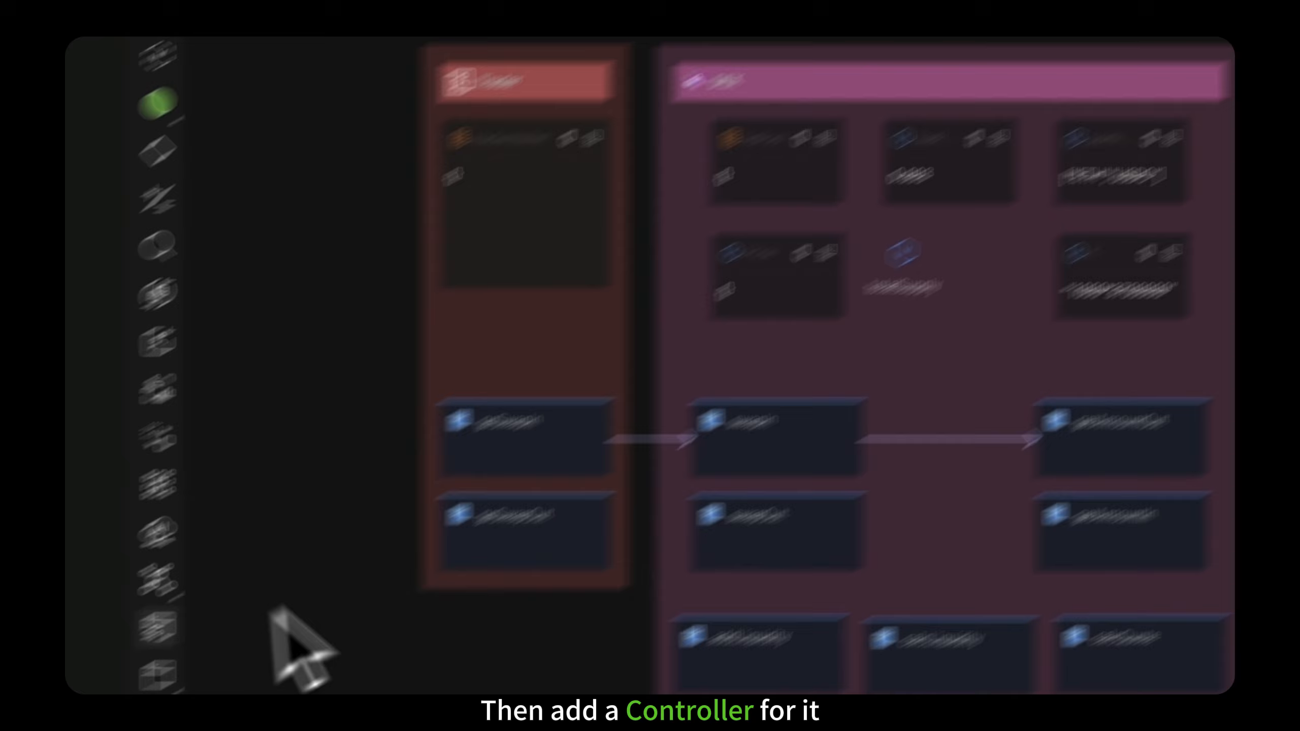
# Add a Controller beside the LPActive variable, with LPActive as its object and Switch as its type.
pyautogui.moveTo(160, 626); pyautogui.dragTo(794, 198)
pyautogui.click(1101, 152)
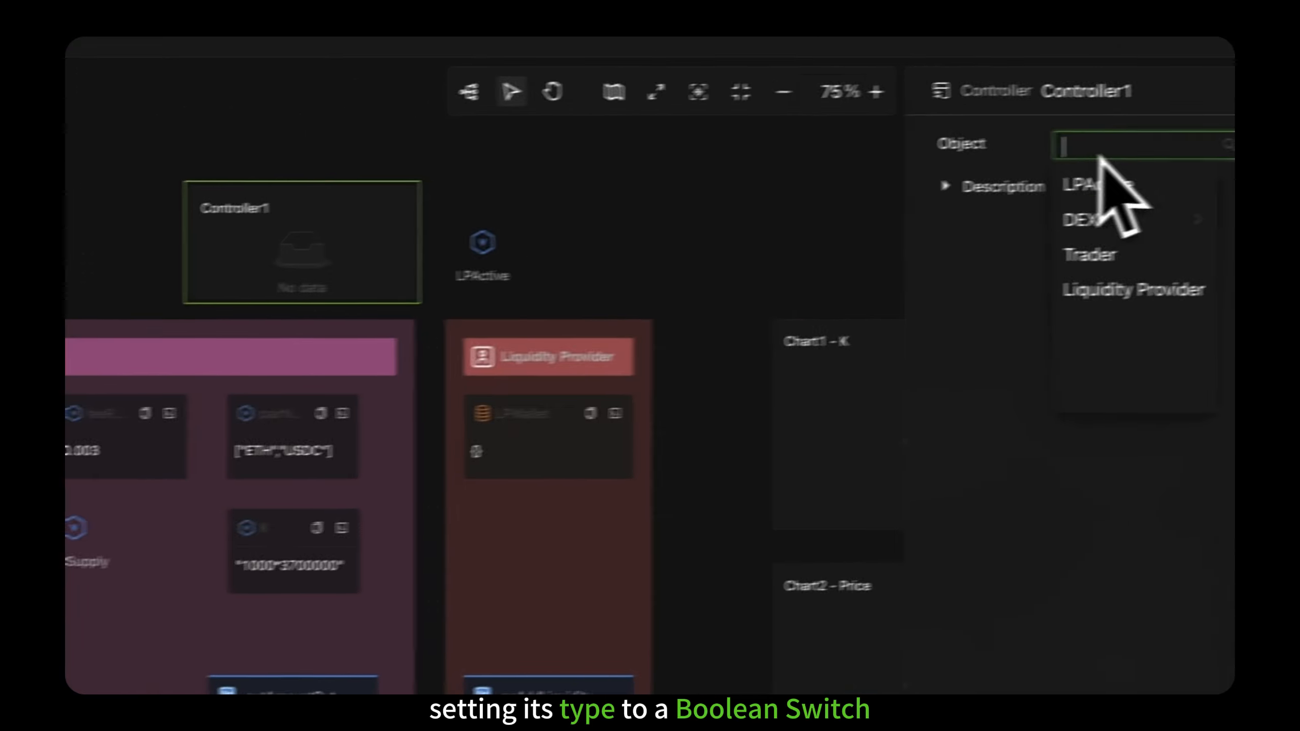
pyautogui.click(1083, 188)
pyautogui.click(1053, 193)
pyautogui.click(1026, 301)
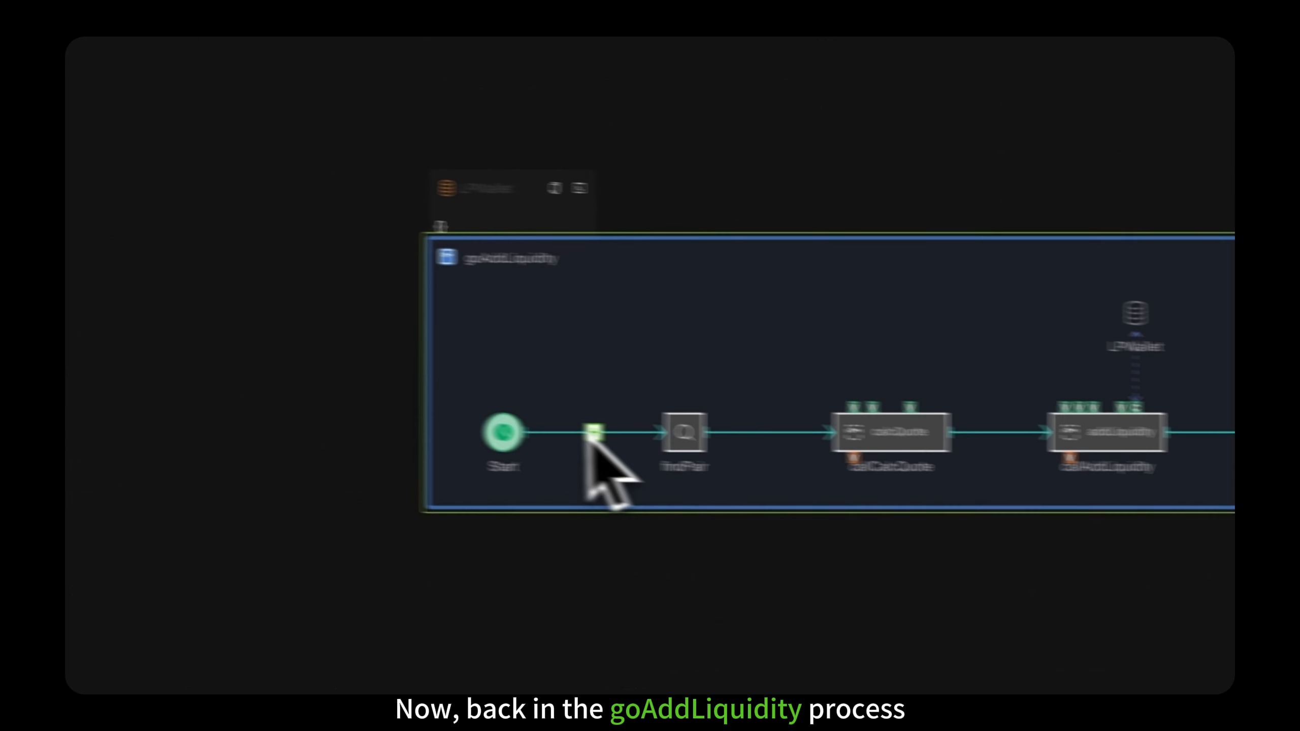
# Insert an Exclusive Condition gateway LPActive? between goAddLiquidity's Start and findPair, going to findPair if LPActive == True.
pyautogui.click(687, 398)
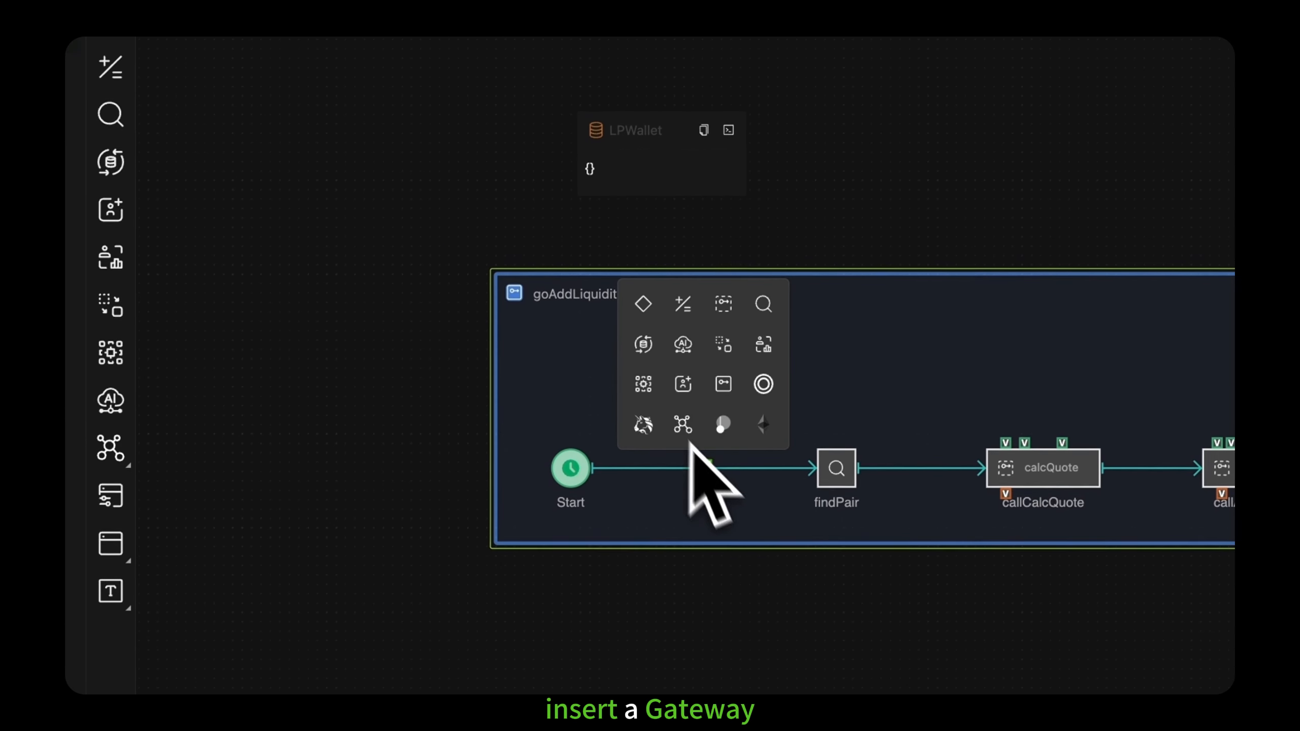
pyautogui.click(644, 304)
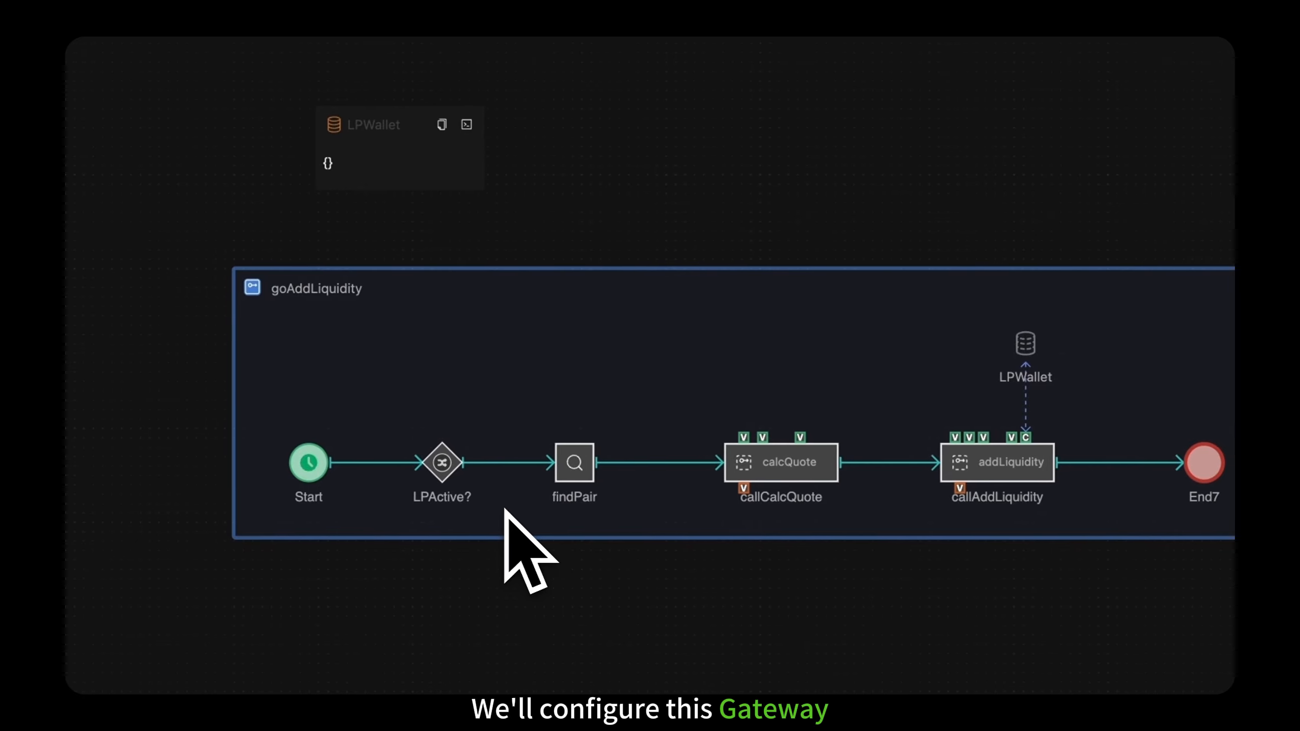
pyautogui.click(441, 466)
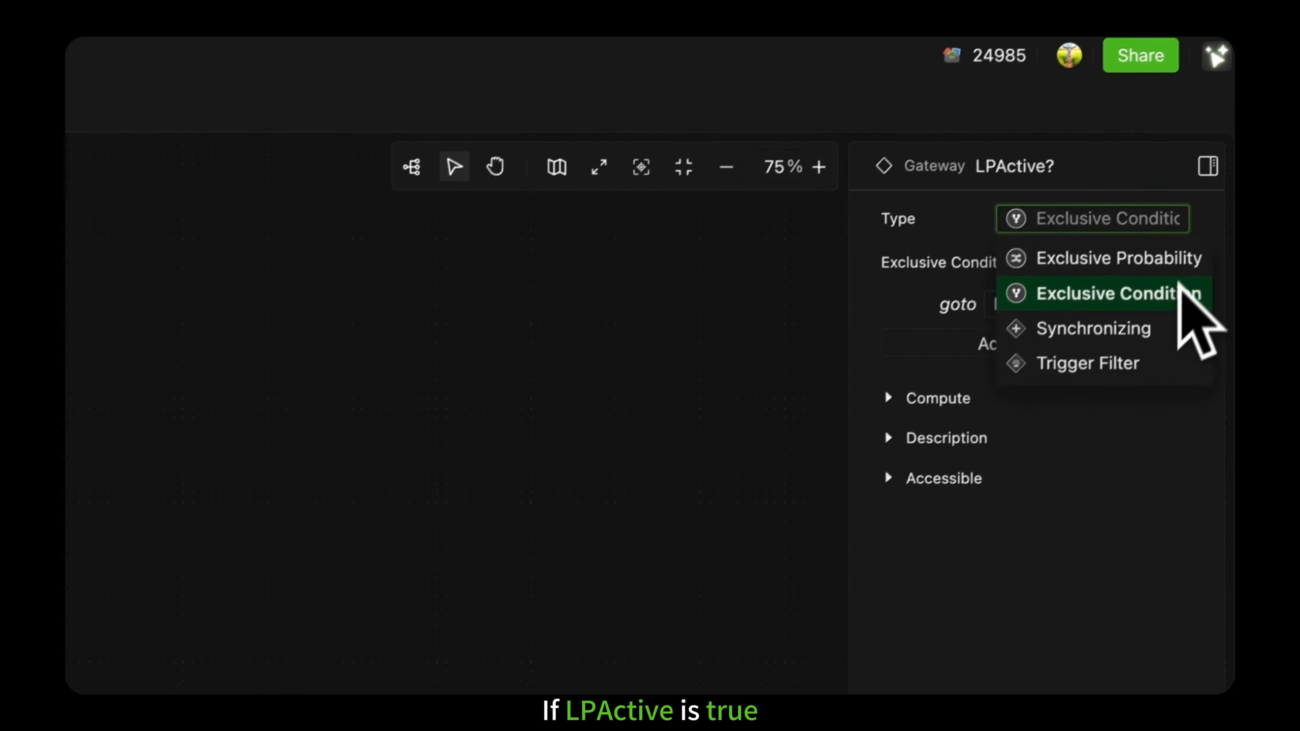
pyautogui.click(1172, 297)
pyautogui.click(1137, 355)
pyautogui.write('LPActive == True')
pyautogui.click(1129, 335)
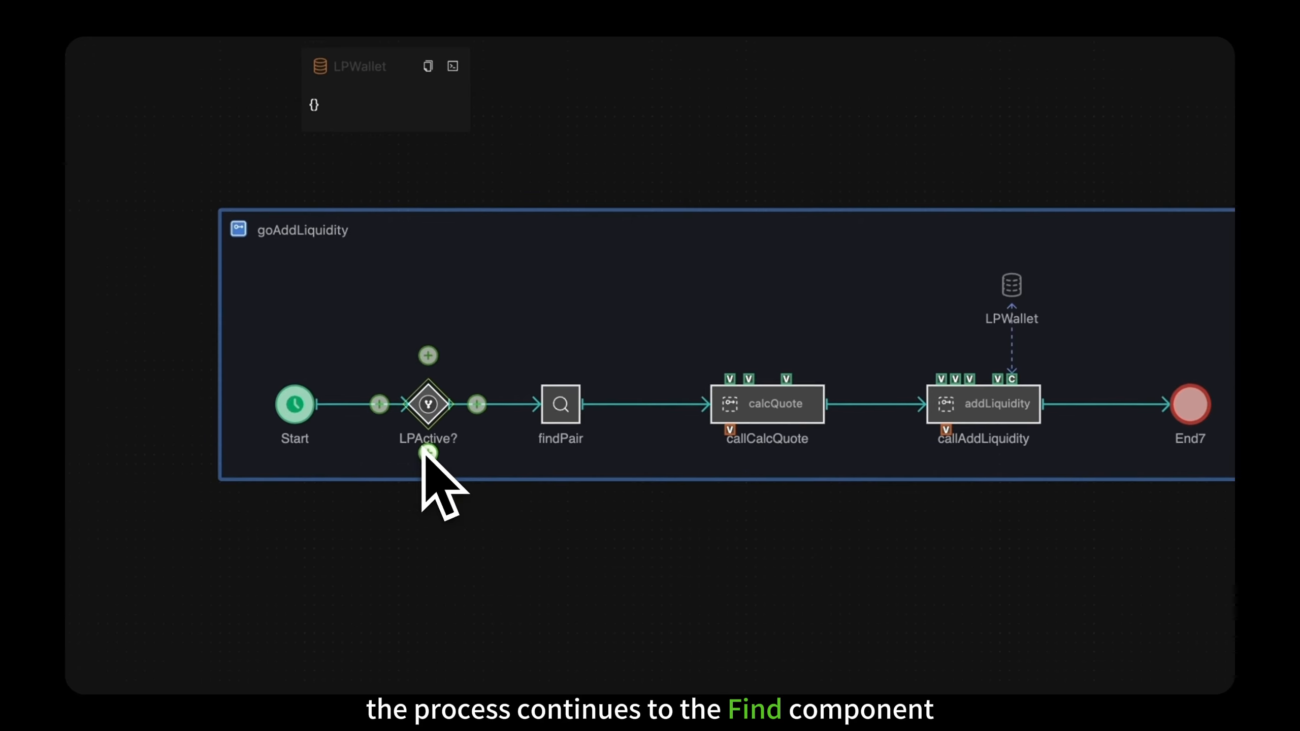
# Add an End event branching off the LPActive? gateway and set the gateway's else target to it.
pyautogui.click(352, 518)
pyautogui.click(493, 572)
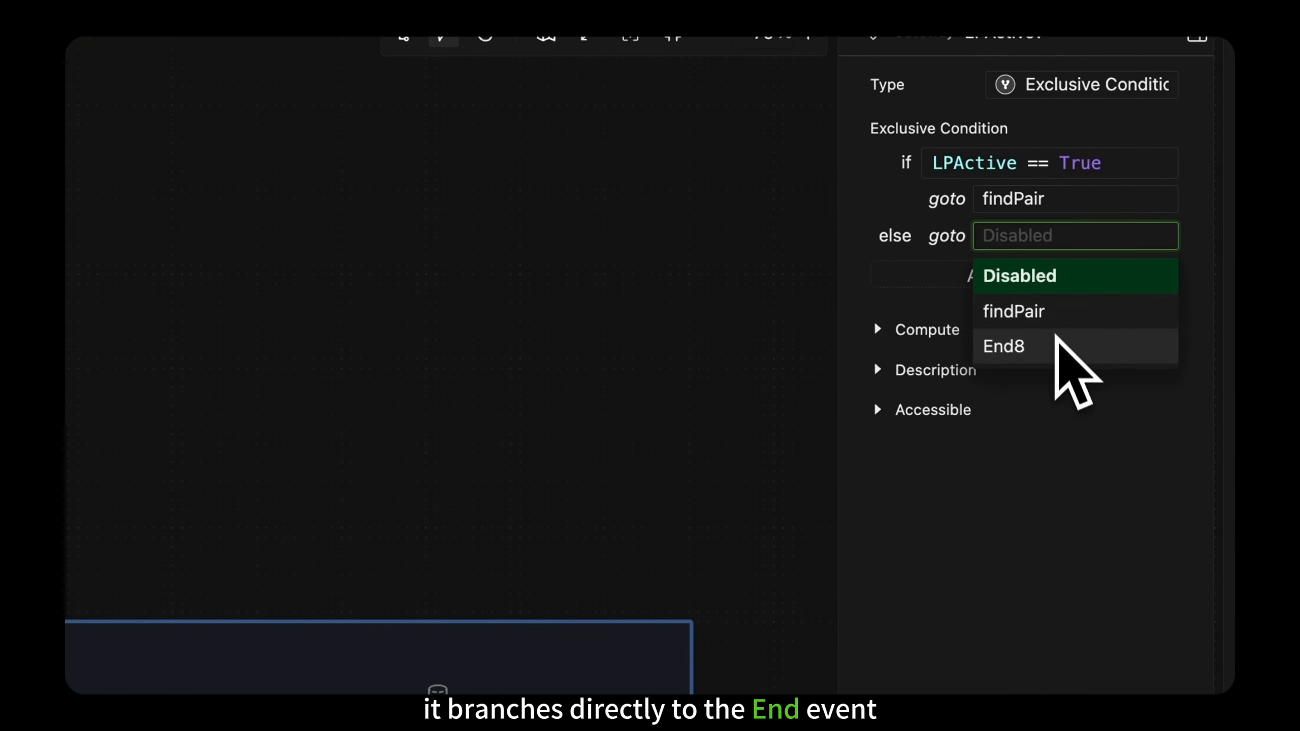
pyautogui.click(1057, 340)
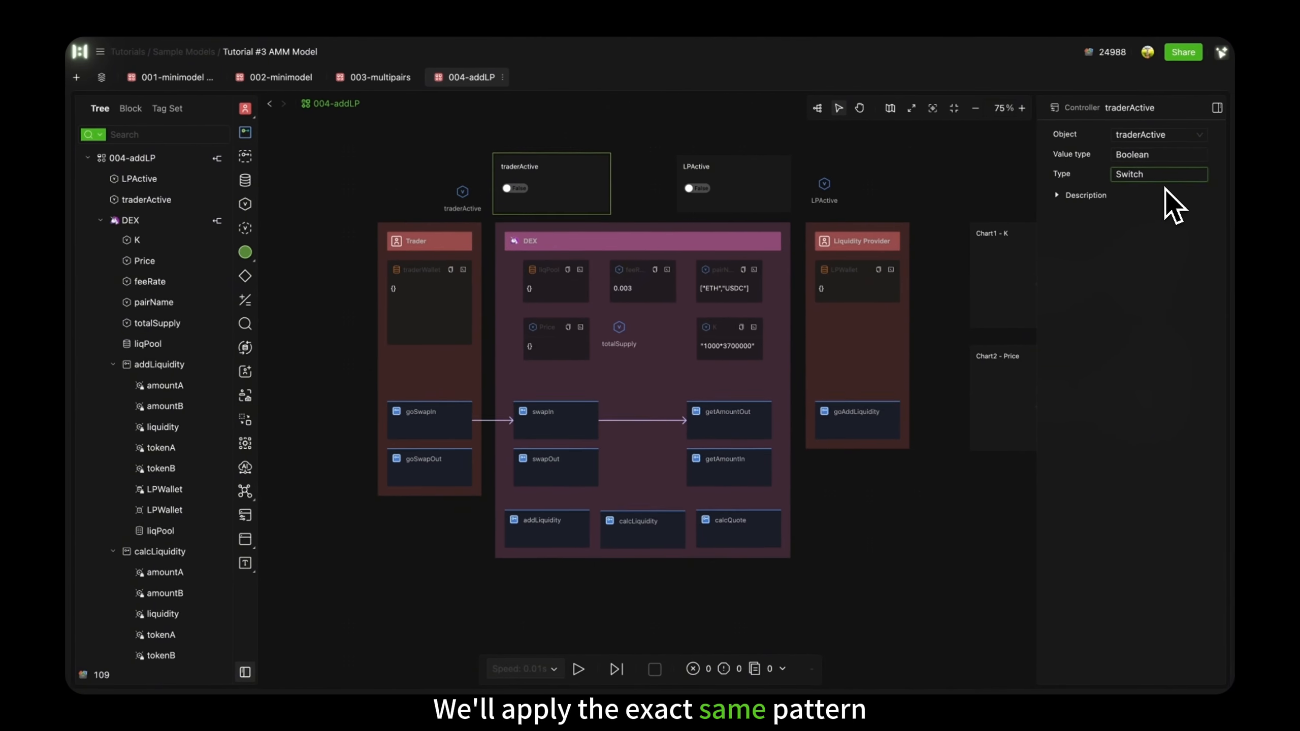
# Open the Trader agent to check the traderActive? gateways in goSwapIn and goSwapOut, and return to the 004-addLP canvas.
pyautogui.doubleClick(470, 450)
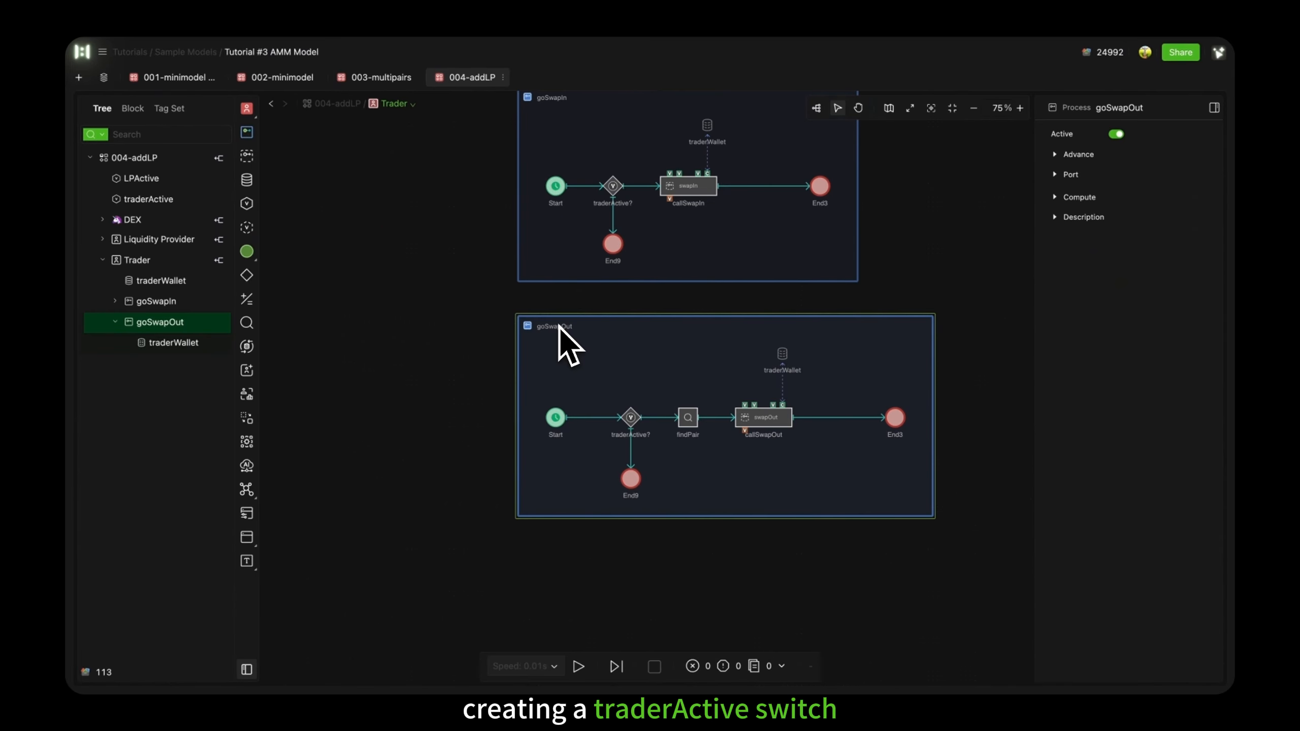
pyautogui.click(331, 104)
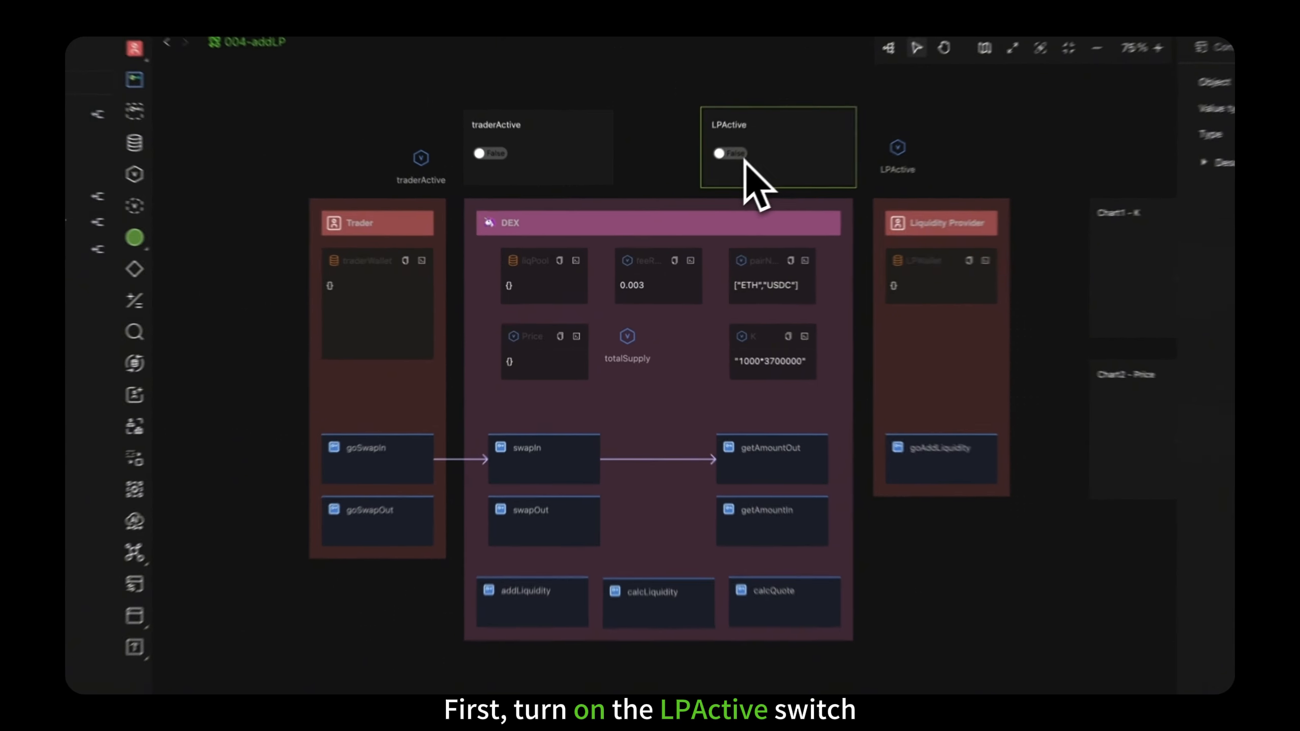
# Turn on the LPActive switch and run the model.
pyautogui.click(742, 155)
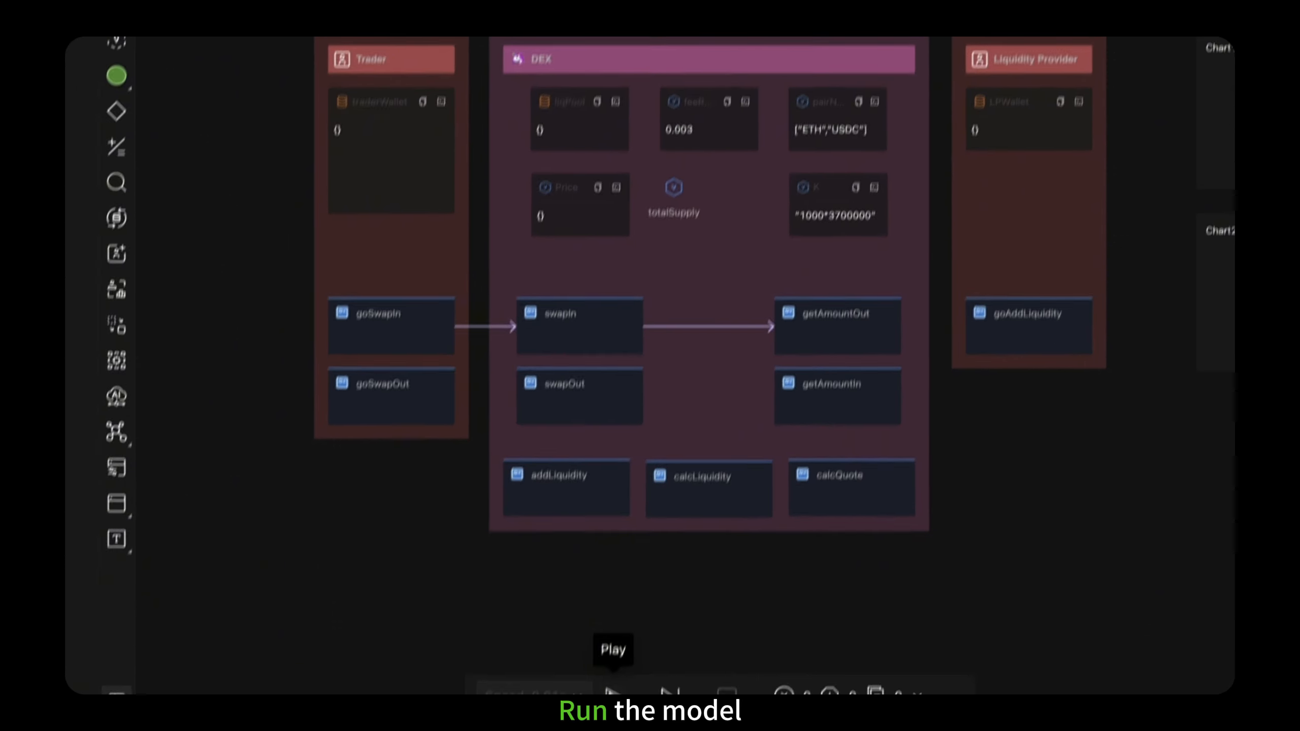
pyautogui.click(608, 688)
# Add a chart of the DEX's liqPool container below the Liquidity Provider agent and inspect its curve around tick 21.
pyautogui.click(596, 154)
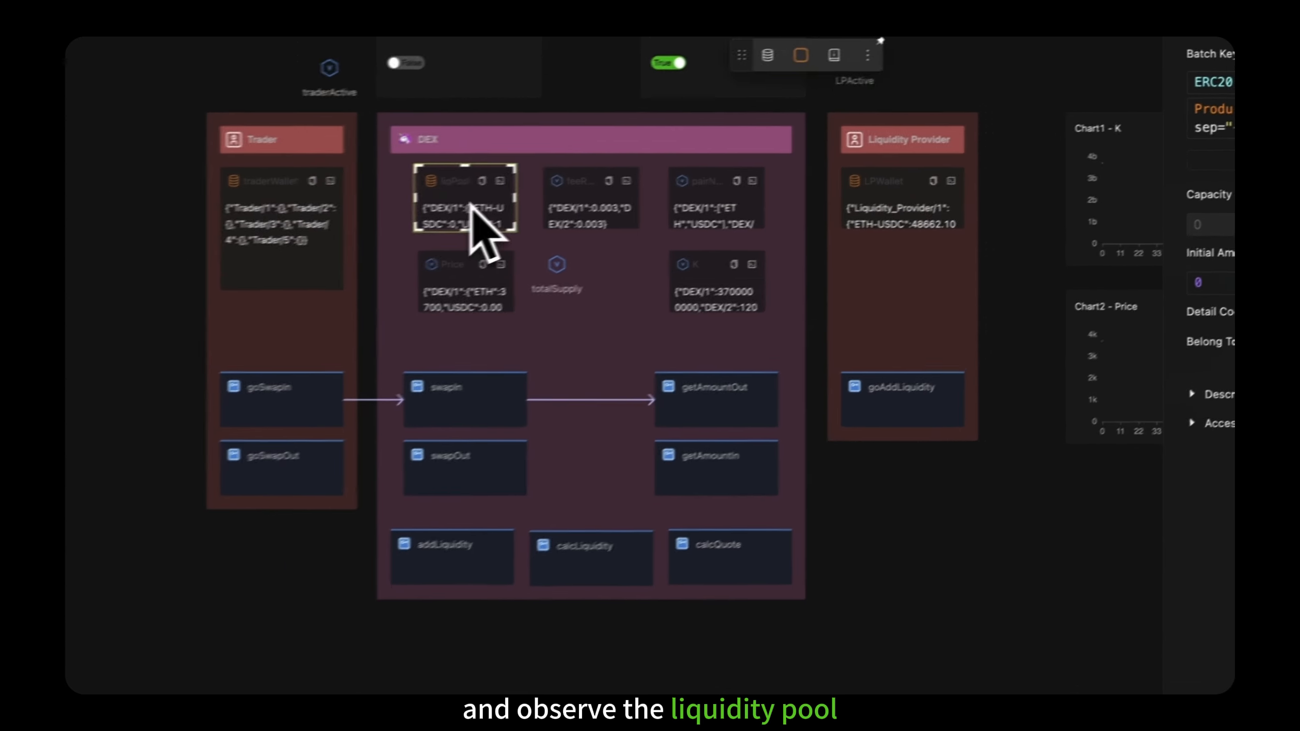
pyautogui.rightClick(599, 159)
pyautogui.click(701, 209)
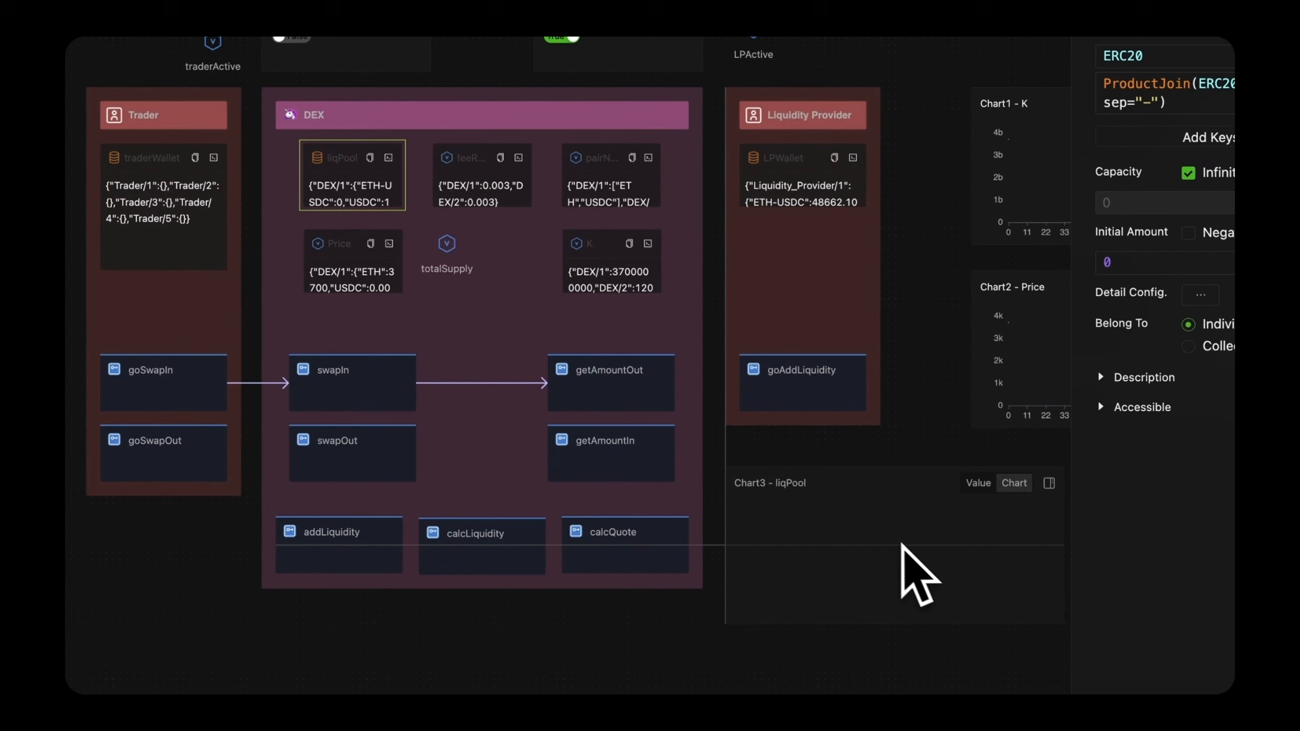
pyautogui.click(902, 546)
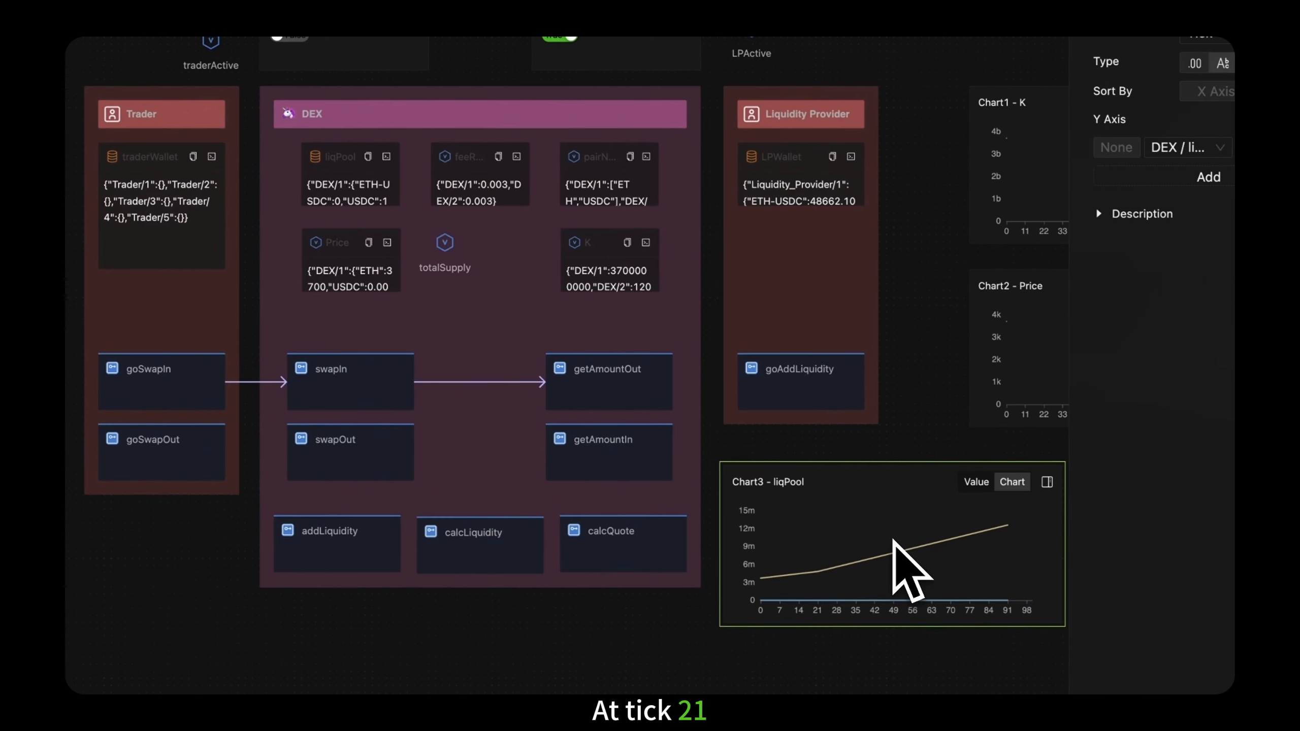
pyautogui.moveTo(819, 584)
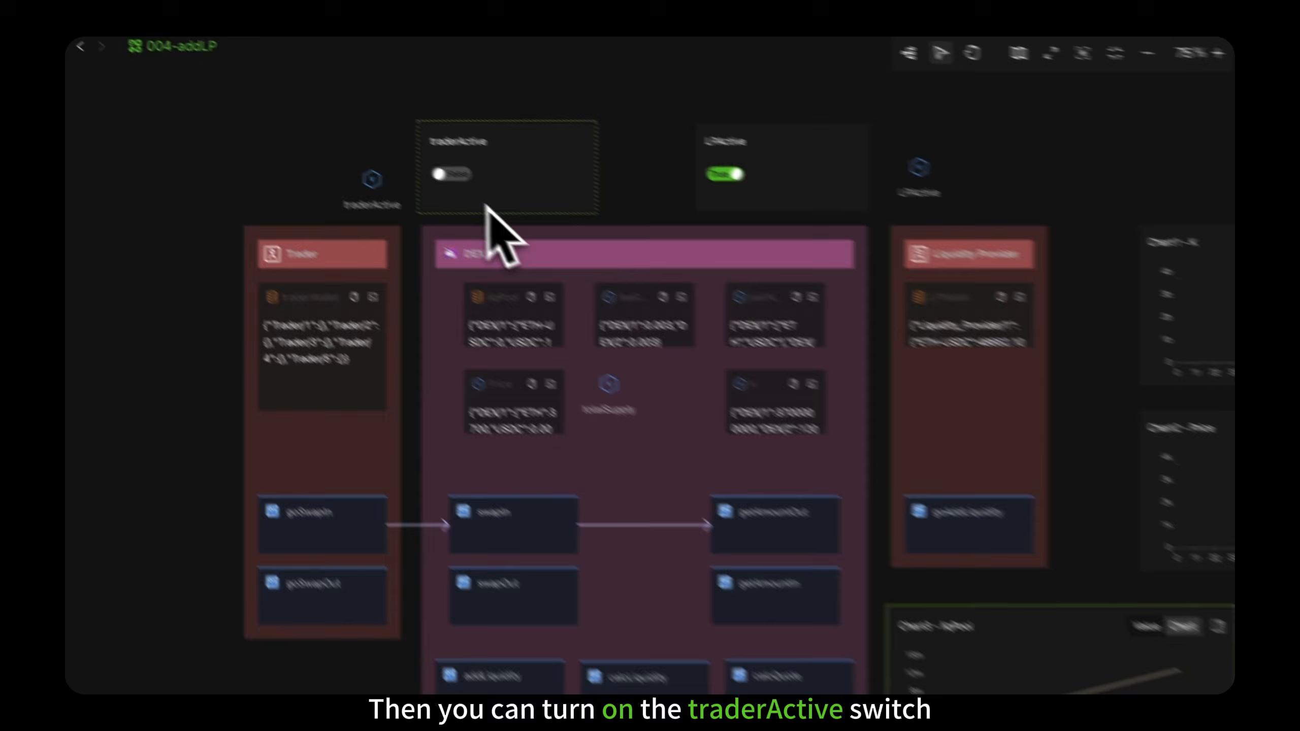
# Turn on the traderActive switch and run the model.
pyautogui.click(287, 36)
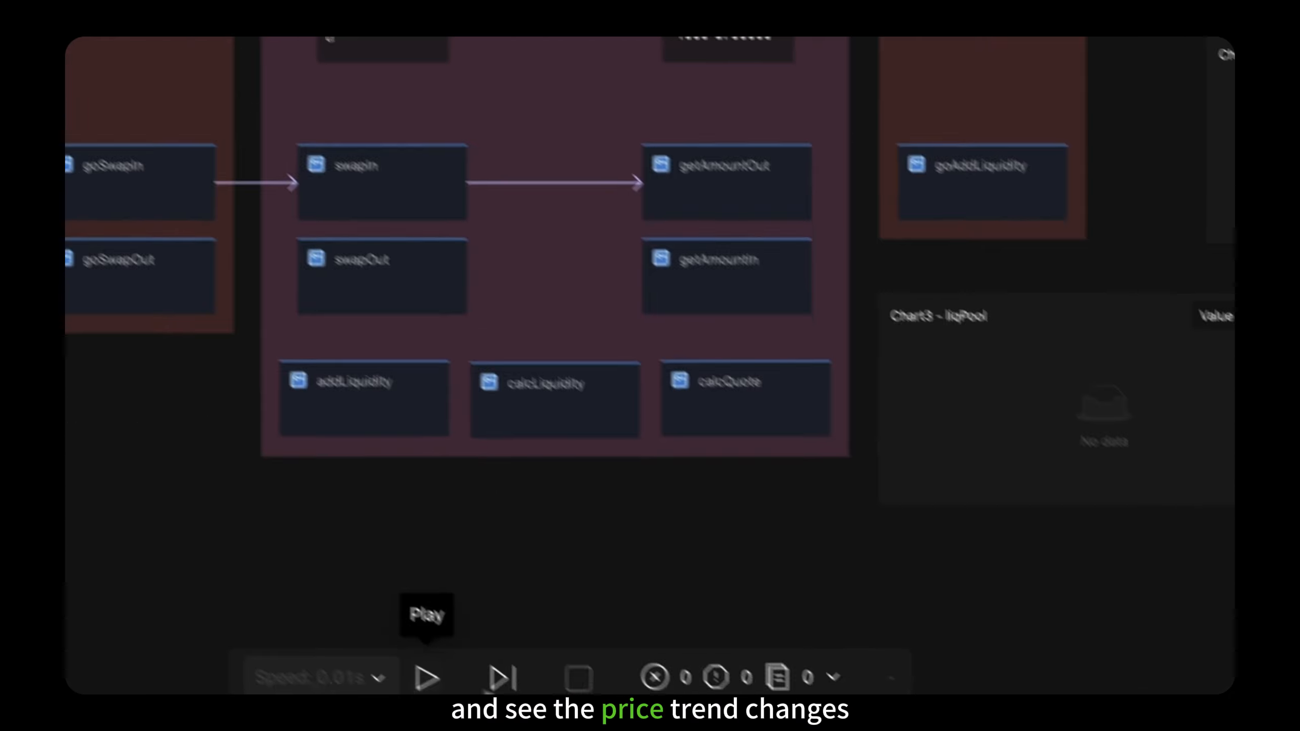
pyautogui.click(426, 677)
pyautogui.hscroll(5, 512, 564)
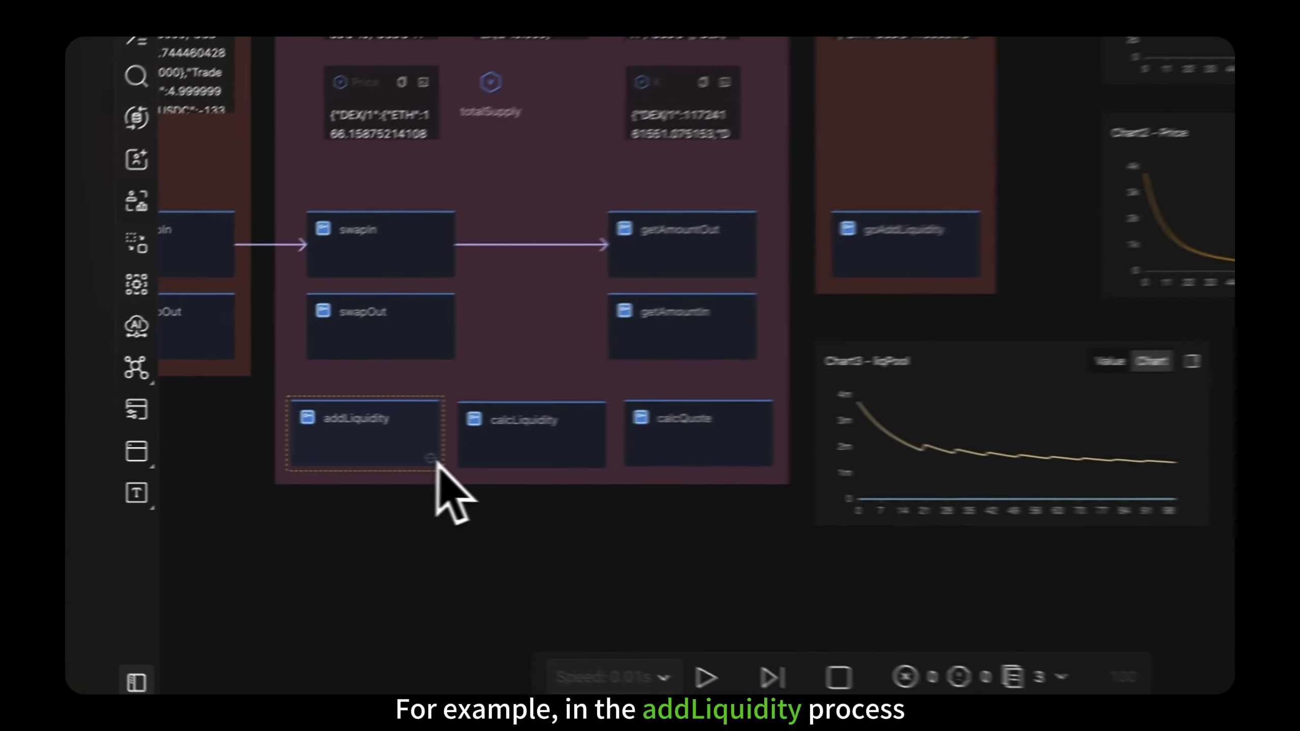
# Open the addLiquidity process and set a breakpoint on its transferTokens operation.
pyautogui.click(435, 462)
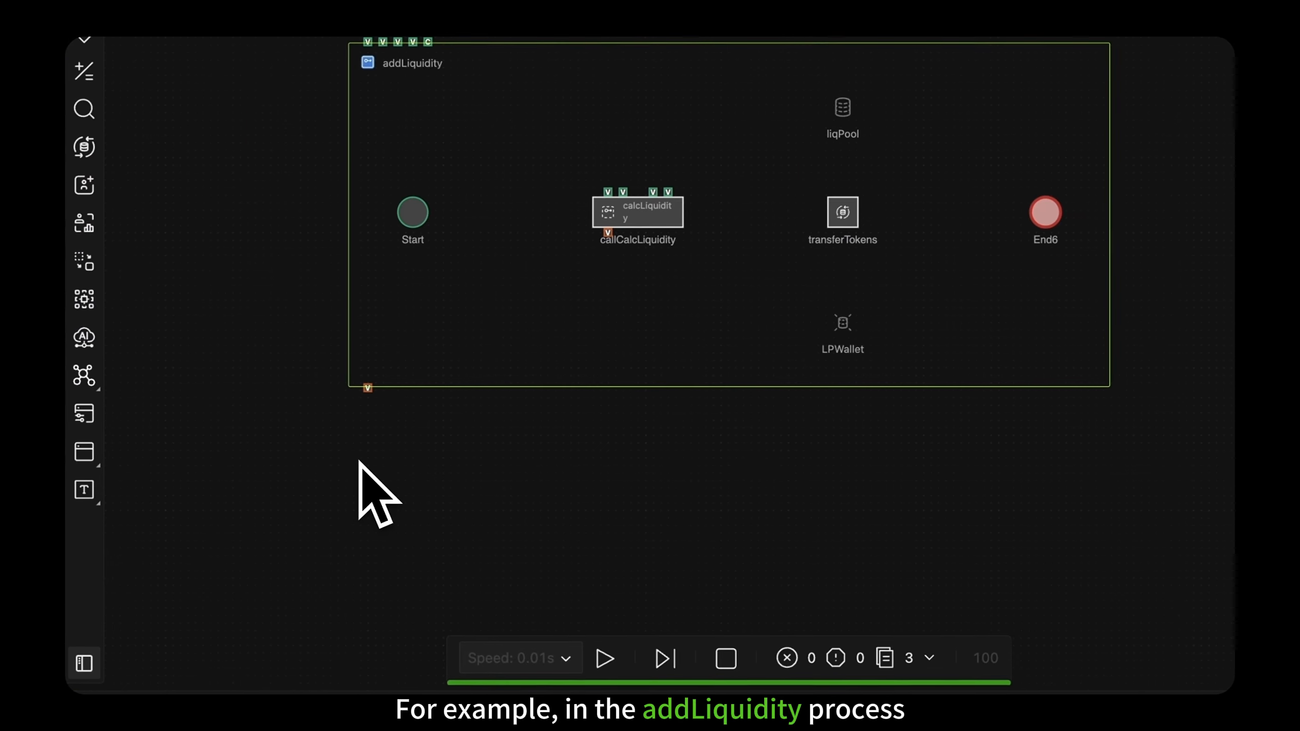
pyautogui.click(839, 218)
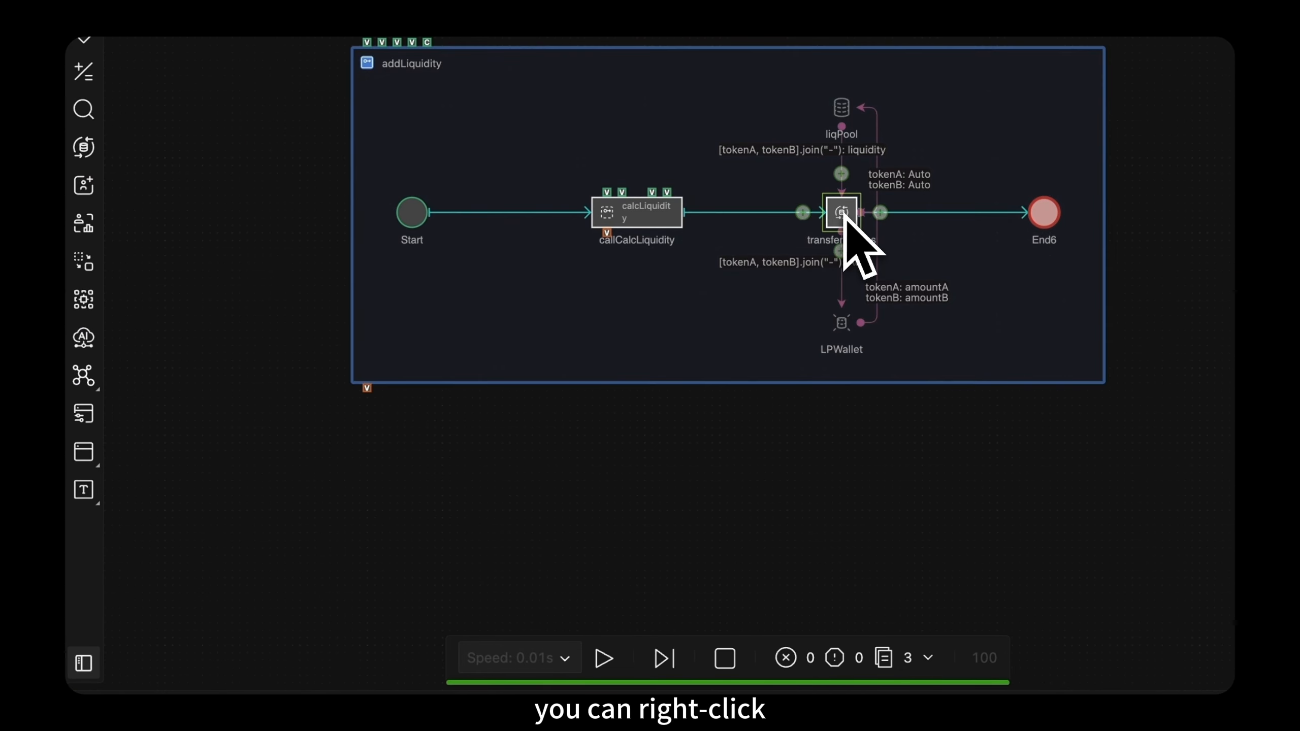
pyautogui.rightClick(845, 212)
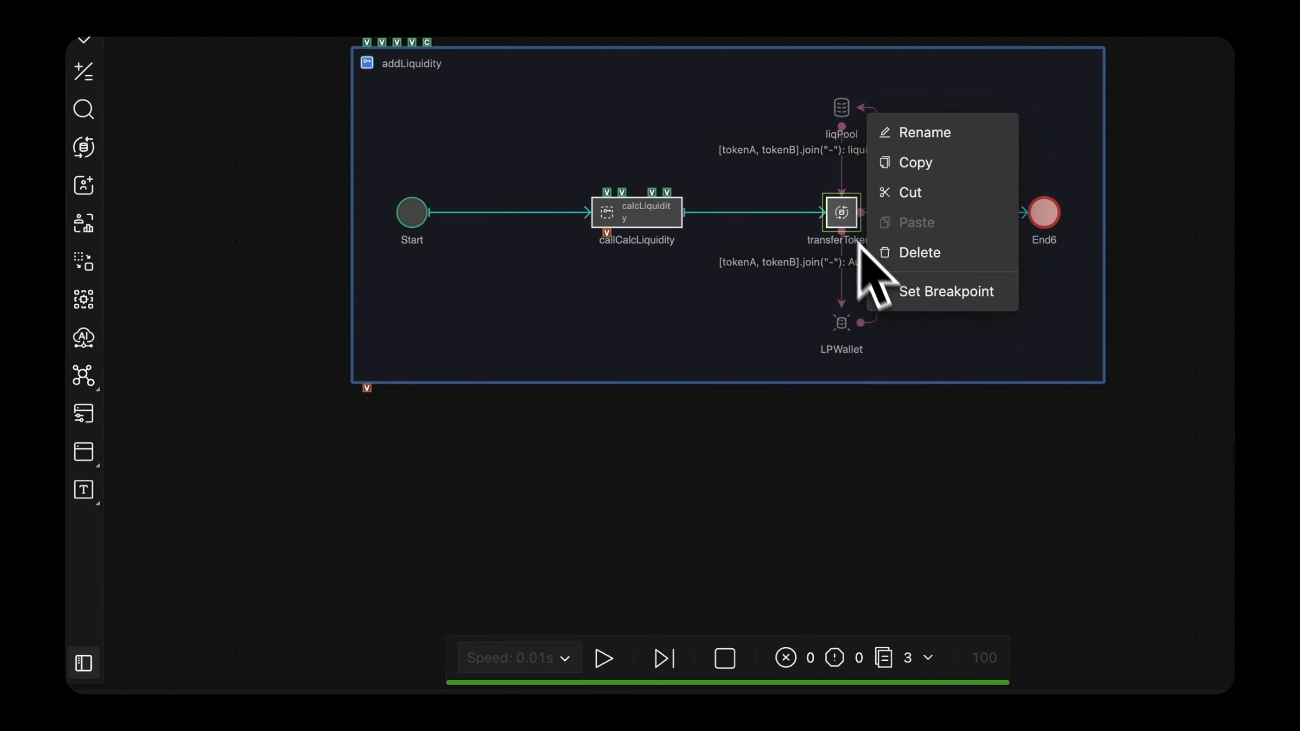
pyautogui.click(895, 291)
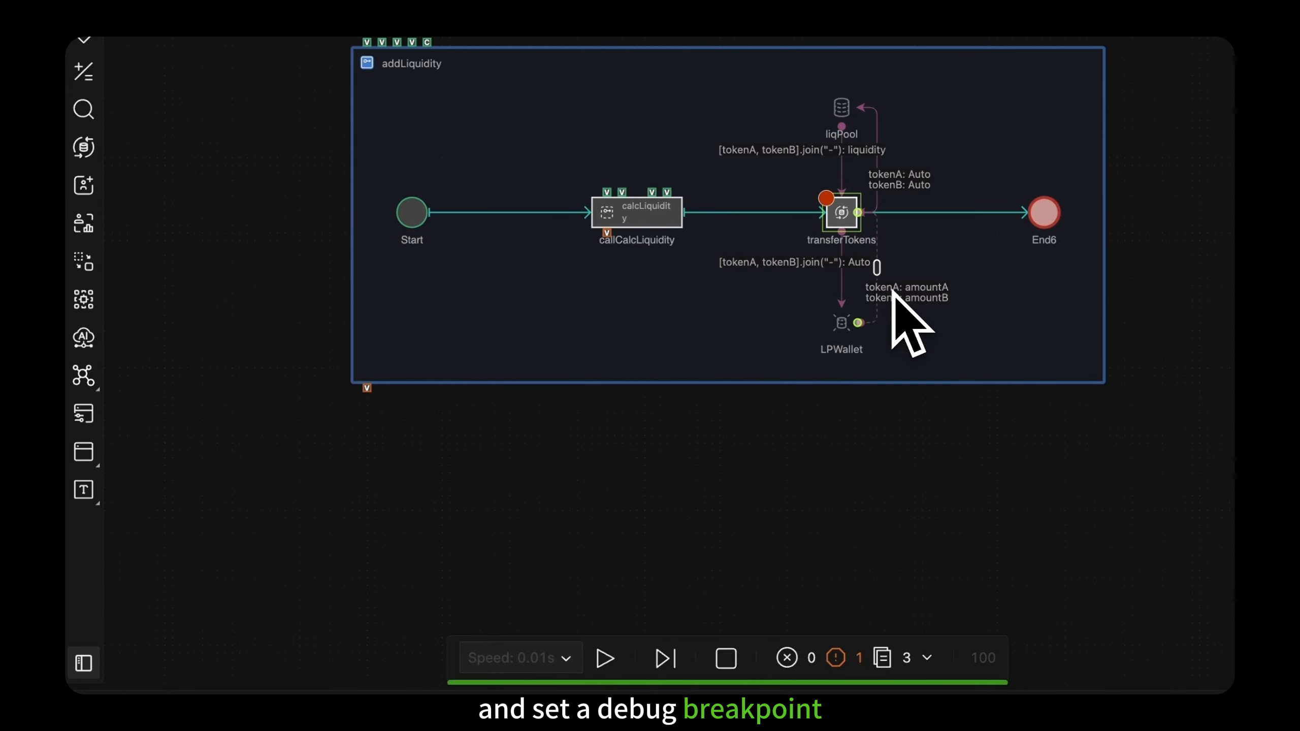
# Reset and rerun the model to the breakpoint, and inspect the call stack's local variables.
pyautogui.click(726, 659)
pyautogui.click(604, 658)
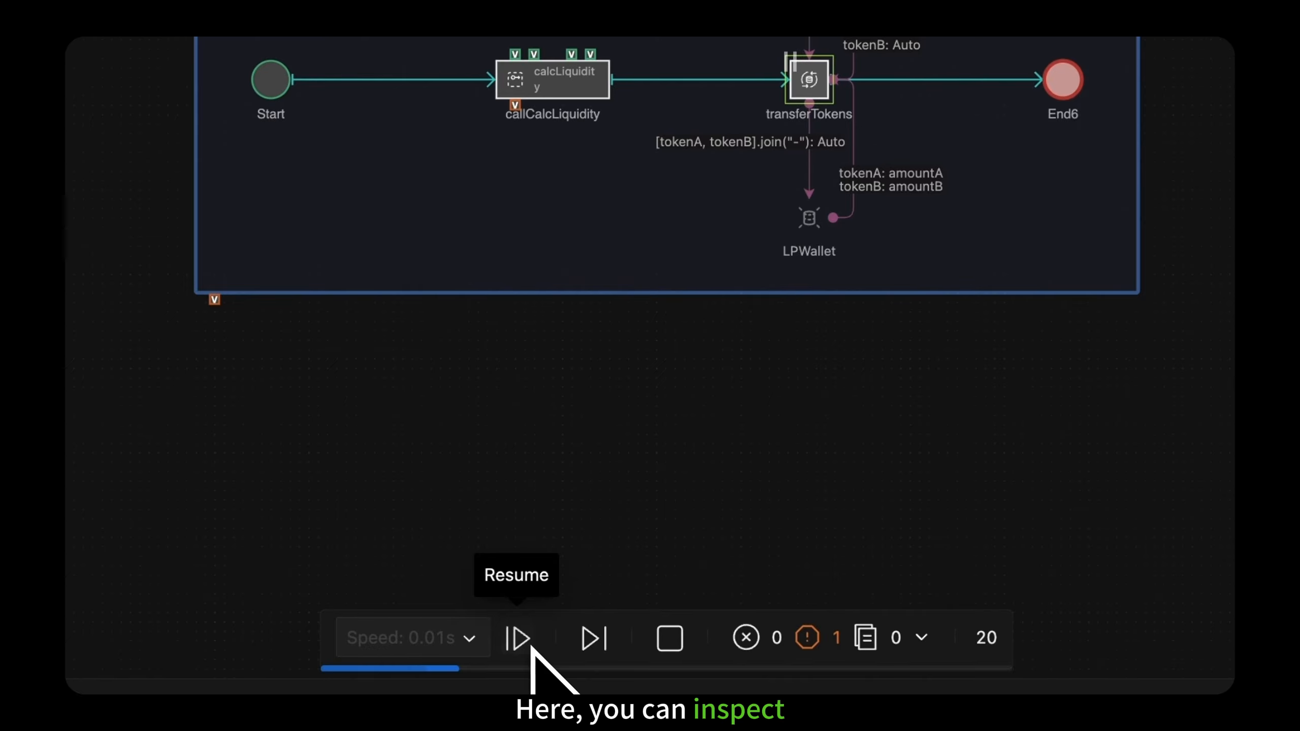
pyautogui.click(746, 637)
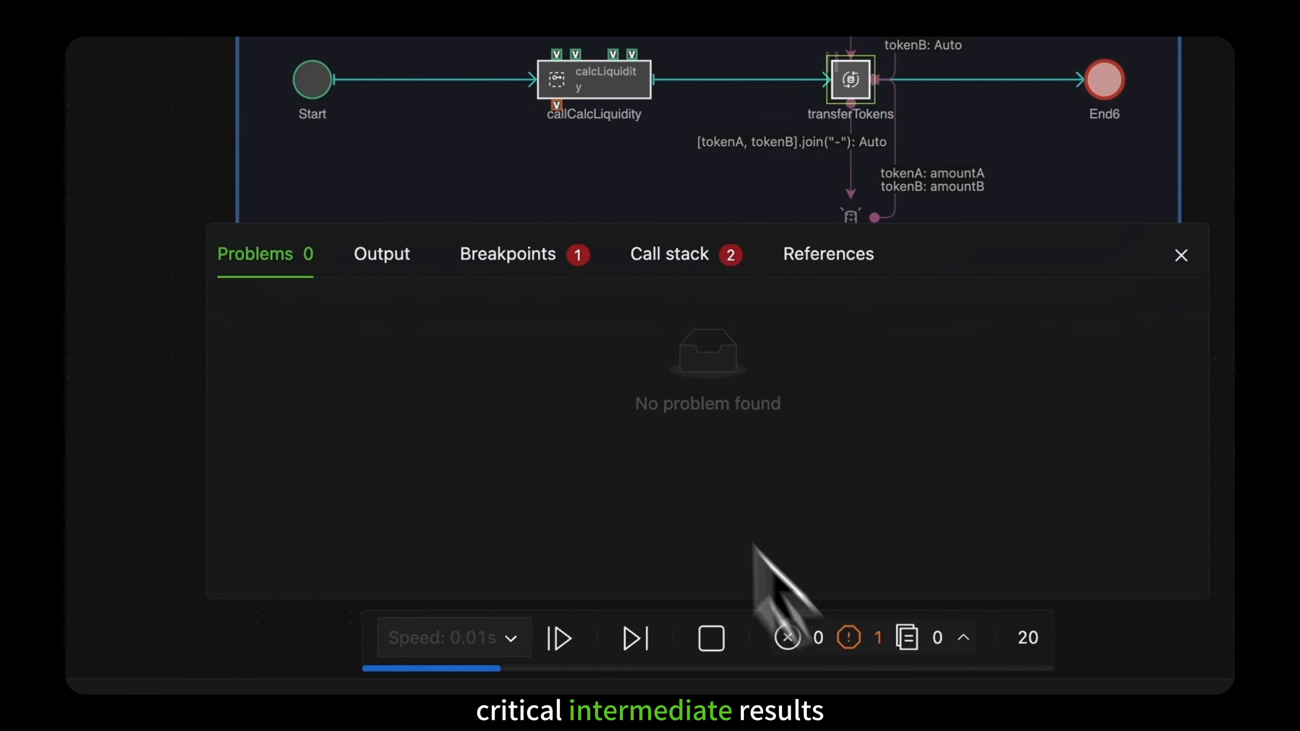
pyautogui.click(671, 254)
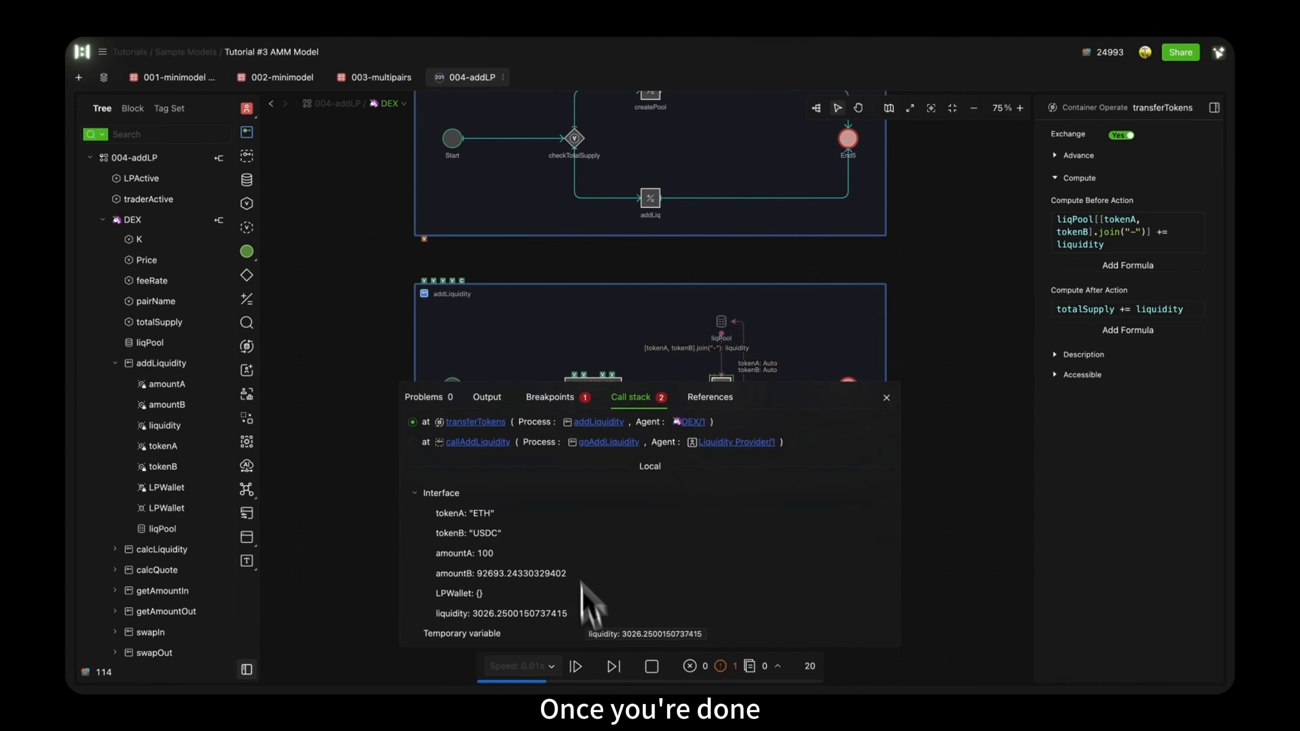
# Delete all breakpoints and resume the model run.
pyautogui.click(550, 397)
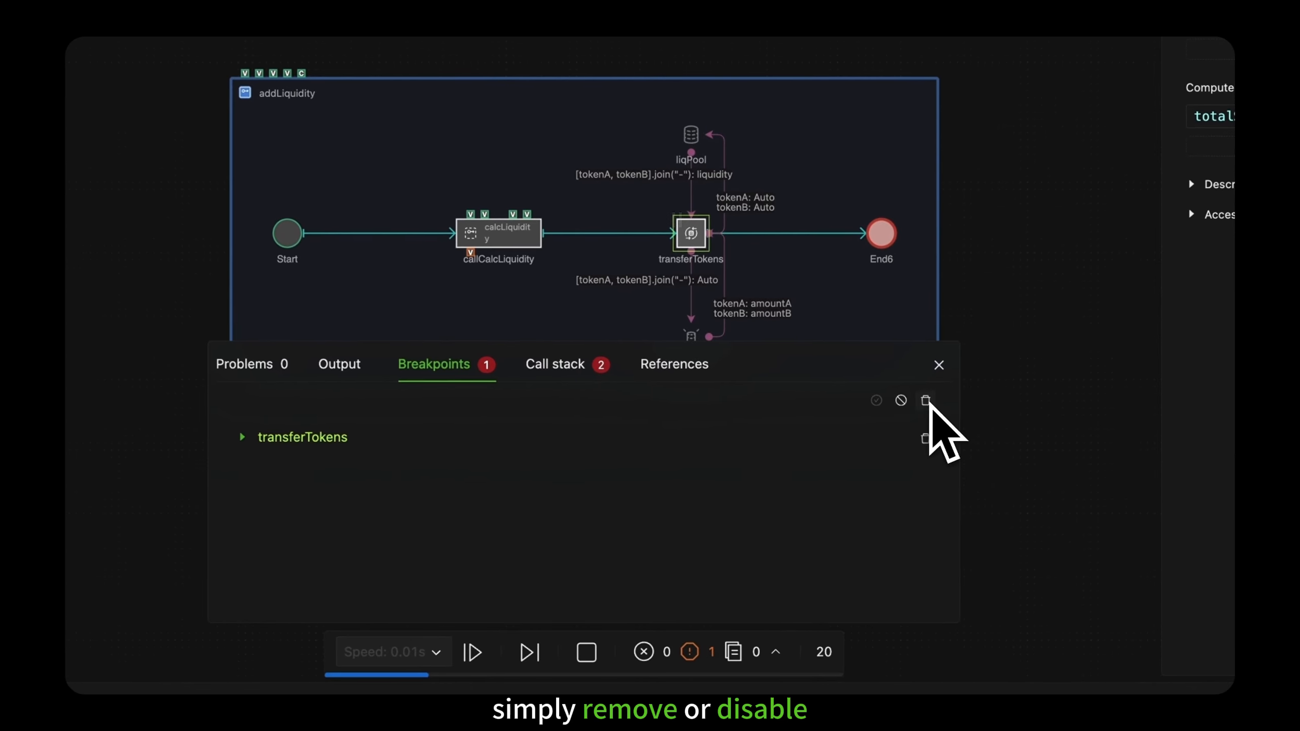
pyautogui.click(925, 400)
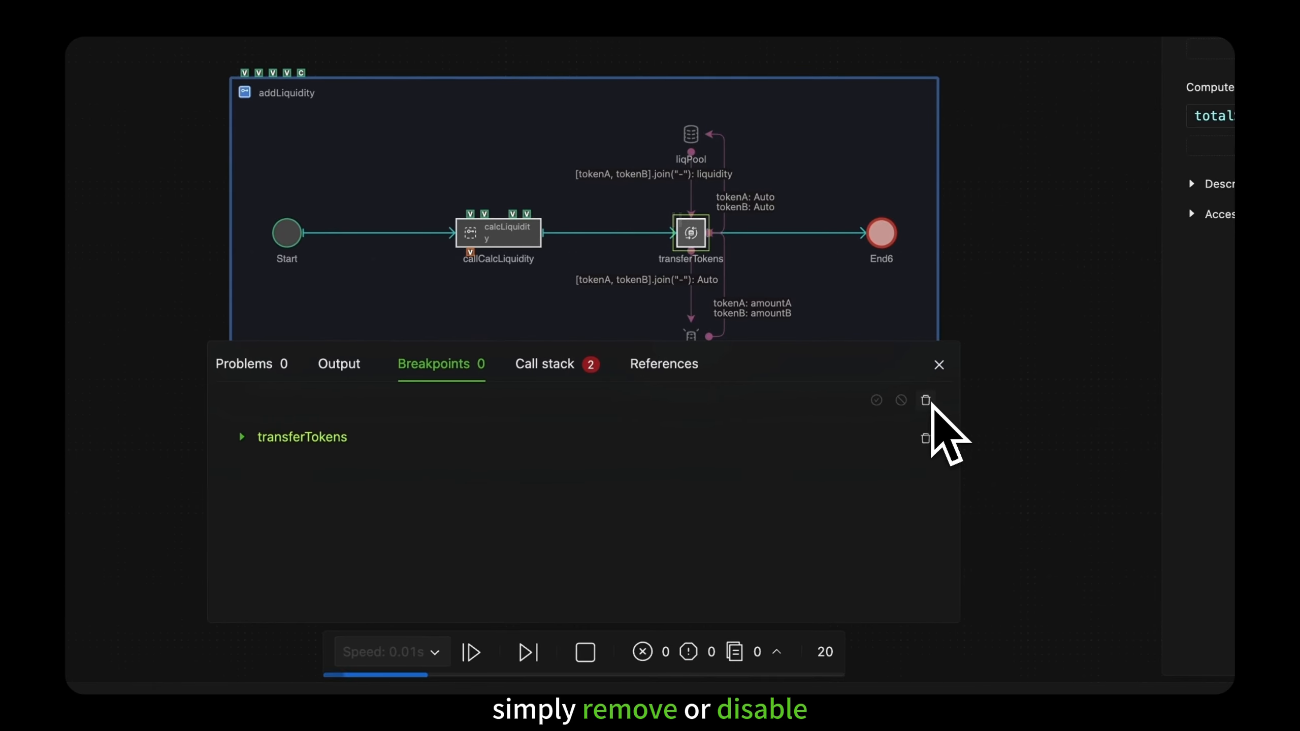
pyautogui.click(938, 365)
pyautogui.click(472, 652)
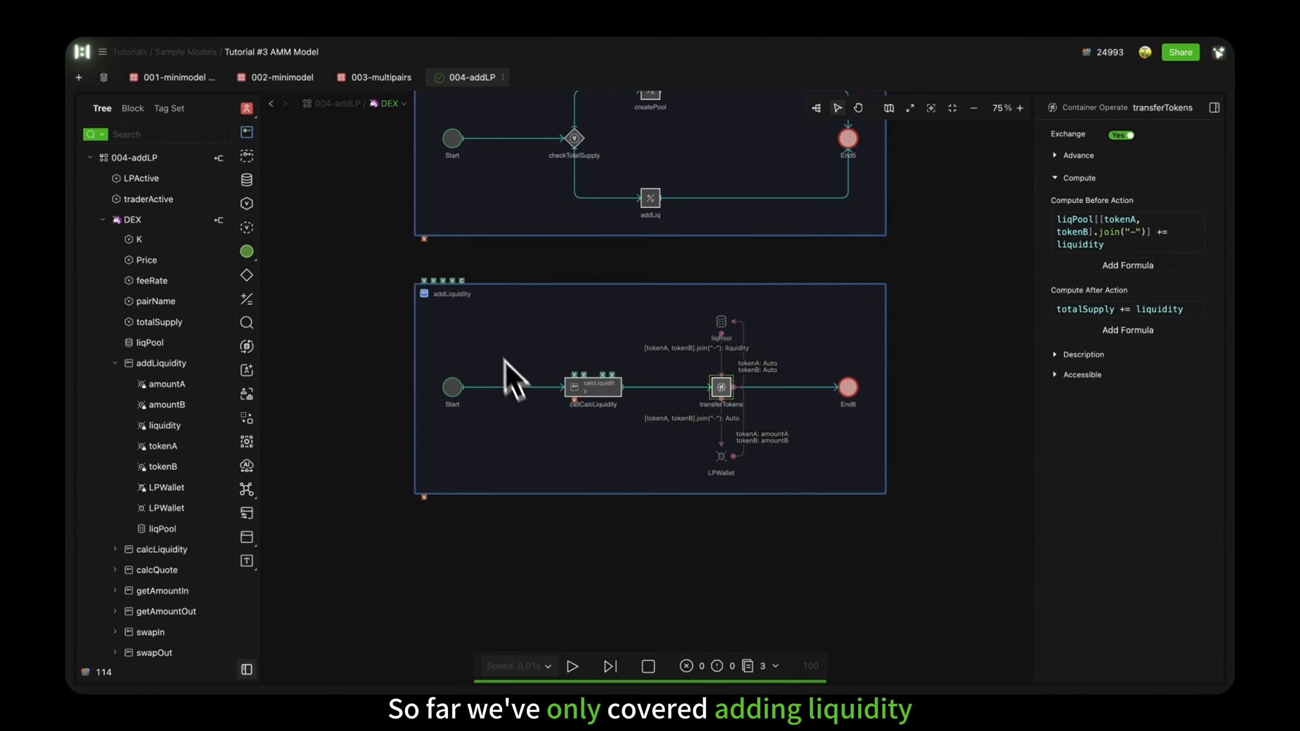
# Examine the DEX's removeLiquidity process, including its ports and the burnedLPTokens container's settings.
pyautogui.click(486, 299)
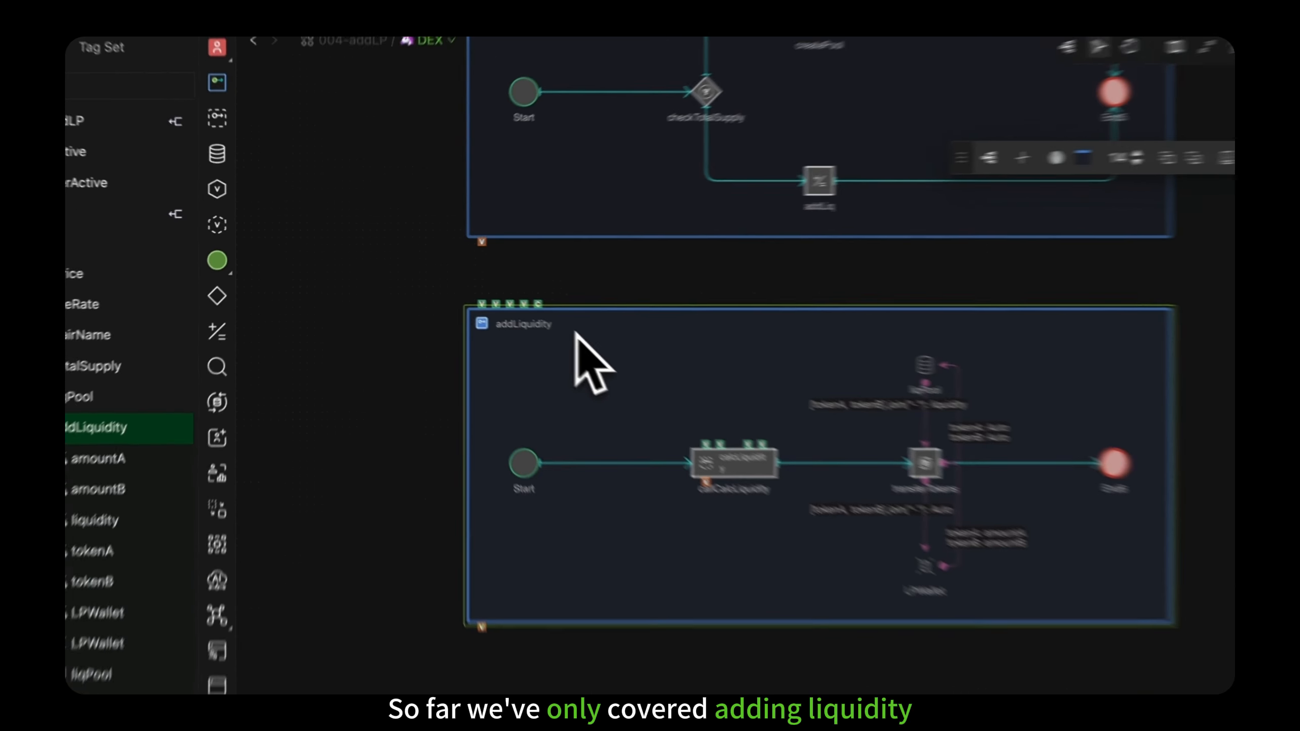
pyautogui.hscroll(5, 608, 348)
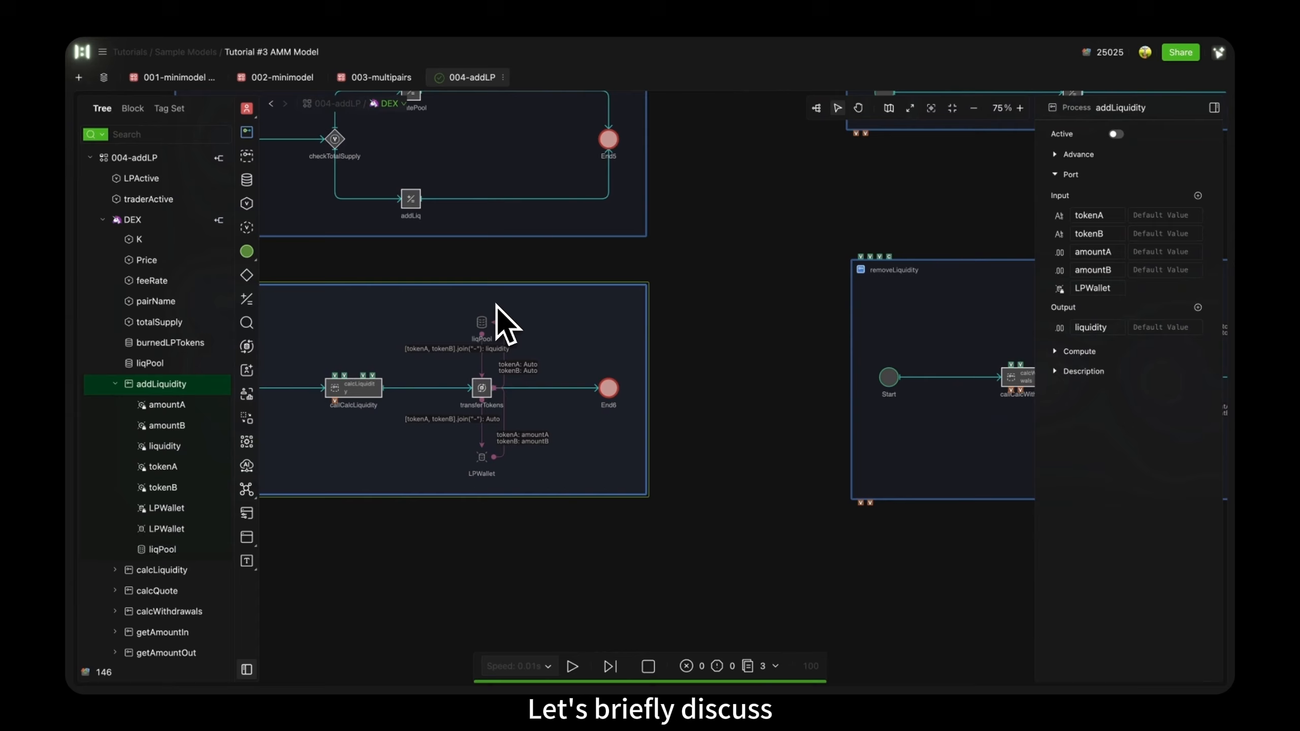
pyautogui.hscroll(5, 495, 305)
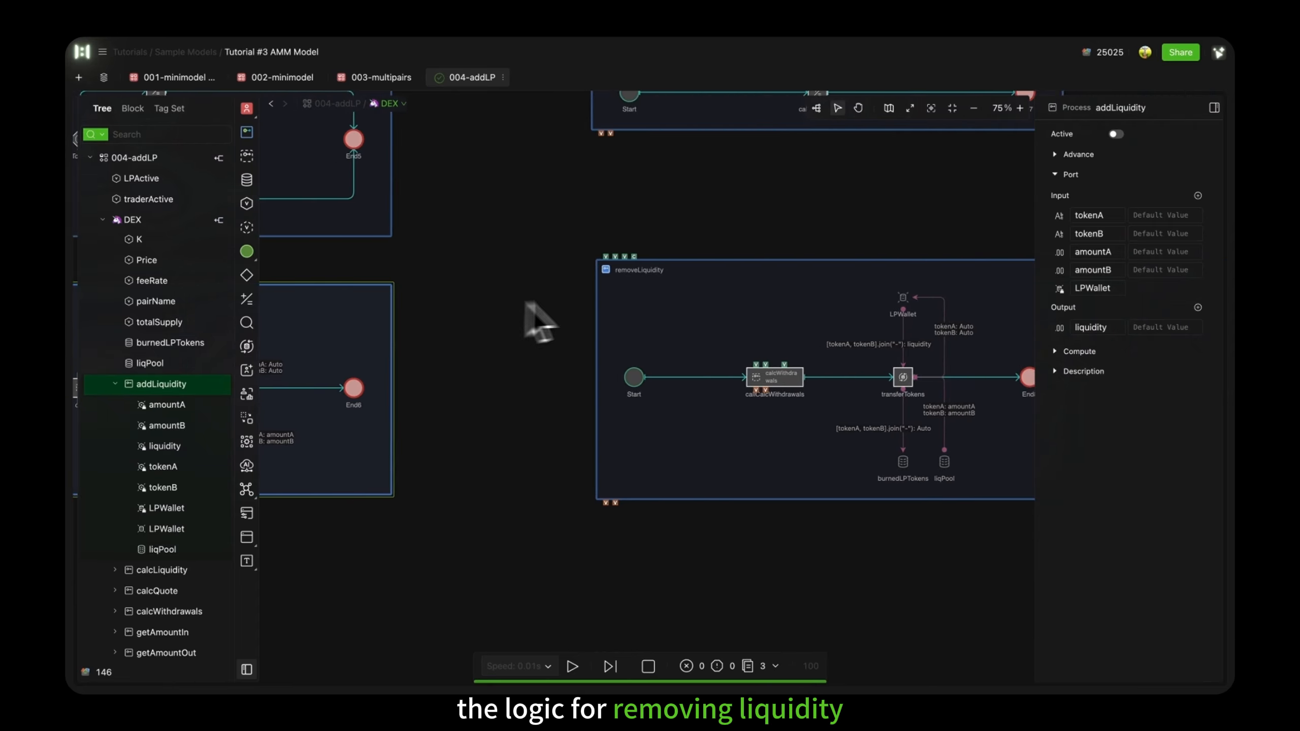
pyautogui.click(657, 284)
pyautogui.hscroll(2, 663, 289)
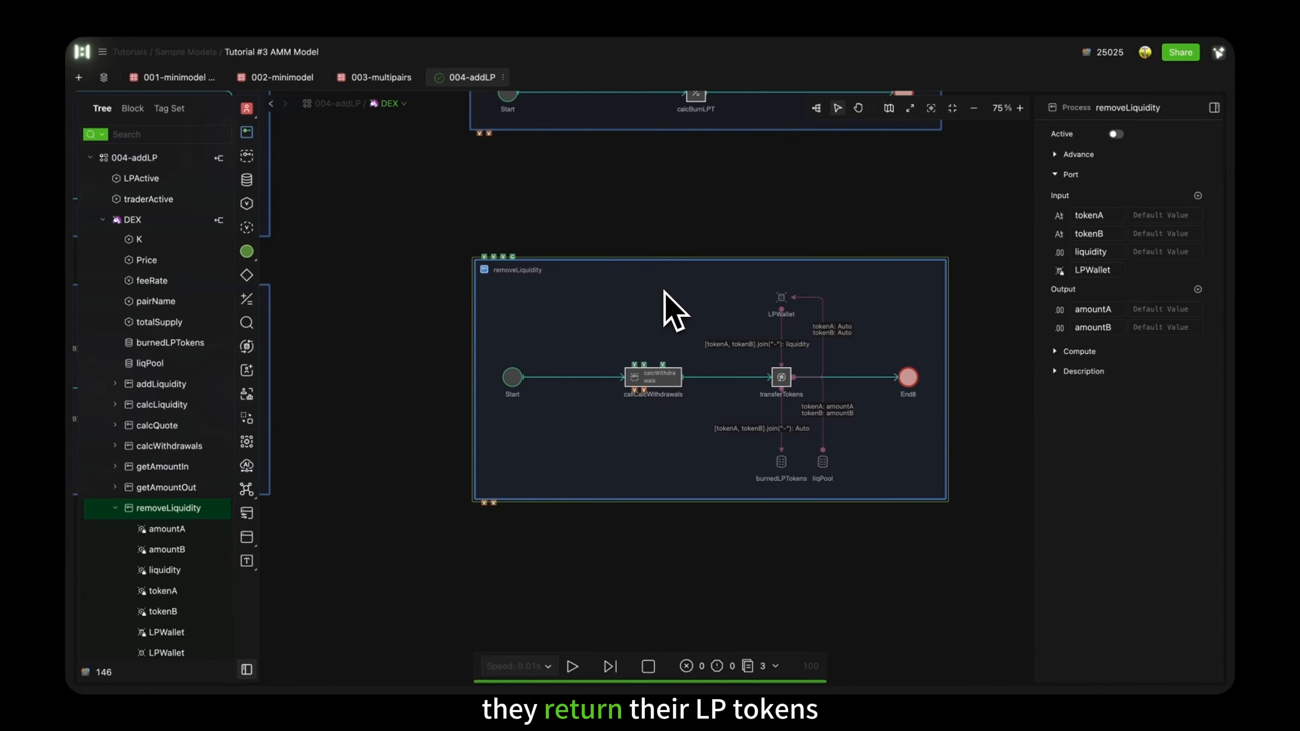
pyautogui.click(781, 462)
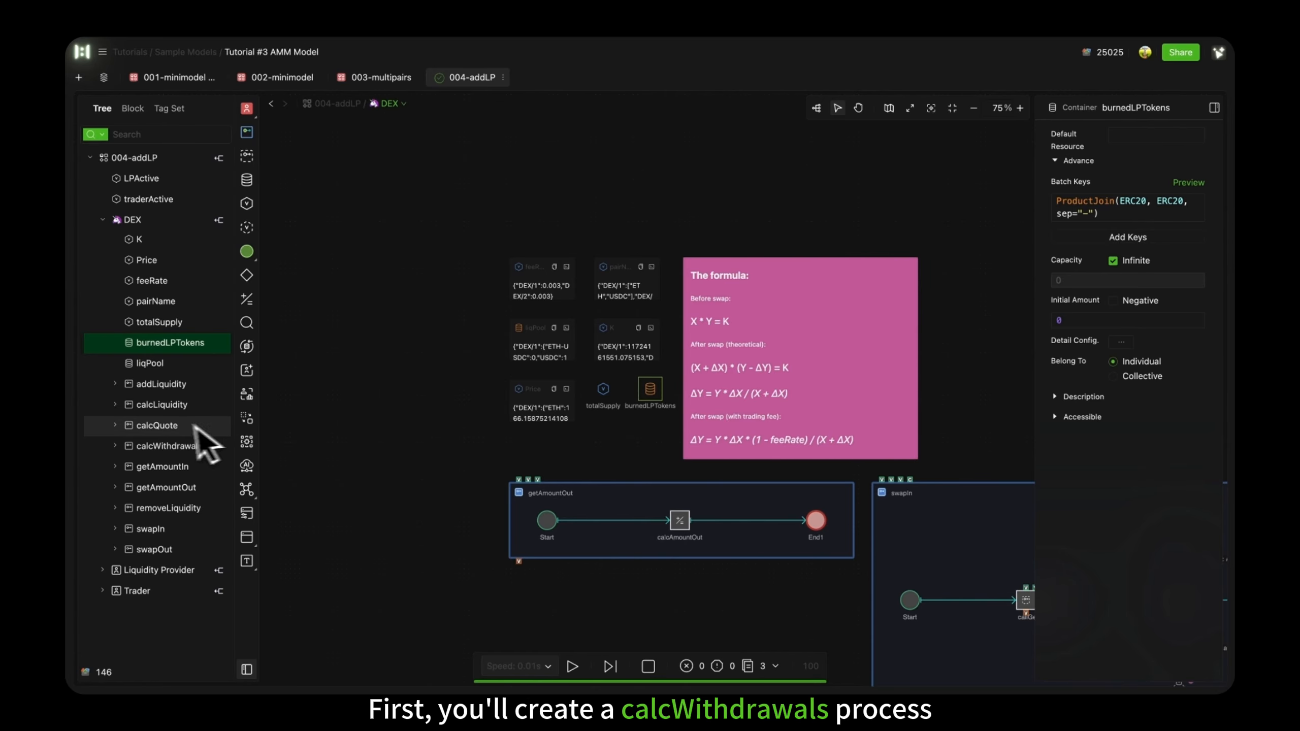
# Check the calcBurnLPT formulas in calcWithdrawals and the transferTokens settings in removeLiquidity.
pyautogui.click(185, 442)
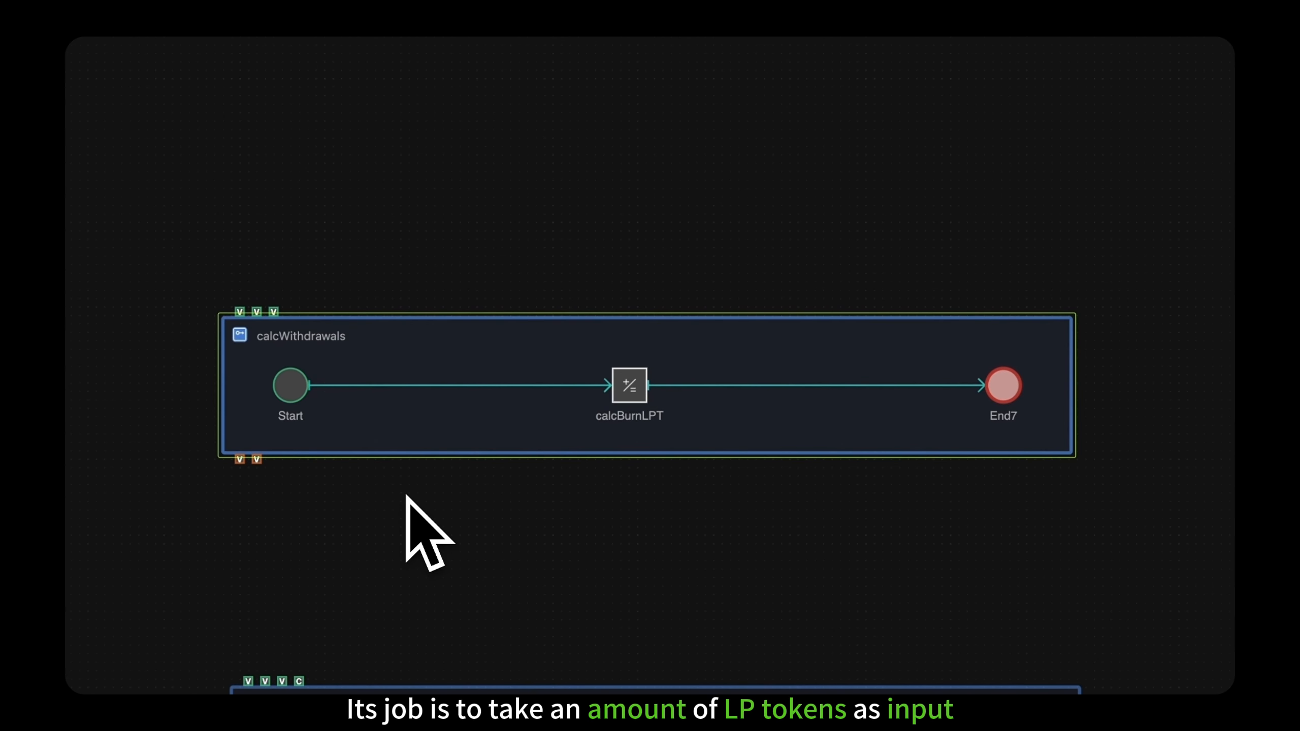
pyautogui.click(626, 398)
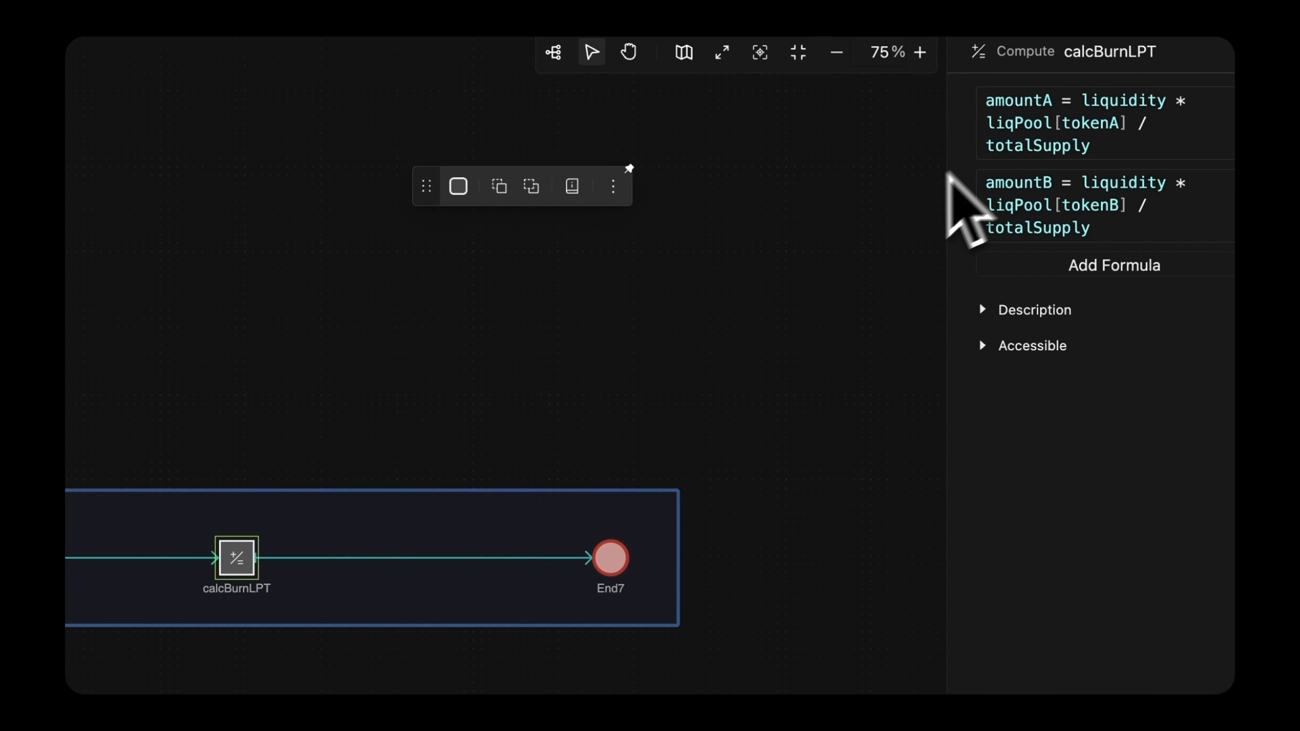
pyautogui.click(453, 507)
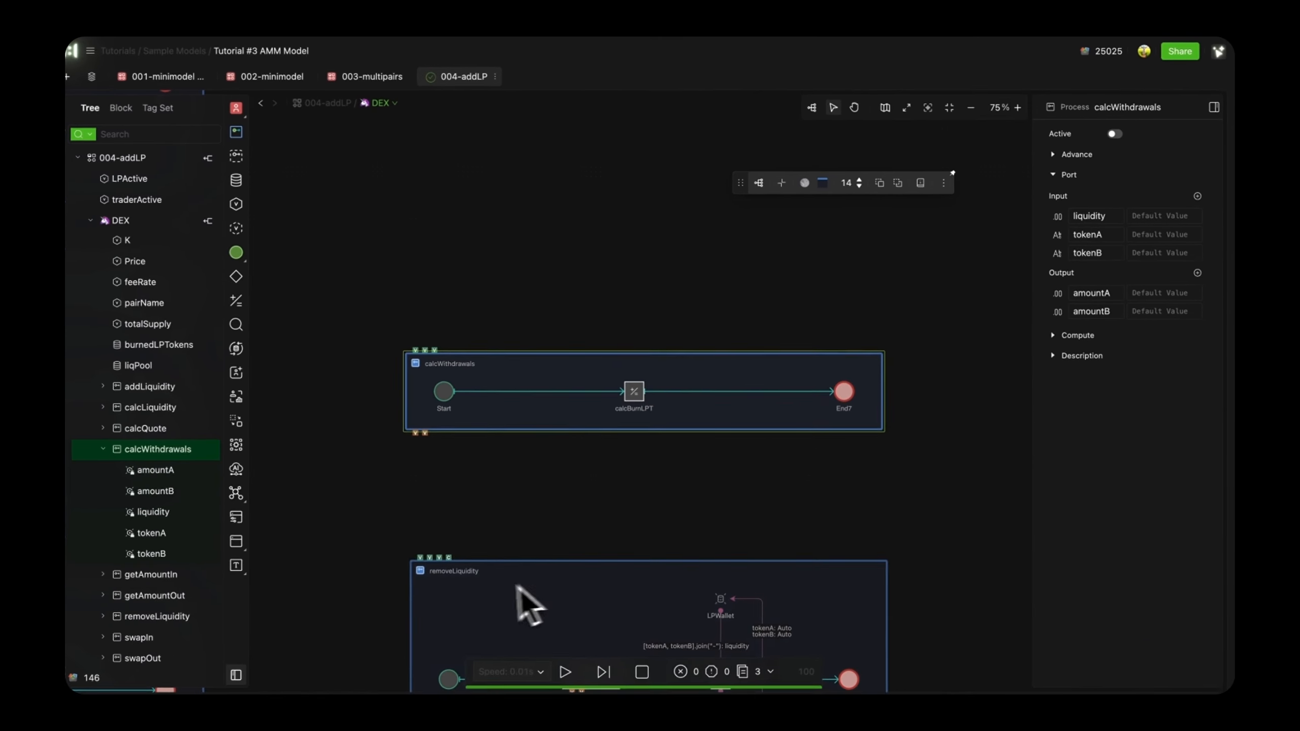
pyautogui.click(476, 568)
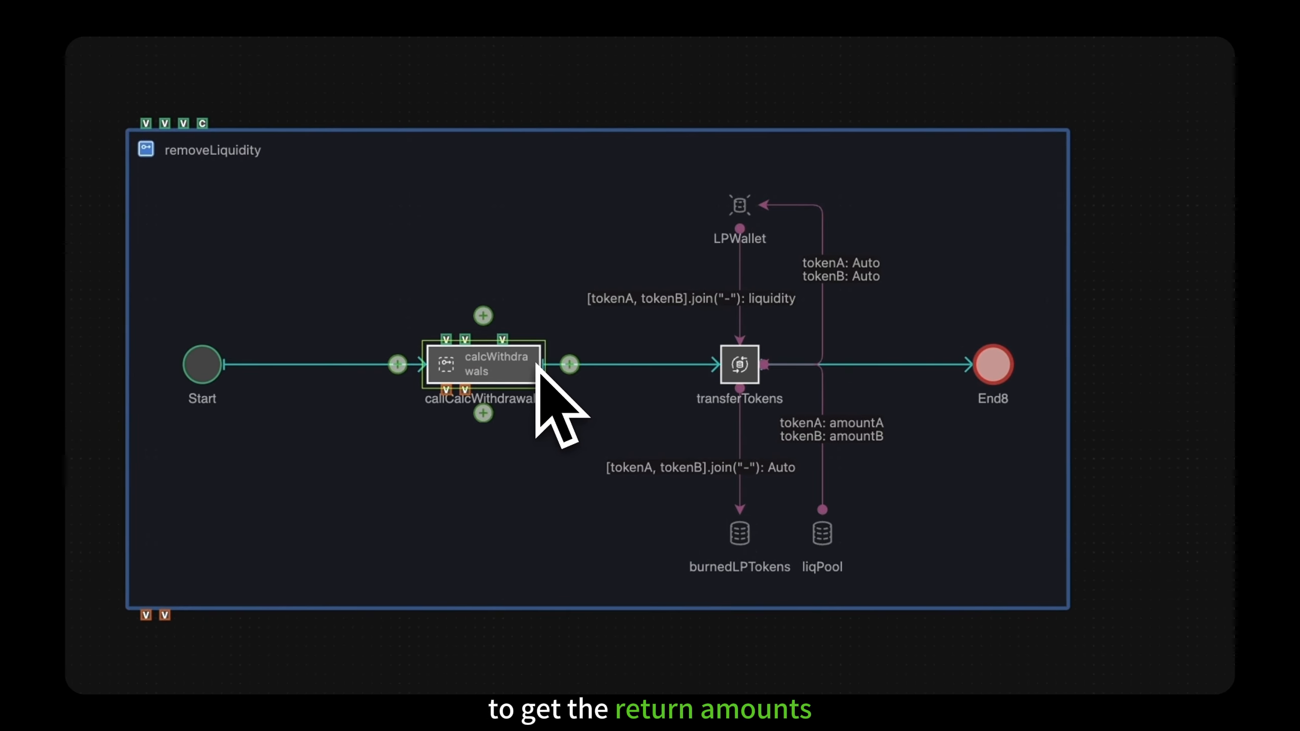
pyautogui.click(739, 364)
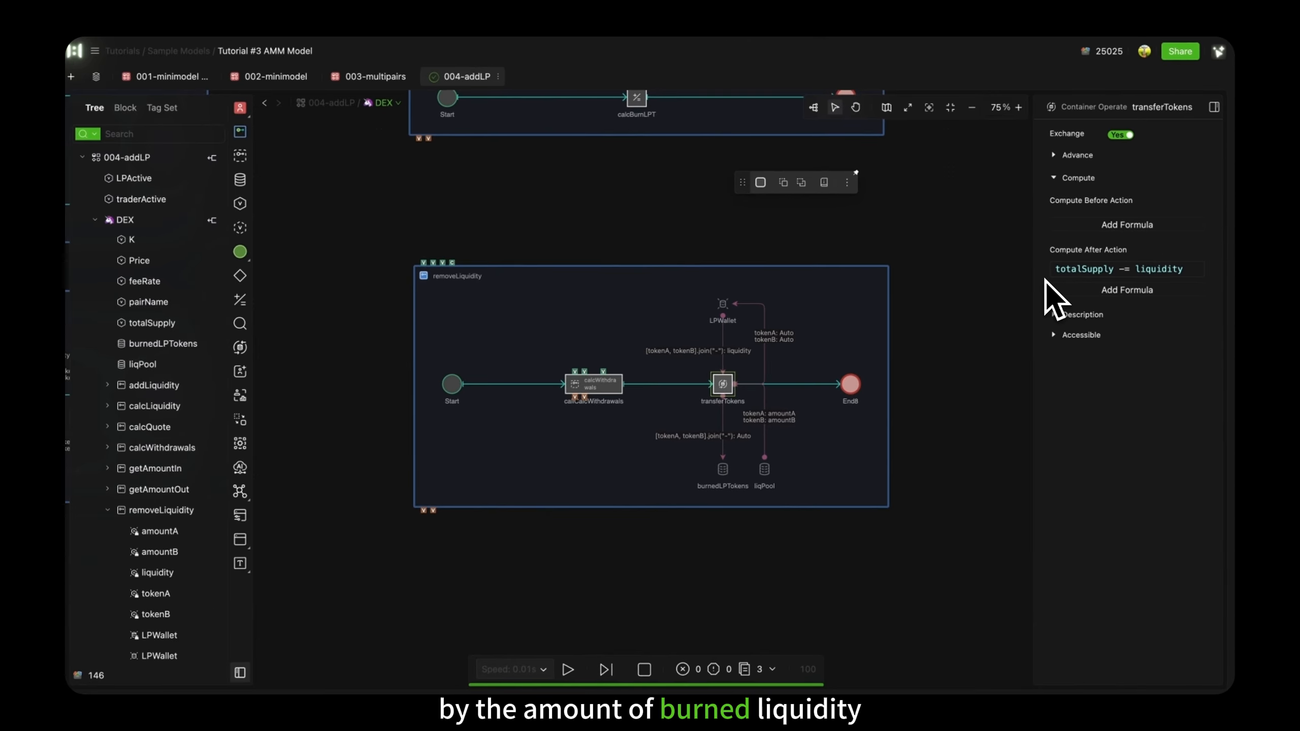
# Return to the 004-addLP canvas, show goRemoveLiquidity in the Liquidity Provider agent, and move it above goAddLiquidity.
pyautogui.click(332, 103)
pyautogui.click(774, 251)
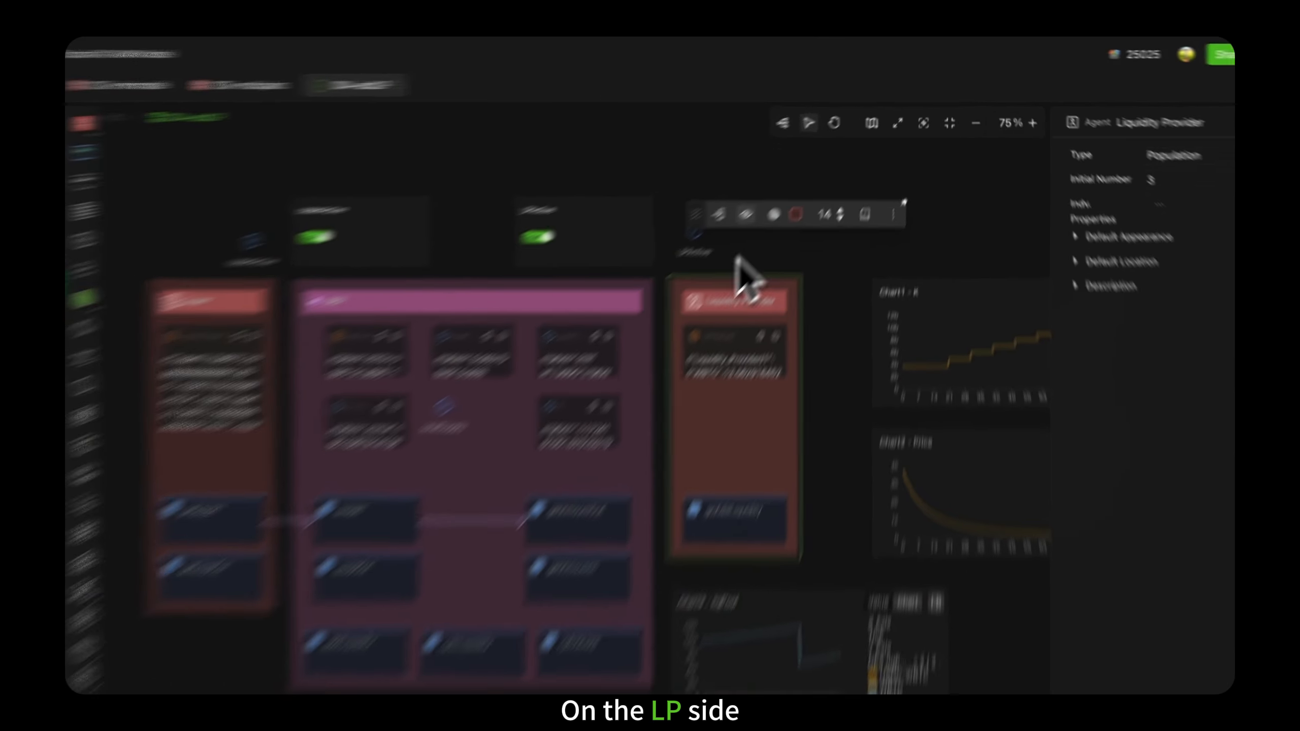
pyautogui.click(746, 214)
pyautogui.click(802, 124)
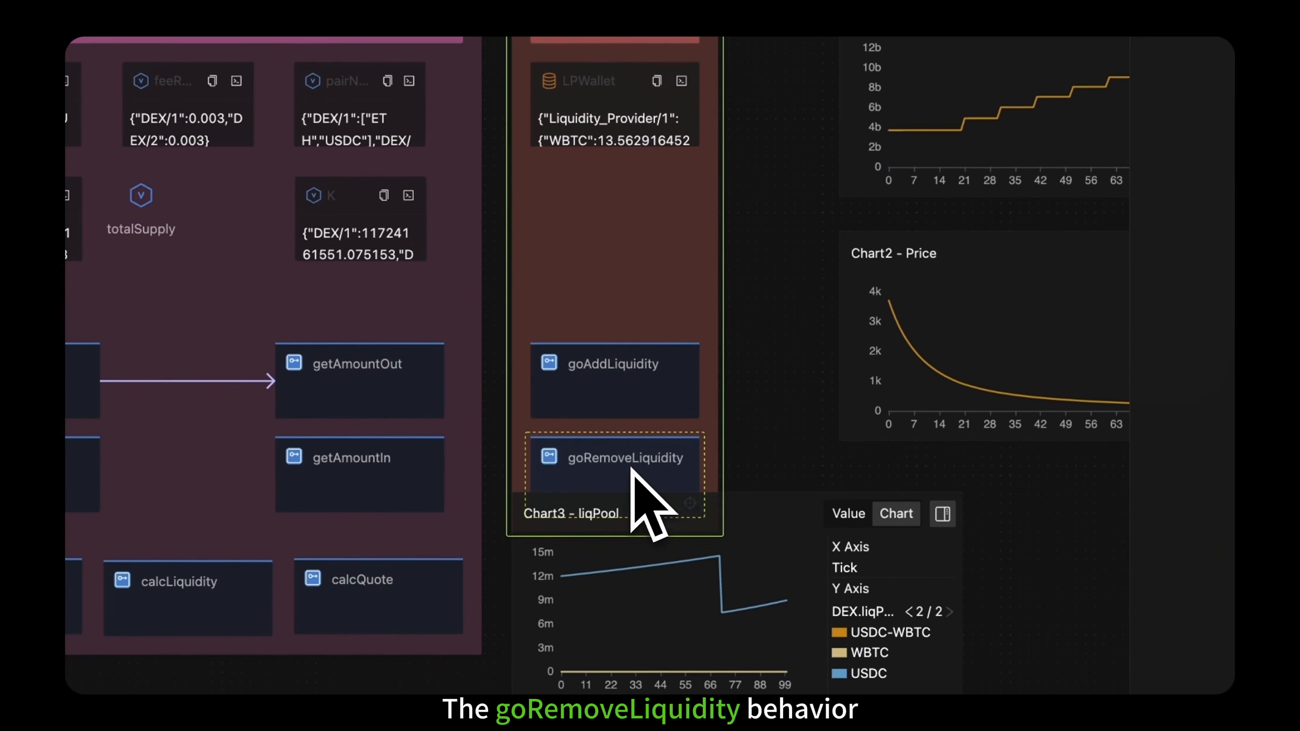
pyautogui.moveTo(631, 469); pyautogui.dragTo(619, 273)
# Open goRemoveLiquidity and review its Start event, findPair's pair filter, and callRemoveLiquidity's port values.
pyautogui.click(690, 313)
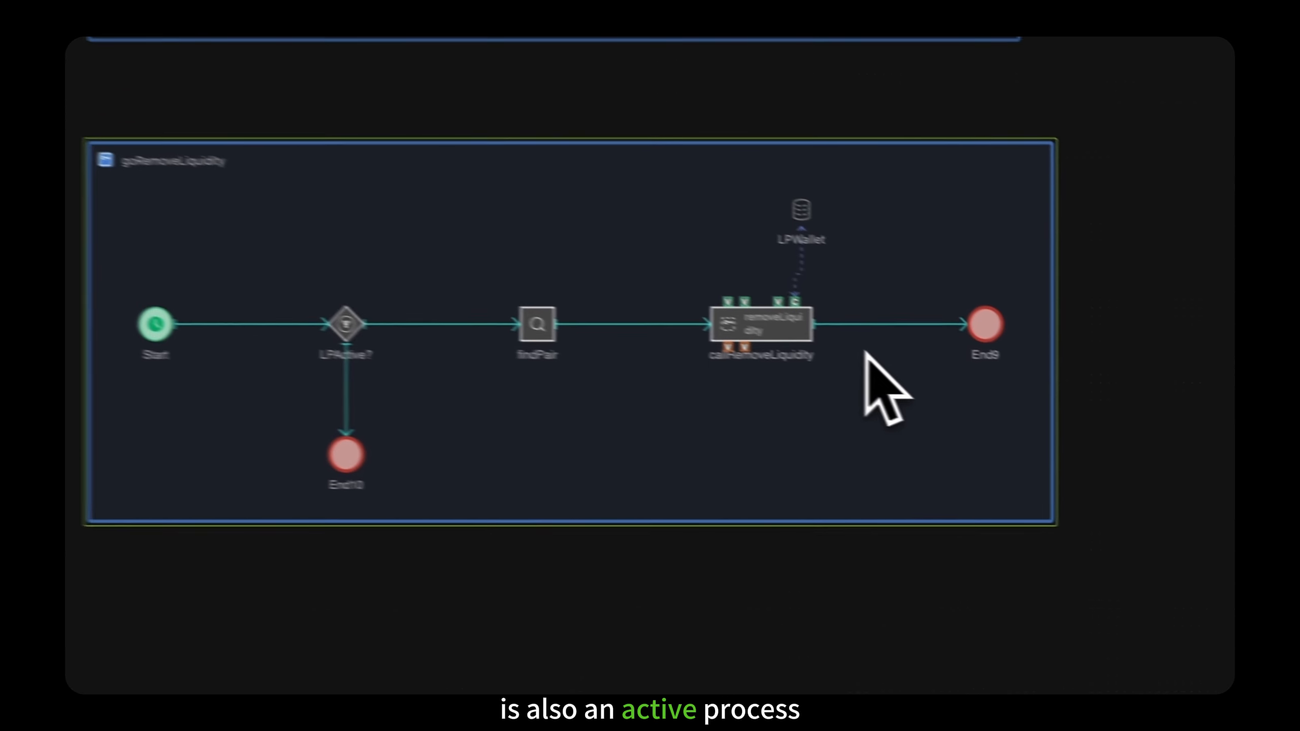
pyautogui.click(163, 332)
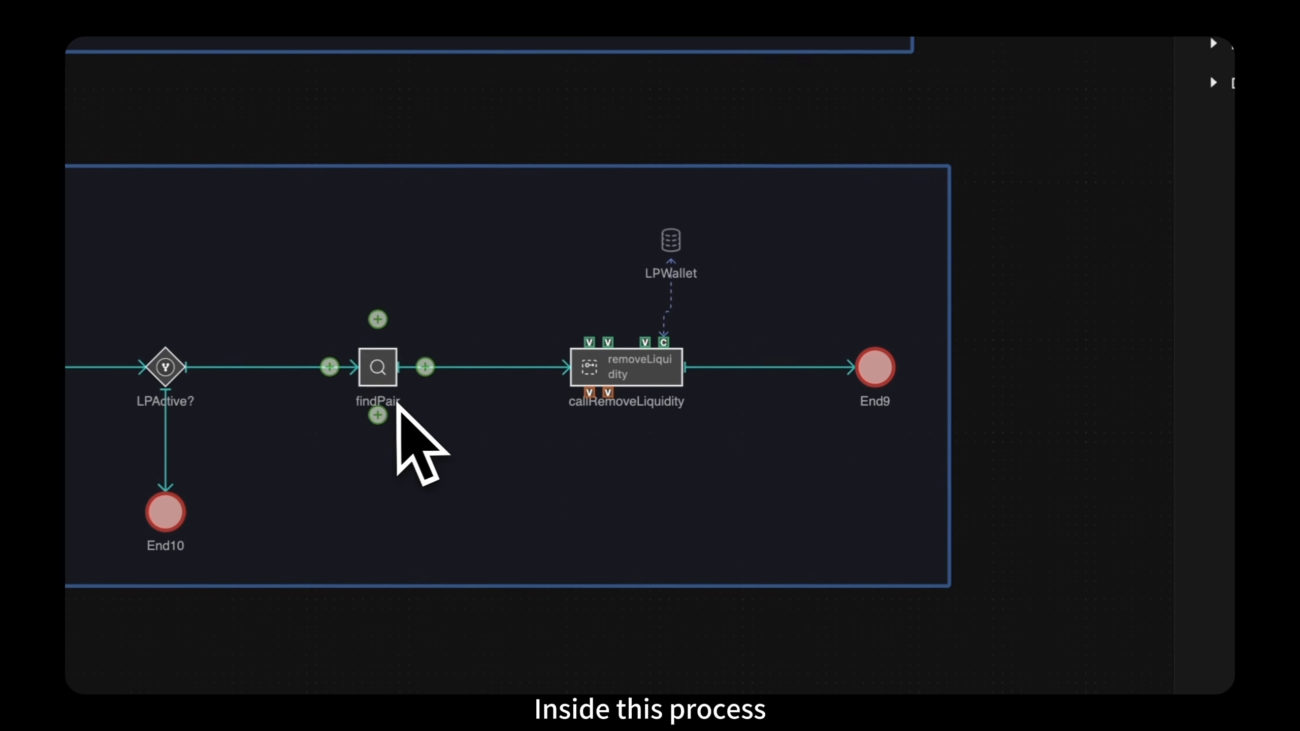
pyautogui.click(374, 374)
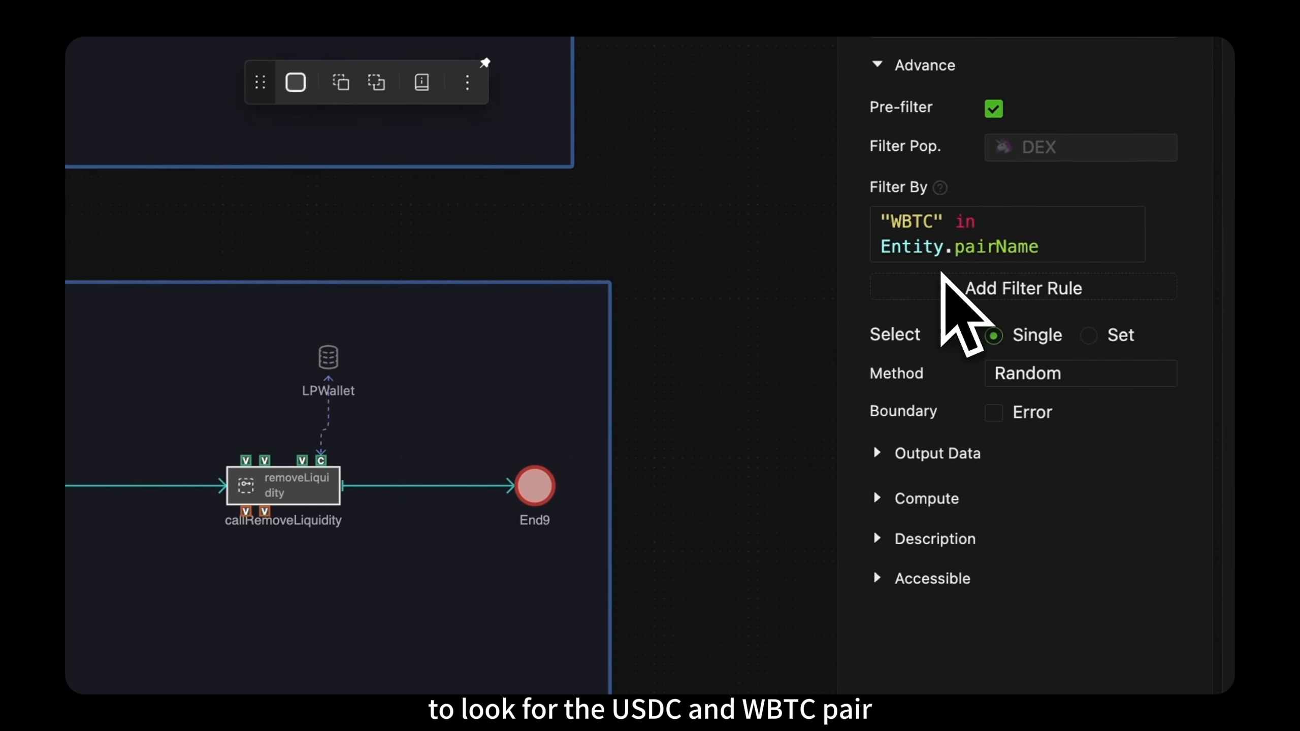
pyautogui.click(303, 495)
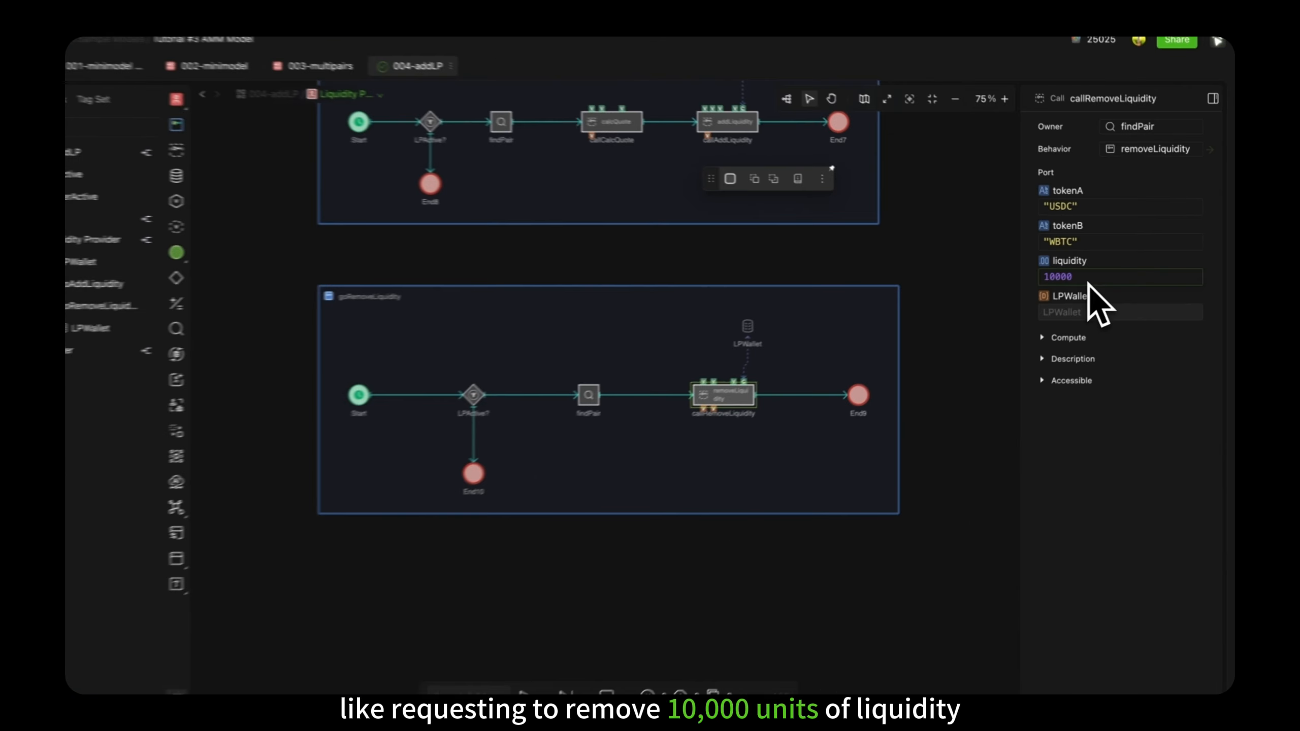
# Go back to the 004-addLP canvas, reset and rerun the model, and view the USDC-WBTC legend page of the liqPool chart.
pyautogui.click(274, 94)
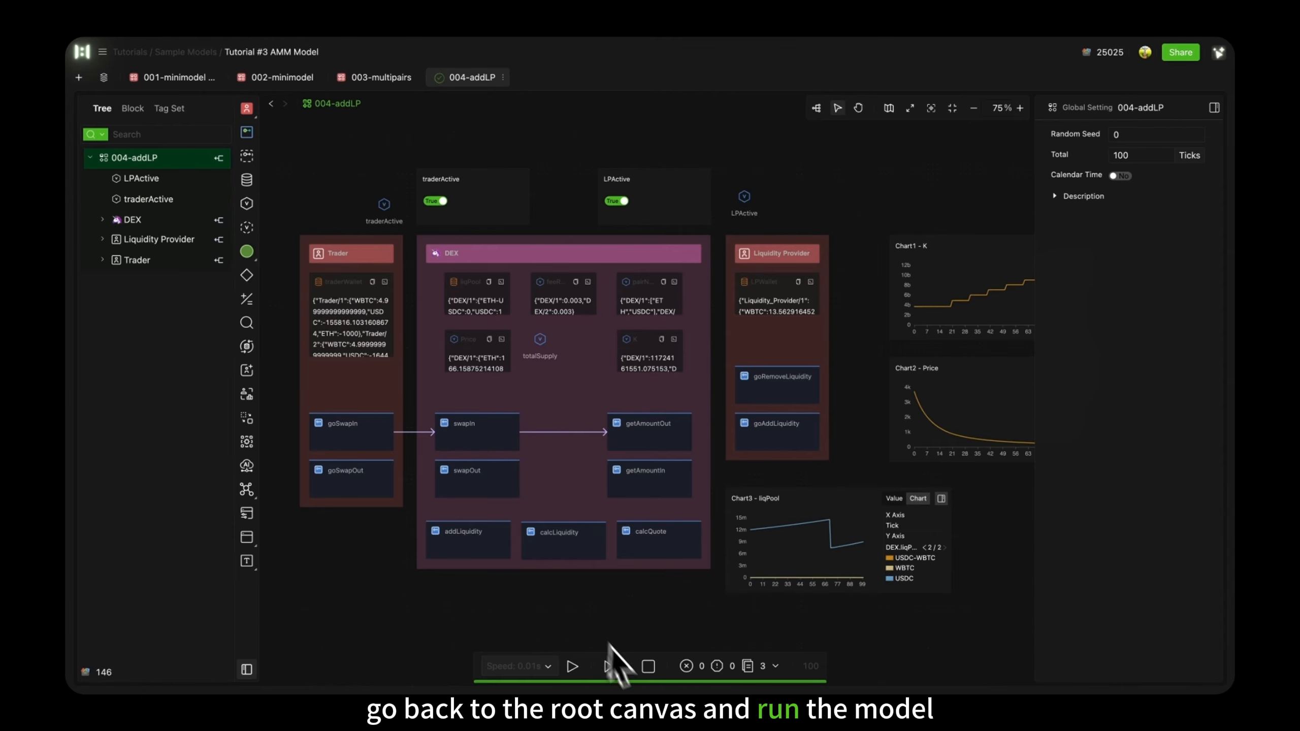
pyautogui.click(649, 667)
pyautogui.click(579, 666)
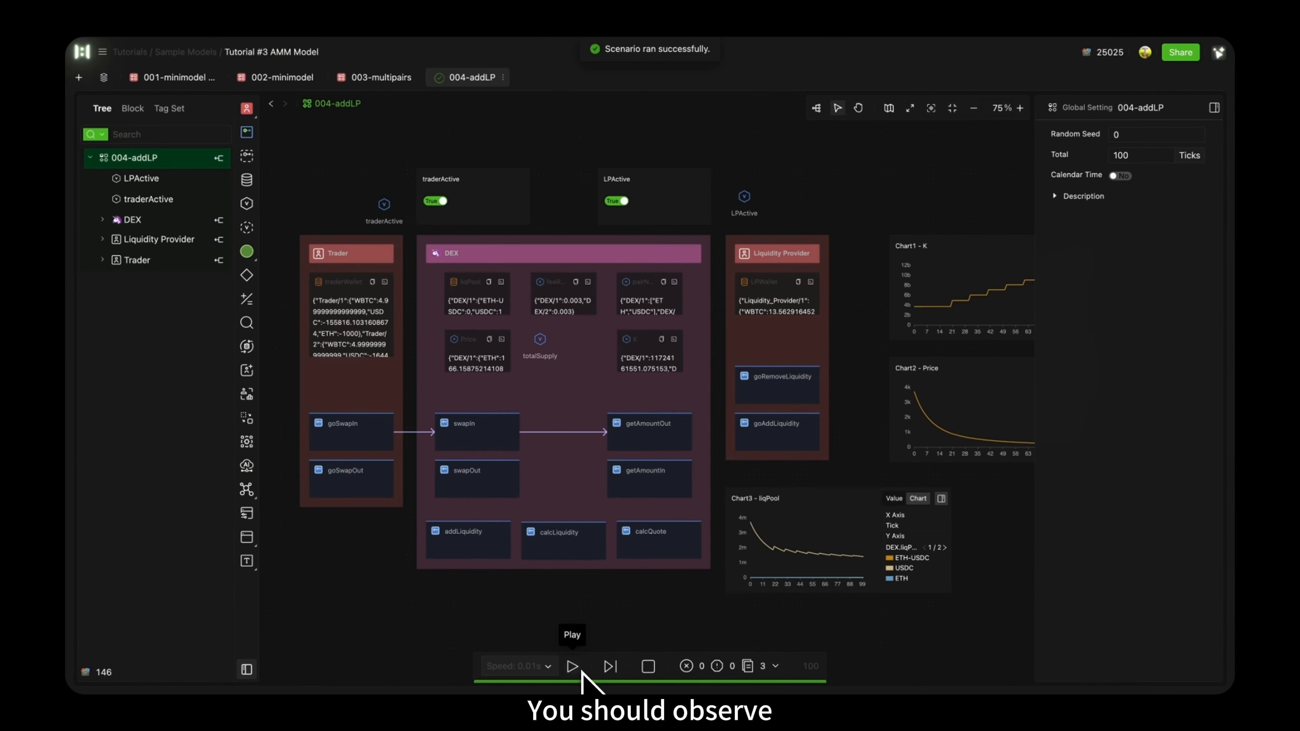
pyautogui.click(945, 547)
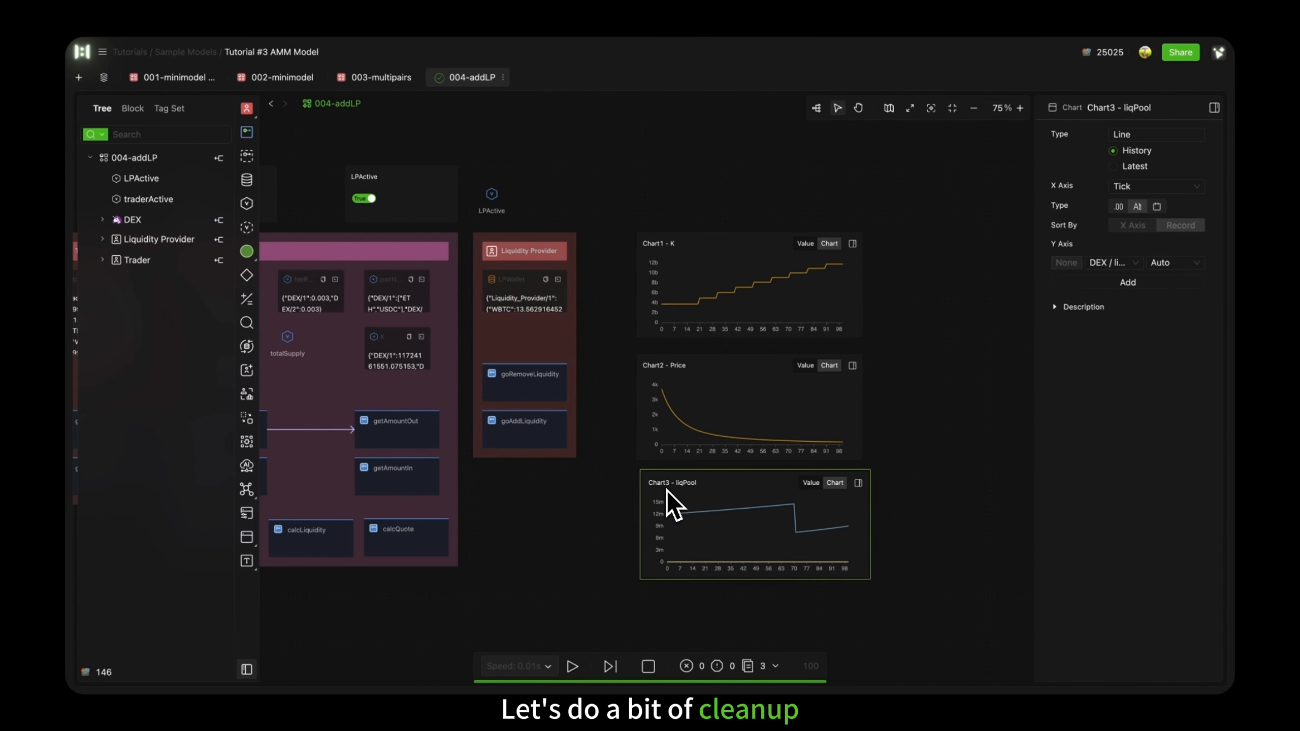
# Rearrange the canvas so goAddLiquidity and goRemoveLiquidity line up with the DEX agent's addLiquidity and removeLiquidity processes.
pyautogui.click(556, 433)
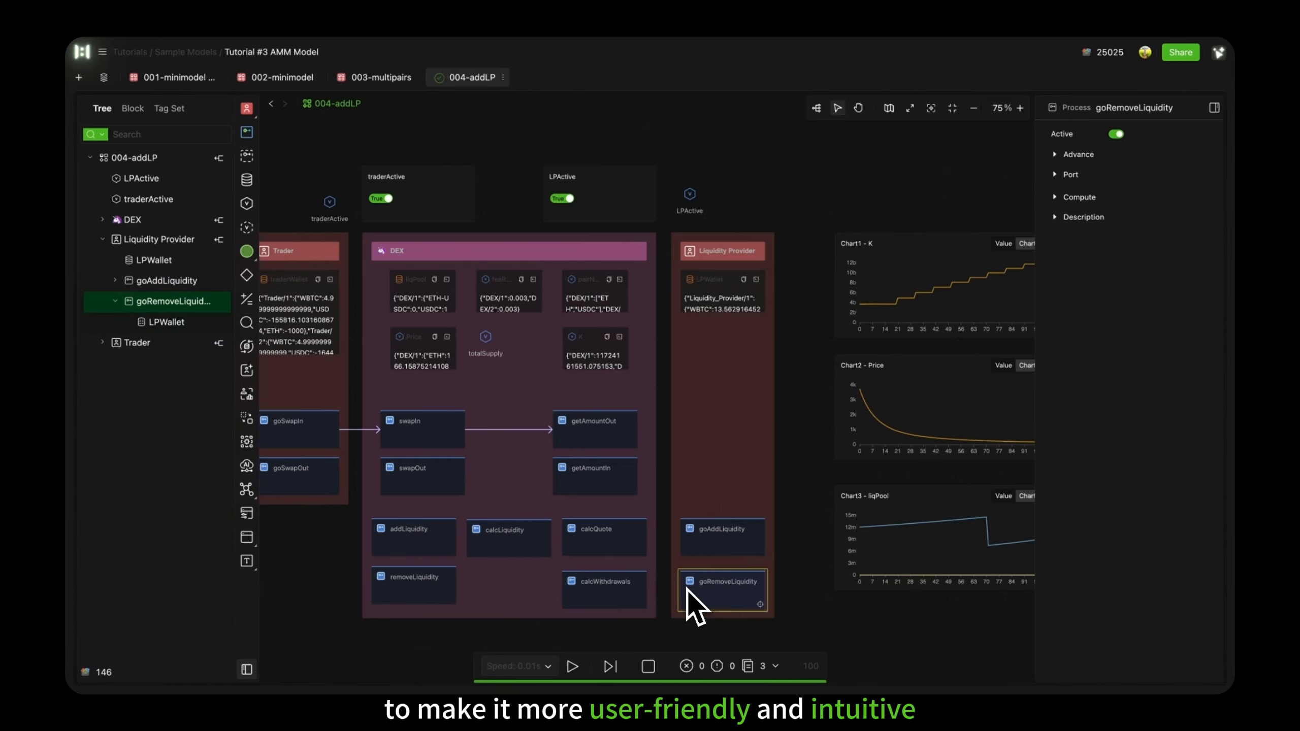
pyautogui.click(806, 604)
pyautogui.moveTo(806, 604); pyautogui.dragTo(847, 608)
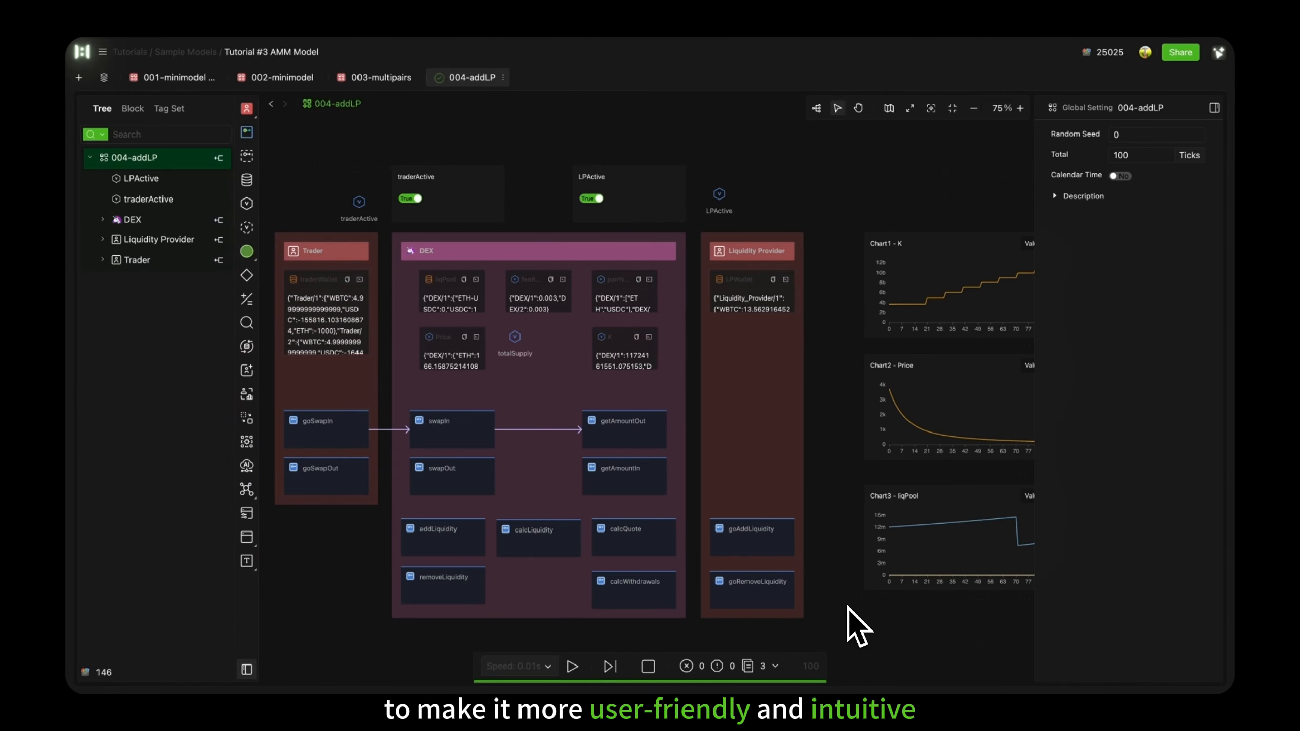
# Display the value of the DEX agent's totalSupply variable, reset the model, and run it again.
pyautogui.click(519, 338)
pyautogui.click(769, 184)
pyautogui.click(560, 385)
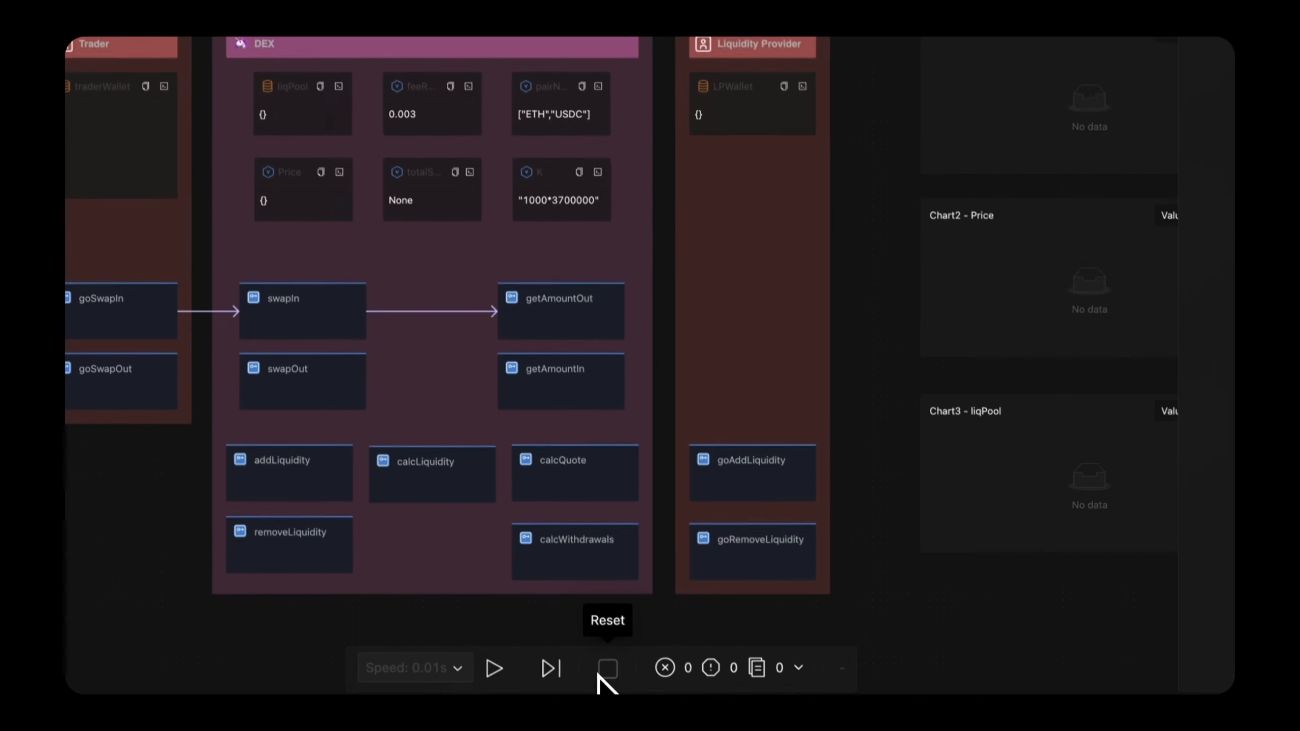
pyautogui.click(489, 658)
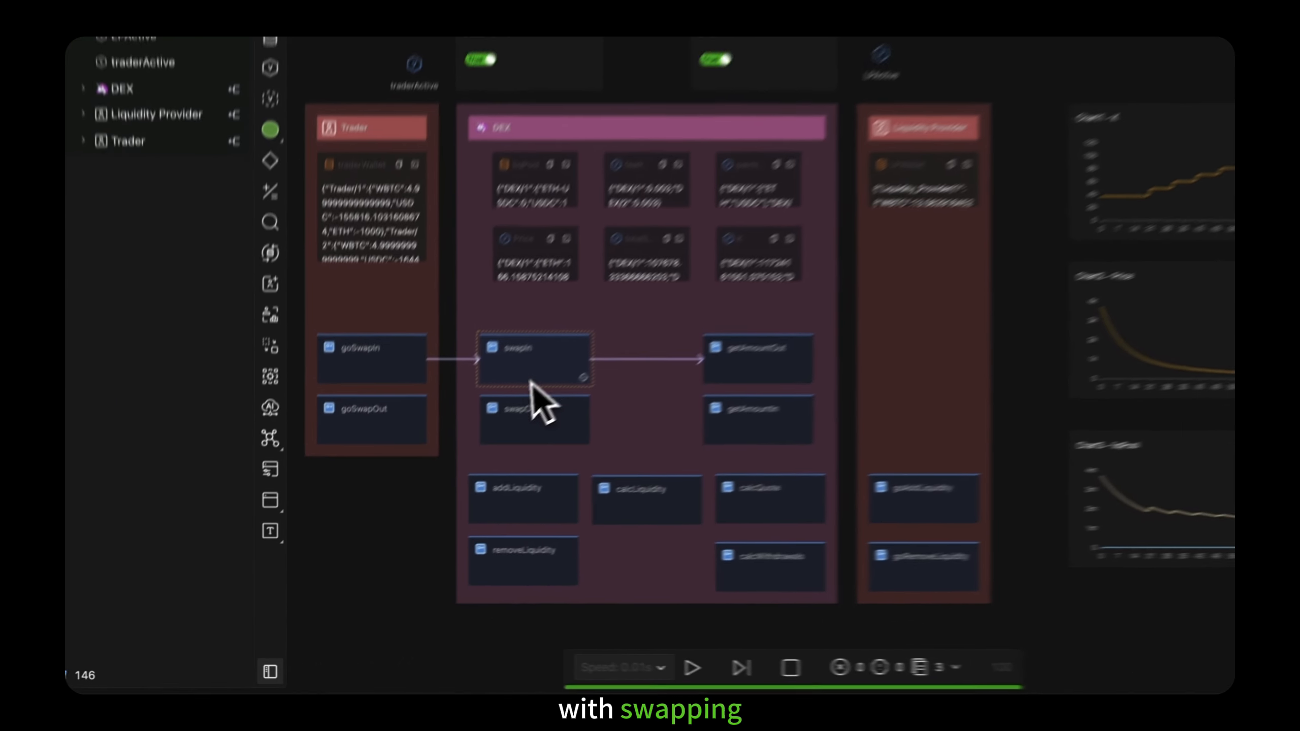
# Review the swapIn, addLiquidity and removeLiquidity processes in the DEX agent.
pyautogui.click(451, 435)
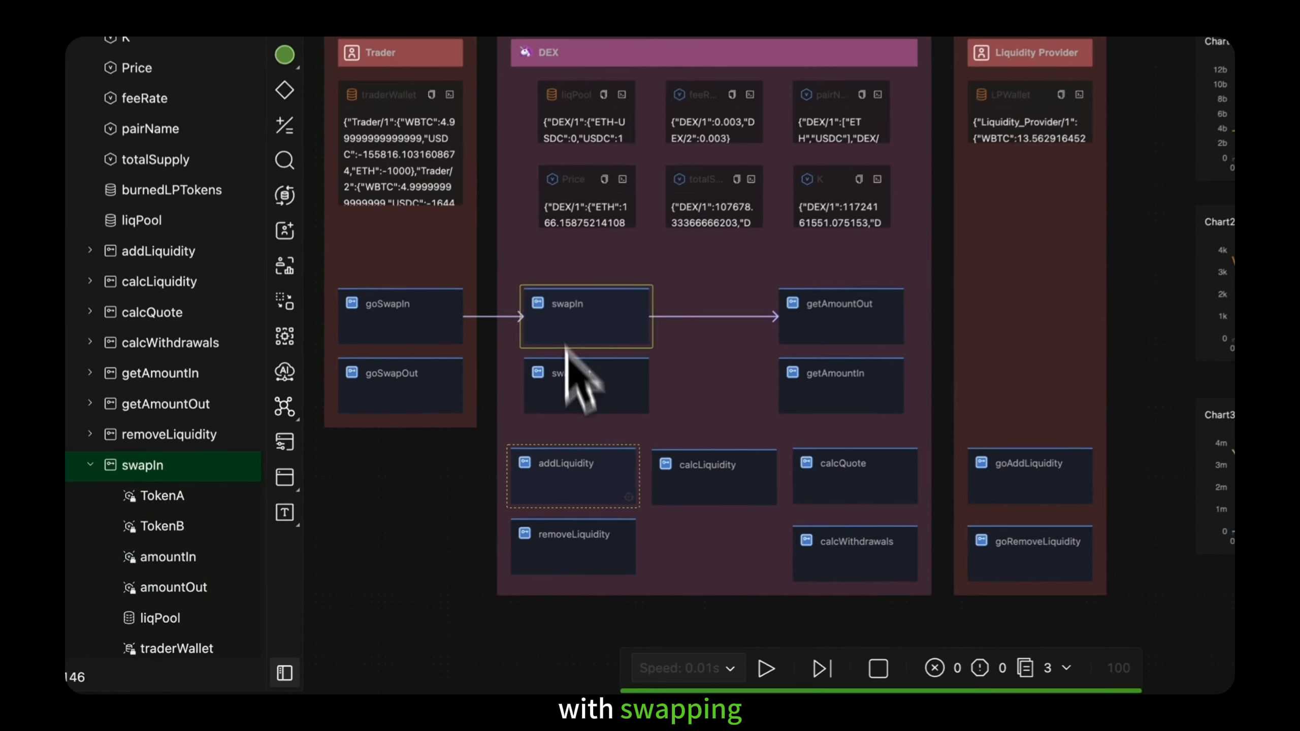
pyautogui.click(435, 550)
pyautogui.click(570, 558)
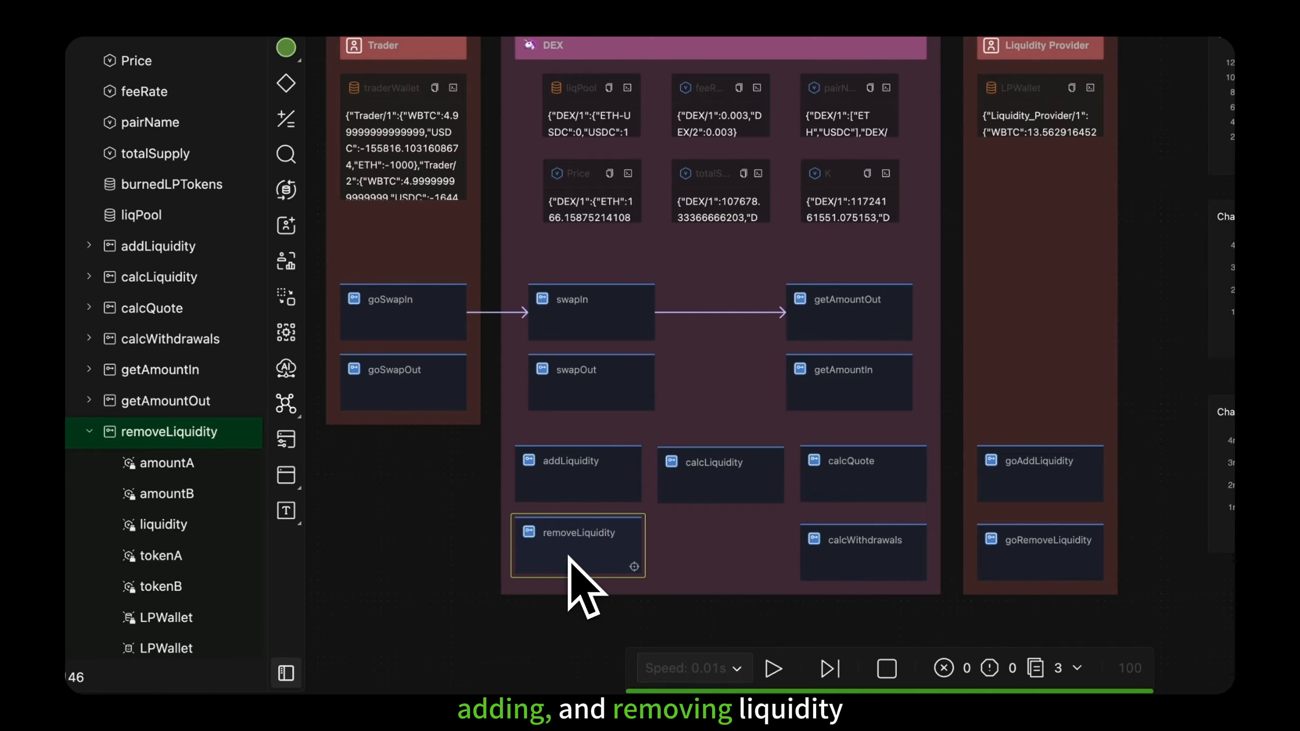
pyautogui.click(483, 512)
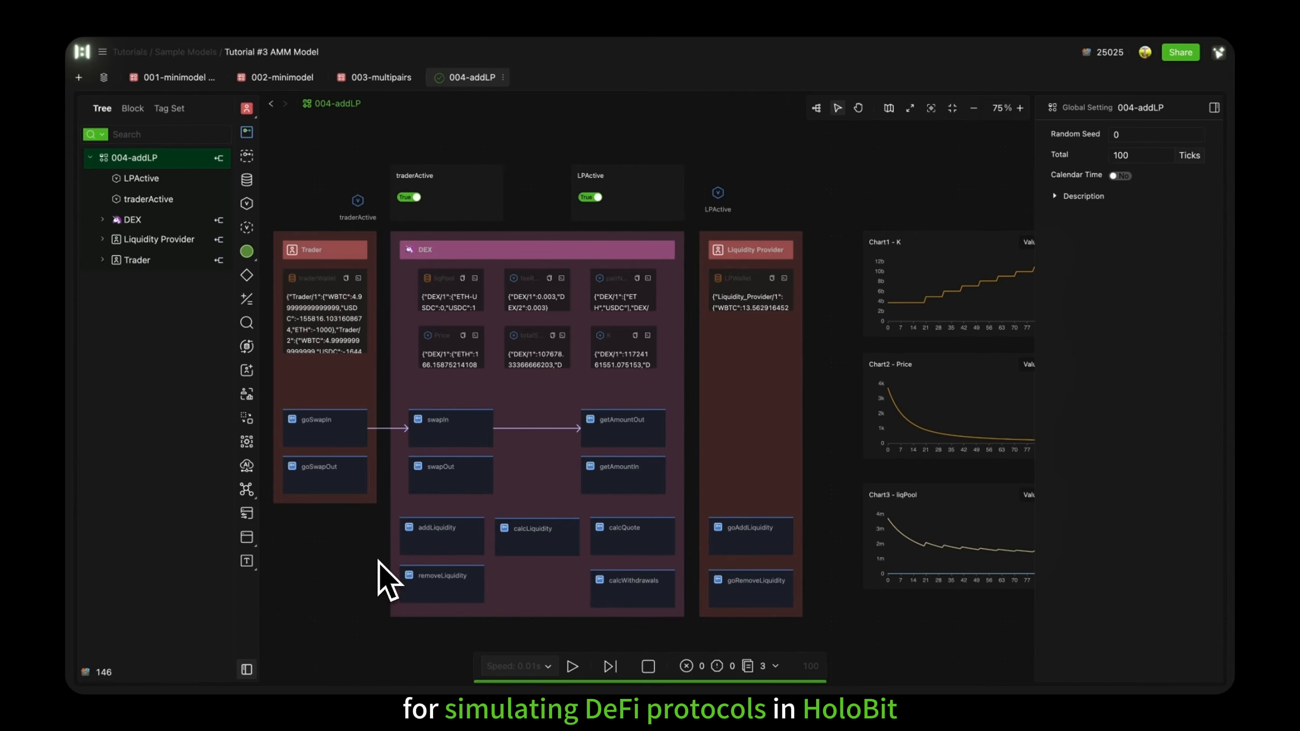
pyautogui.click(450, 303)
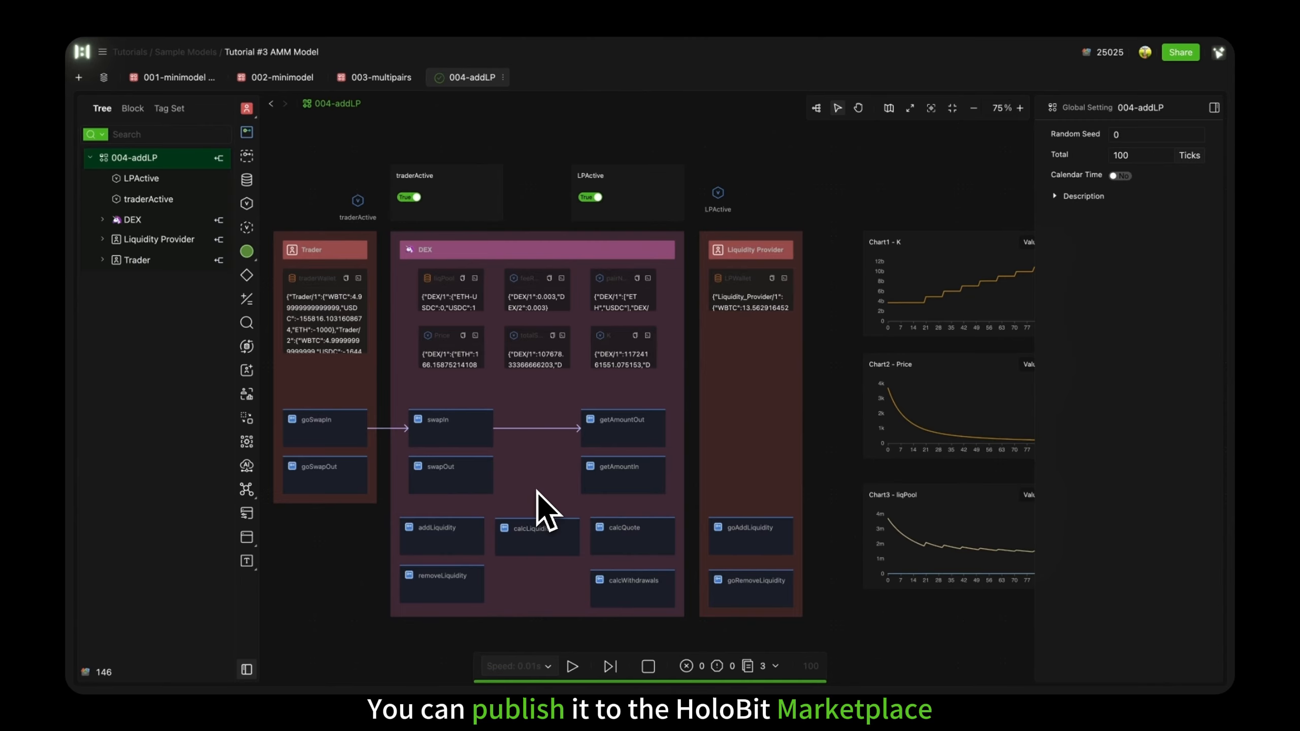
# Open the marketplace publish settings for Tutorial #3 AMM Model, check its basic info, and proceed to the content scope.
pyautogui.click(1181, 52)
pyautogui.click(560, 115)
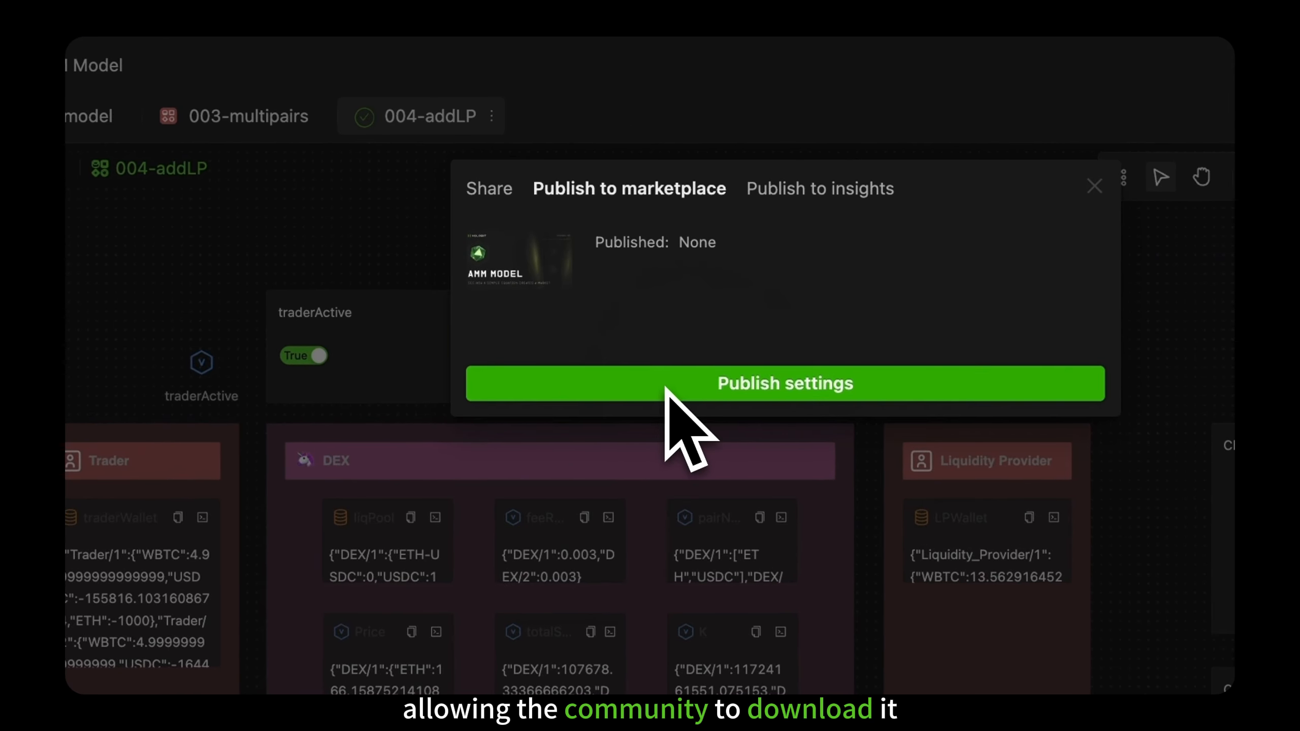
pyautogui.click(666, 388)
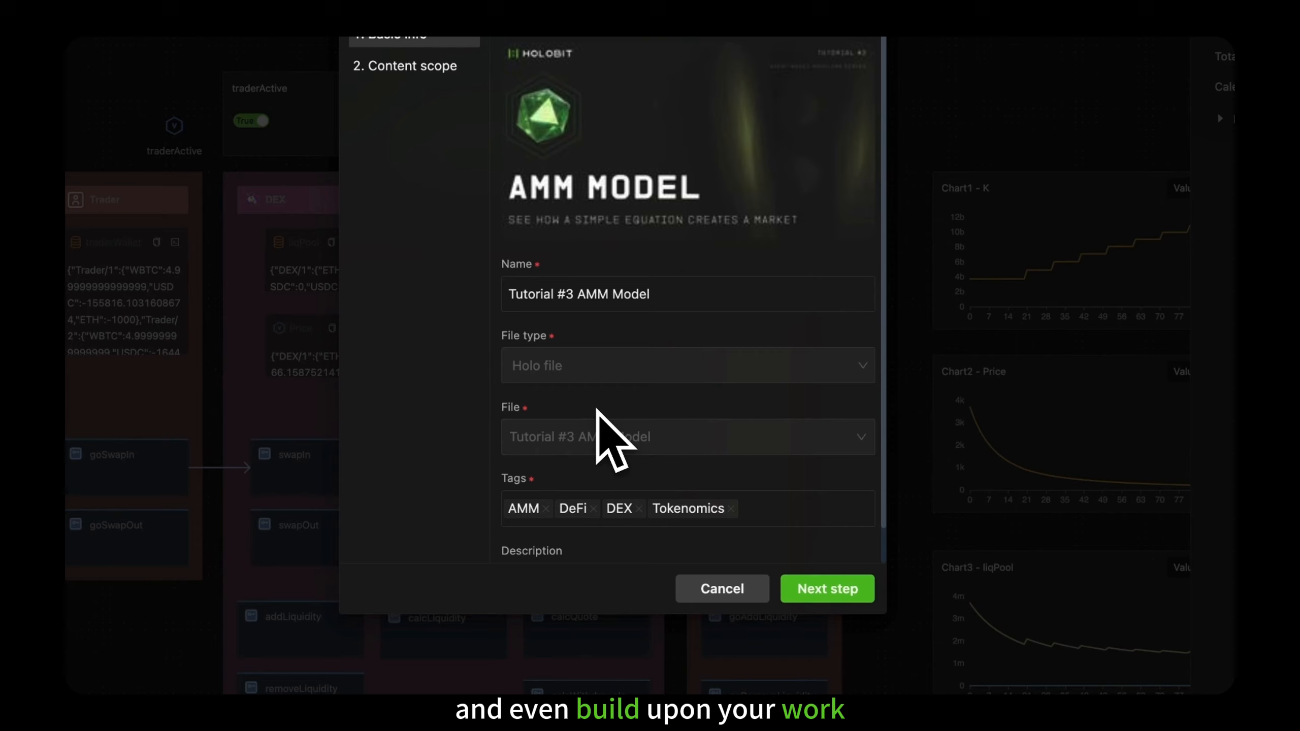
pyautogui.scroll(-1, 596, 410)
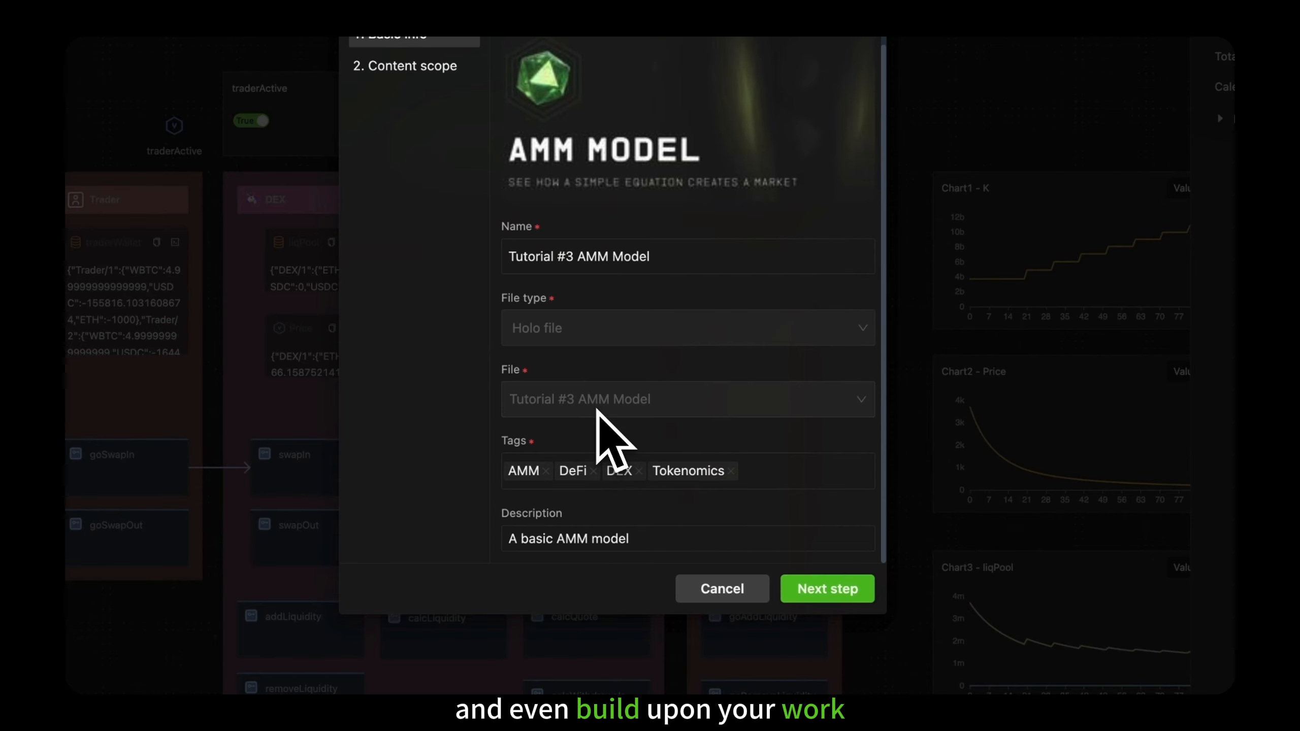
pyautogui.click(814, 589)
# Include 002-minimodel, 003-multipairs and 004-addLP in the publication, make 004-addLP the default display, and publish.
pyautogui.click(508, 109)
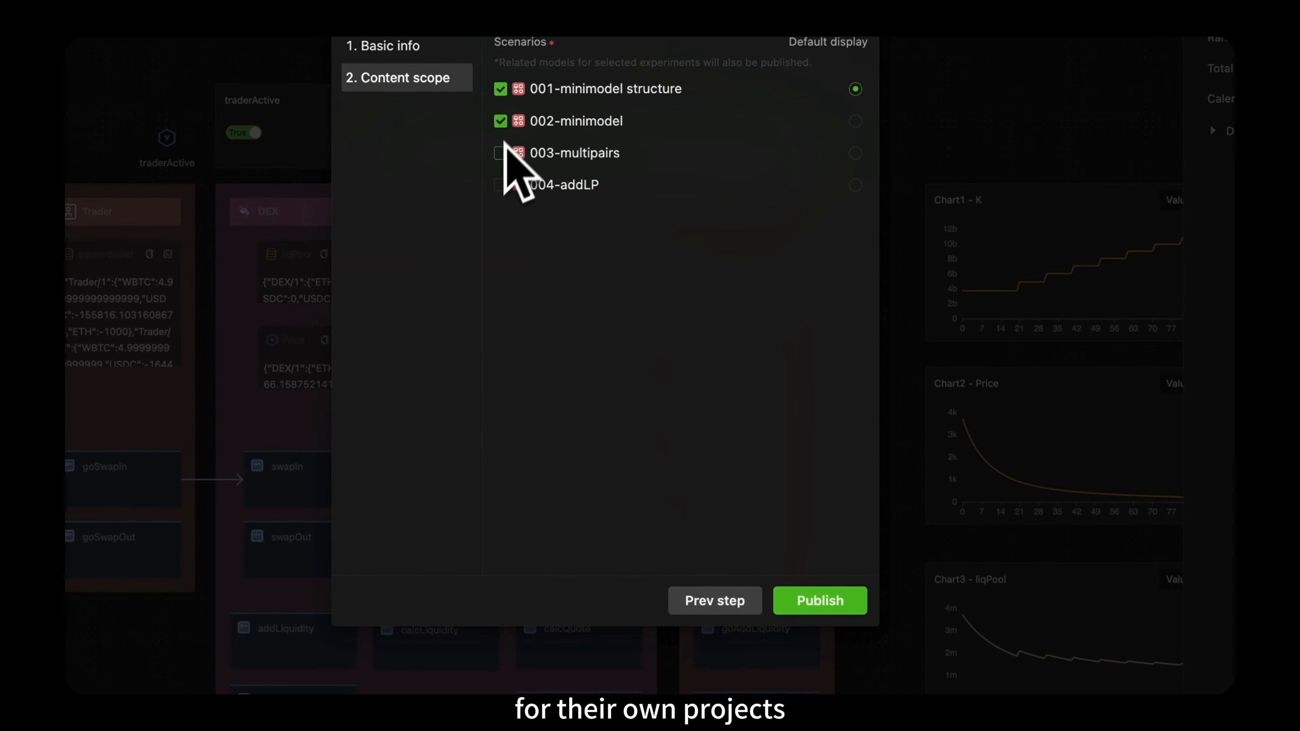
pyautogui.click(508, 141)
pyautogui.click(507, 173)
pyautogui.click(863, 173)
pyautogui.click(784, 548)
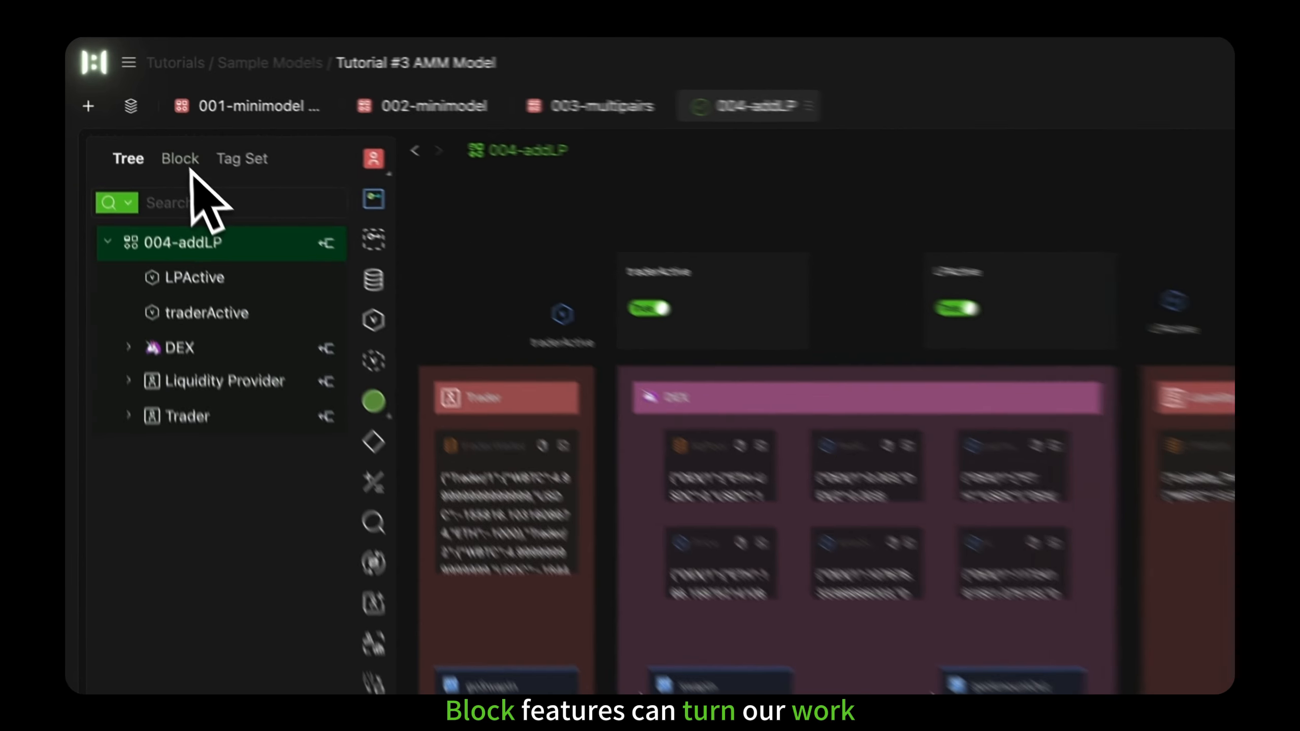
# Show the workspace blocks and Blockrize the DEX agent to create a reusable block from it.
pyautogui.click(134, 110)
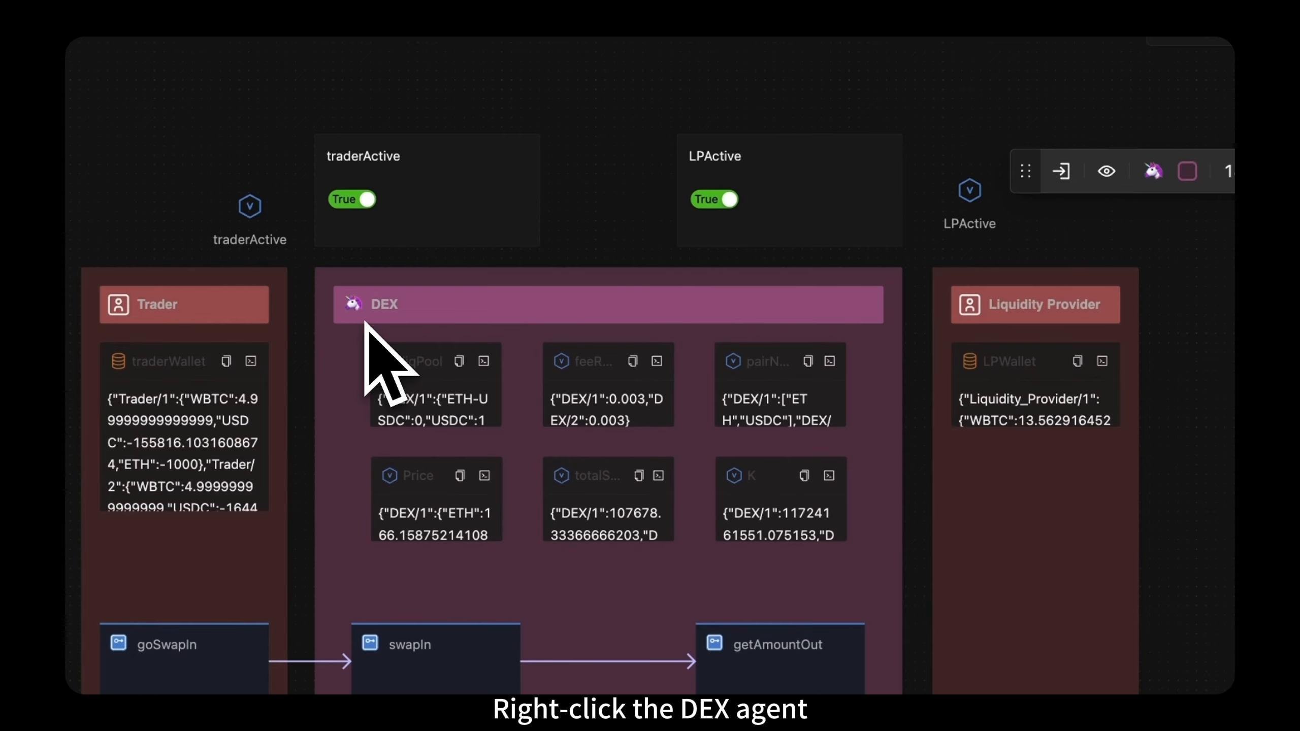
pyautogui.rightClick(365, 323)
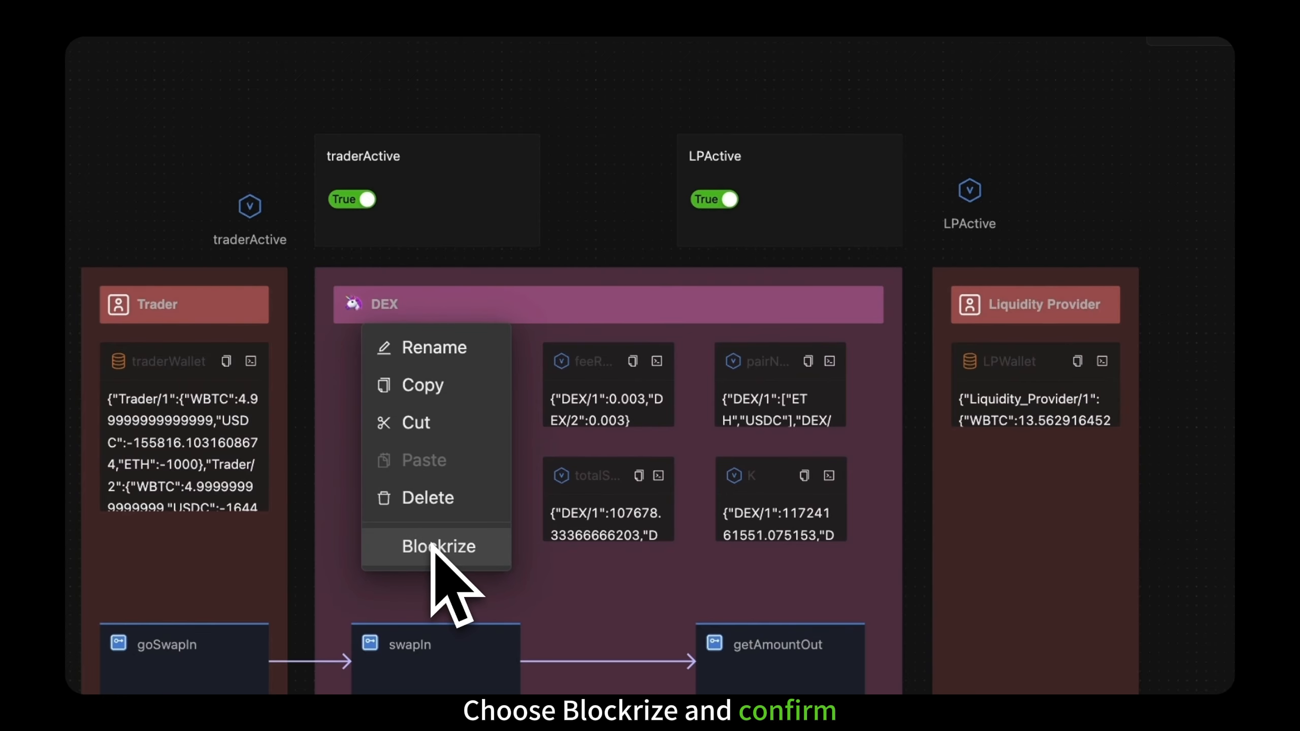
pyautogui.click(431, 547)
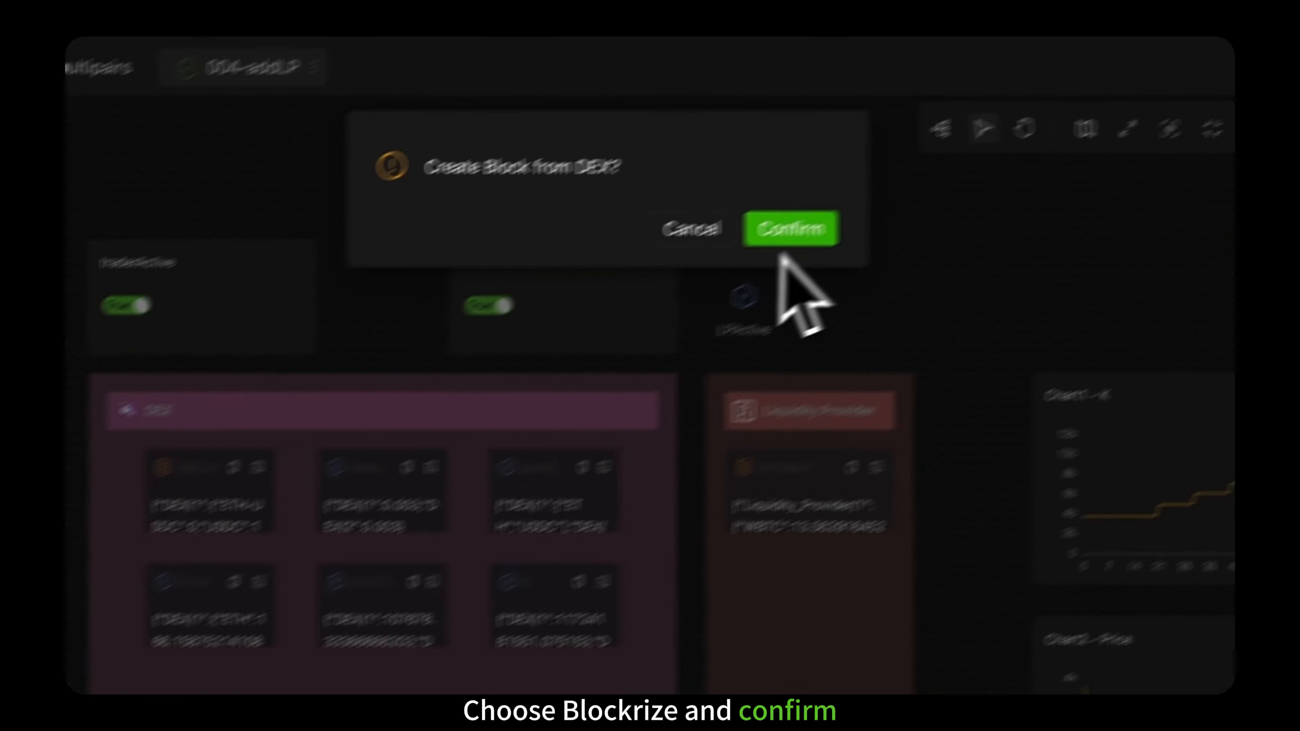
pyautogui.click(1011, 126)
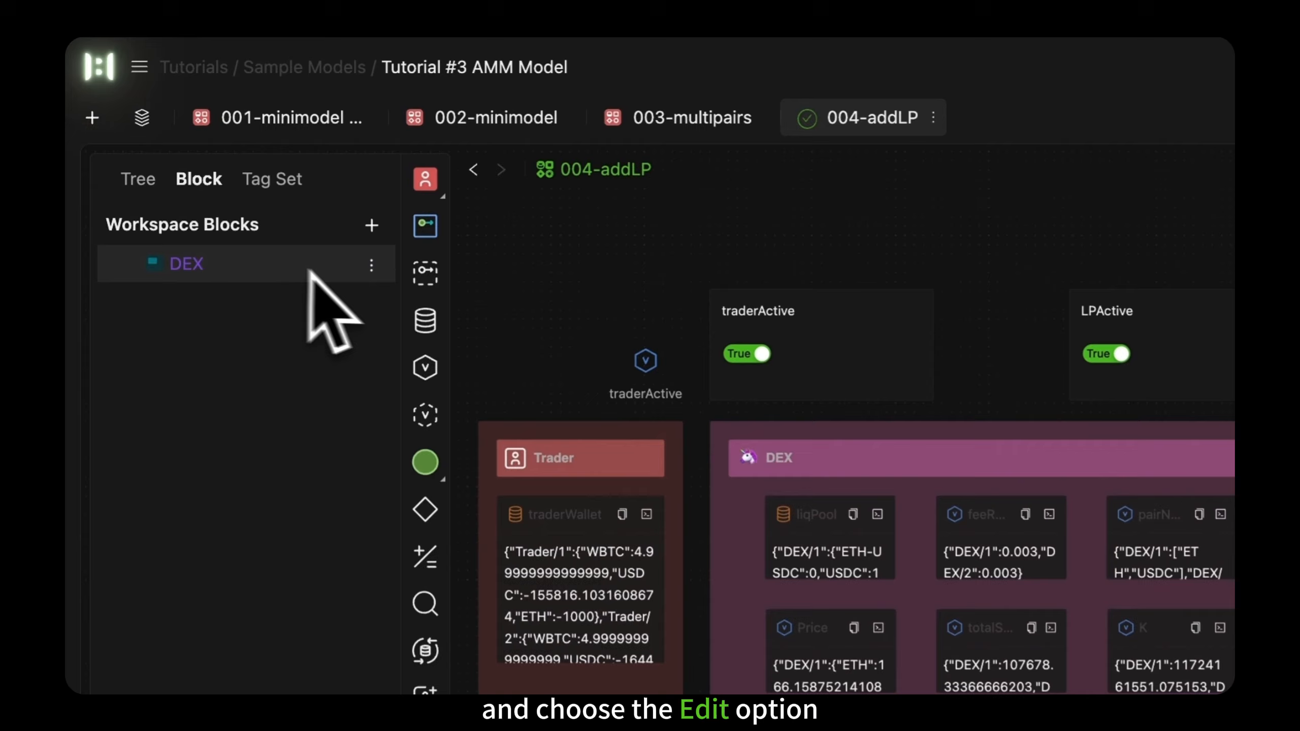
# Open the DEX workspace block for editing, look over its contents, and close the edit.
pyautogui.click(220, 151)
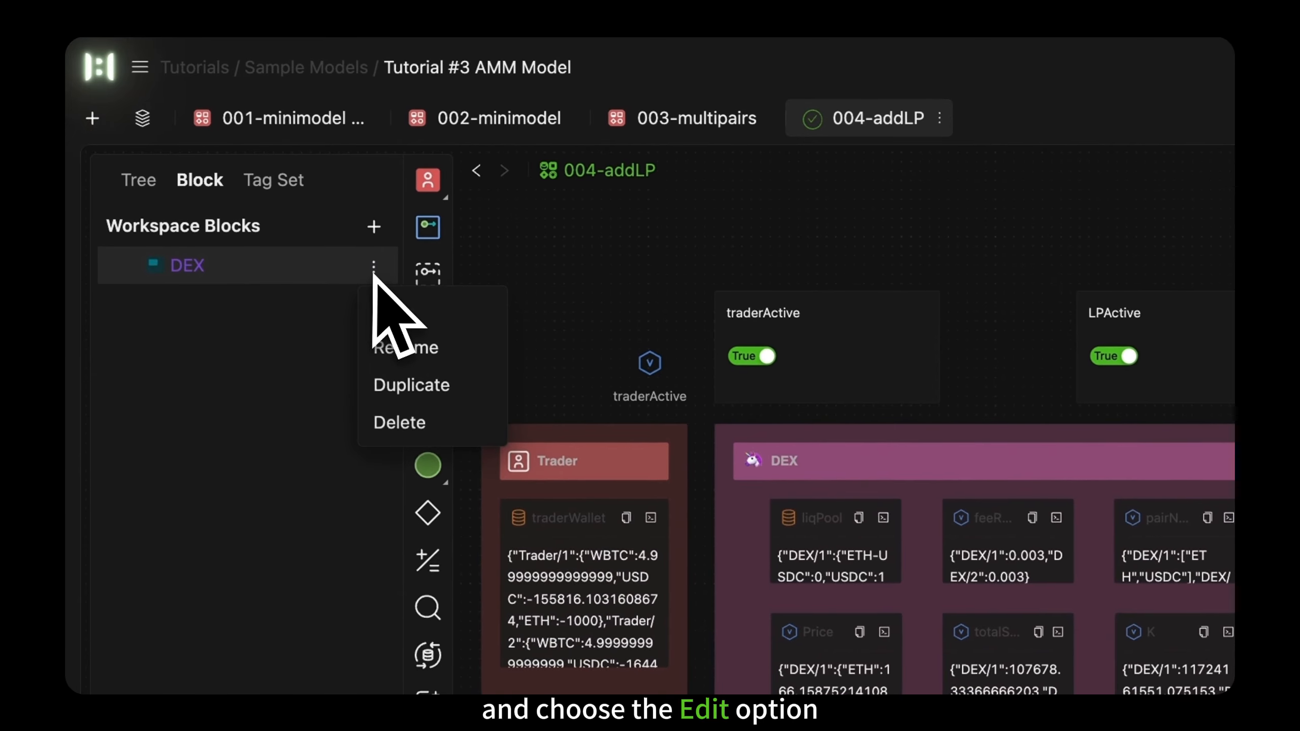
pyautogui.click(387, 316)
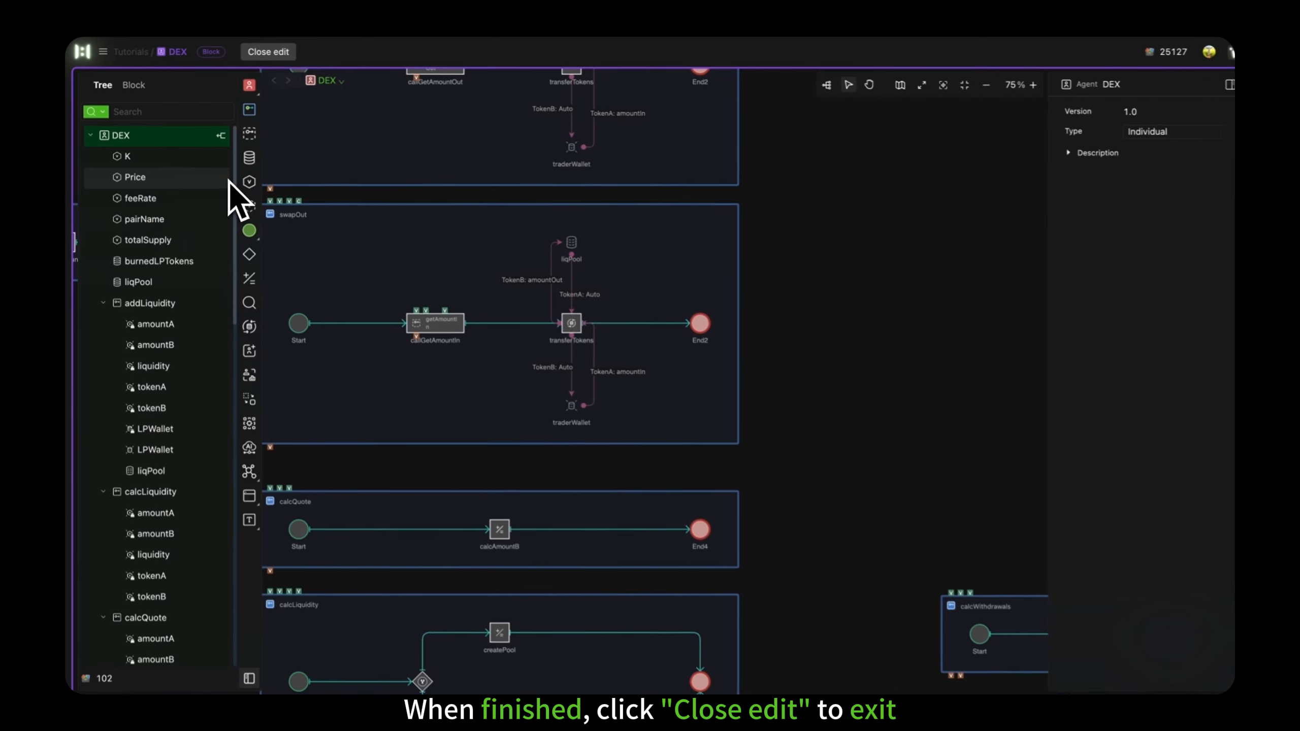
pyautogui.click(265, 51)
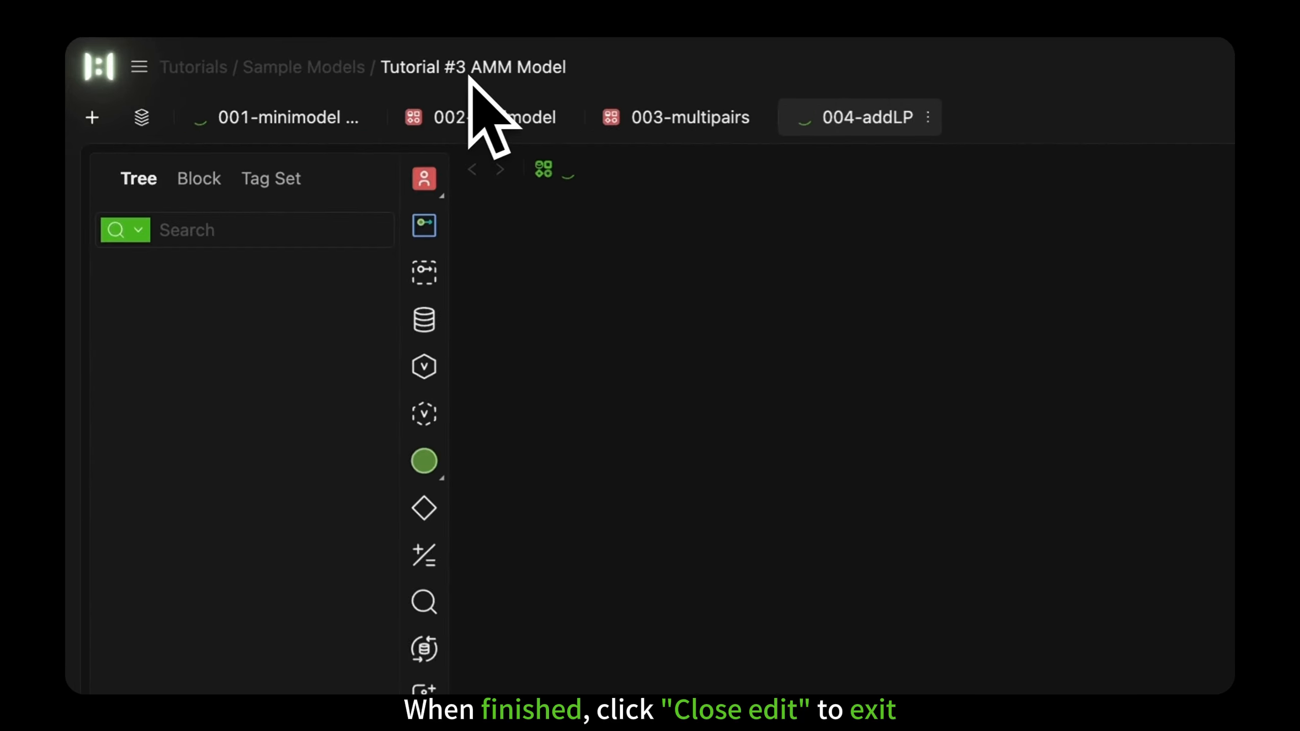
# Create a new blank scenario named 005-blockuse.
pyautogui.click(548, 81)
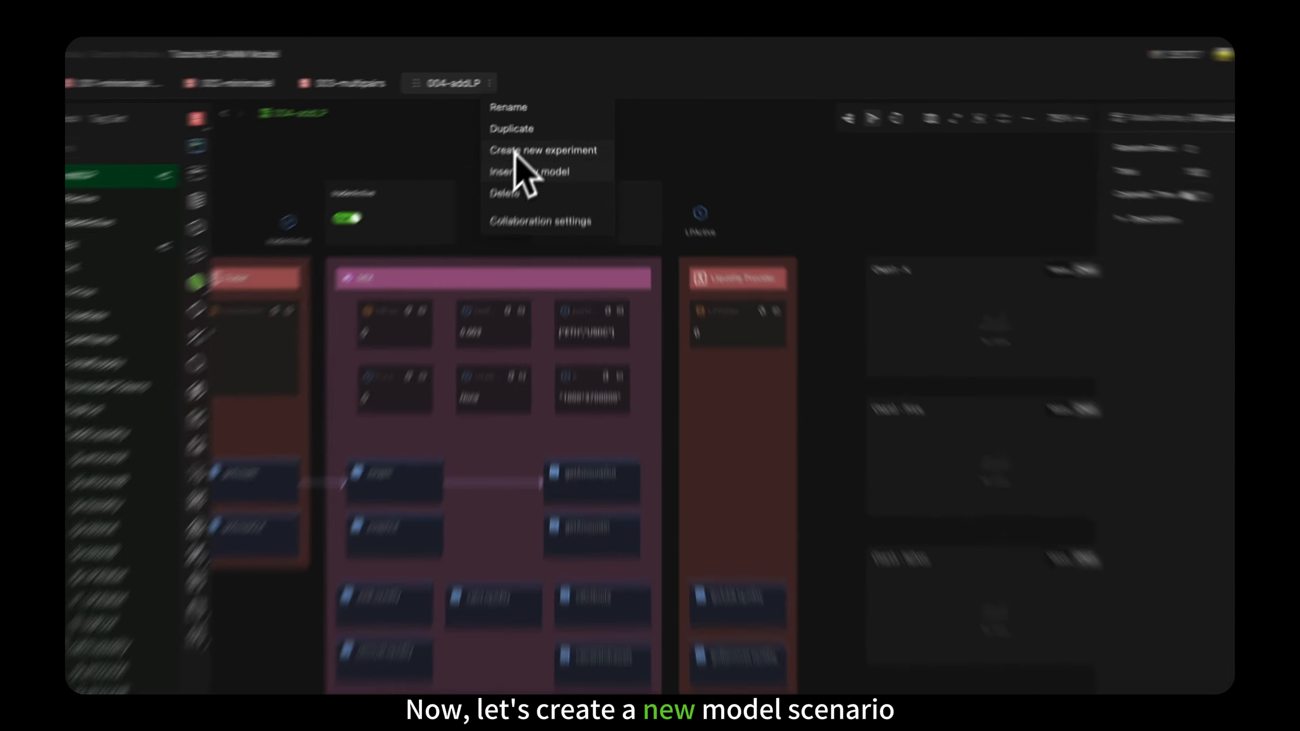
pyautogui.click(517, 172)
pyautogui.doubleClick(731, 250)
pyautogui.write('005-blockuse')
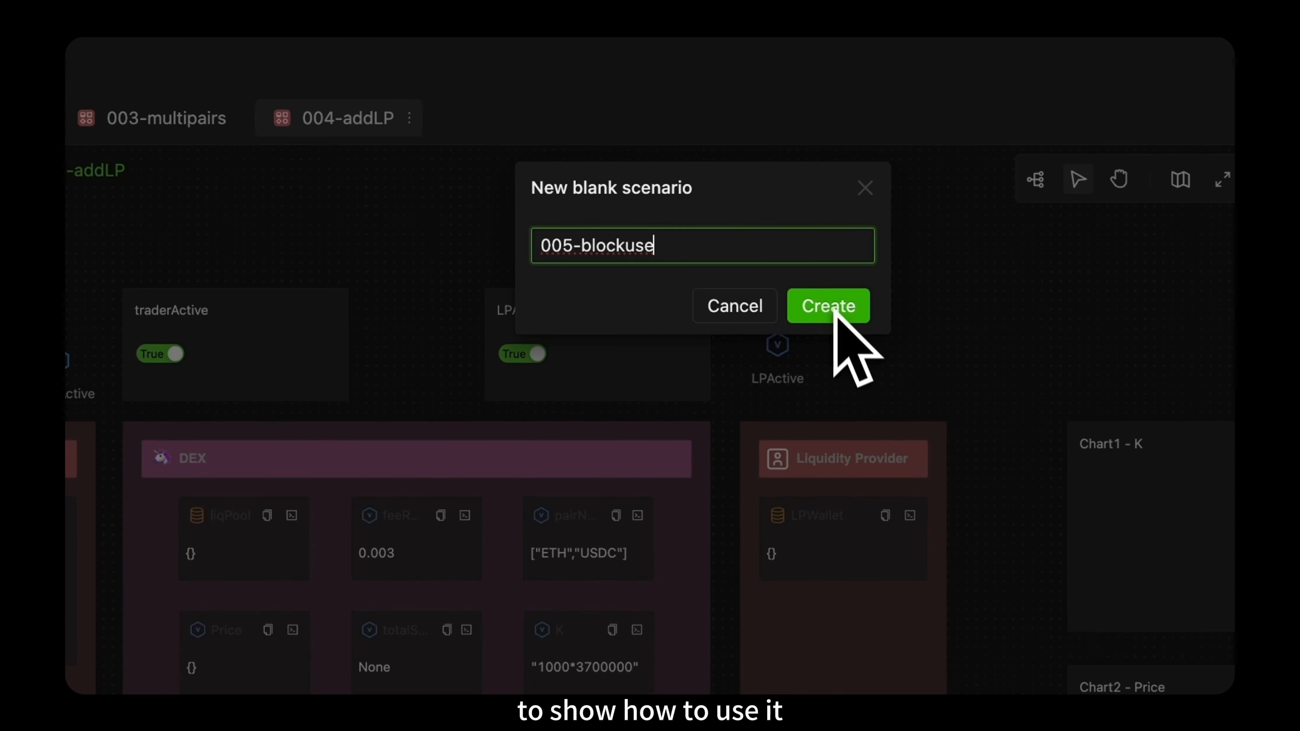
pyautogui.click(835, 304)
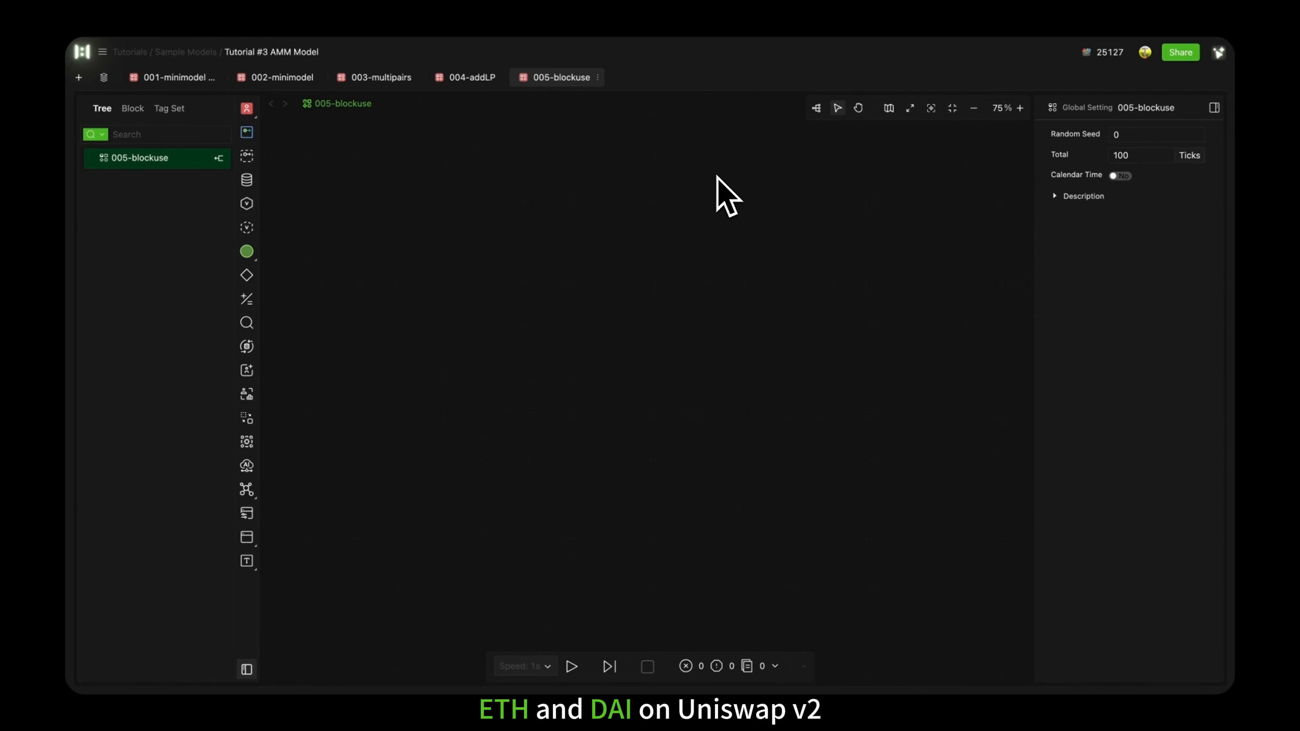
# Place the DEX workspace block on the 005-blockuse canvas as a Population agent named Uniswap v2.
pyautogui.click(132, 108)
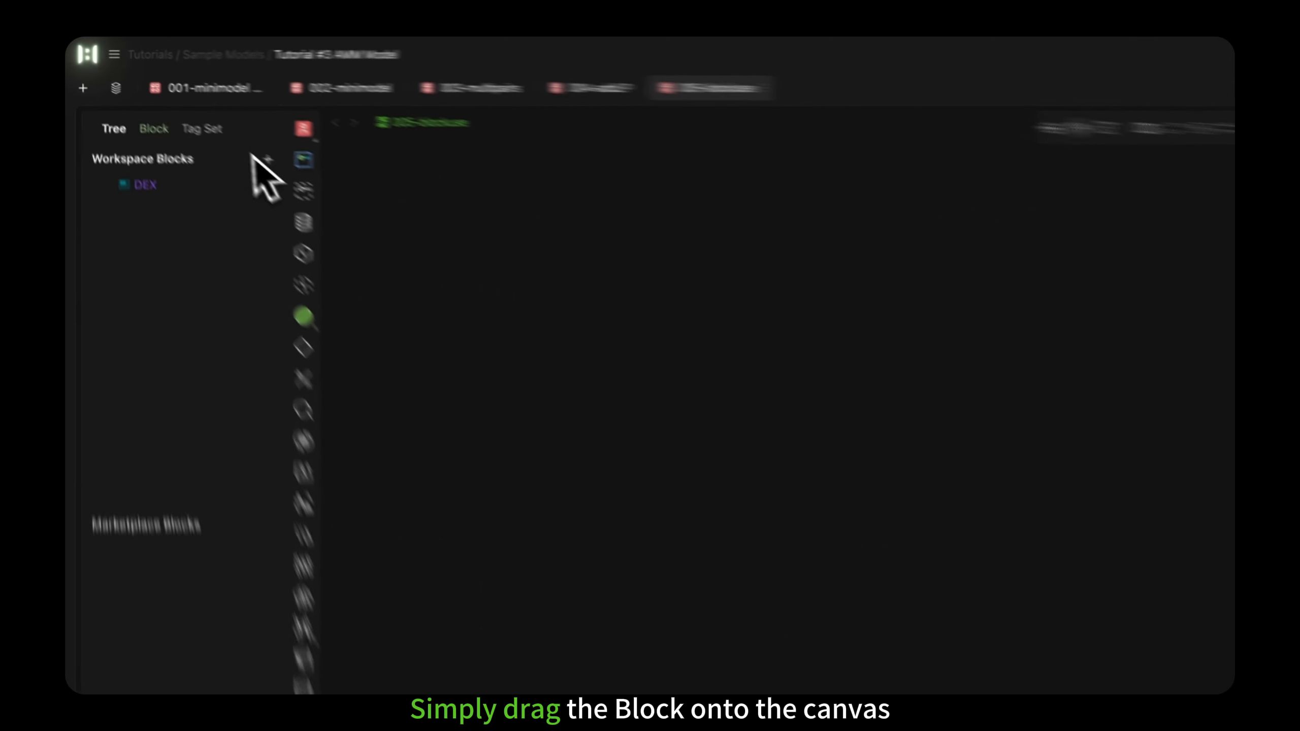
pyautogui.moveTo(134, 151); pyautogui.dragTo(613, 302)
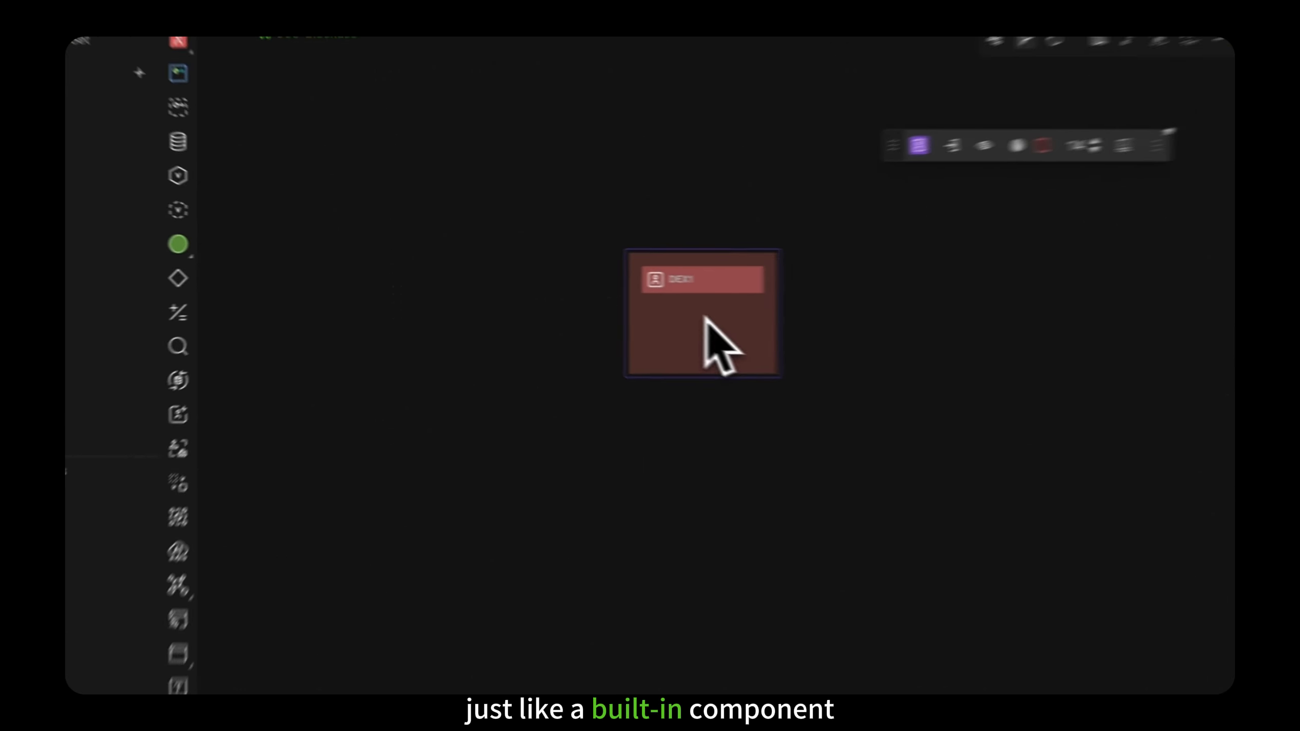
pyautogui.doubleClick(820, 295)
pyautogui.write('Uniswap v2')
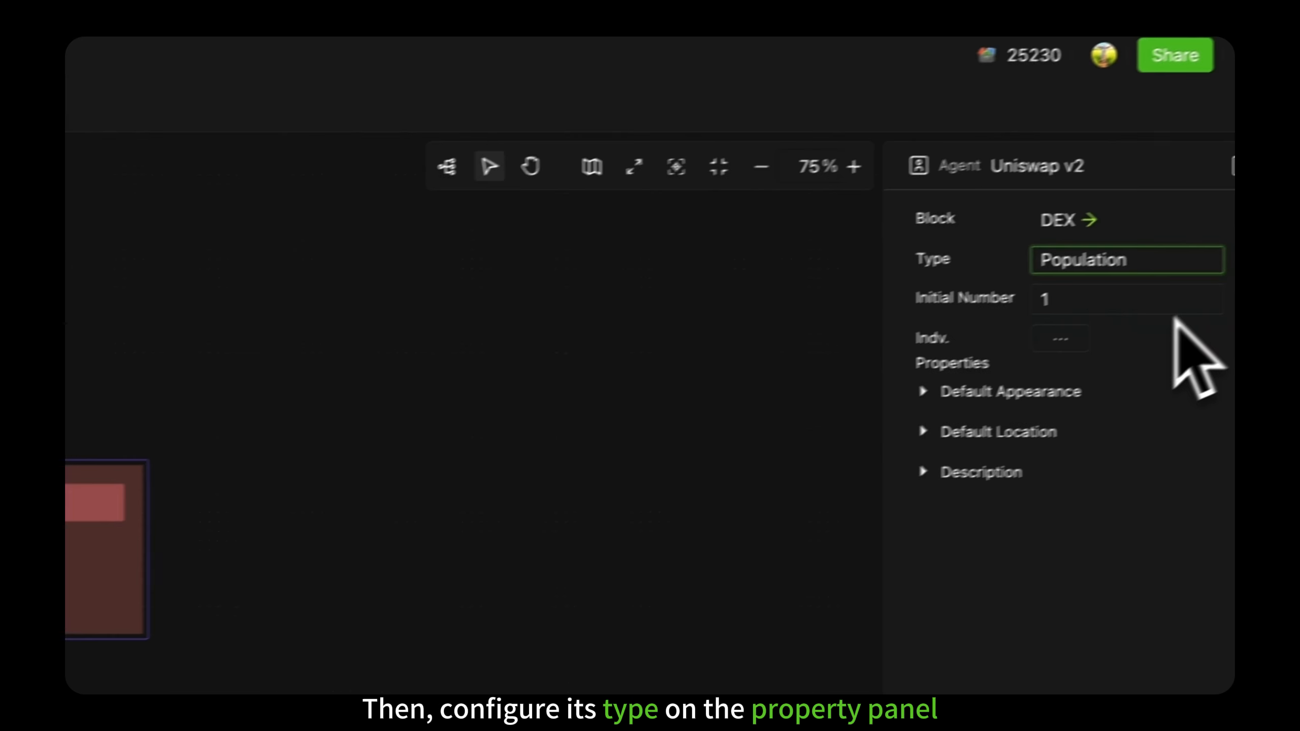
# Set Individual1's pairName to ["ETH", "DAI"], liqPool to ETH 1800, DAI 7200000, ETH-DAI 0, K to 1800 * 7200000, plus matching totalSupply and Price.
pyautogui.click(1085, 251)
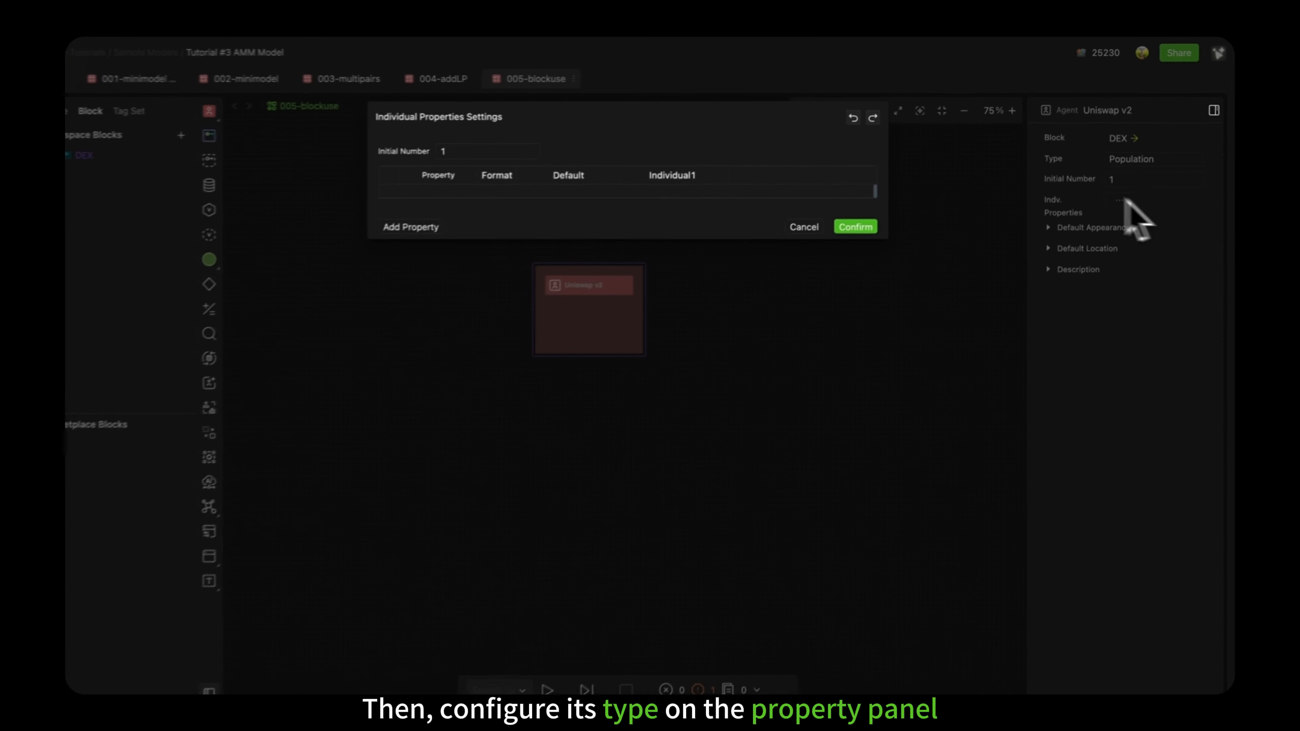
pyautogui.click(164, 288)
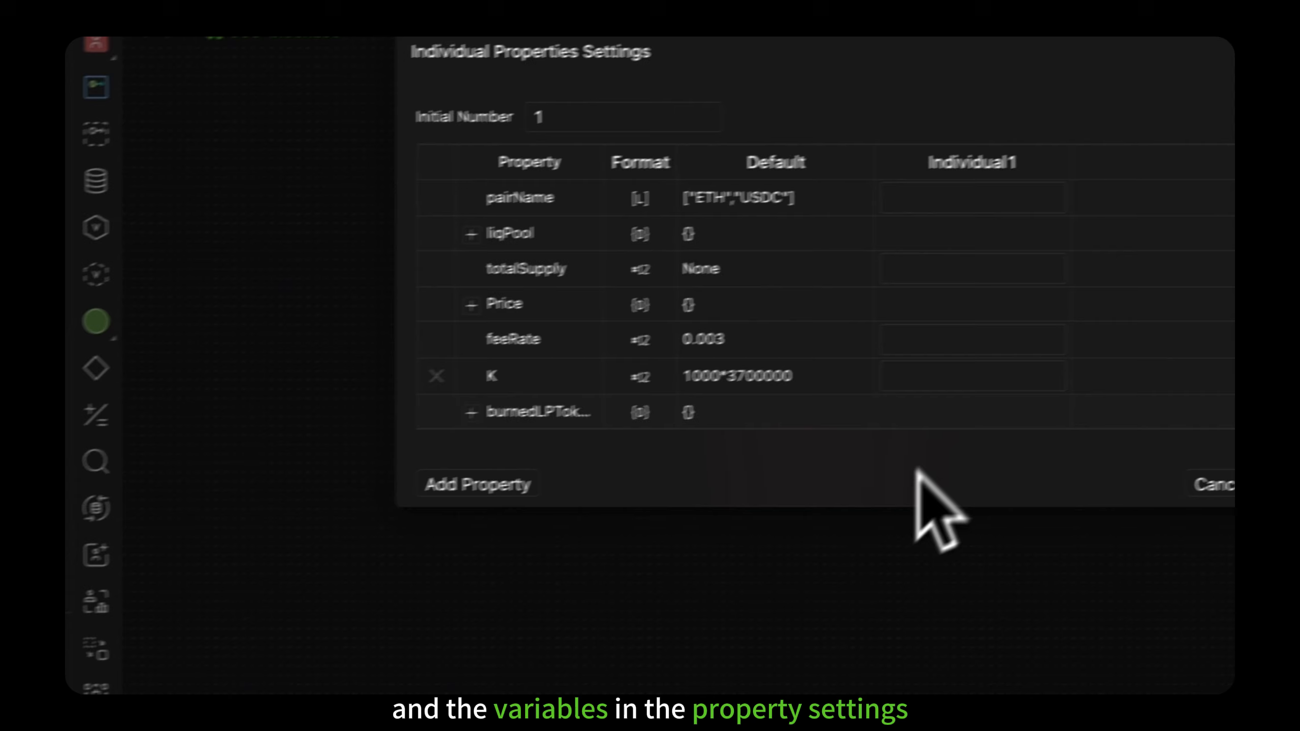
pyautogui.click(967, 205)
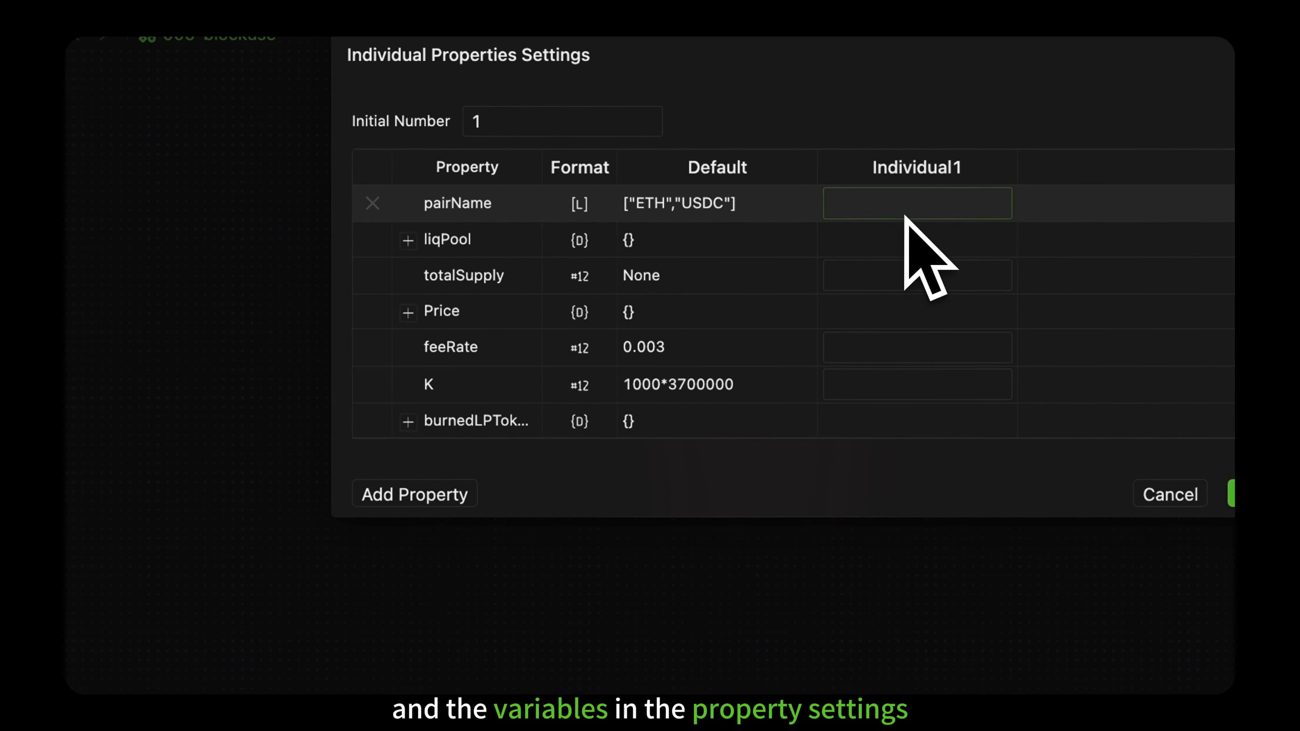
pyautogui.write('["ETH", "DAI"]')
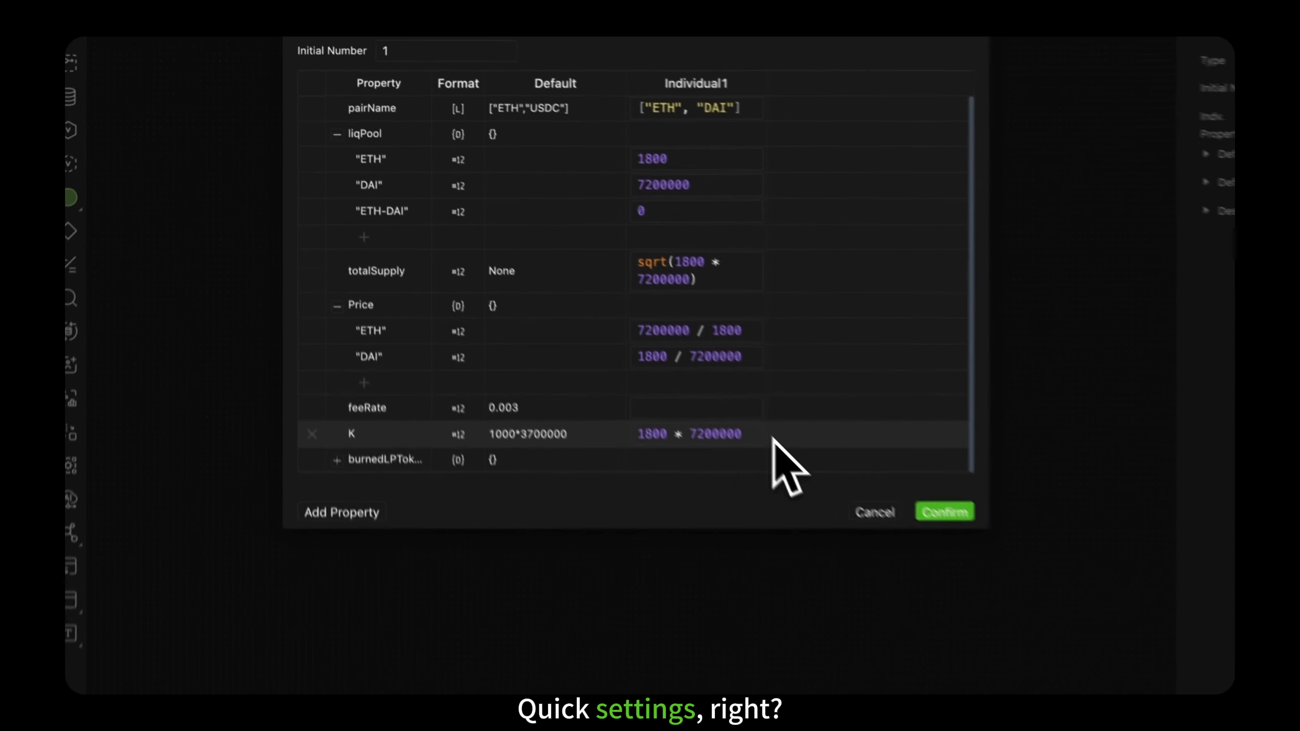
pyautogui.click(943, 512)
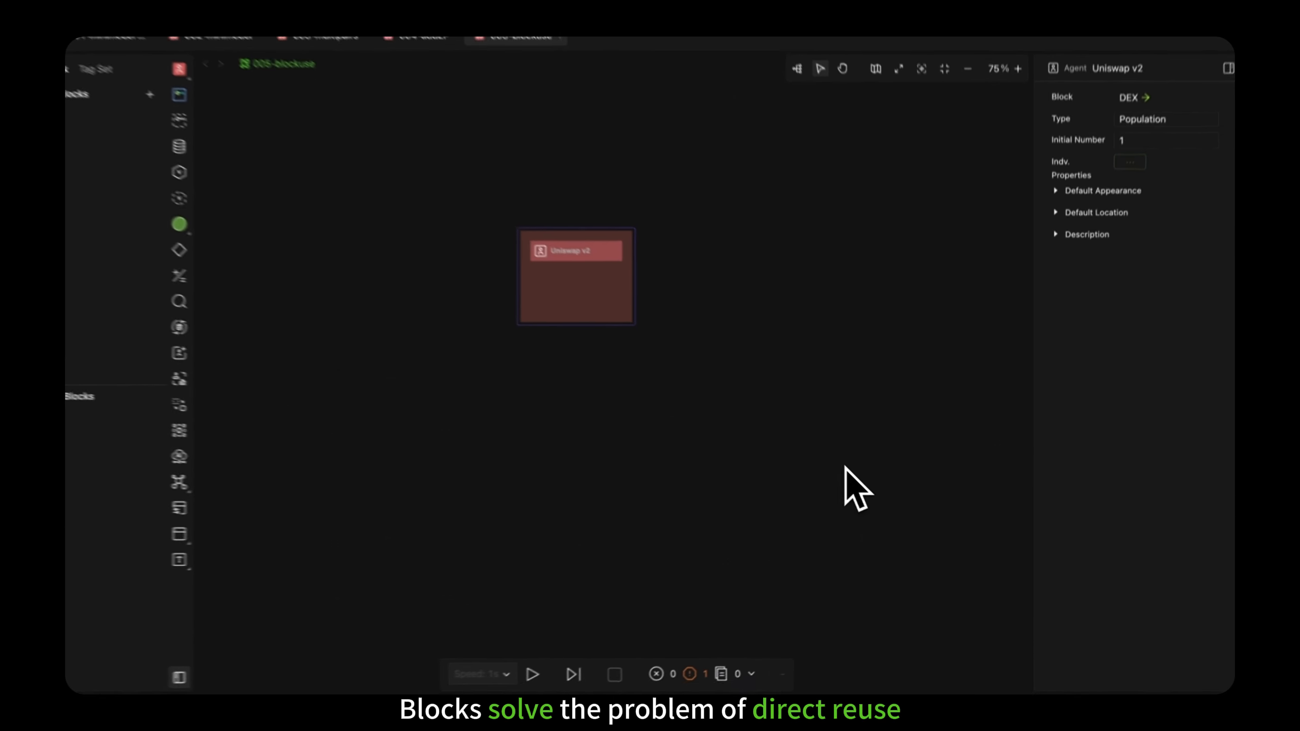
# Show the pairName, liqPool, K, feeRate and Price variables inside the Uniswap v2 agent.
pyautogui.click(638, 304)
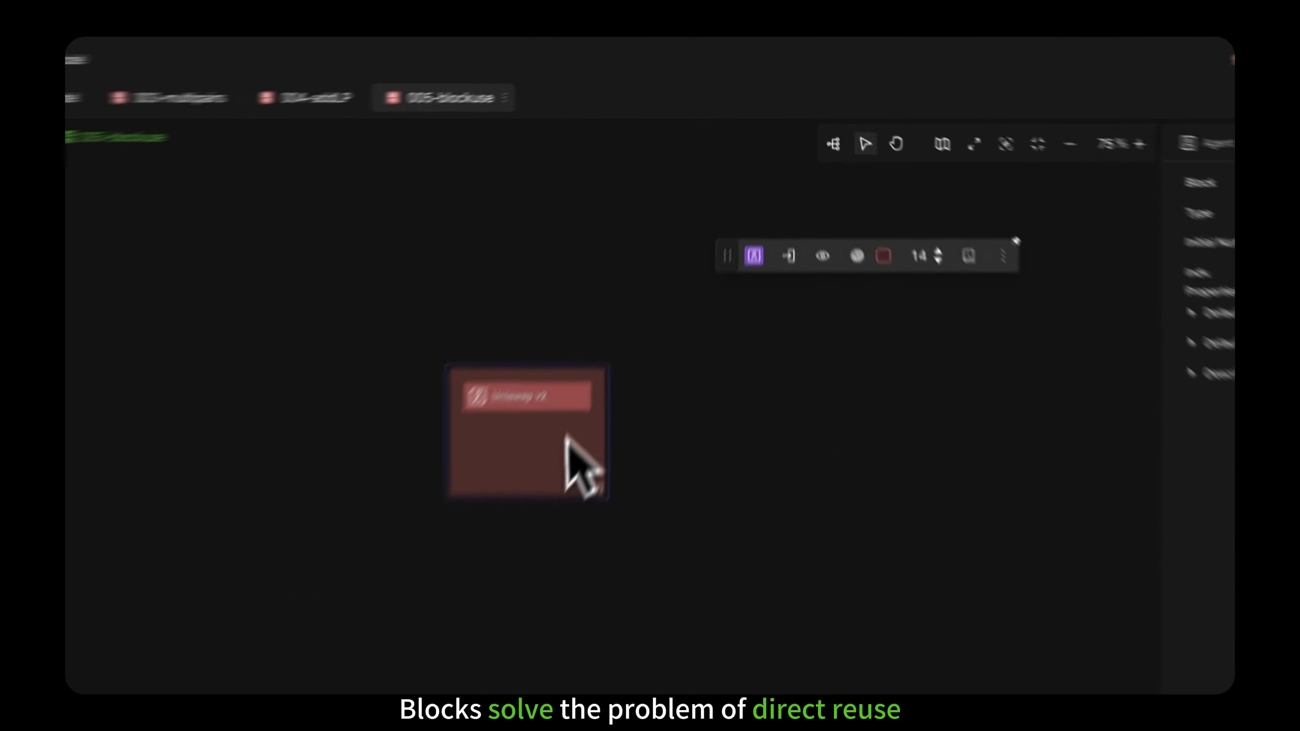
pyautogui.click(808, 182)
pyautogui.click(823, 71)
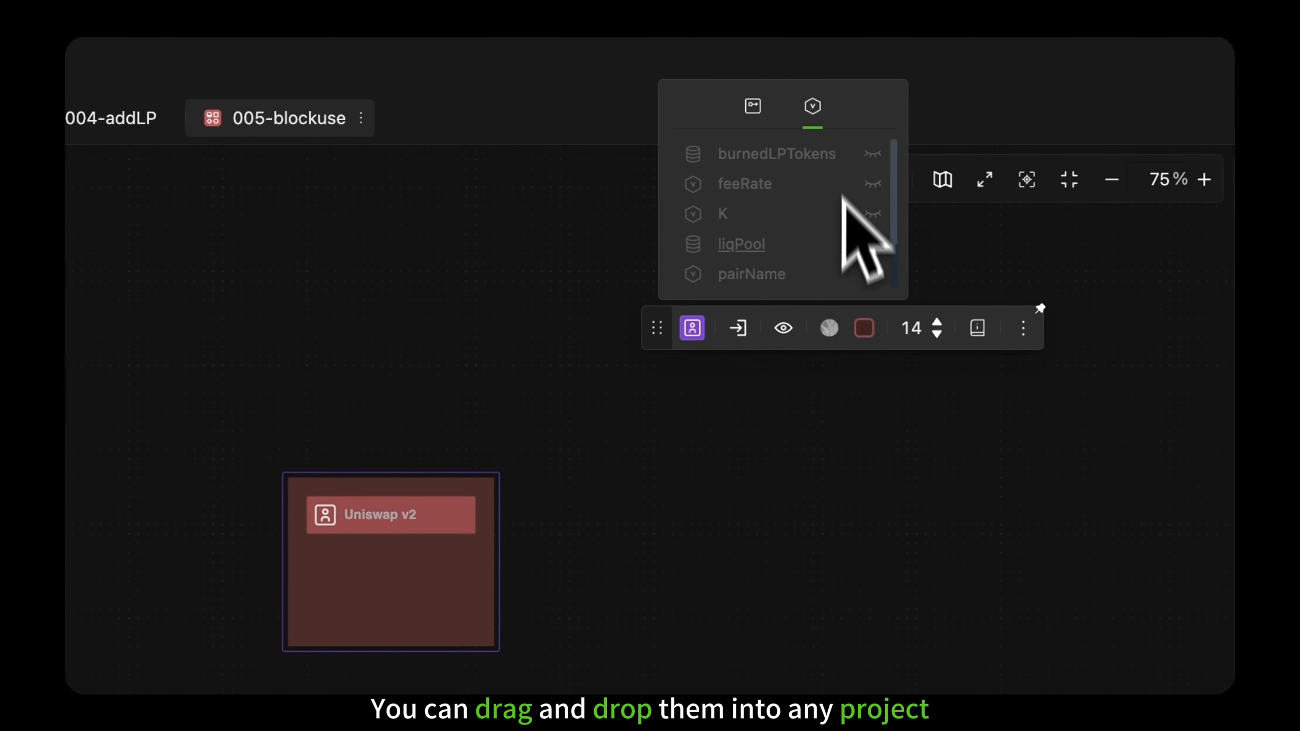
pyautogui.click(902, 273)
pyautogui.click(902, 243)
pyautogui.click(903, 213)
pyautogui.click(902, 183)
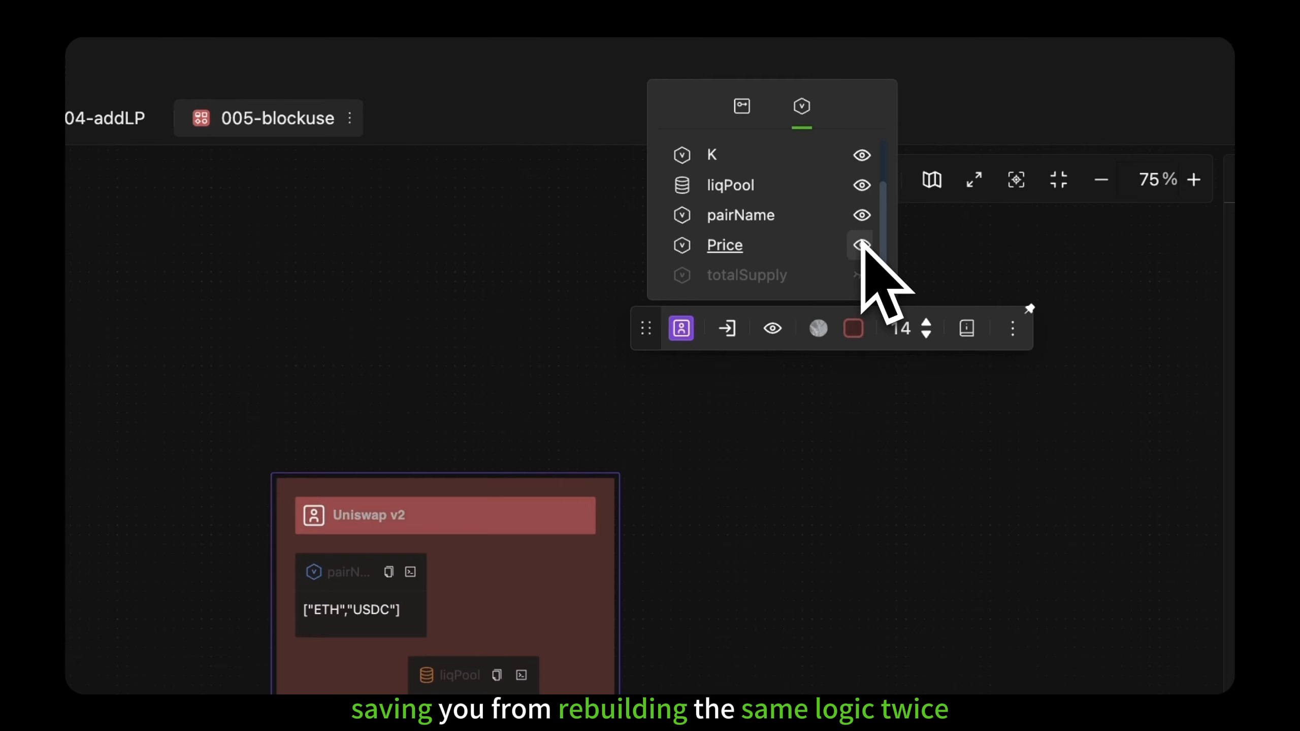
pyautogui.click(912, 246)
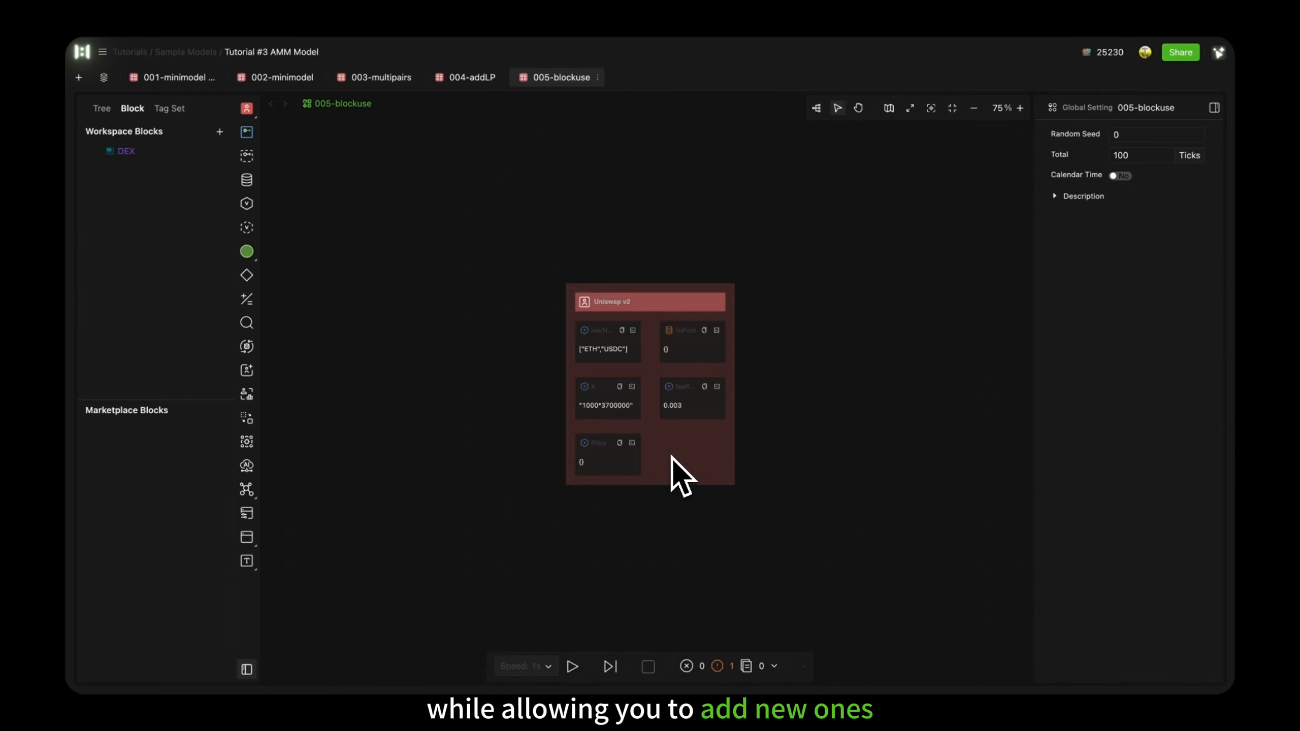
# Add a new agent named Uniswap Pro to the 005-blockuse canvas beside the Uniswap v2 agent.
pyautogui.click(247, 108)
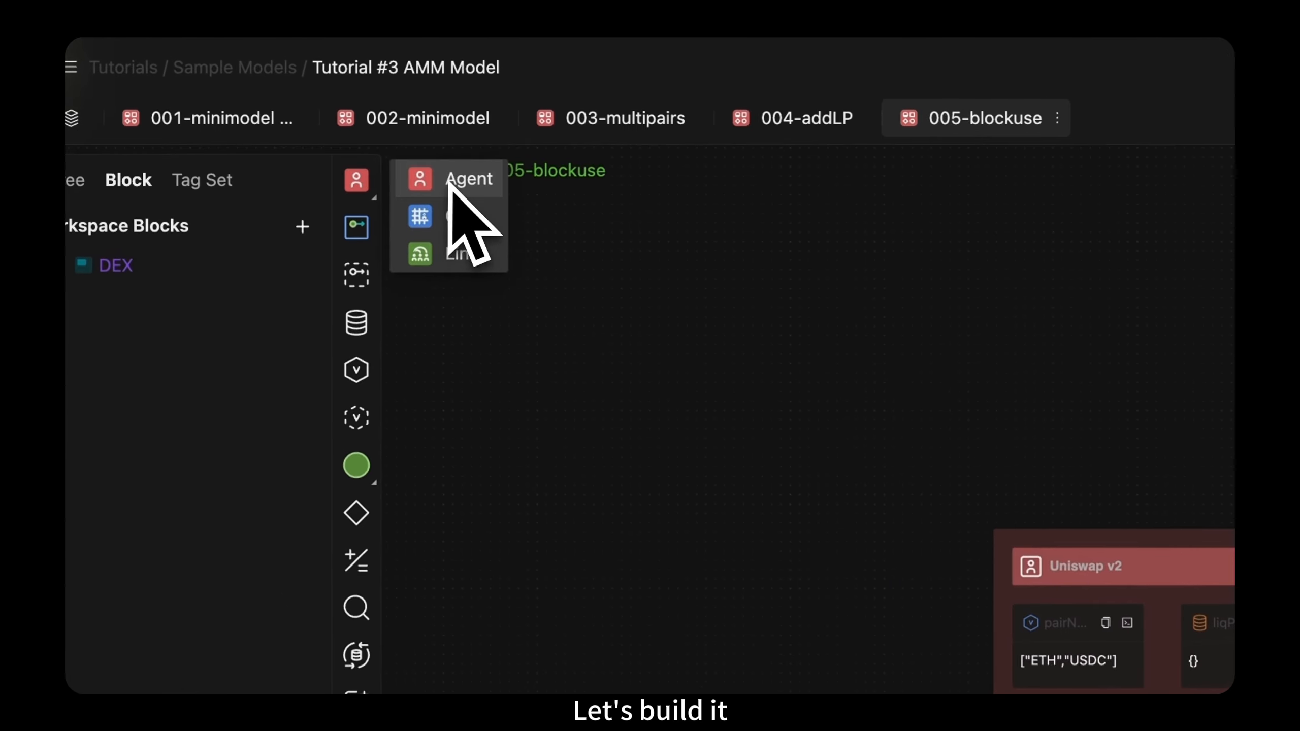
pyautogui.click(293, 112)
pyautogui.click(819, 374)
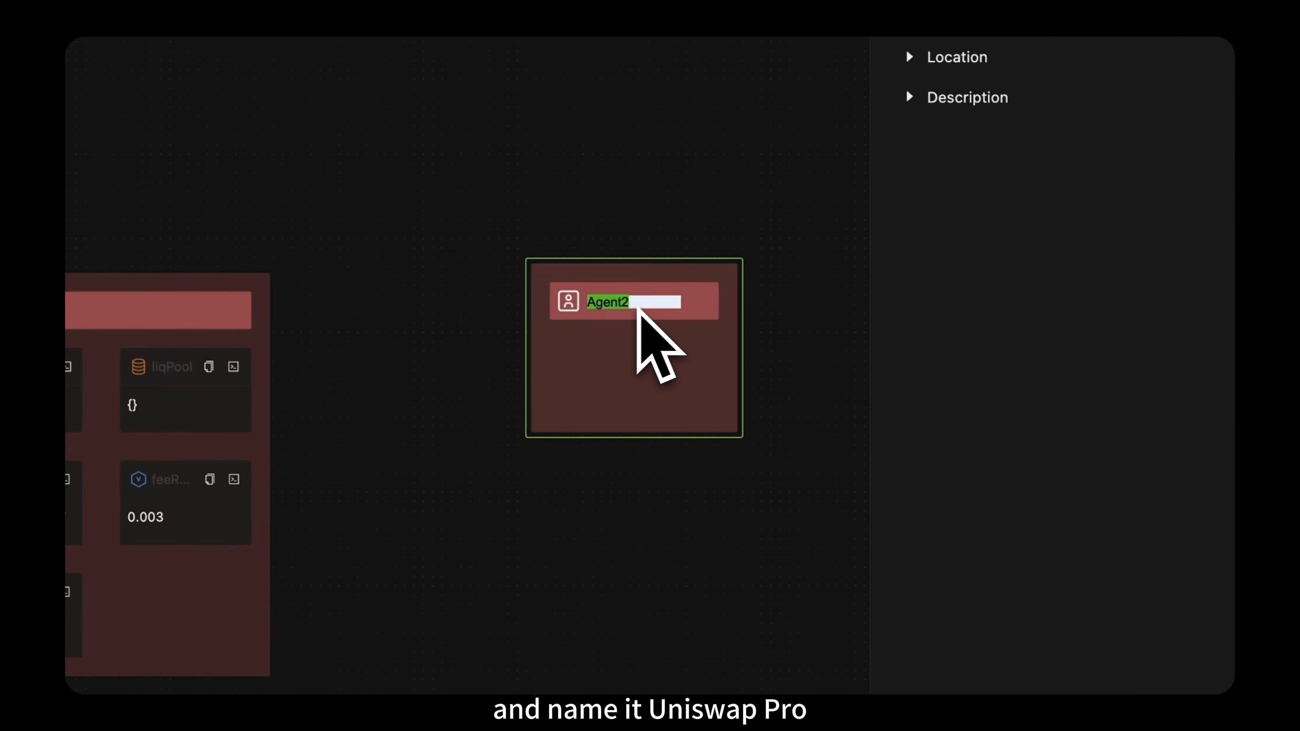
pyautogui.write('Uniswap Pro')
pyautogui.press('Return')
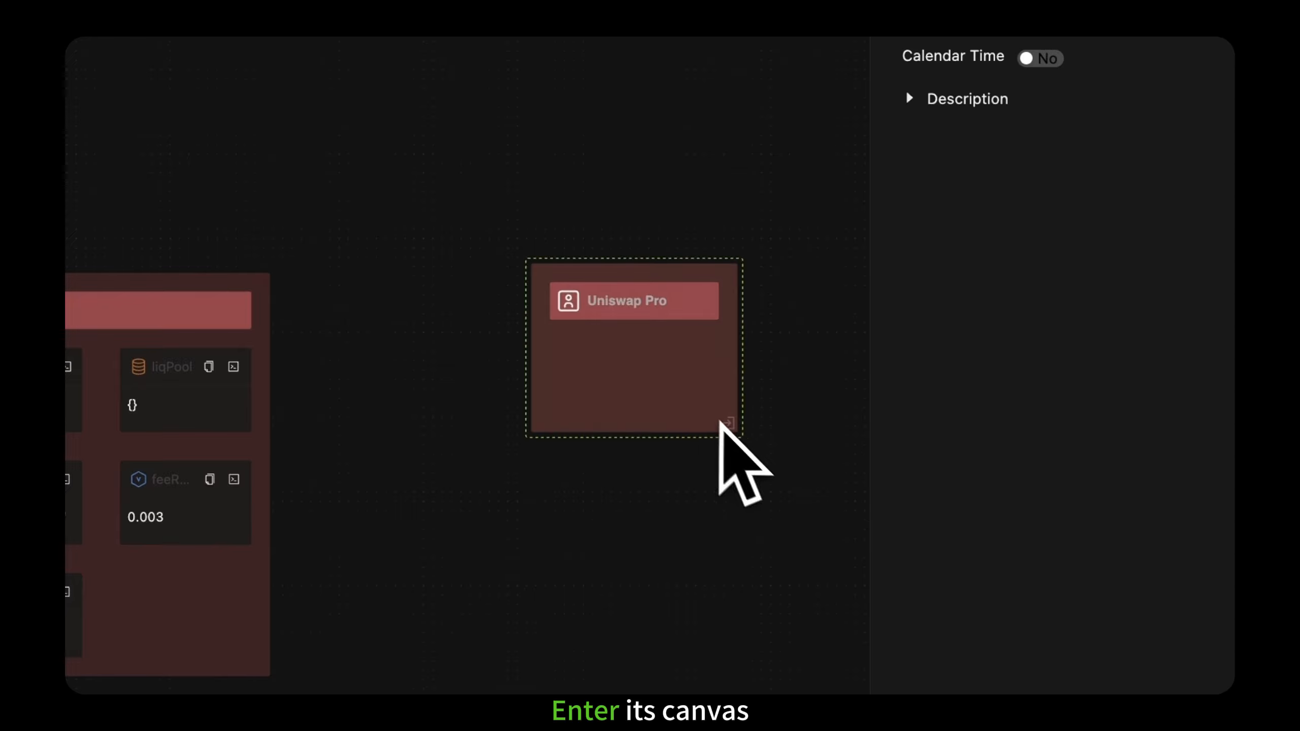
# Place the DEX workspace block inside the Uniswap Pro agent's canvas, then expand it to inspect its internals and collapse it again.
pyautogui.doubleClick(720, 424)
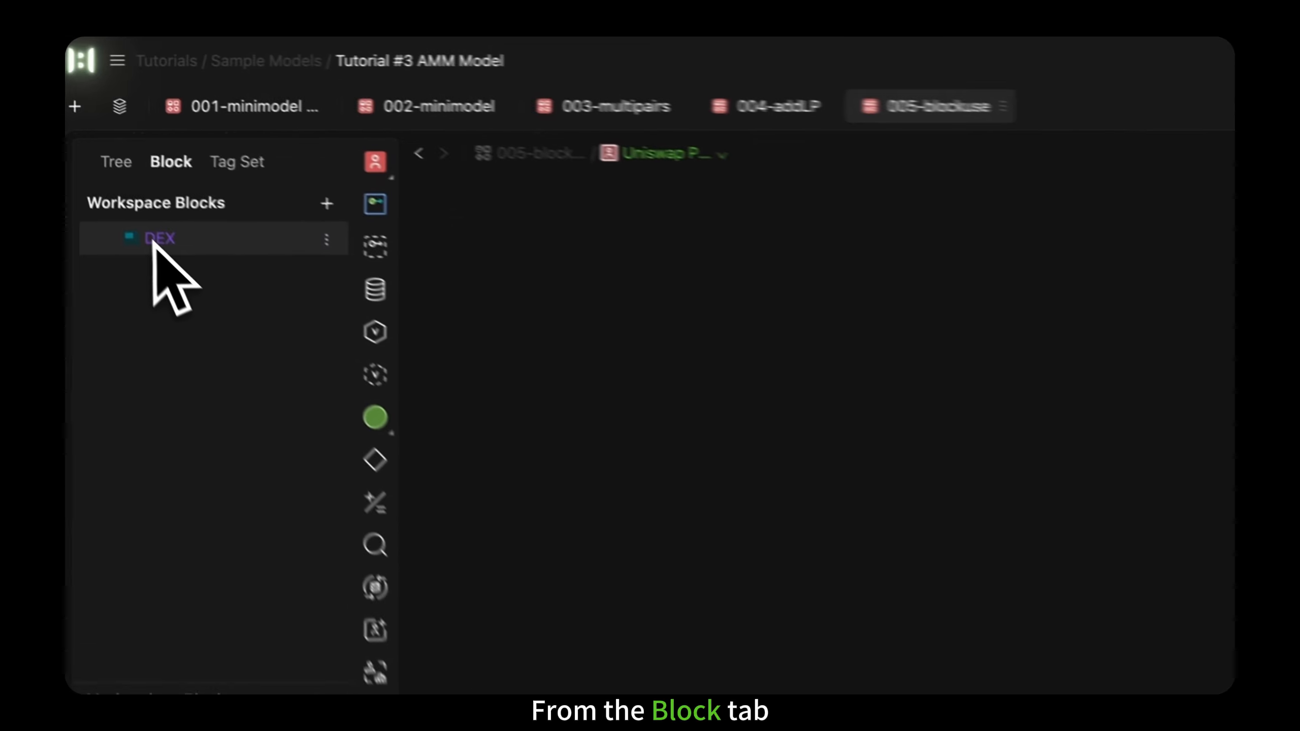
pyautogui.moveTo(85, 170); pyautogui.dragTo(685, 353)
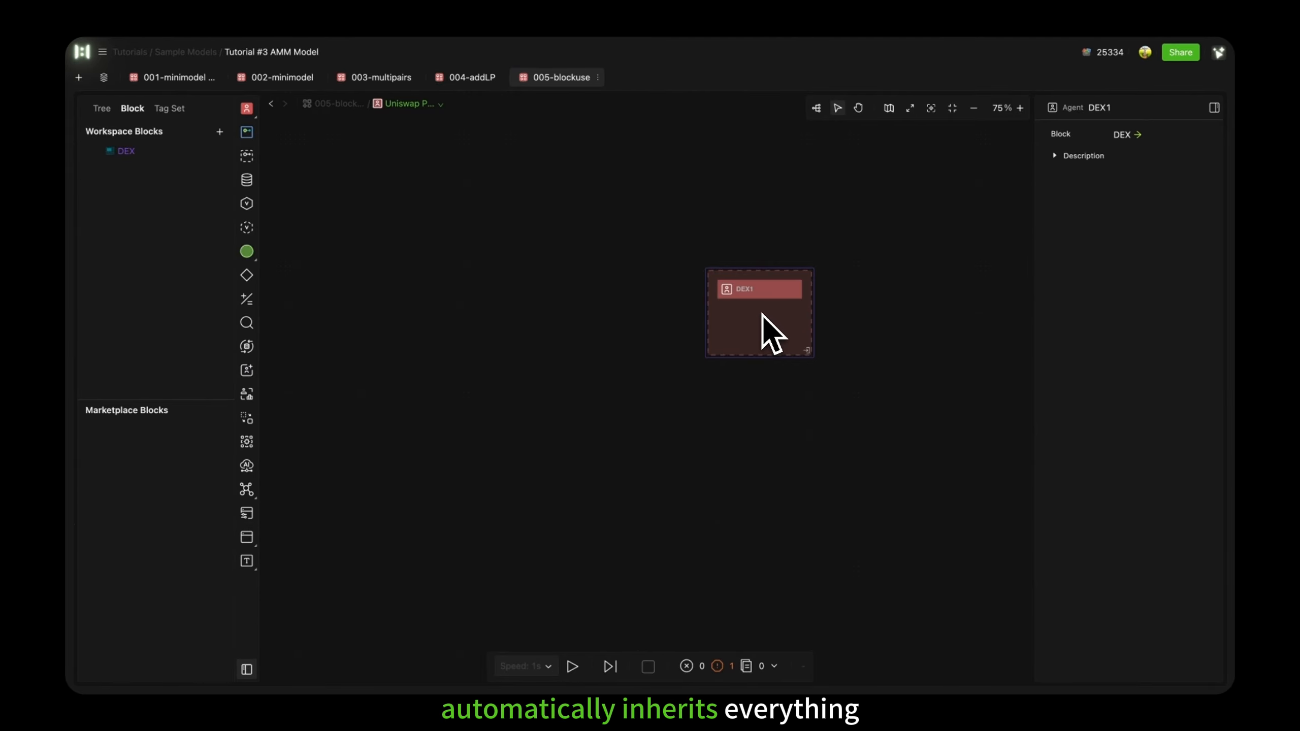
pyautogui.click(761, 315)
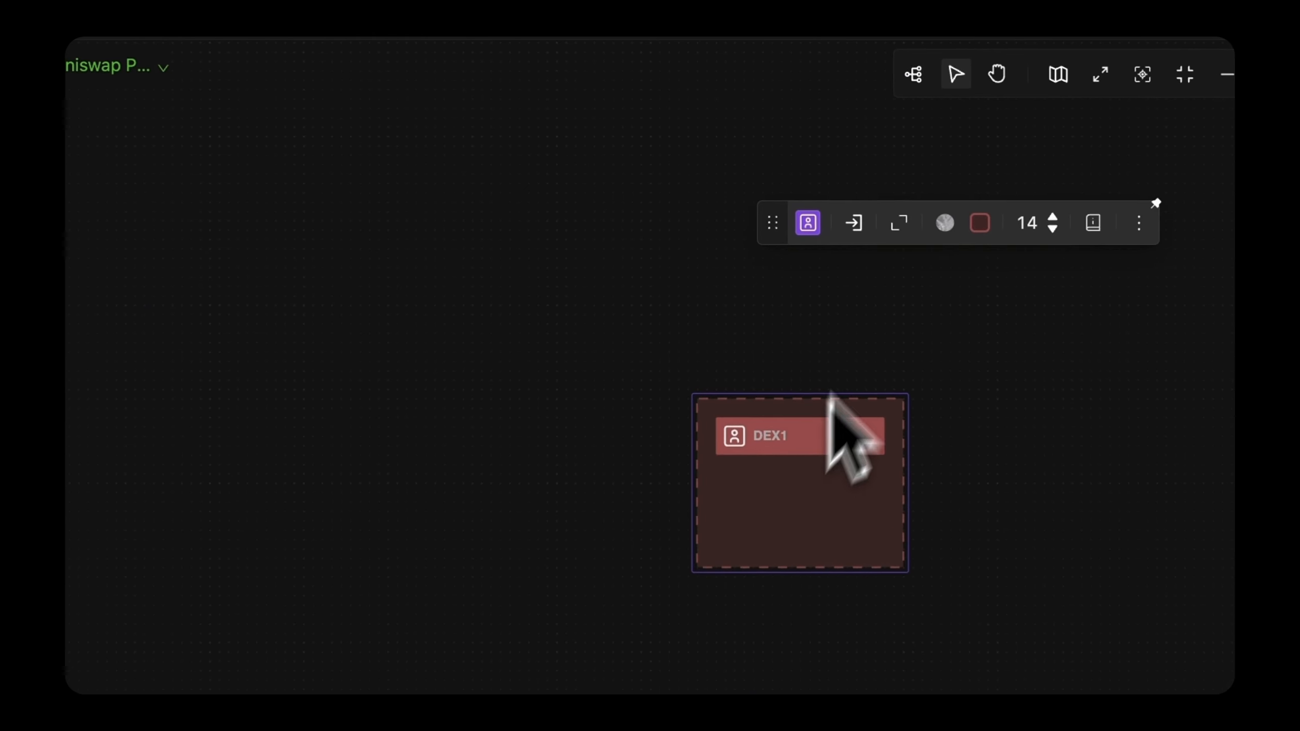
pyautogui.click(900, 223)
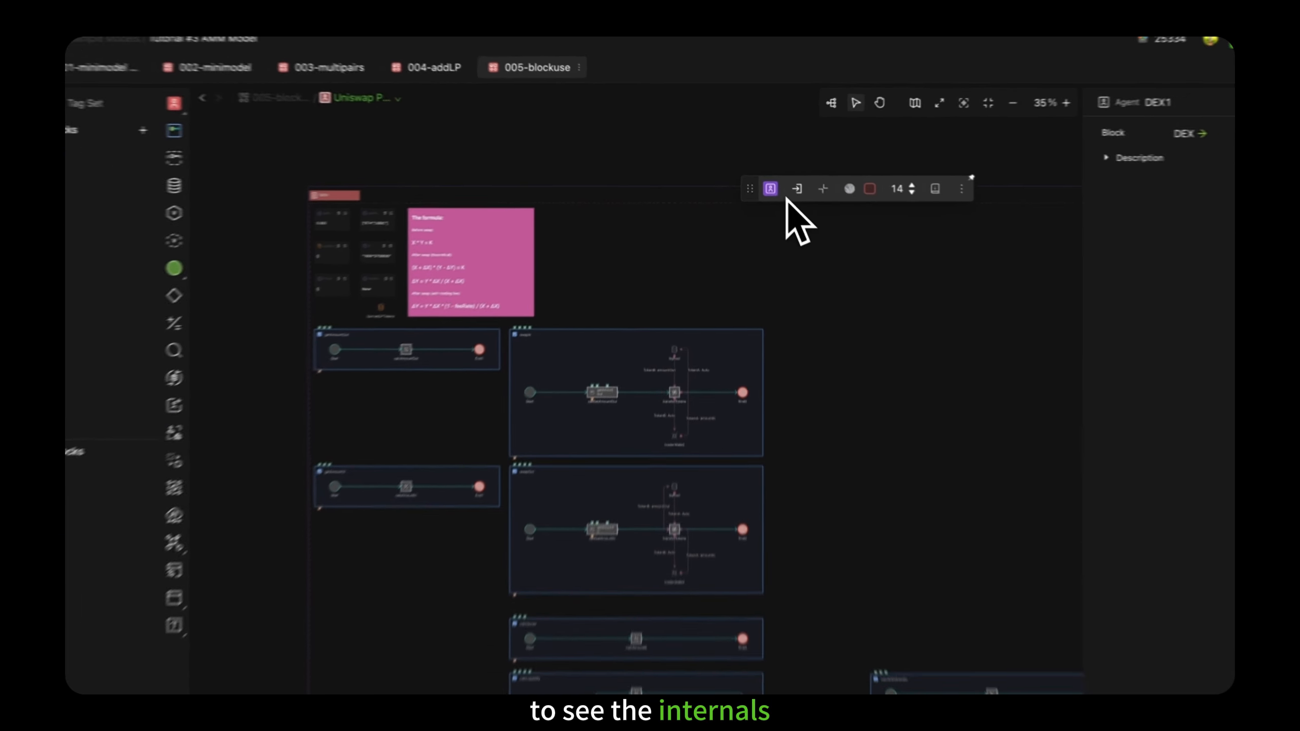
pyautogui.click(810, 182)
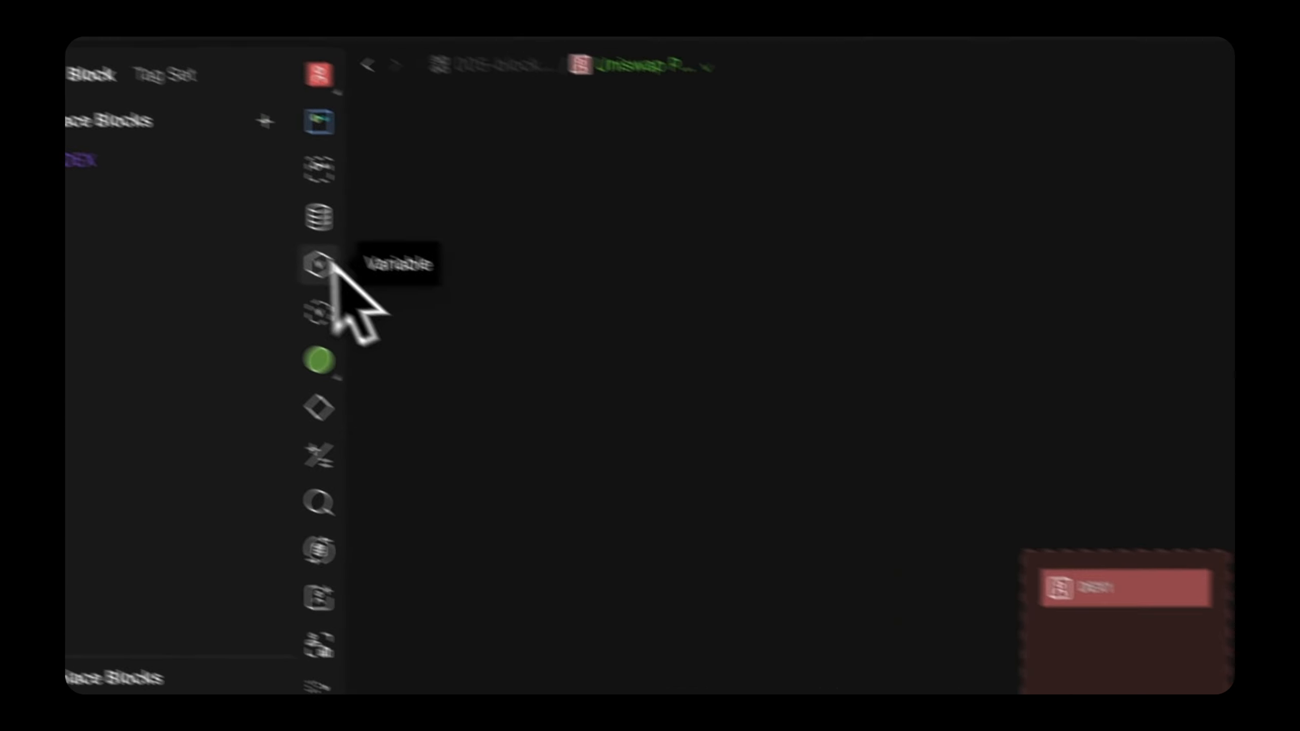
# Add a feeSwitch variable defaulting to True and a protocolFeeRatio variable with initial value 1/6 to the Uniswap Pro canvas.
pyautogui.click(318, 264)
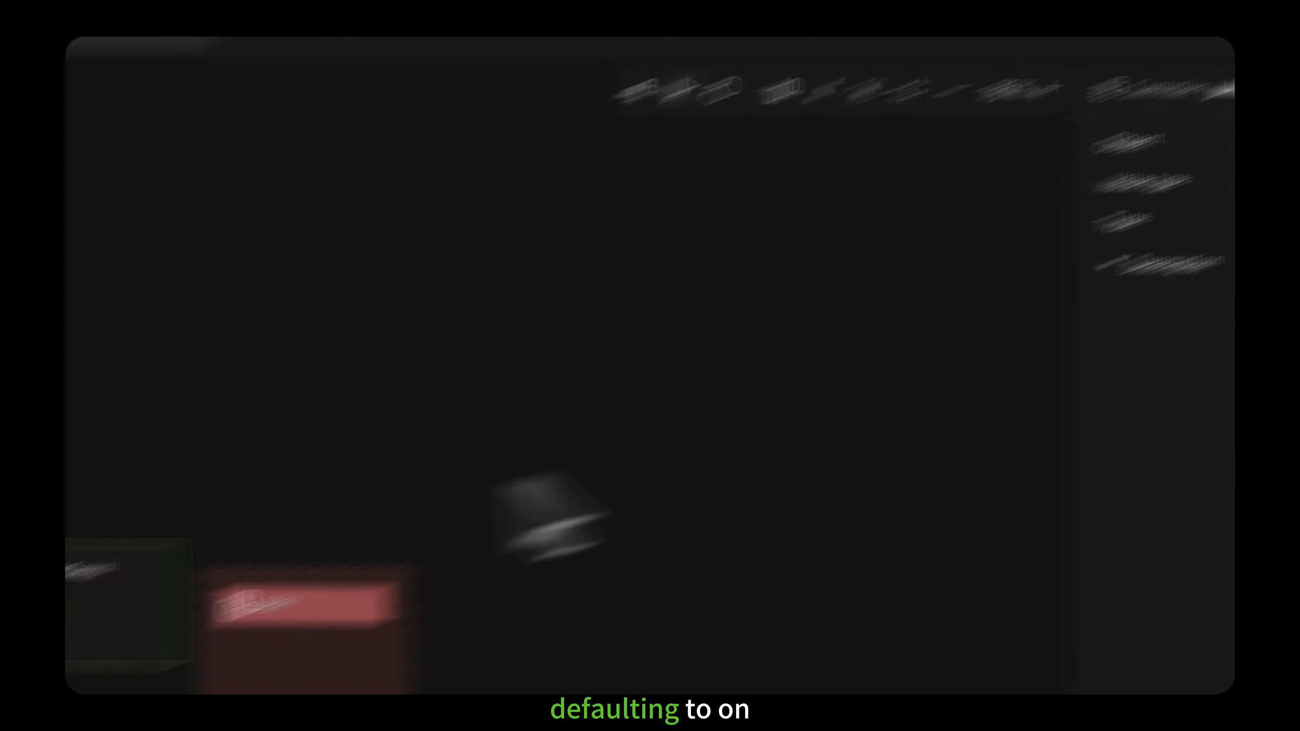
pyautogui.click(465, 387)
pyautogui.click(247, 204)
pyautogui.click(454, 430)
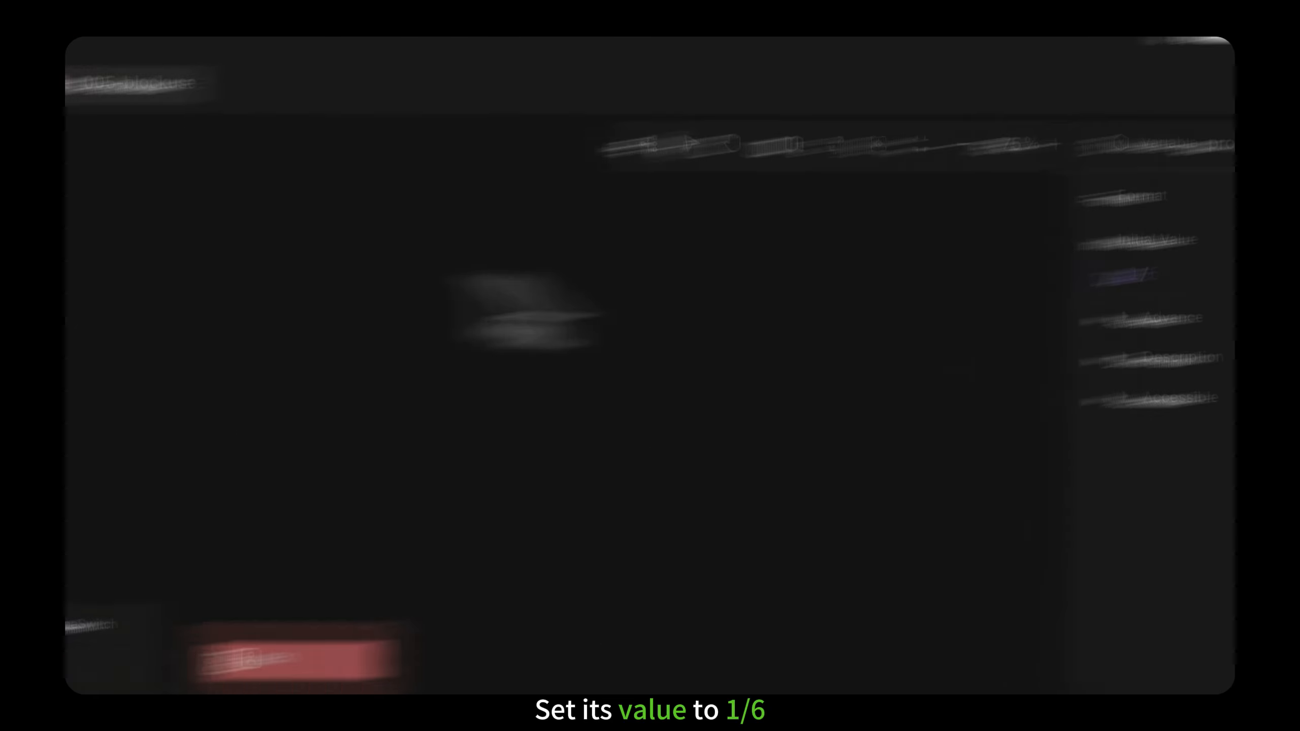
# Name the new container below protocolFeeRatio feeTo and set its keys to the ERC20 tag set.
pyautogui.write('feeTo')
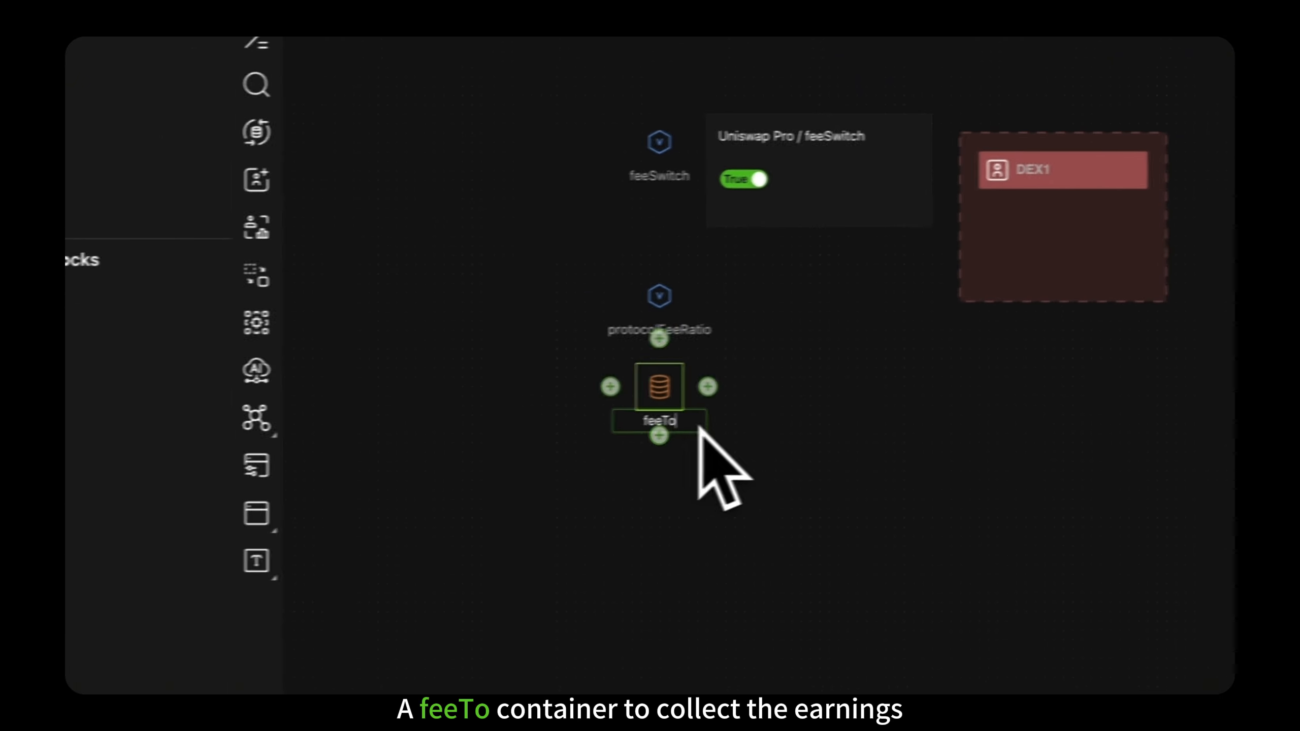
pyautogui.press('Return')
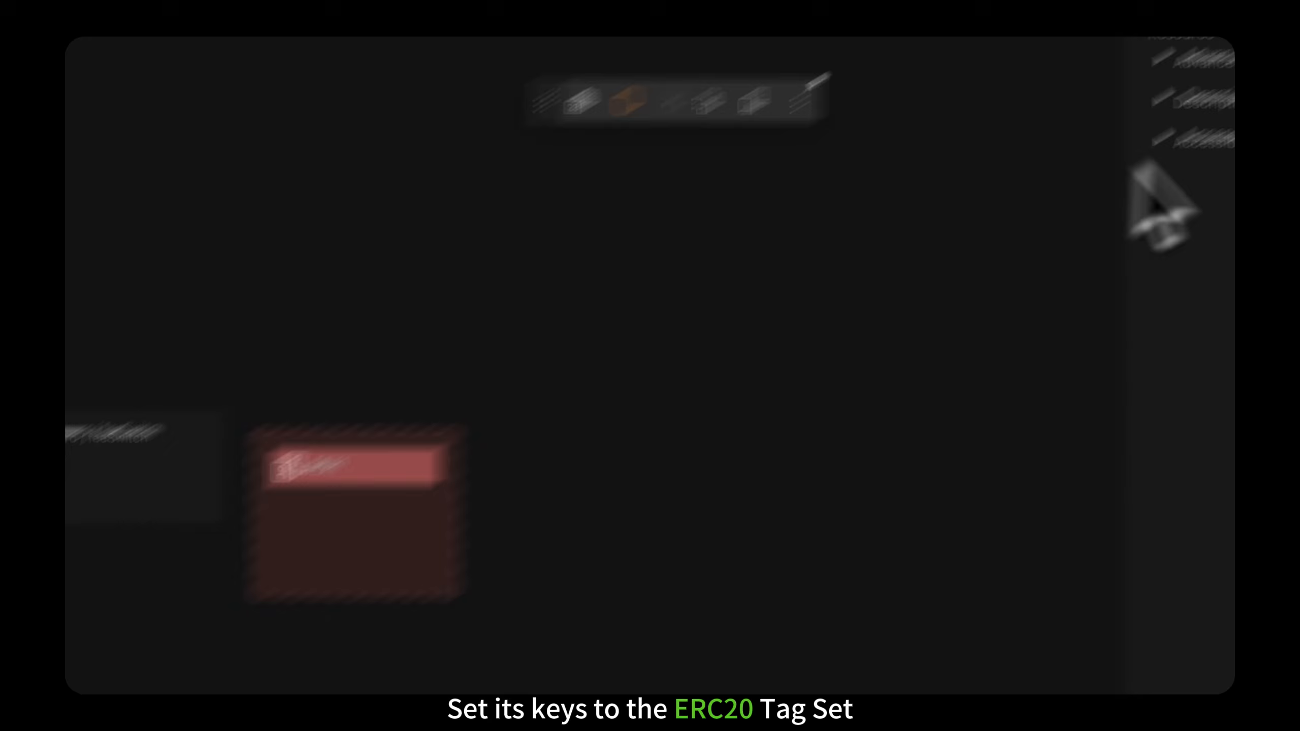
pyautogui.click(1169, 61)
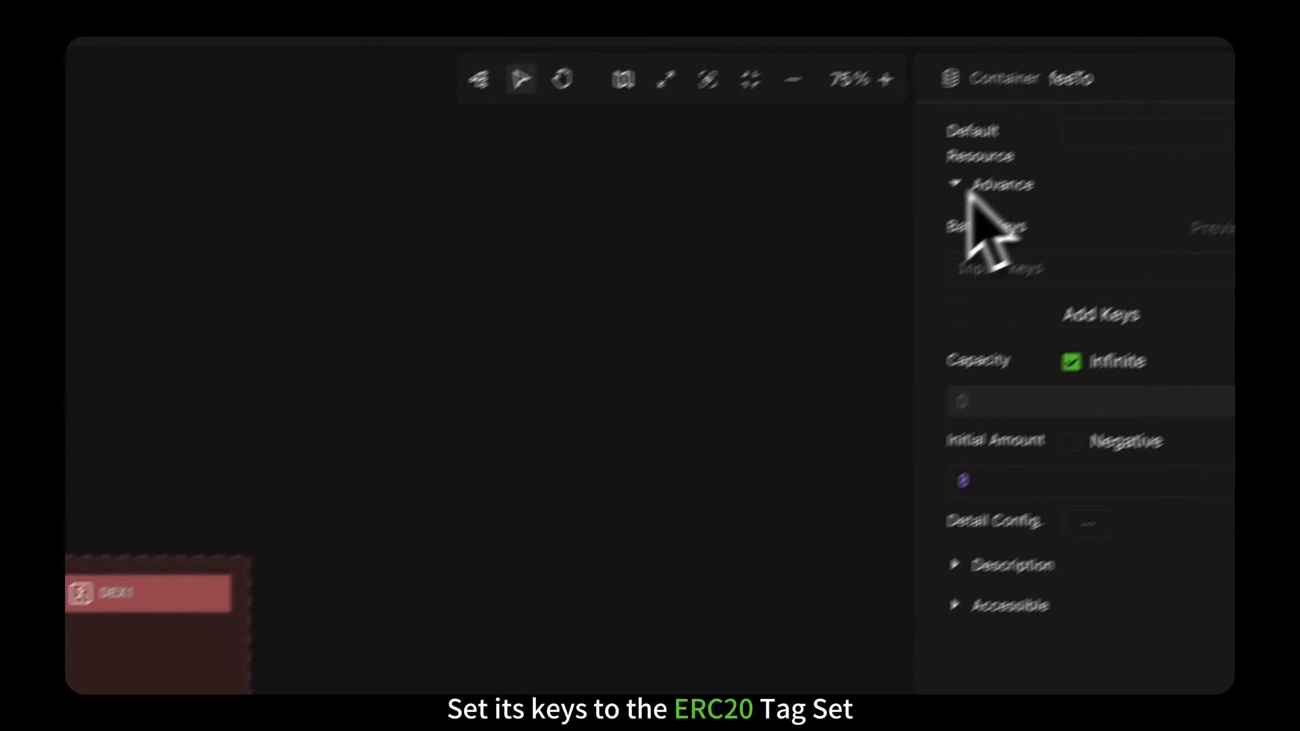
pyautogui.click(1005, 298)
pyautogui.write('ERC20')
pyautogui.press('Return')
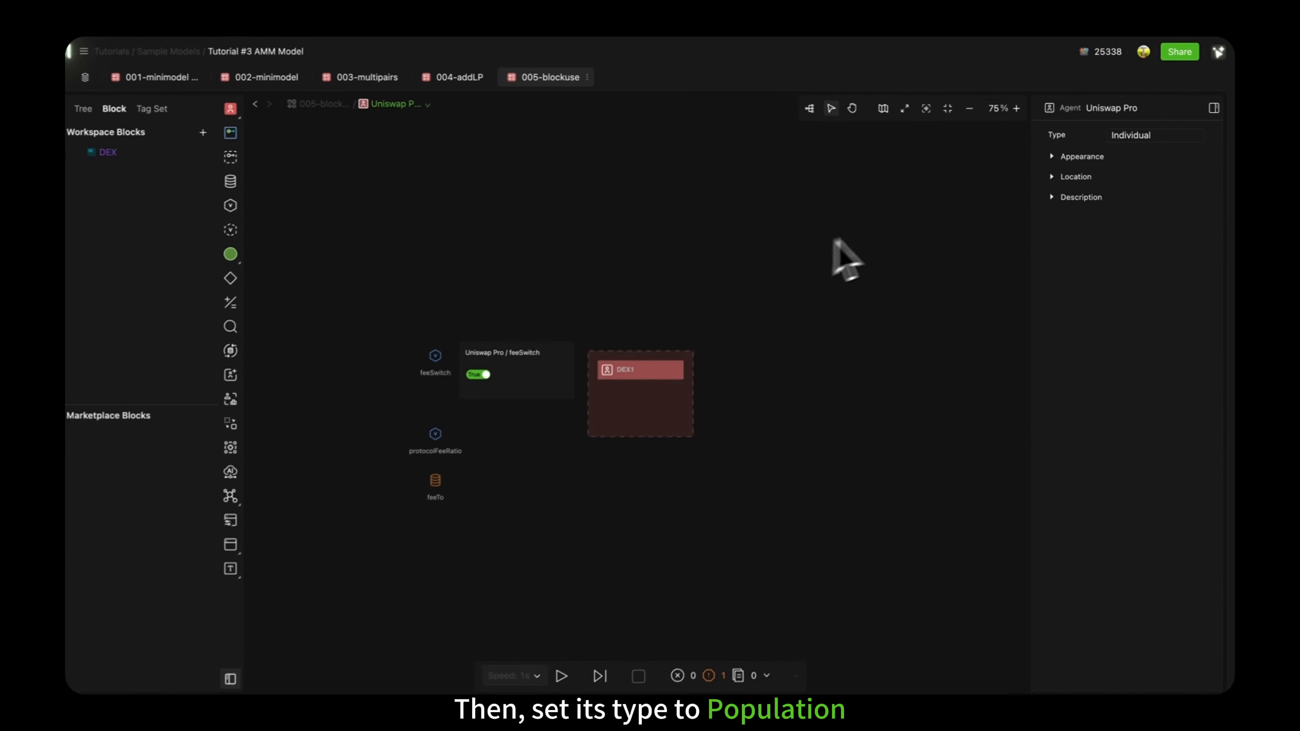
# Make Uniswap Pro a Population and set Individual1's pairName to ["ETH", "DAI"], liqPool to ETH 1800, DAI 7200000, ETH-DAI 0, with matching K, Price and totalSupply.
pyautogui.click(1153, 135)
pyautogui.click(1137, 187)
pyautogui.click(1121, 175)
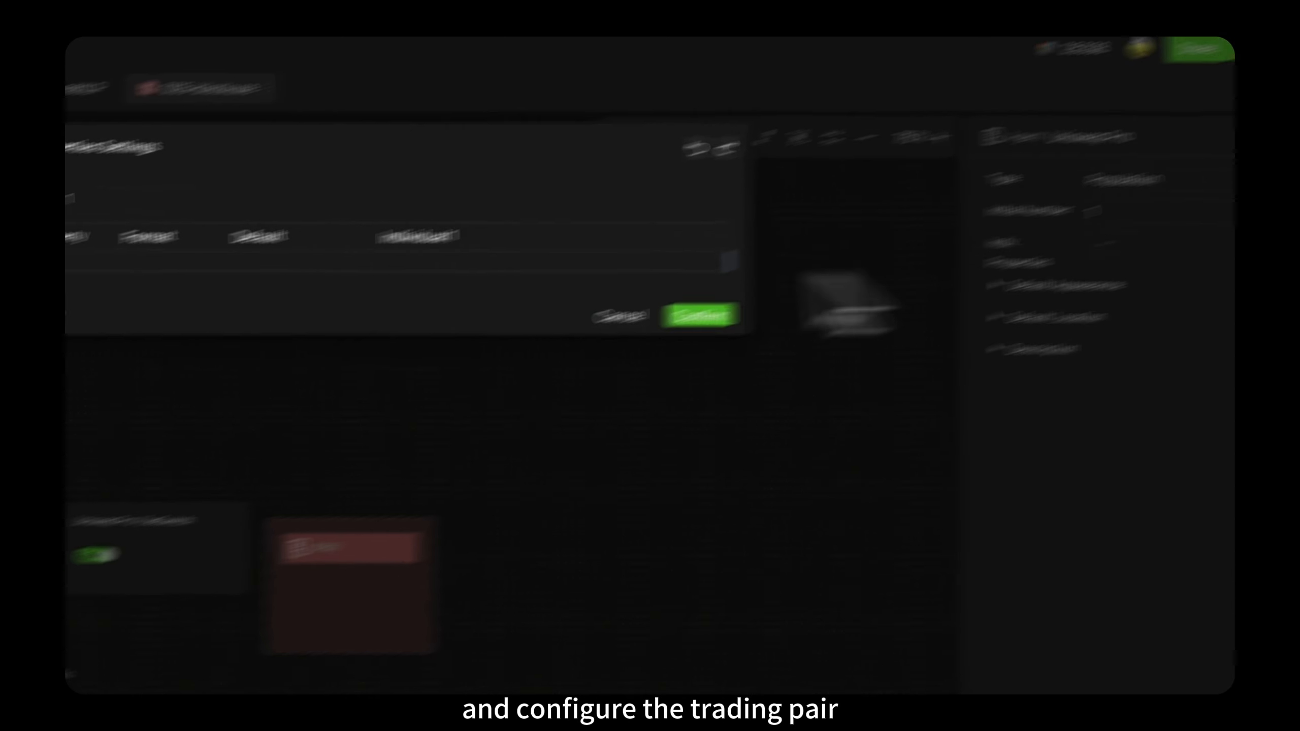
pyautogui.click(365, 223)
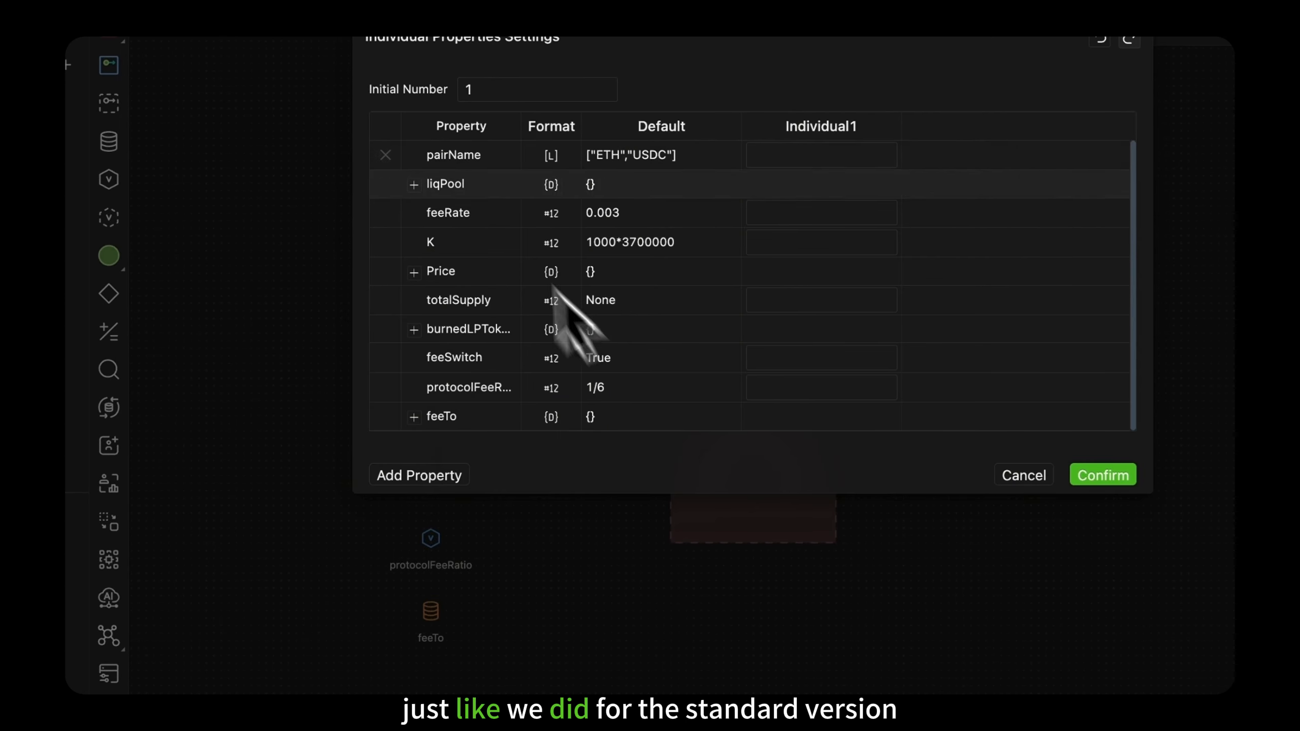
pyautogui.click(760, 160)
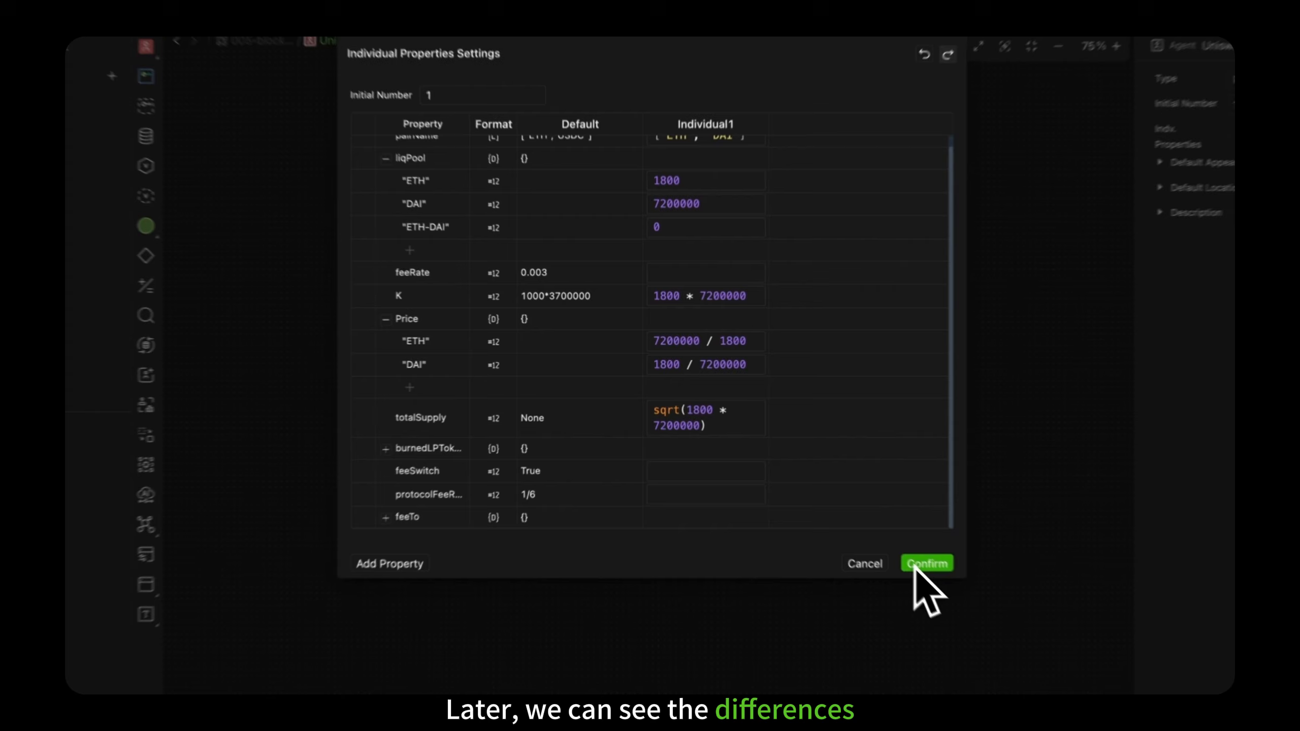
pyautogui.click(916, 564)
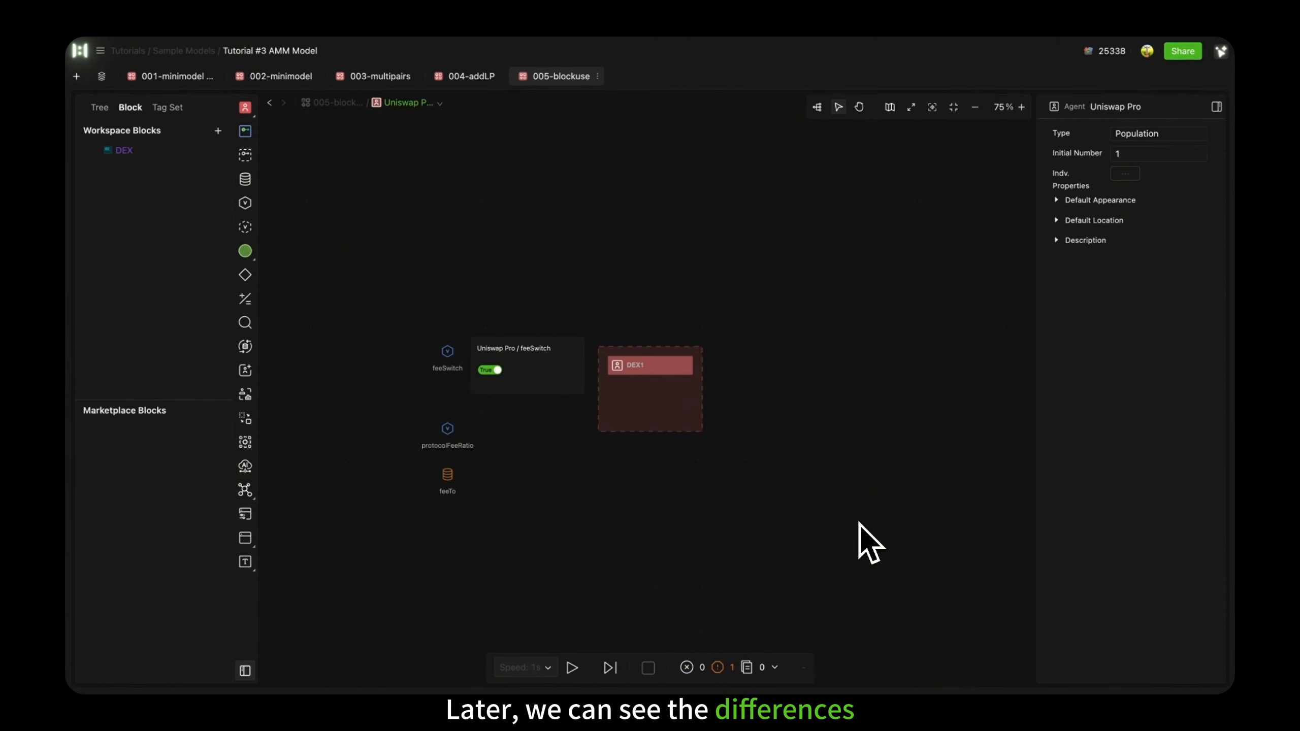
# Auto-arrange the Uniswap Pro canvas, return to the 005-blockuse canvas and show the swapIn process inside the Uniswap Pro agent.
pyautogui.click(819, 115)
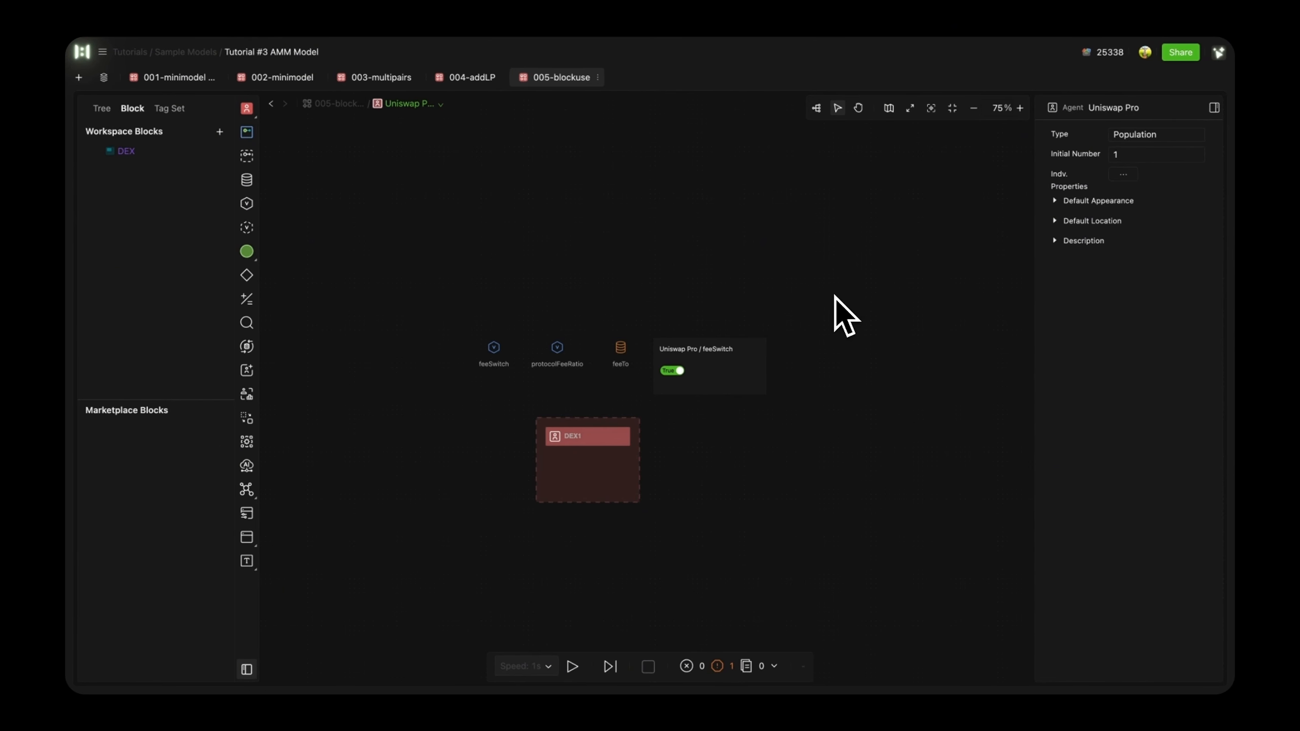
pyautogui.click(334, 105)
pyautogui.click(886, 307)
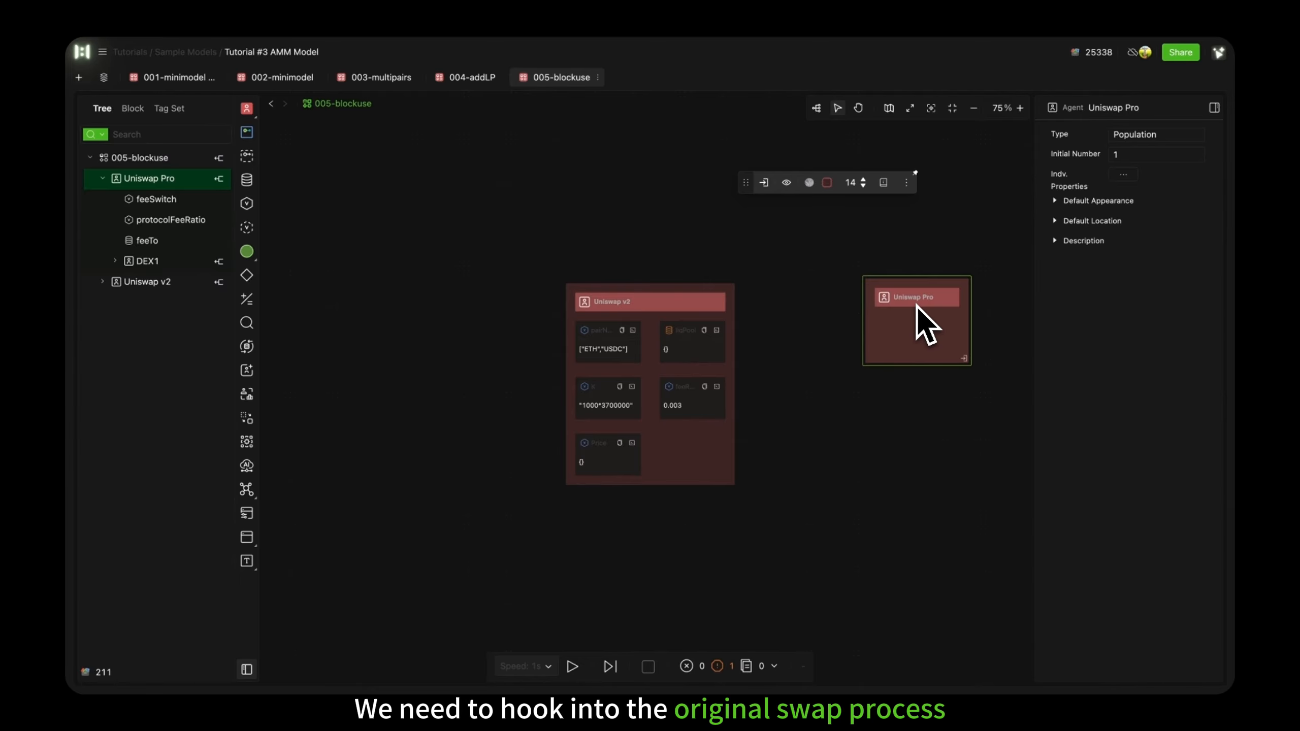
pyautogui.click(786, 183)
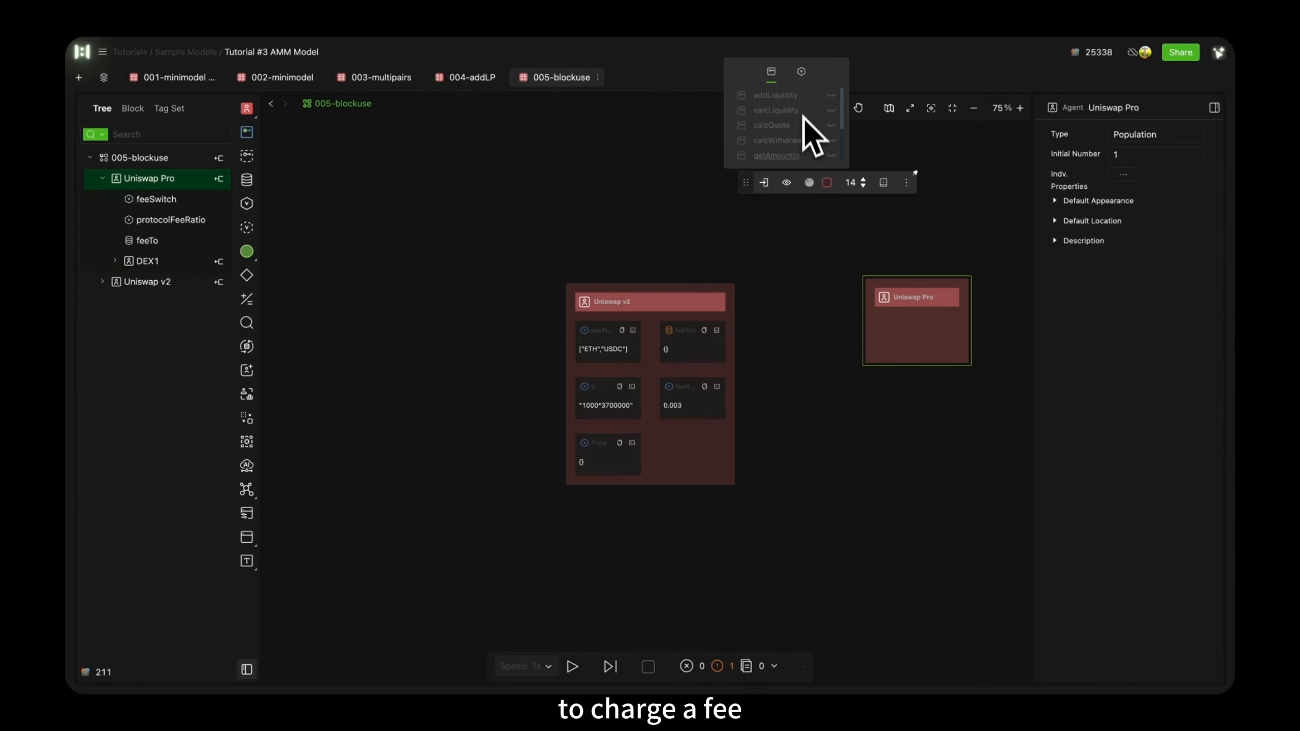
pyautogui.scroll(-2, 801, 133)
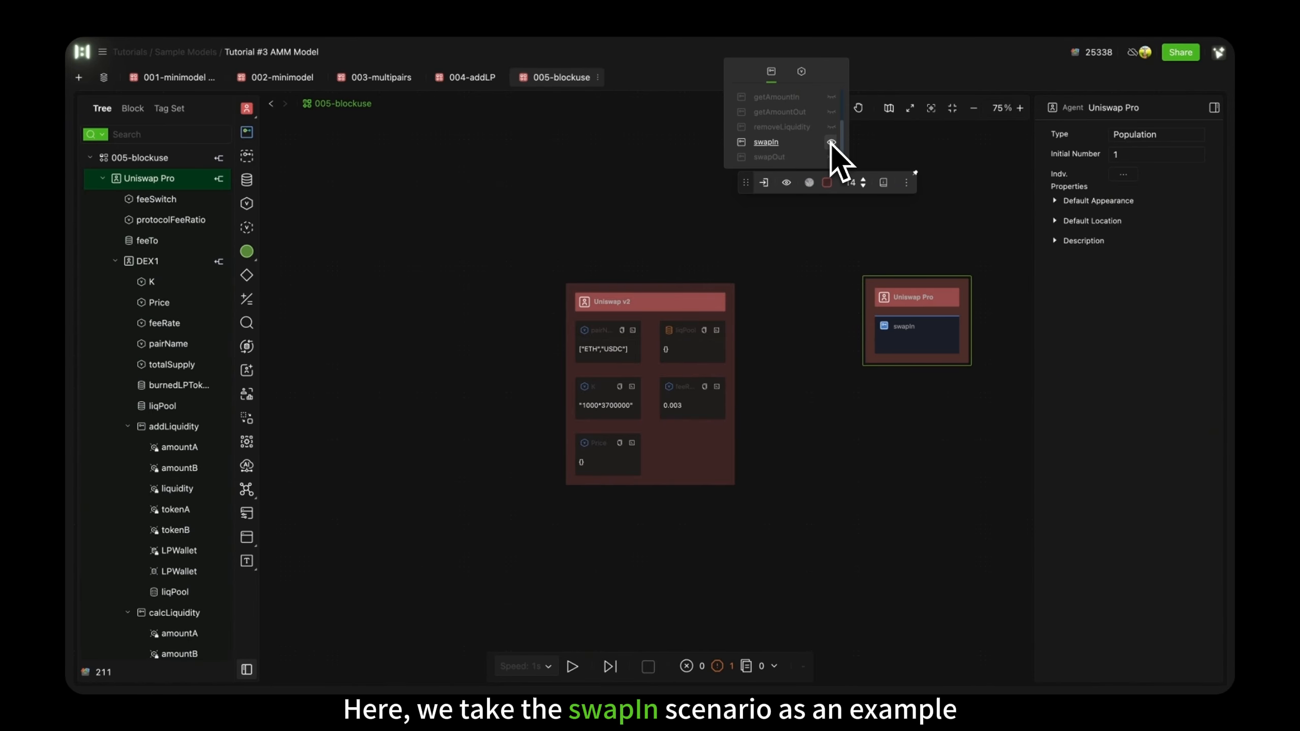
# Create a new process inside Uniswap Pro below swapIn, with a name beginning swapIn&CalcProto.
pyautogui.click(247, 132)
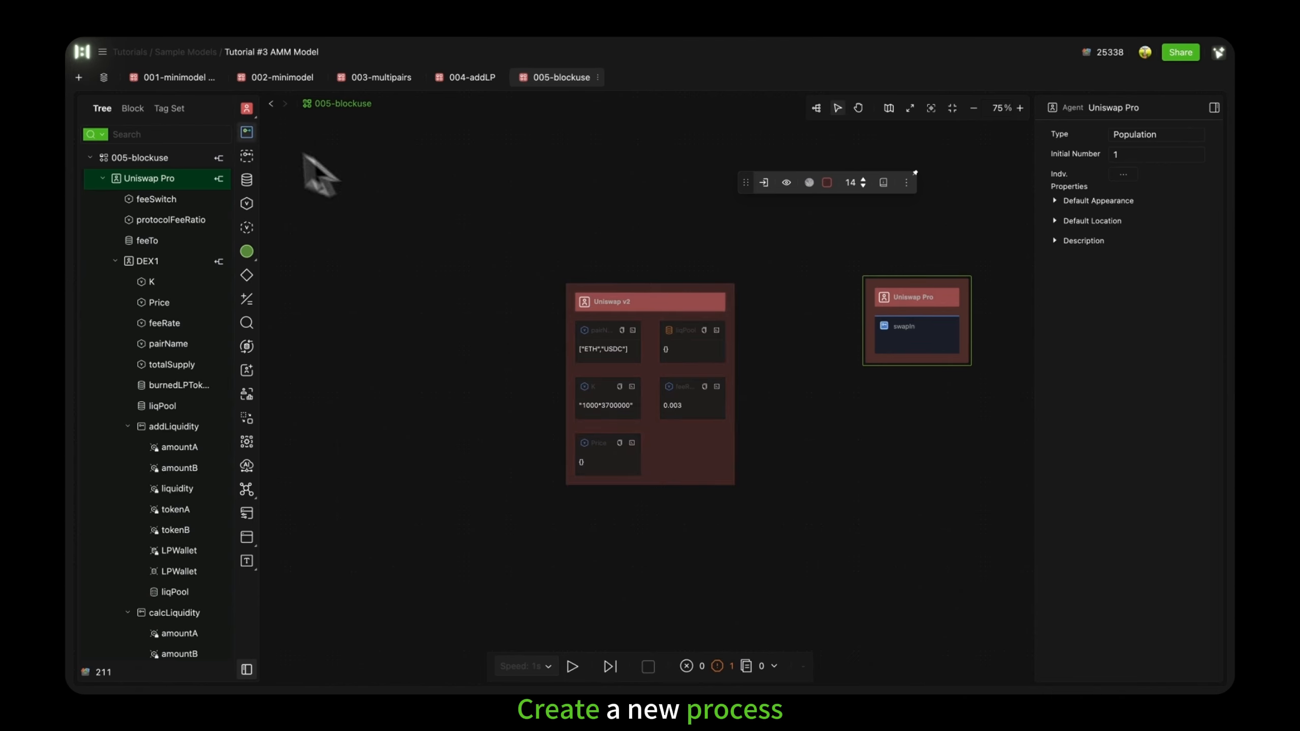
pyautogui.click(916, 331)
pyautogui.moveTo(913, 401); pyautogui.dragTo(914, 387)
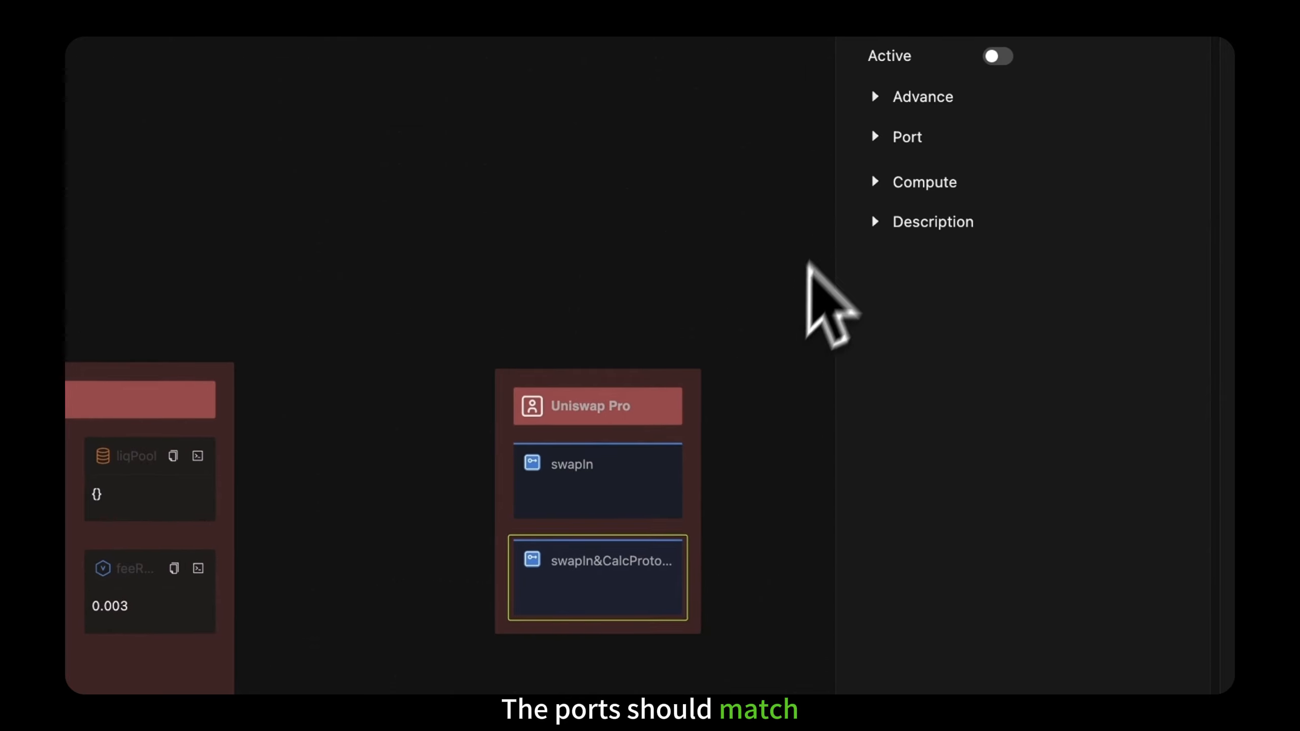
# Add a variable input port named amountIn to the new swapIn&CalcProto… process.
pyautogui.click(874, 139)
pyautogui.click(1162, 181)
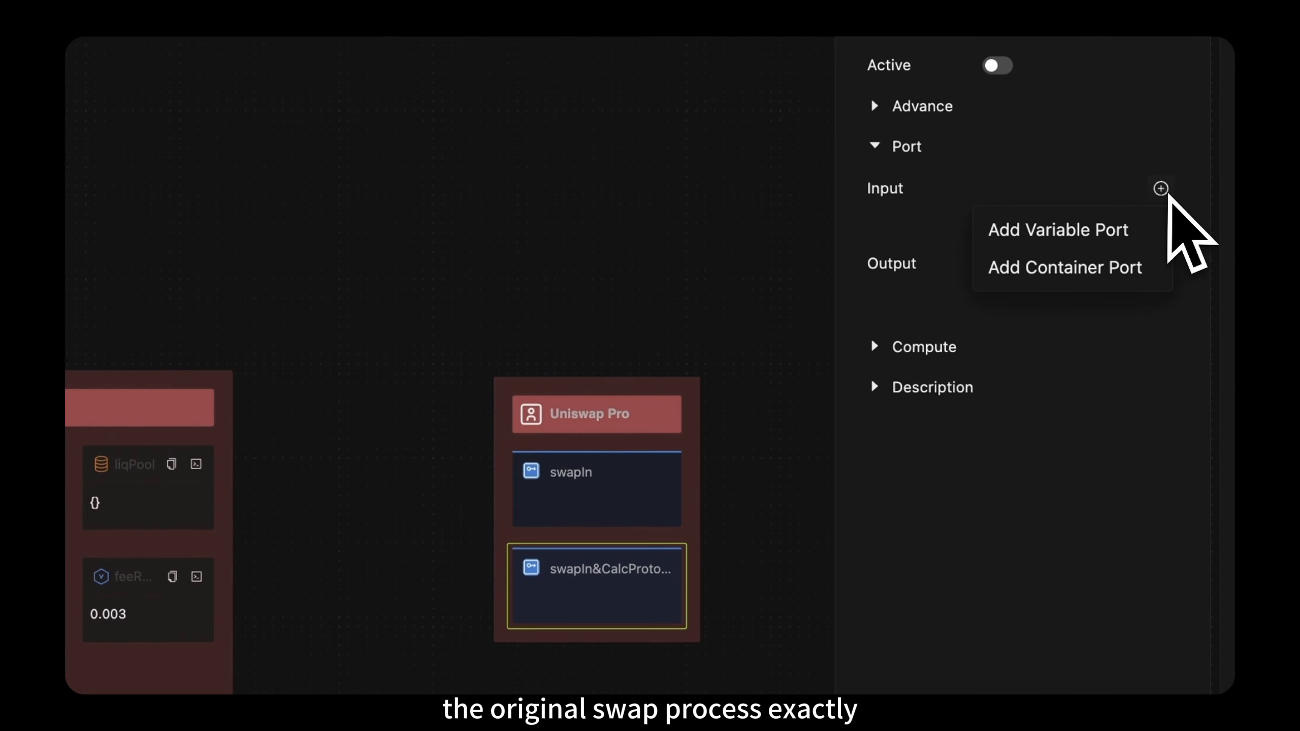
pyautogui.click(1095, 232)
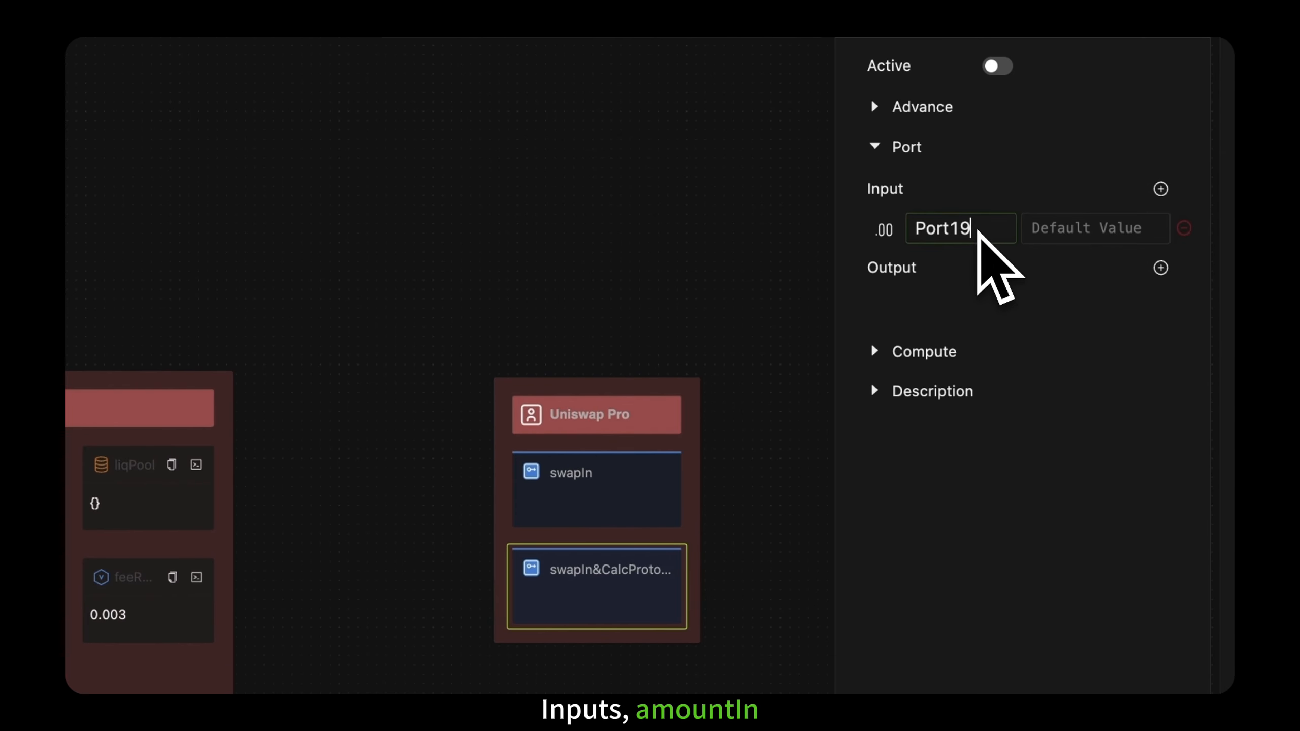
pyautogui.moveTo(977, 230); pyautogui.dragTo(876, 221)
pyautogui.write('amountIn')
# Add two more variable input ports named tokenA and tokenB and set both to the String type.
pyautogui.click(1160, 192)
pyautogui.click(1119, 232)
pyautogui.click(1161, 190)
pyautogui.click(1118, 231)
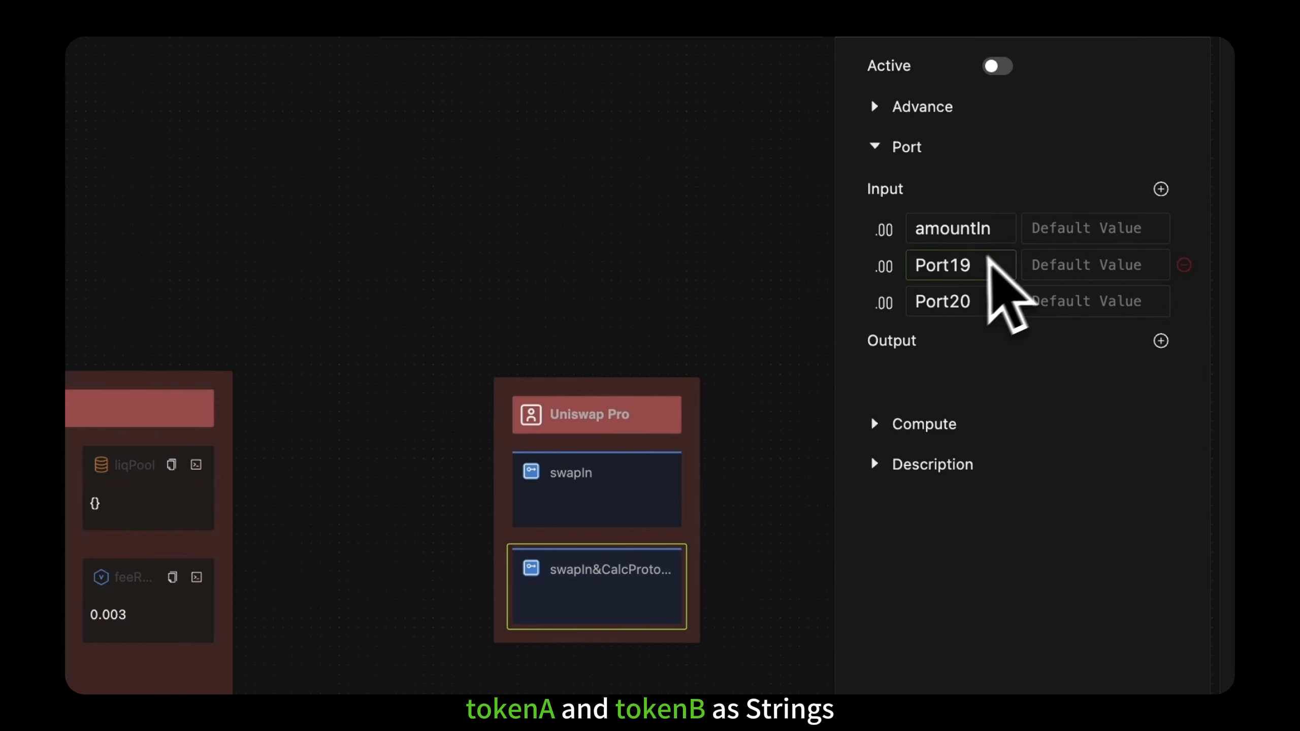
pyautogui.moveTo(988, 261); pyautogui.dragTo(893, 263)
pyautogui.write('tokenA')
pyautogui.press('super+a')
pyautogui.click(969, 270)
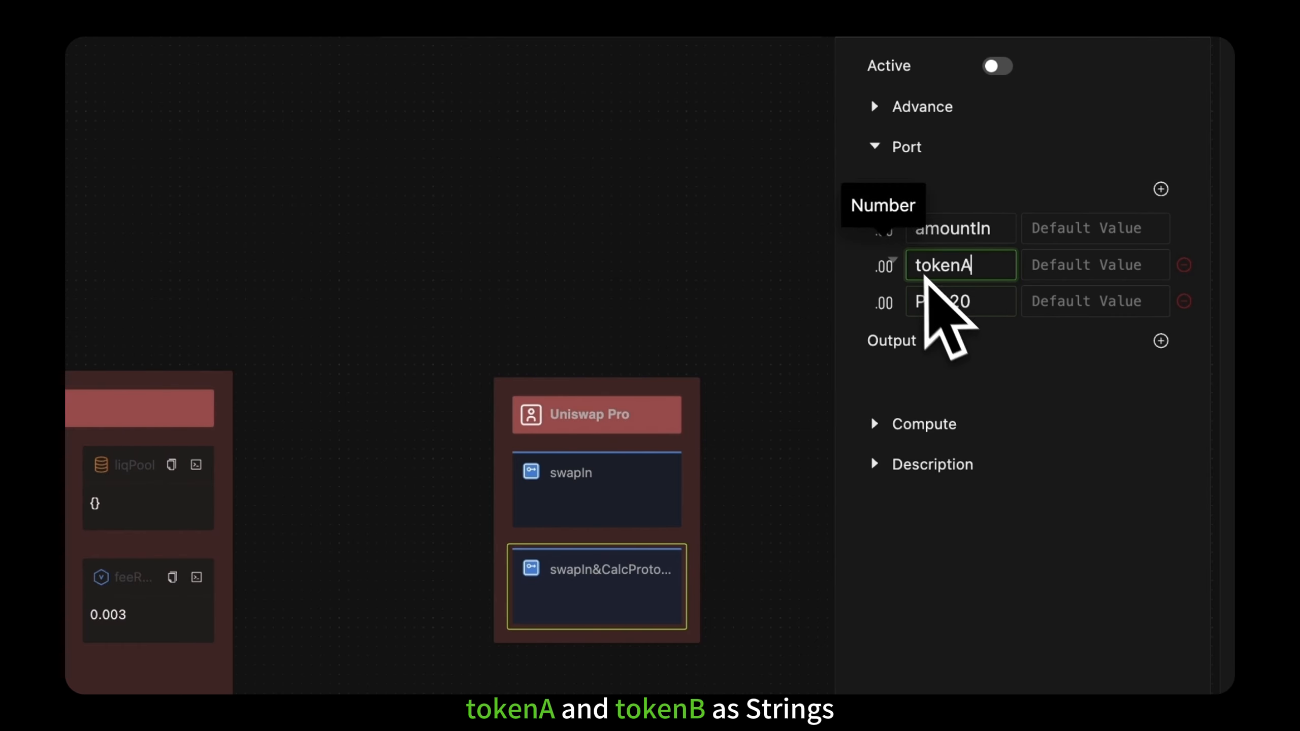
pyautogui.doubleClick(945, 299)
pyautogui.write('tokenB')
pyautogui.click(886, 269)
pyautogui.click(927, 324)
pyautogui.click(885, 304)
pyautogui.click(910, 360)
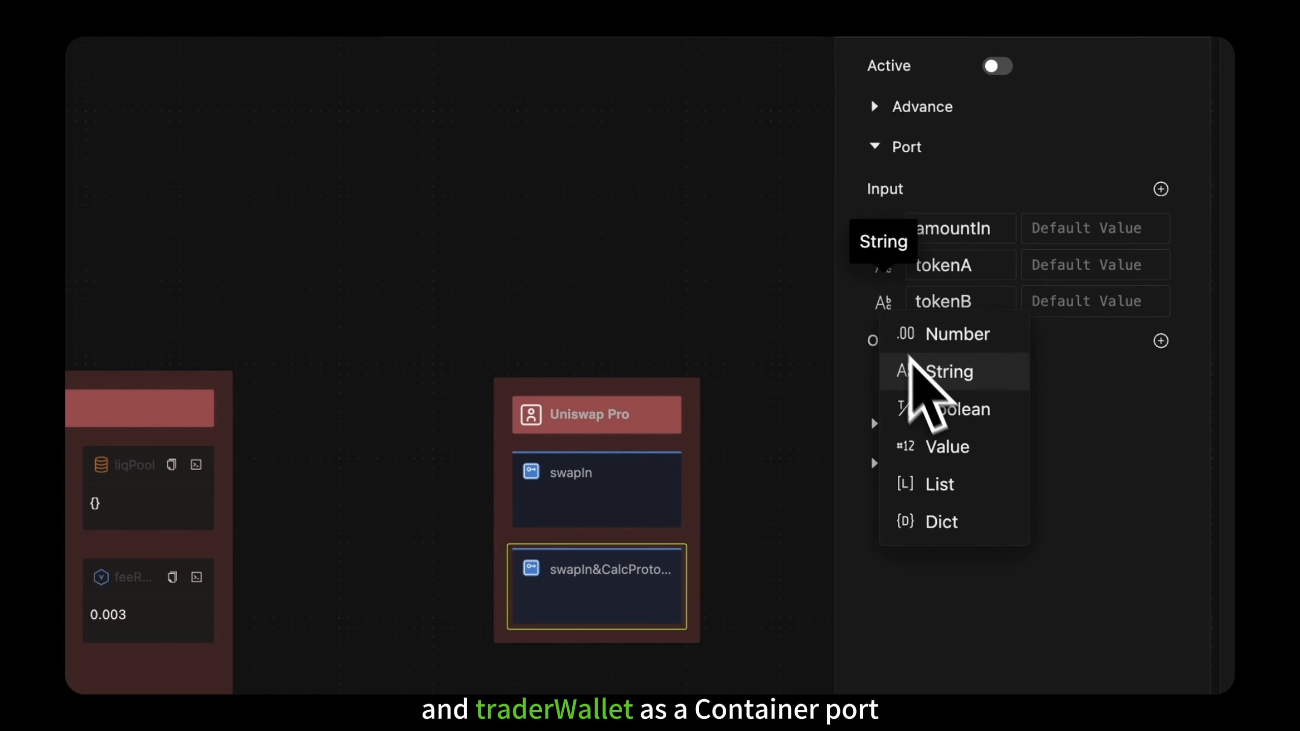